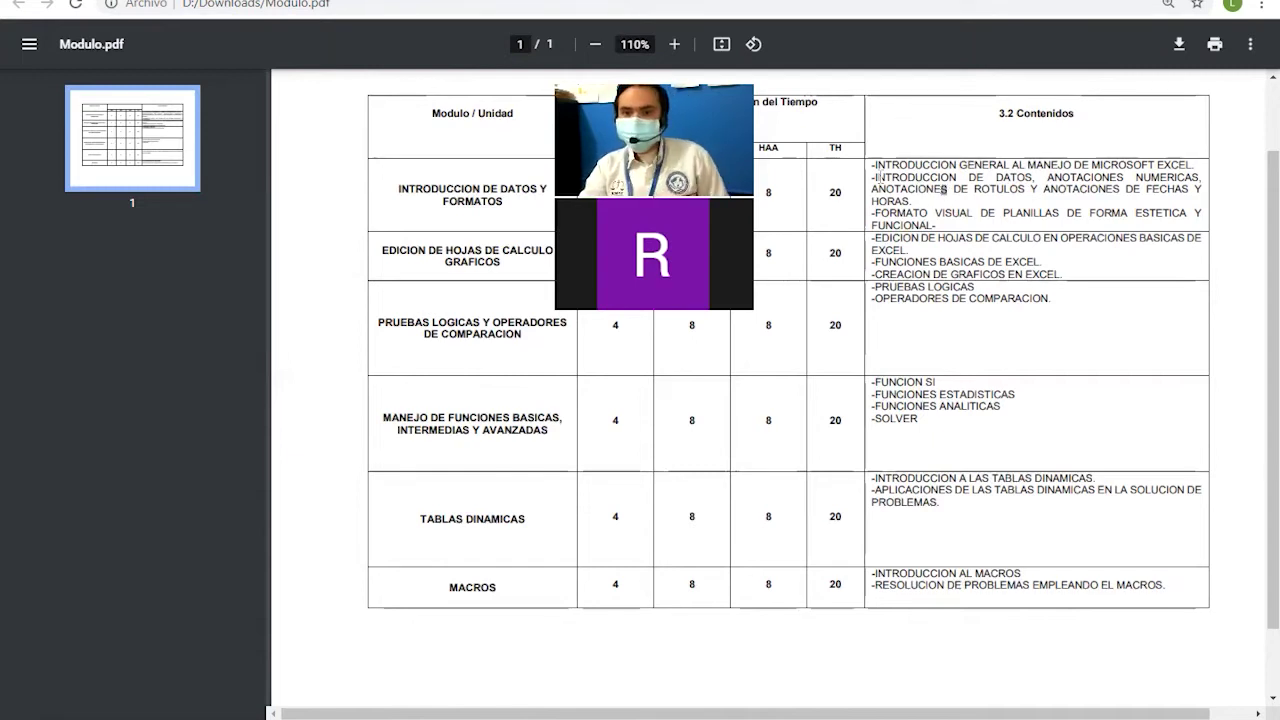
# - Highlight the first module's contents: Excel introduction, data entry and numeric annotations, ANOTACIONES DE ROTULOS
pyautogui.moveTo(891, 167); pyautogui.dragTo(1168, 160)
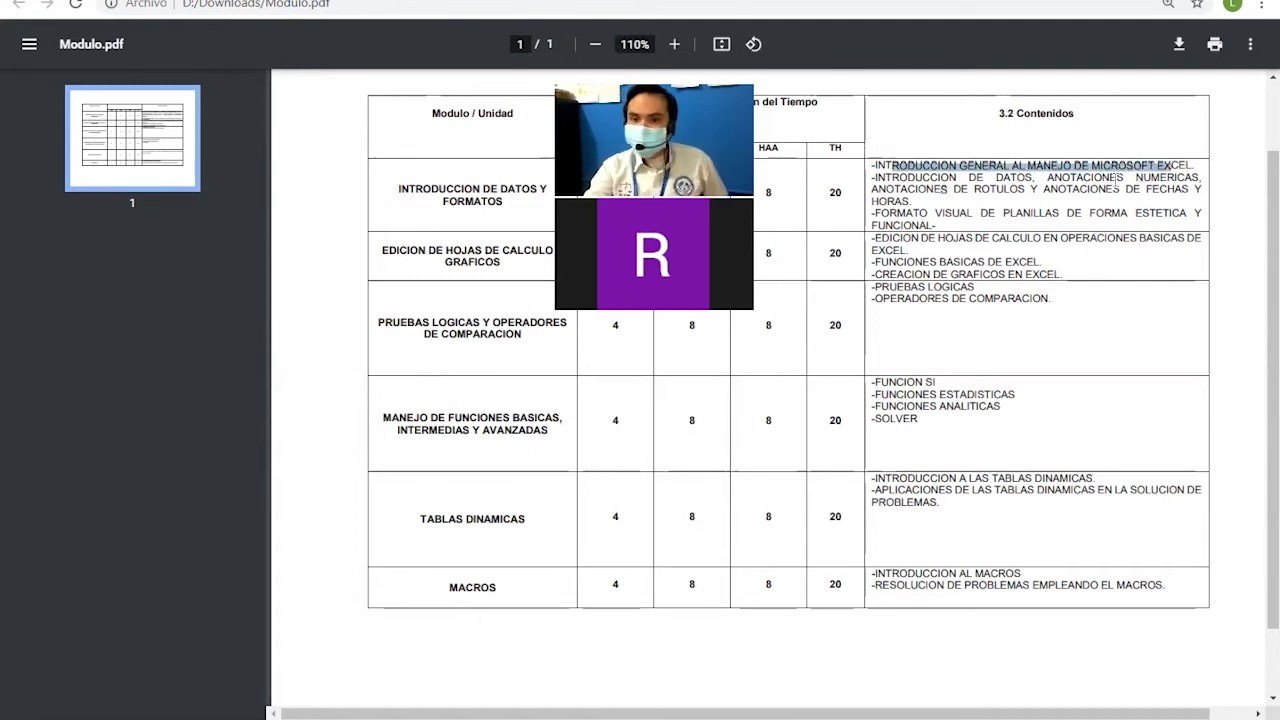
pyautogui.click(914, 198)
pyautogui.moveTo(876, 177); pyautogui.dragTo(1196, 178)
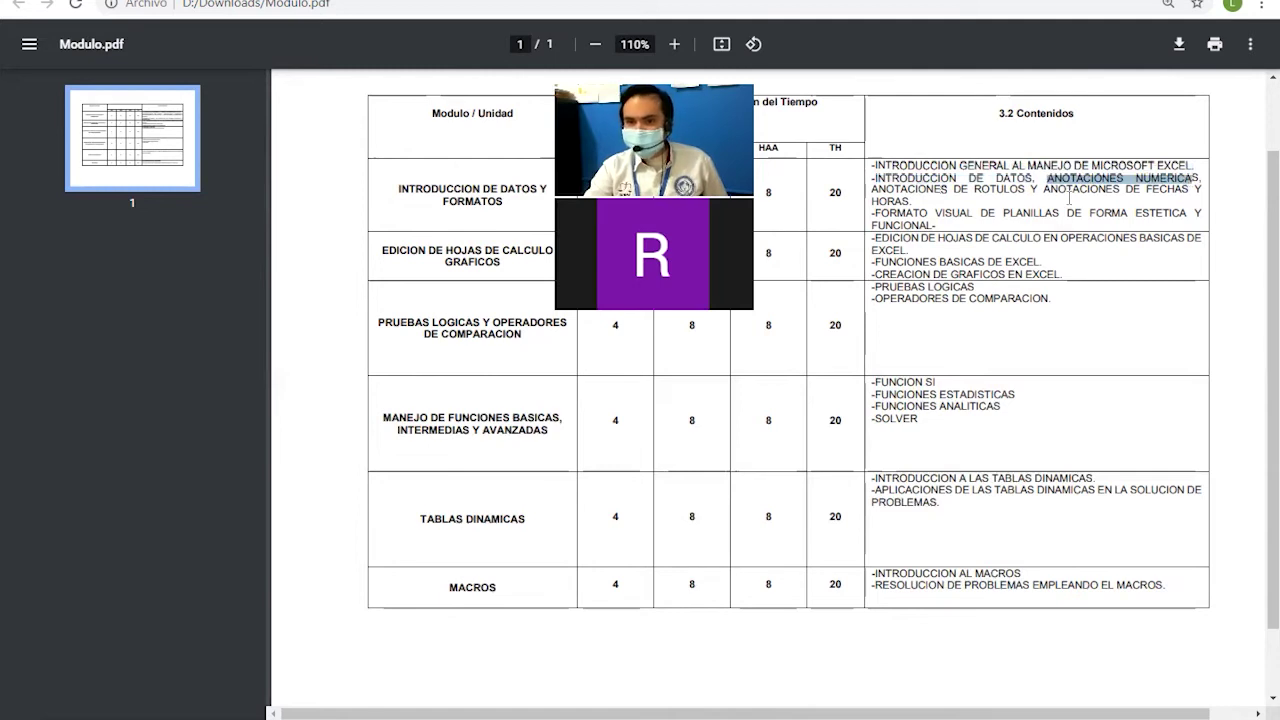
pyautogui.moveTo(872, 189); pyautogui.dragTo(1020, 191)
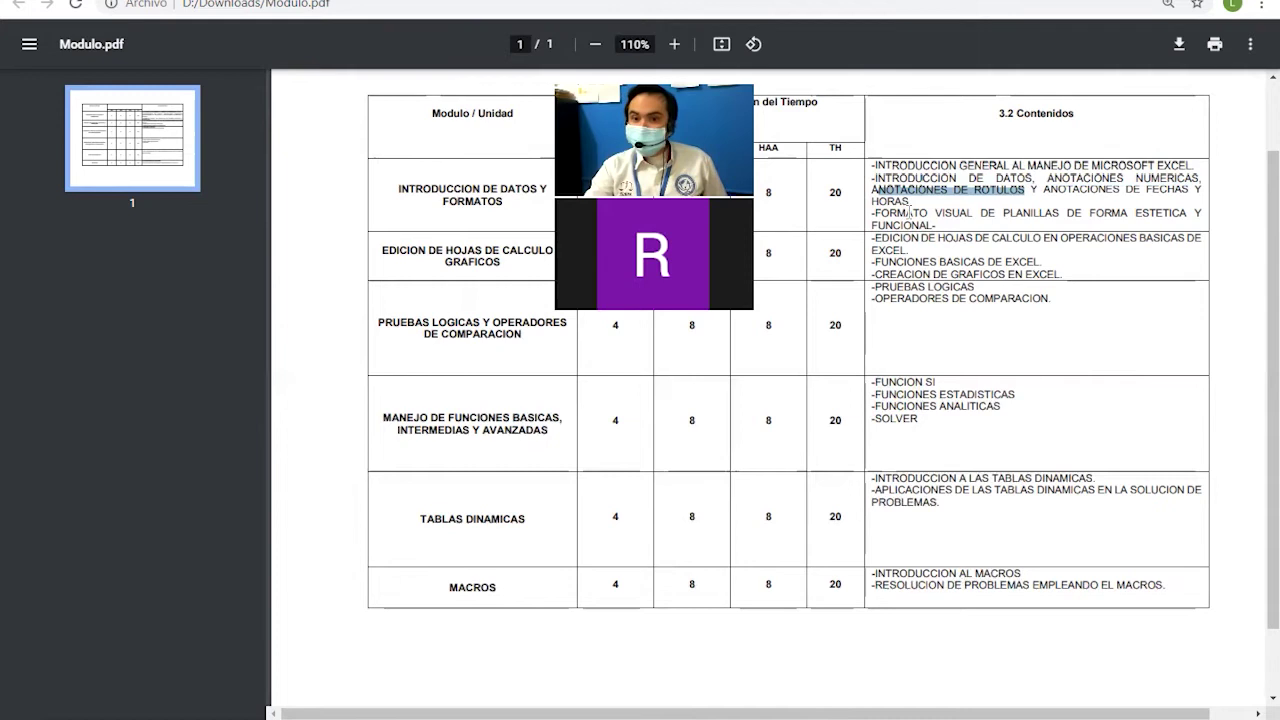
pyautogui.click(905, 201)
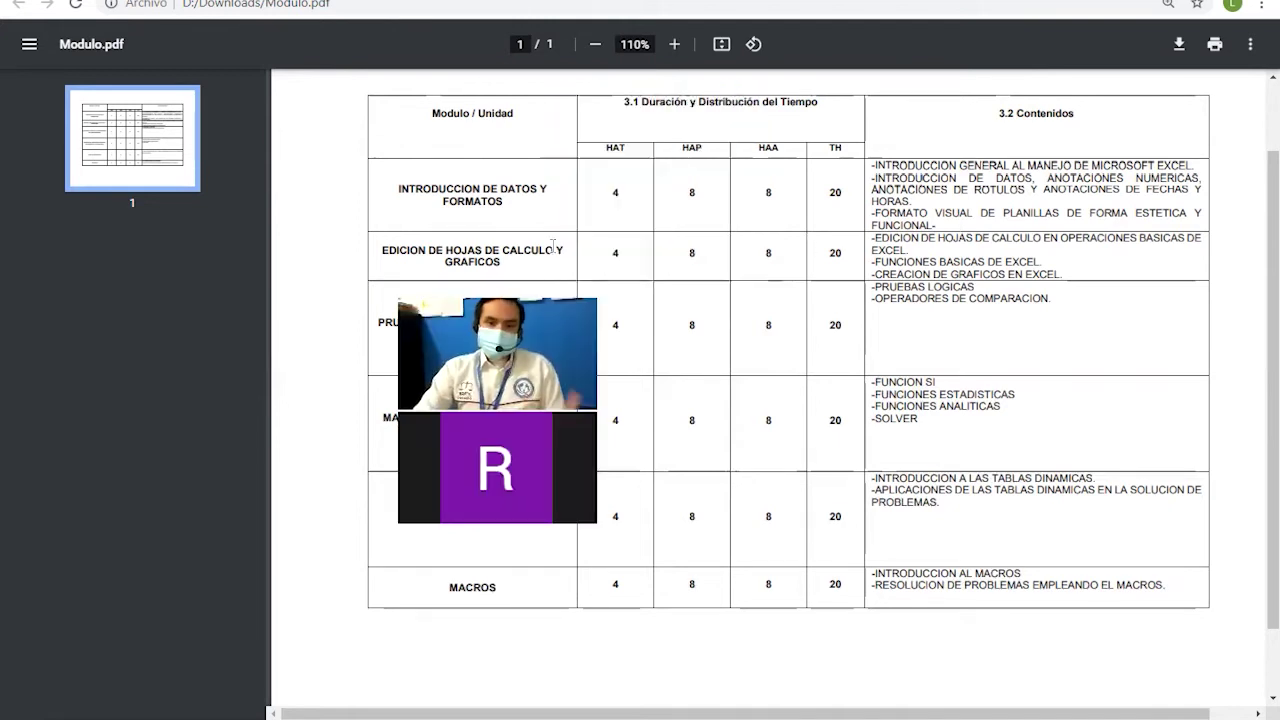
# - Highlight the first module's hours: 4 HAT, 8 HAP and 8 HAA
pyautogui.moveTo(624, 193); pyautogui.dragTo(604, 193)
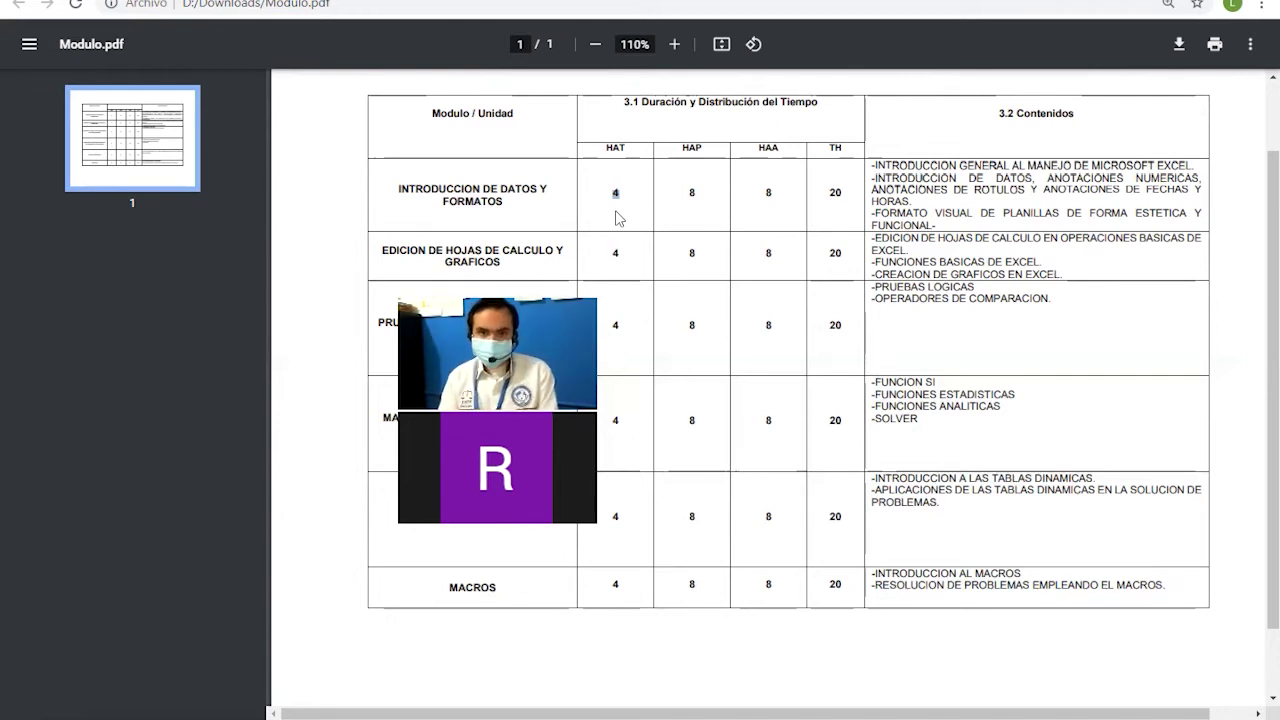
pyautogui.click(627, 188)
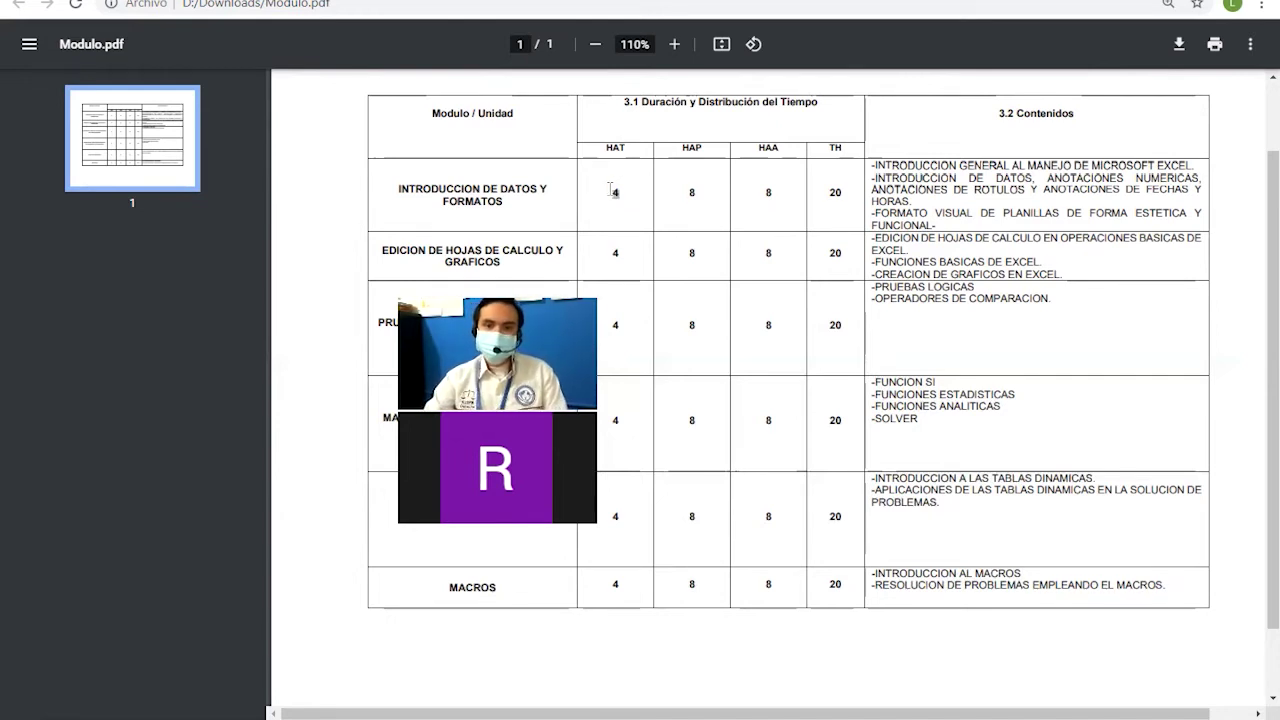
pyautogui.doubleClick(613, 191)
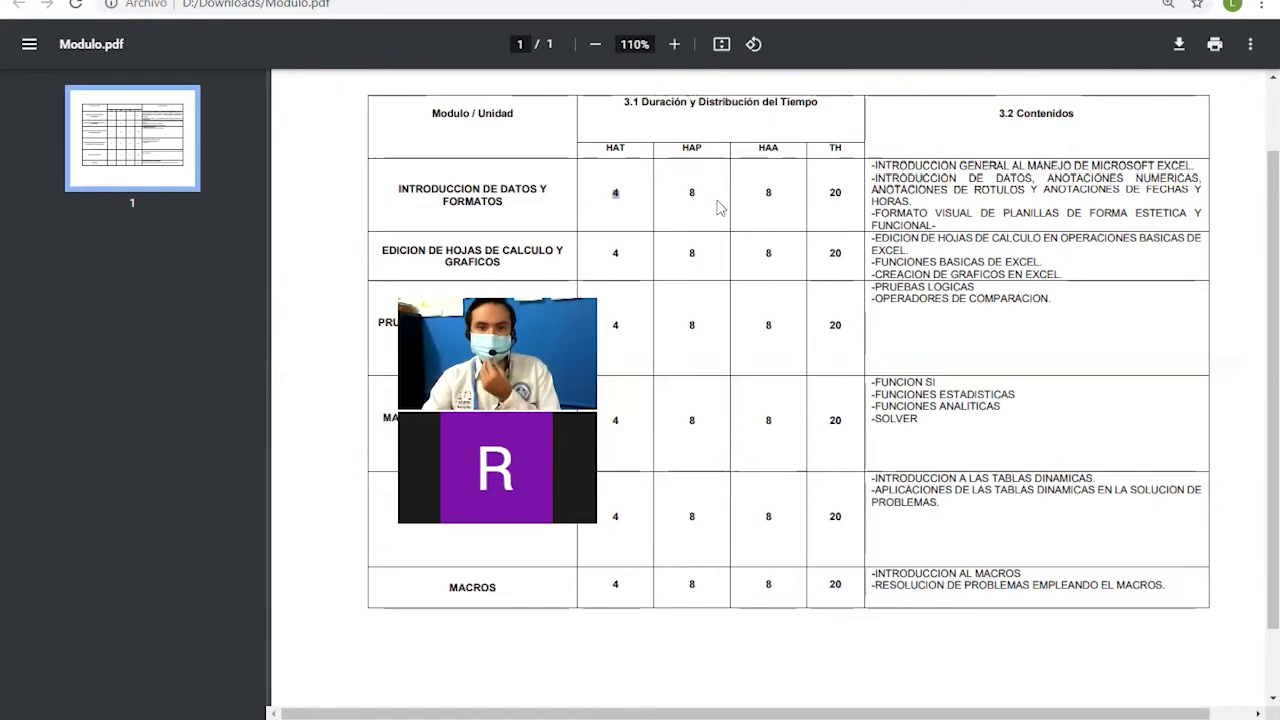
pyautogui.doubleClick(691, 192)
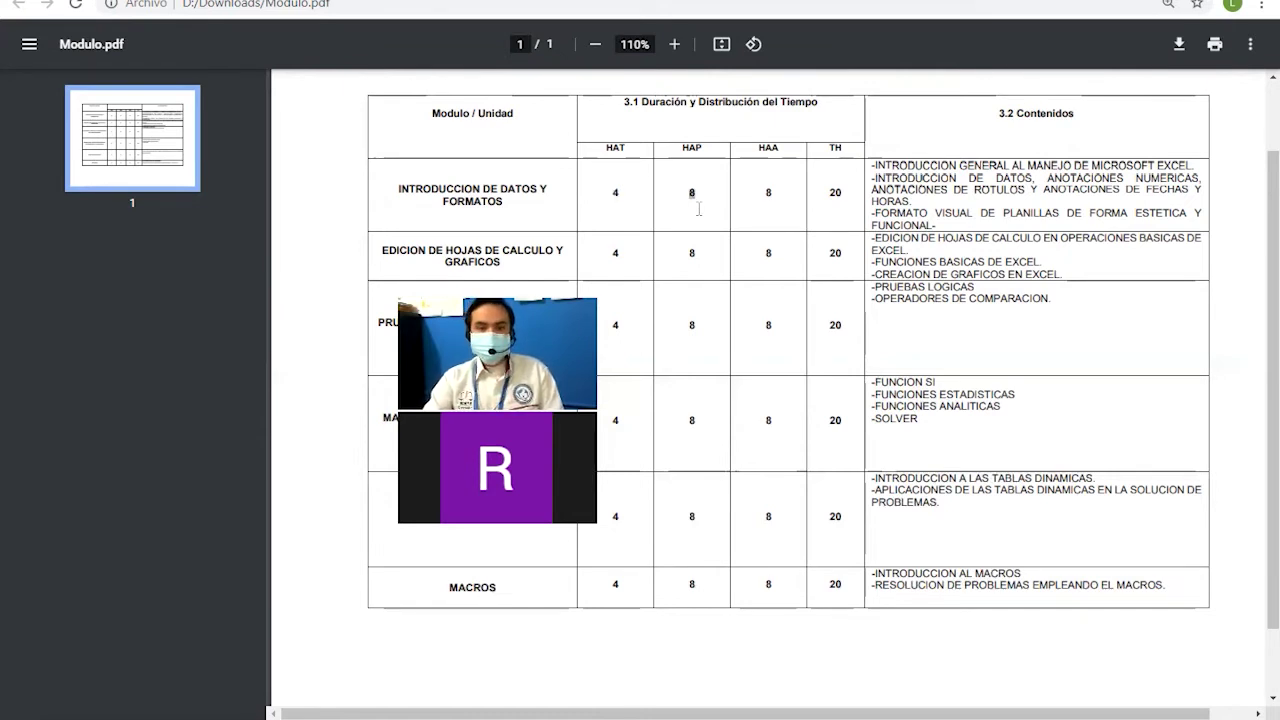
pyautogui.doubleClick(769, 192)
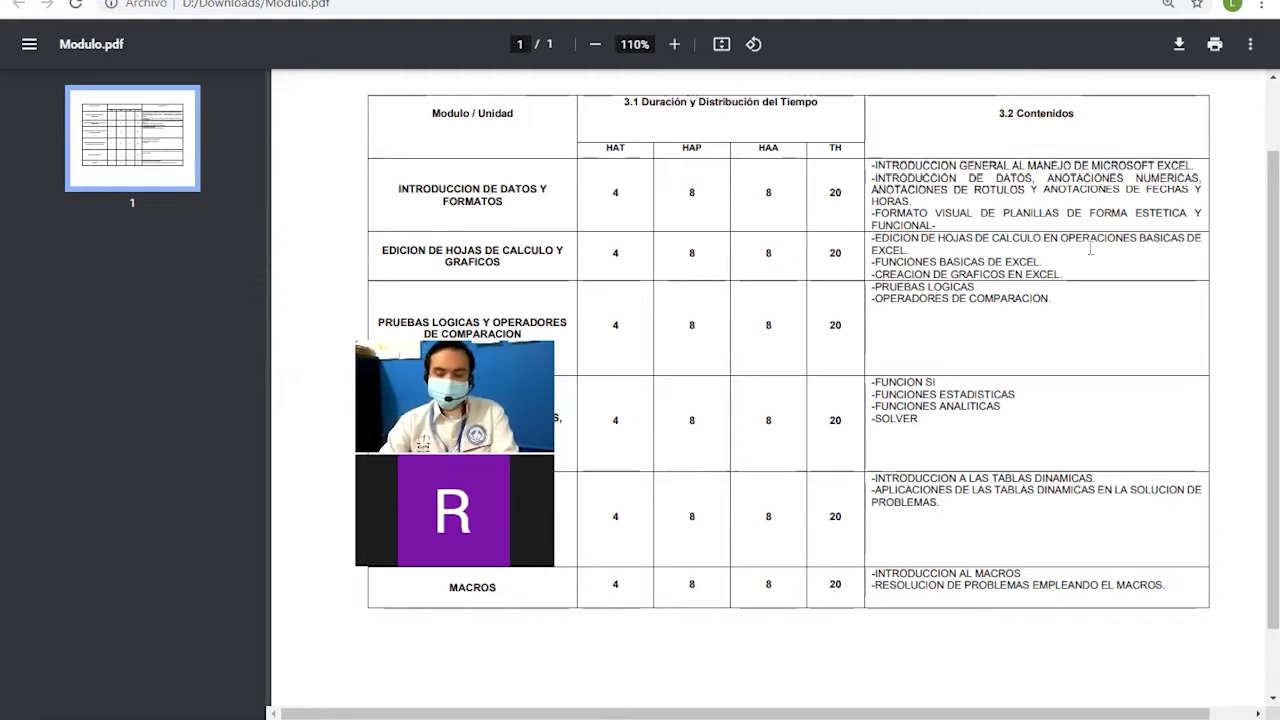
# - Highlight FUNCIONES BASICAS DE EXCEL, OPERADORES DE COMPARACION, MANEJO DE FUNCIONES BASICAS and FUNCIONES ESTADISTICAS
pyautogui.moveTo(876, 261); pyautogui.dragTo(1027, 262)
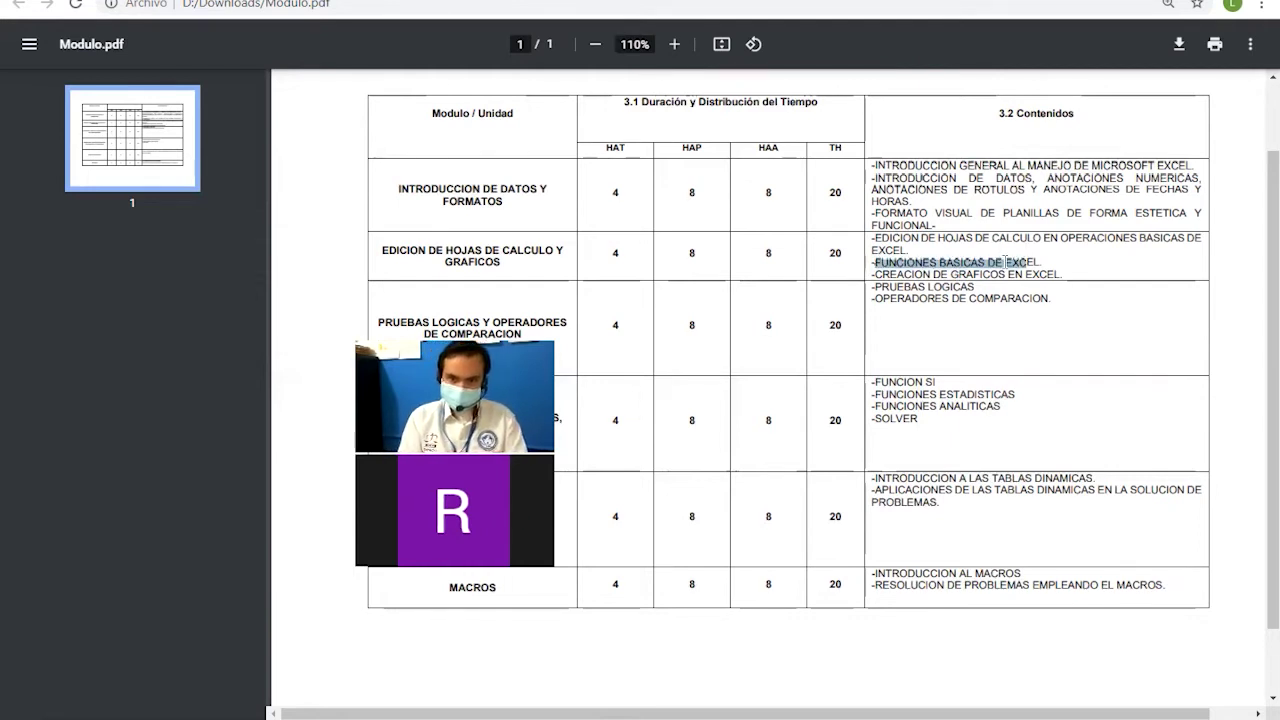
pyautogui.click(833, 255)
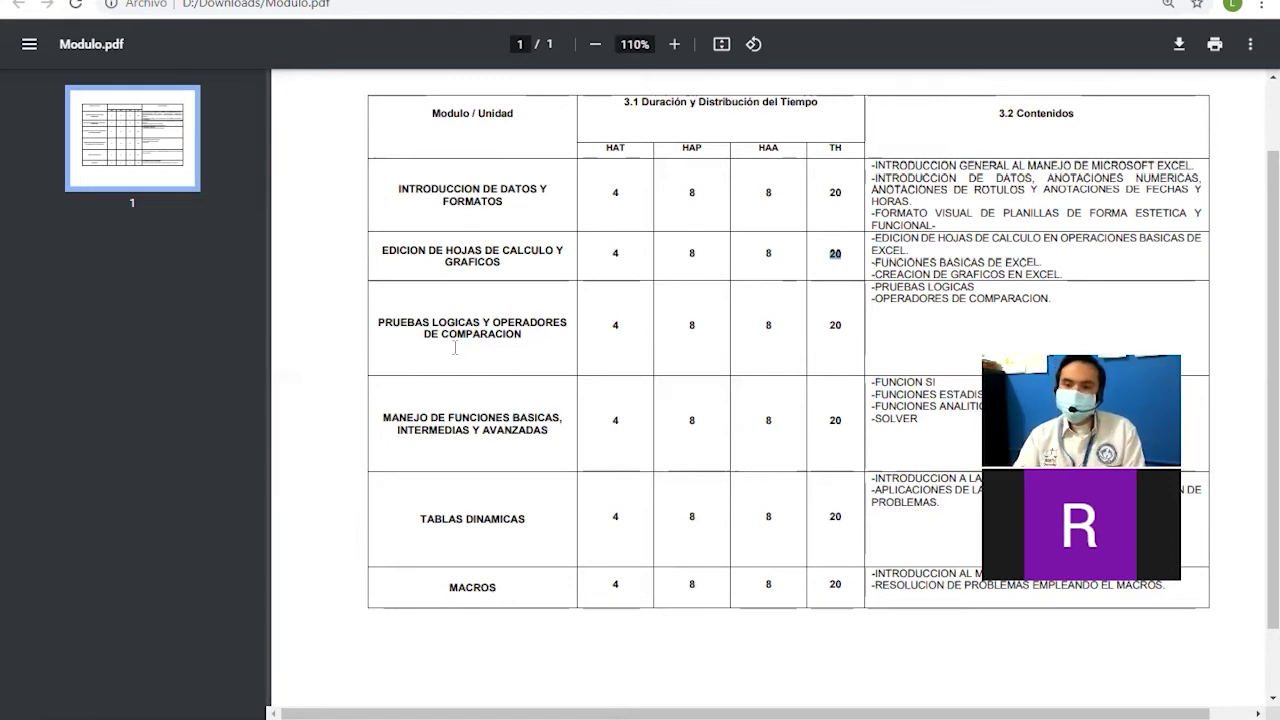
pyautogui.click(486, 322)
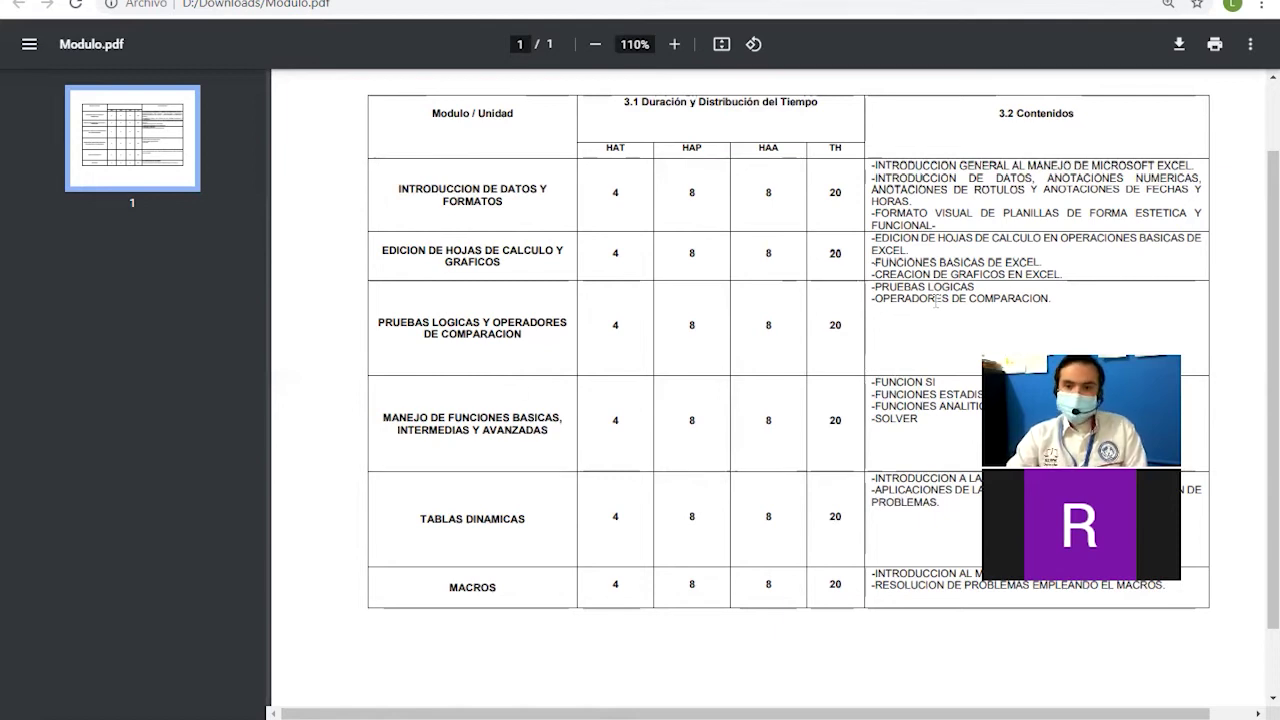
pyautogui.moveTo(974, 287)
pyautogui.mouseDown()
pyautogui.moveTo(872, 274)
pyautogui.moveTo(1030, 300)
pyautogui.mouseUp()
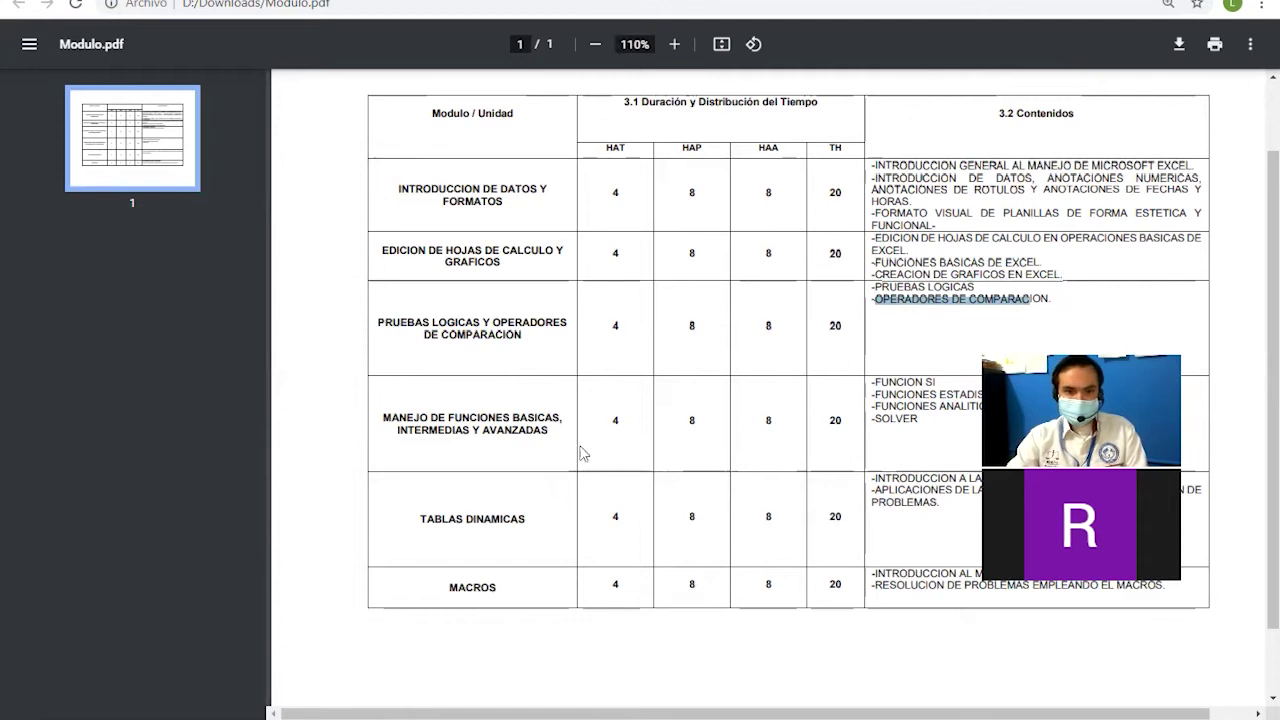
pyautogui.click(530, 433)
pyautogui.moveTo(384, 418); pyautogui.dragTo(548, 418)
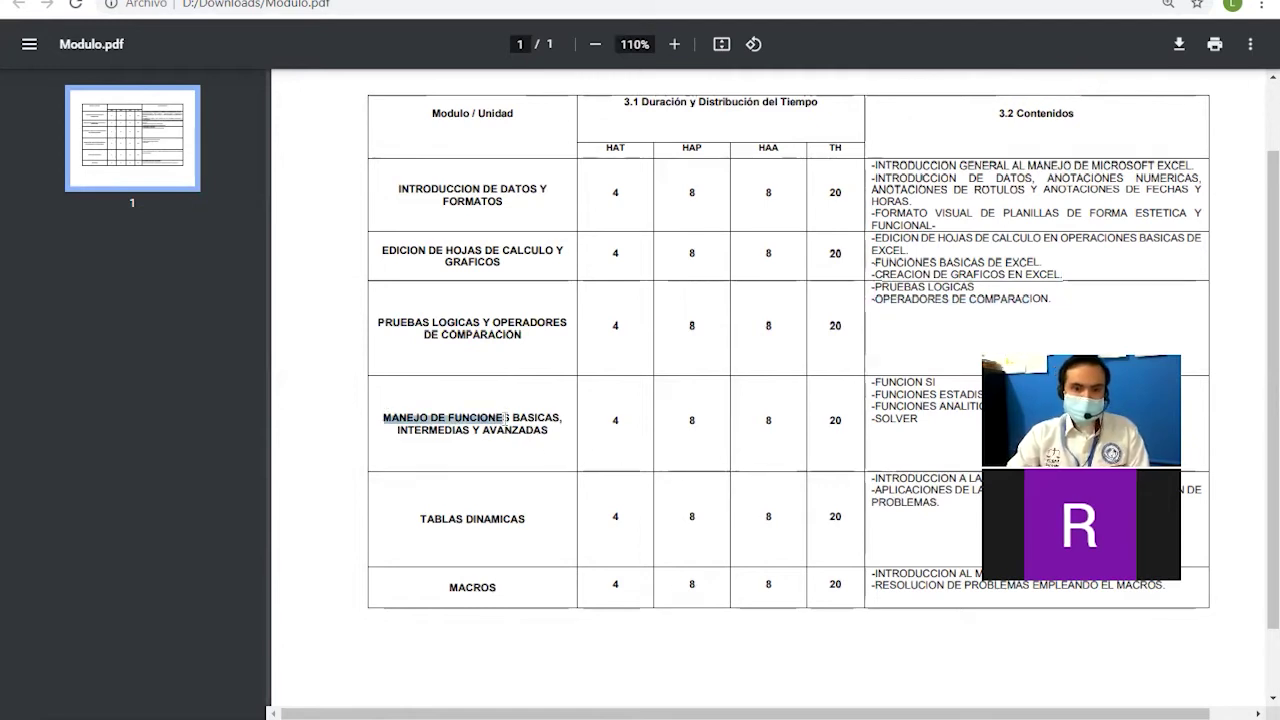
pyautogui.click(511, 425)
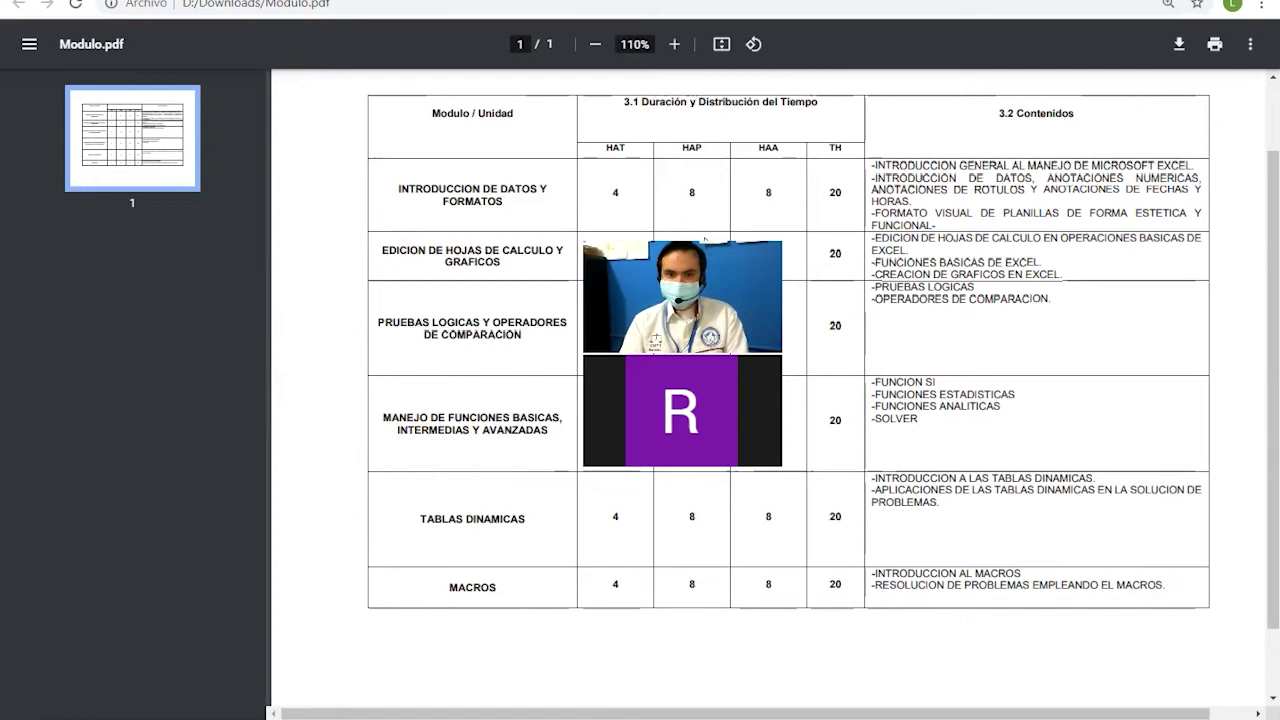
pyautogui.moveTo(872, 380); pyautogui.dragTo(940, 396)
pyautogui.click(903, 384)
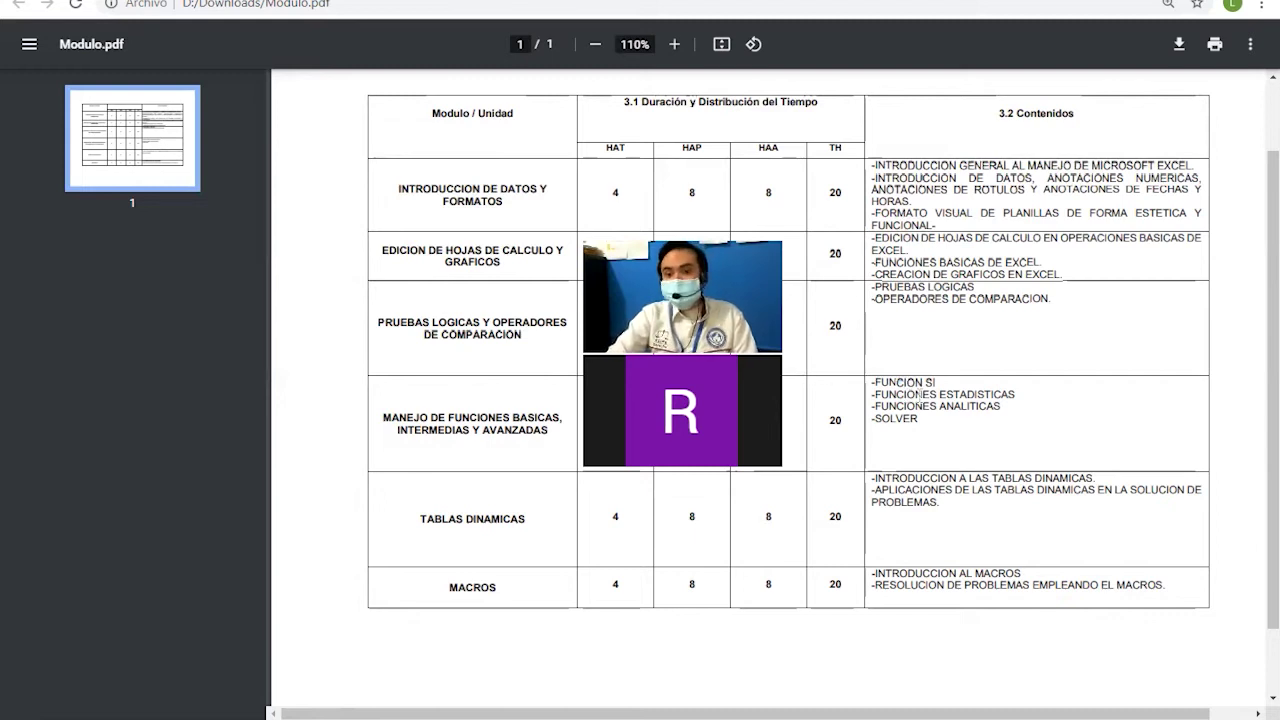
pyautogui.moveTo(903, 395); pyautogui.dragTo(1015, 395)
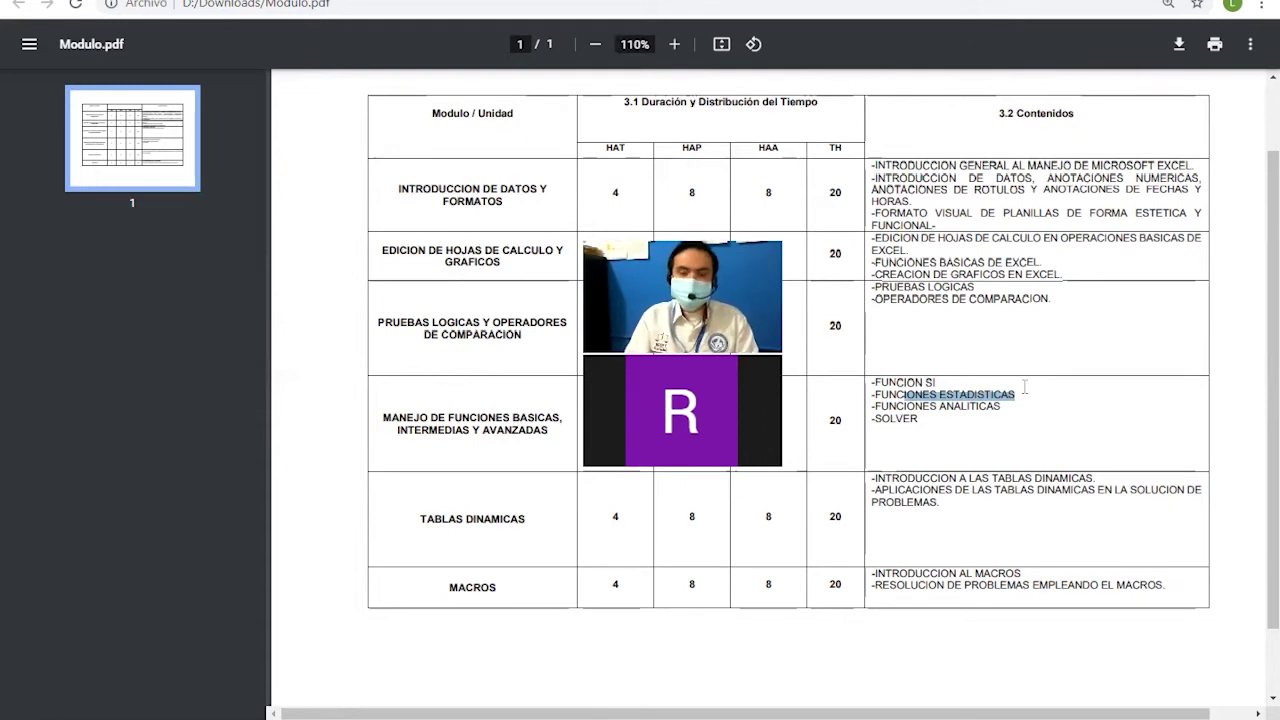
# - Highlight the FUNCIONES ANALITICAS and SOLVER lines, then mark MACROS in the last row
pyautogui.moveTo(880, 407); pyautogui.dragTo(999, 407)
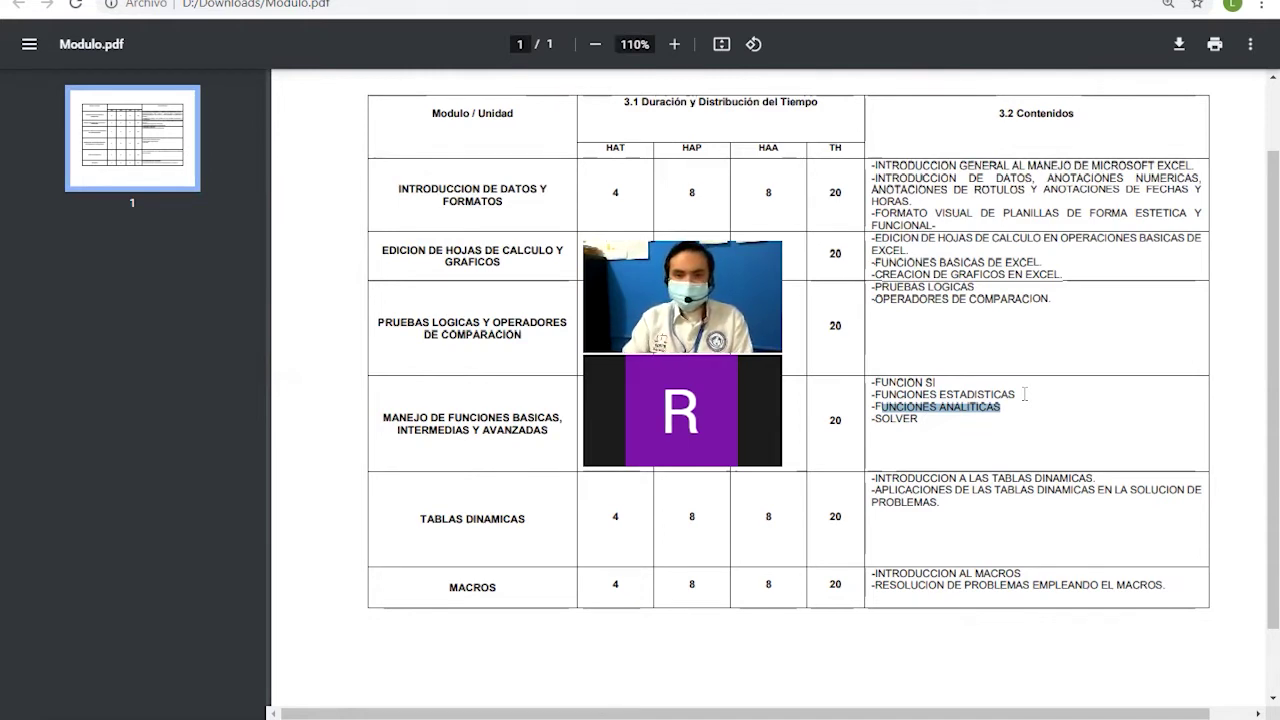
pyautogui.moveTo(914, 423); pyautogui.dragTo(875, 419)
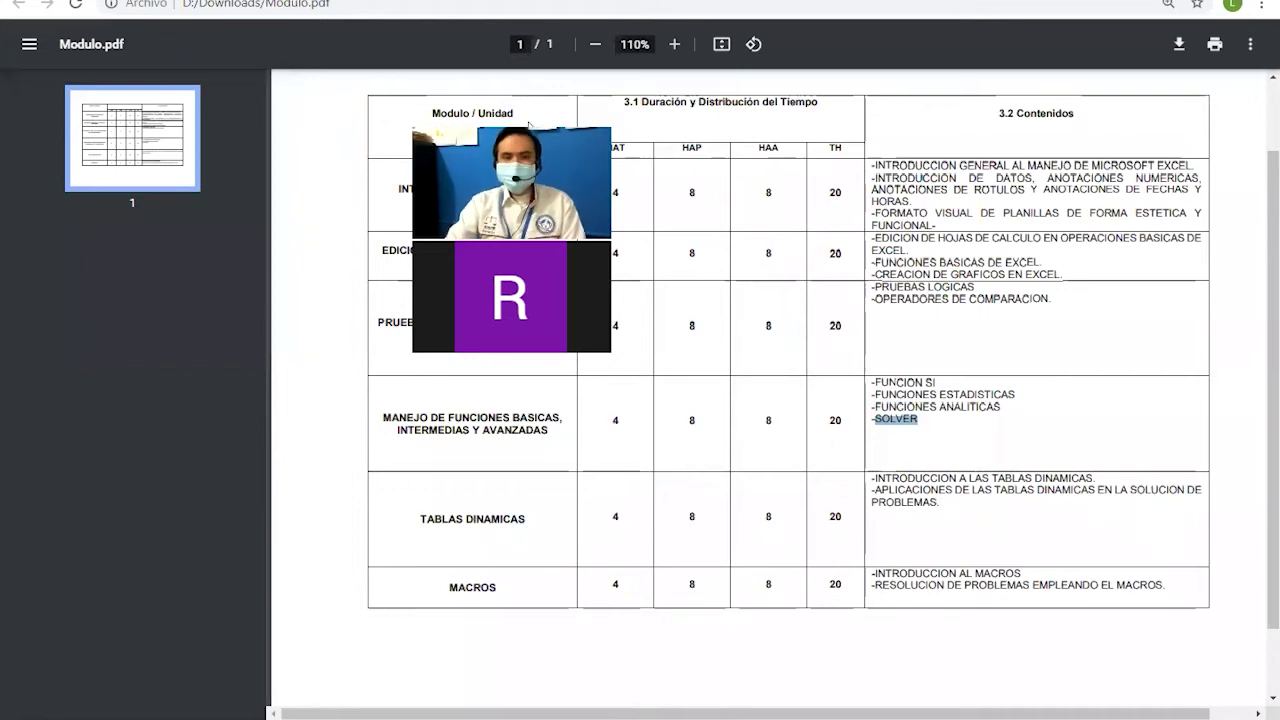
pyautogui.moveTo(529, 124); pyautogui.dragTo(1168, 136)
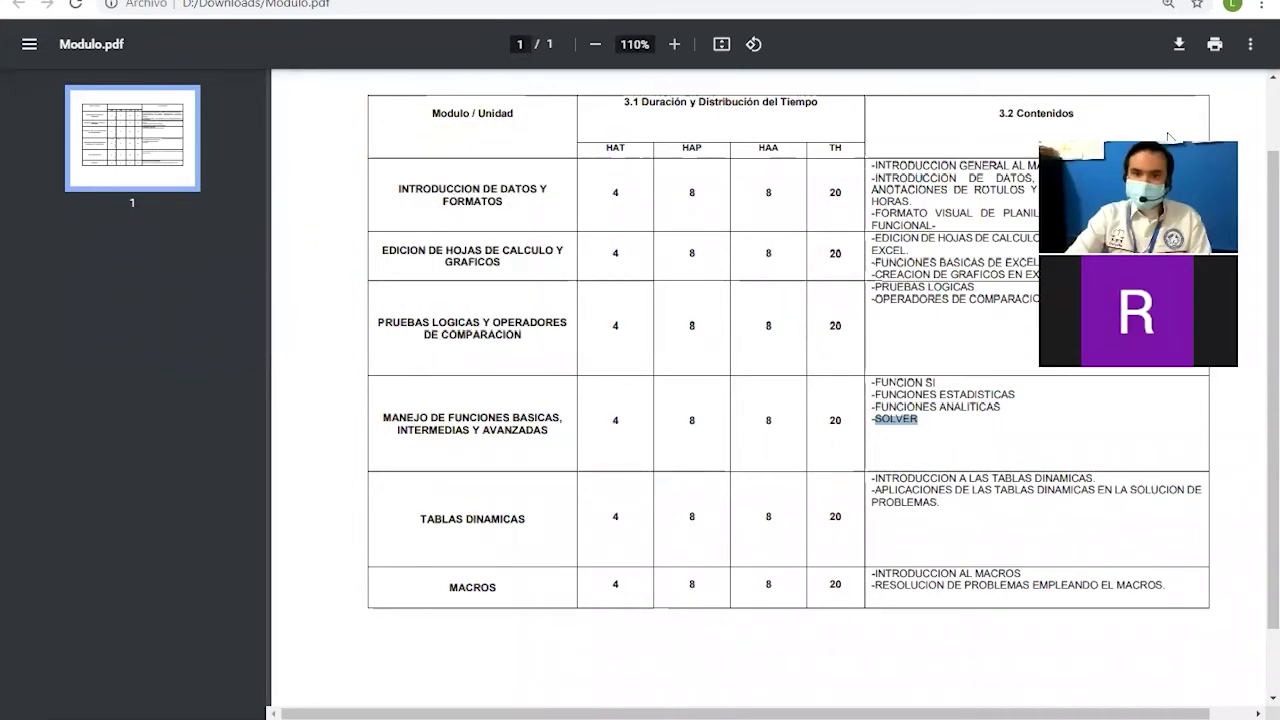
pyautogui.click(421, 517)
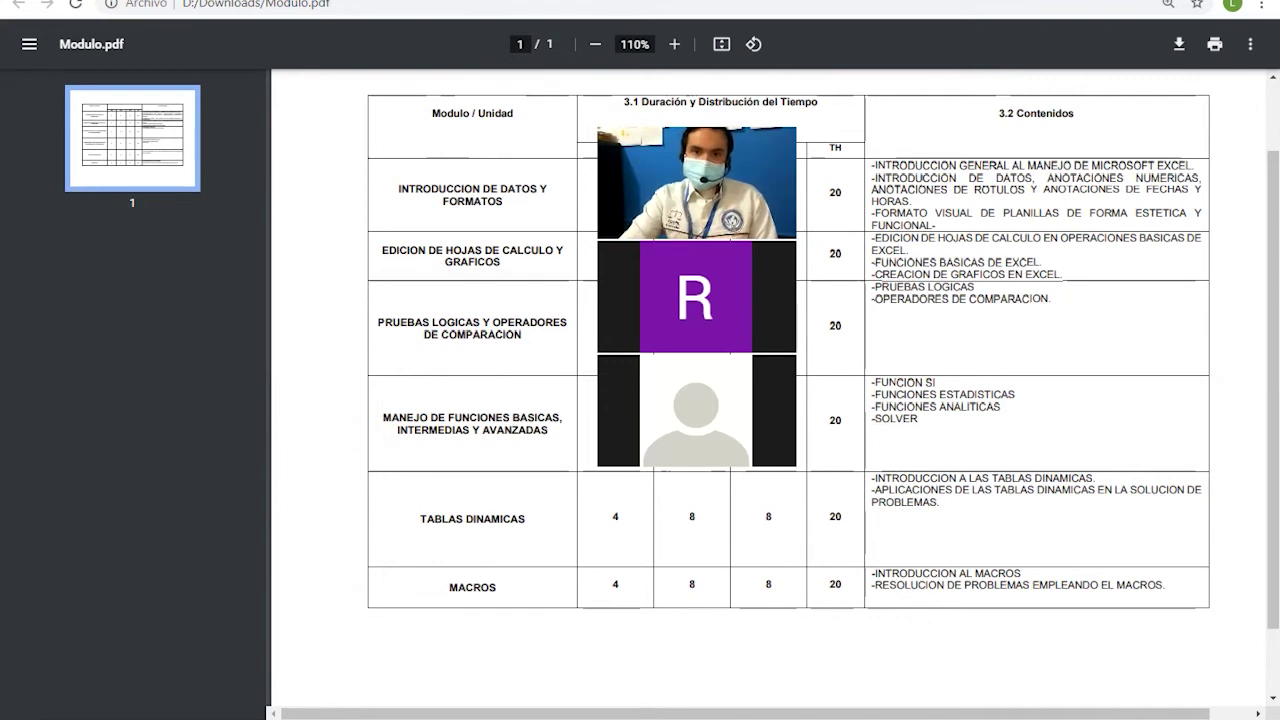
pyautogui.moveTo(451, 587); pyautogui.dragTo(503, 587)
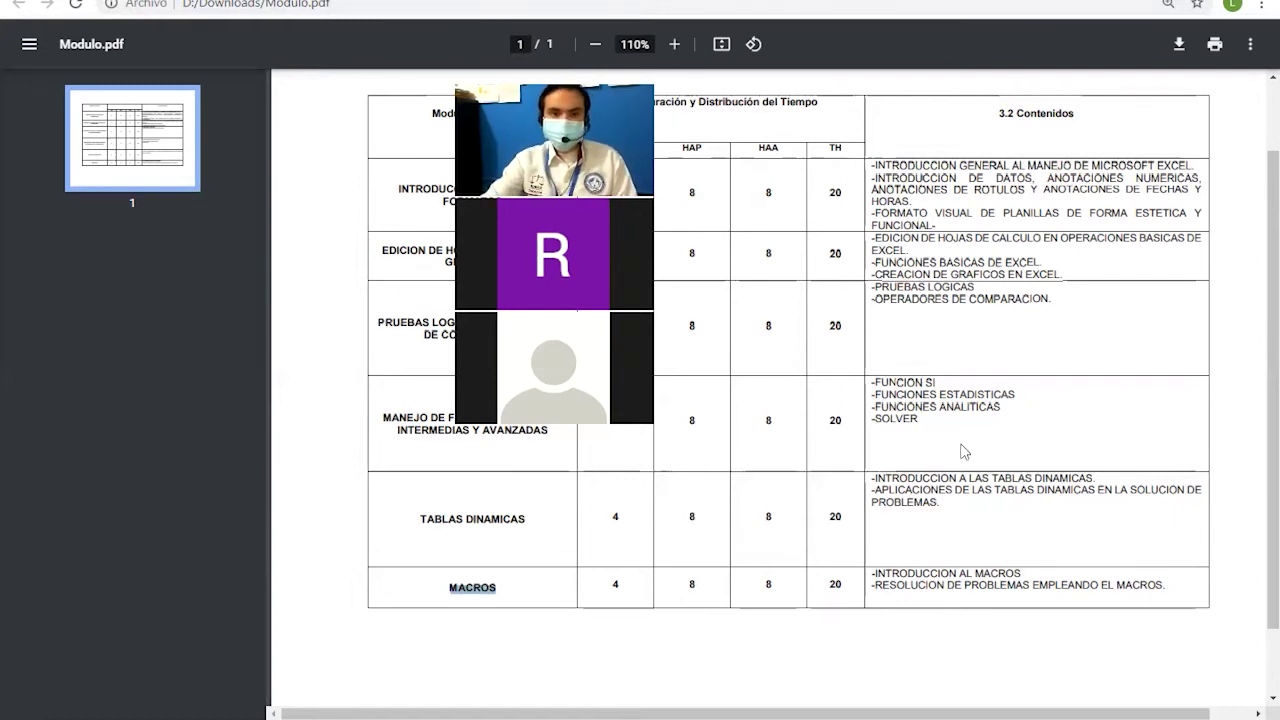
pyautogui.click(670, 381)
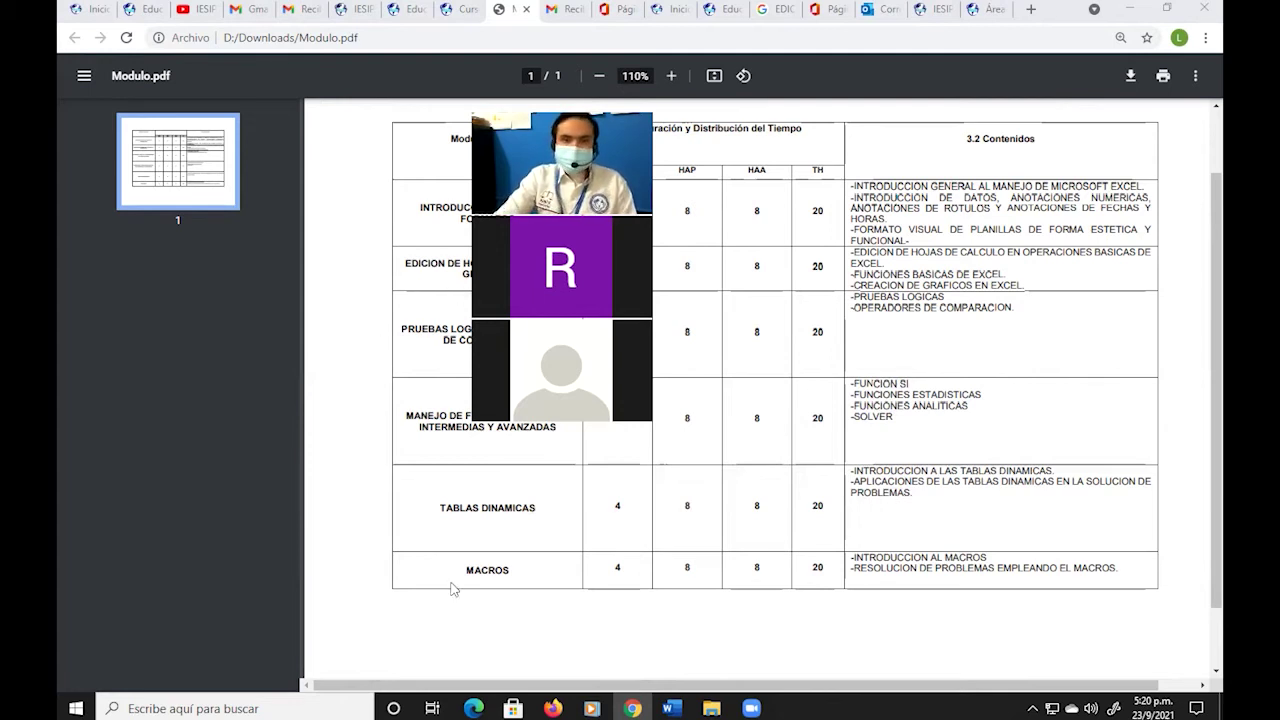
# - Switch to the iesip.edu.ve homepage and bring up the POSTGRADO menu
pyautogui.click(352, 9)
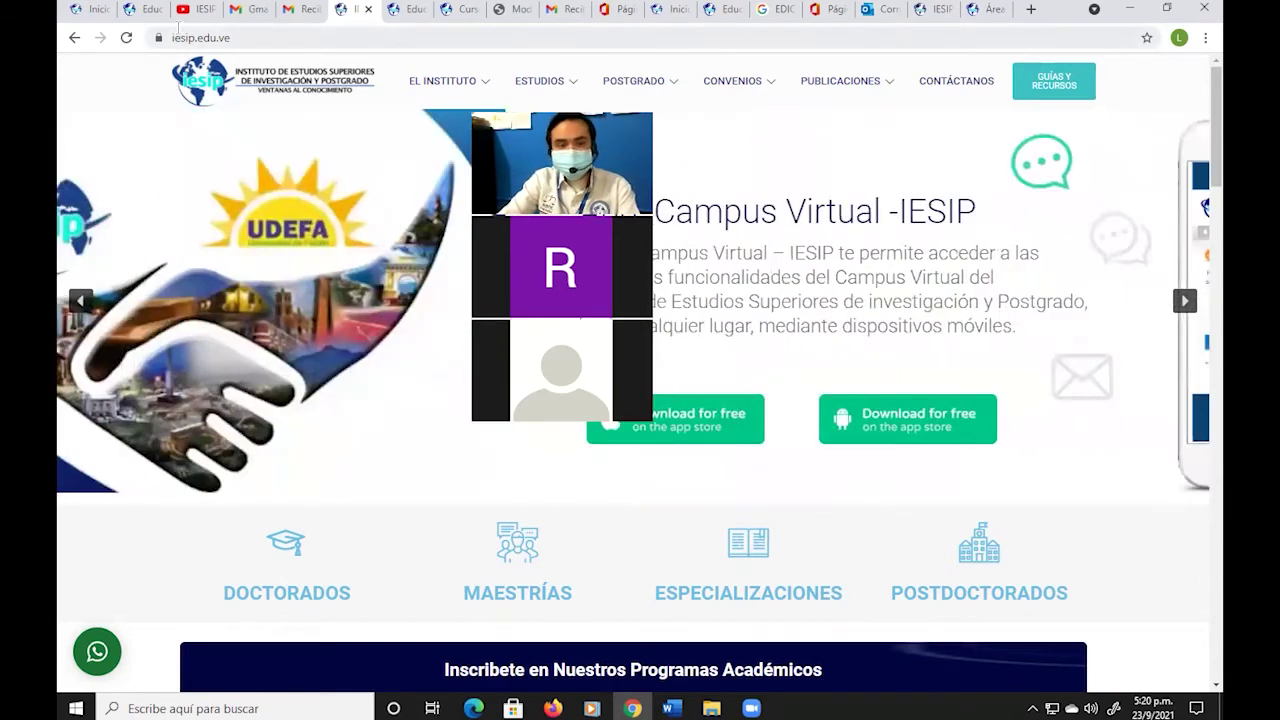
pyautogui.click(181, 36)
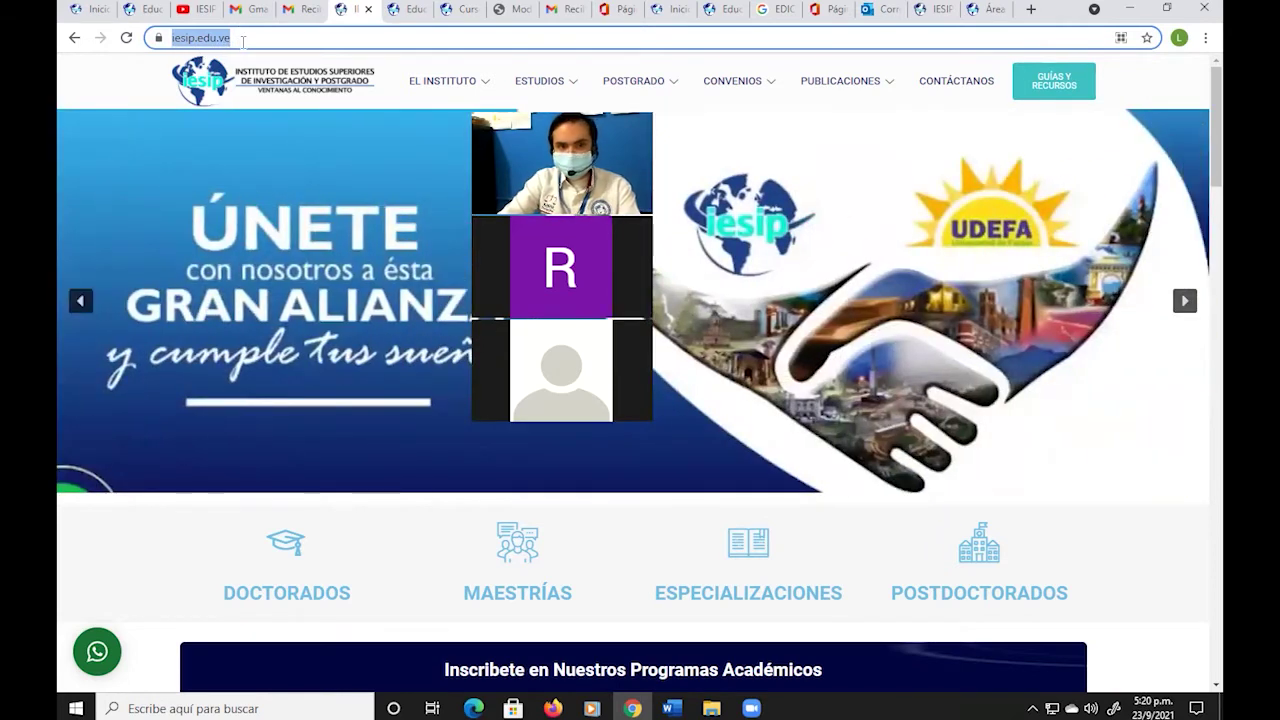
pyautogui.moveTo(445, 82)
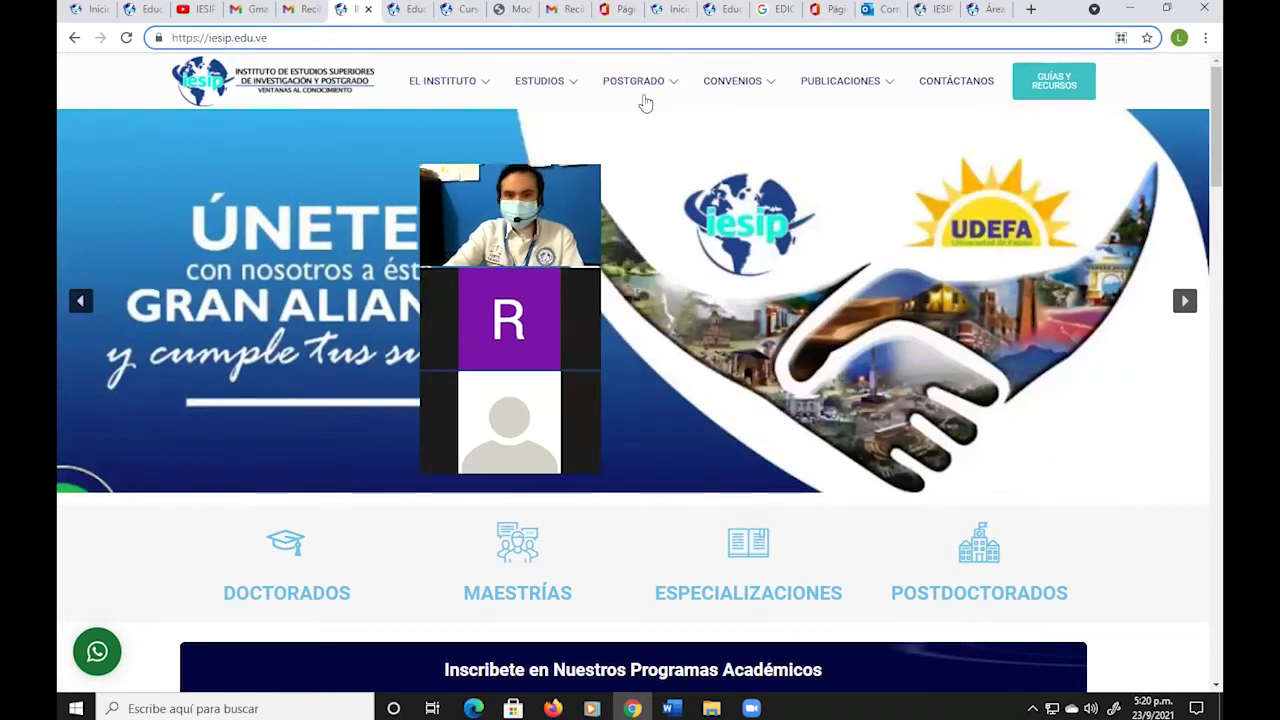
pyautogui.moveTo(645, 100)
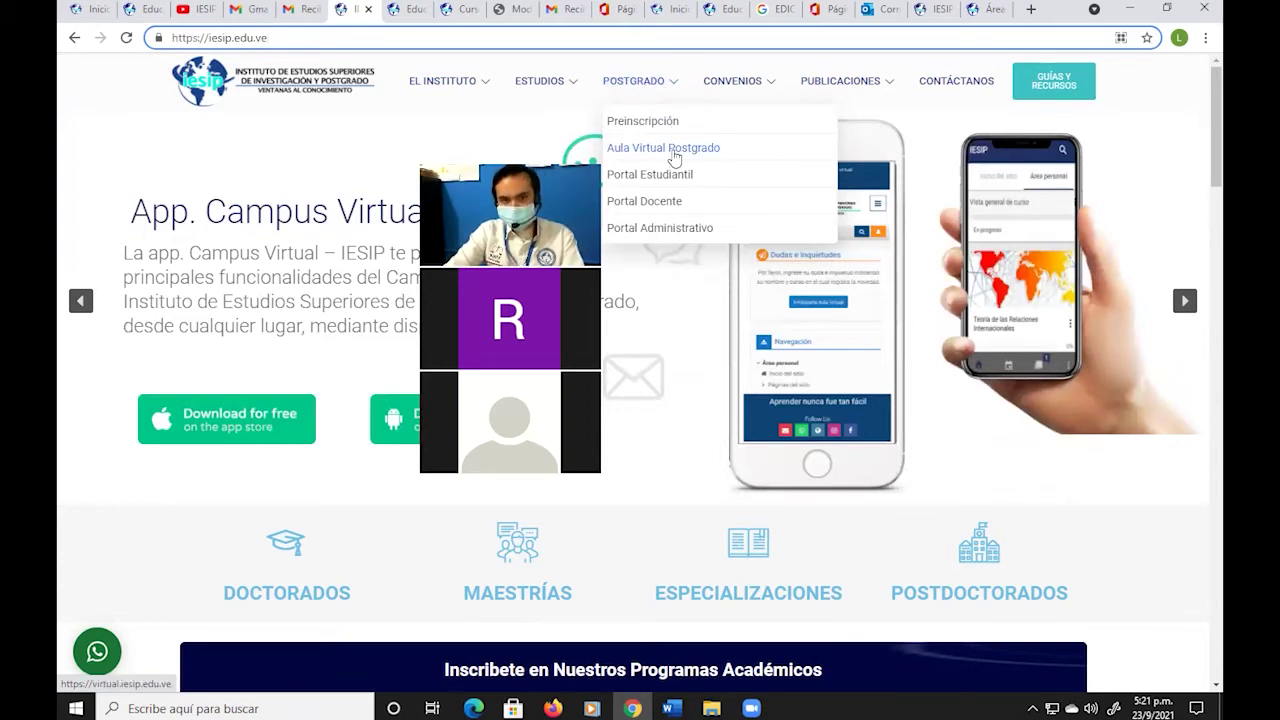
# - Enter Aula Virtual Postgrado and log out with Cerrar sesión from the account menu
pyautogui.click(663, 147)
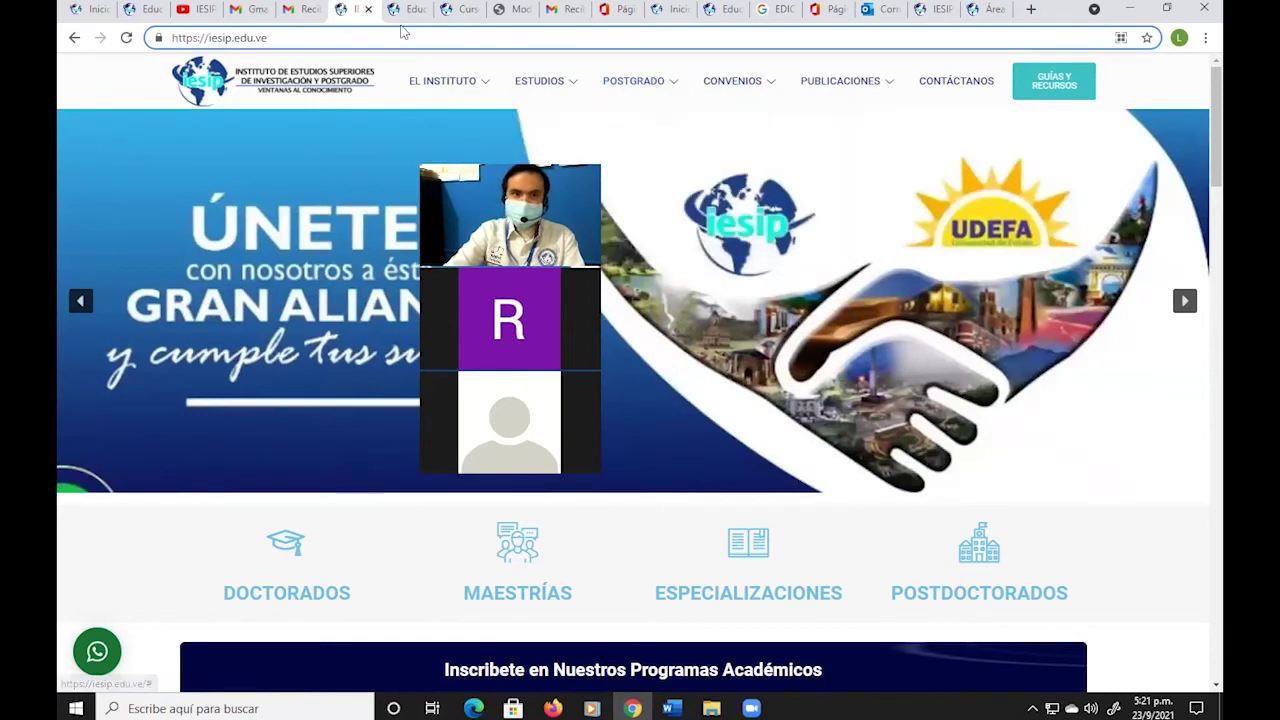
pyautogui.click(1045, 185)
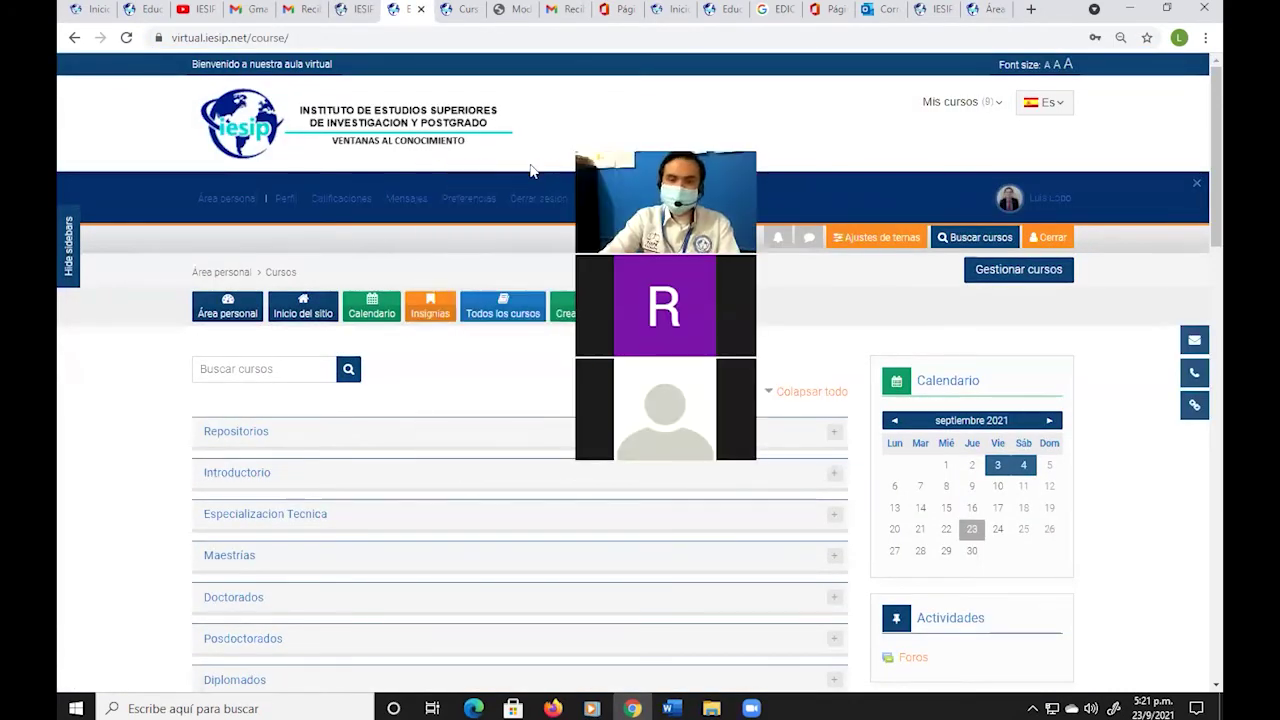
pyautogui.click(539, 198)
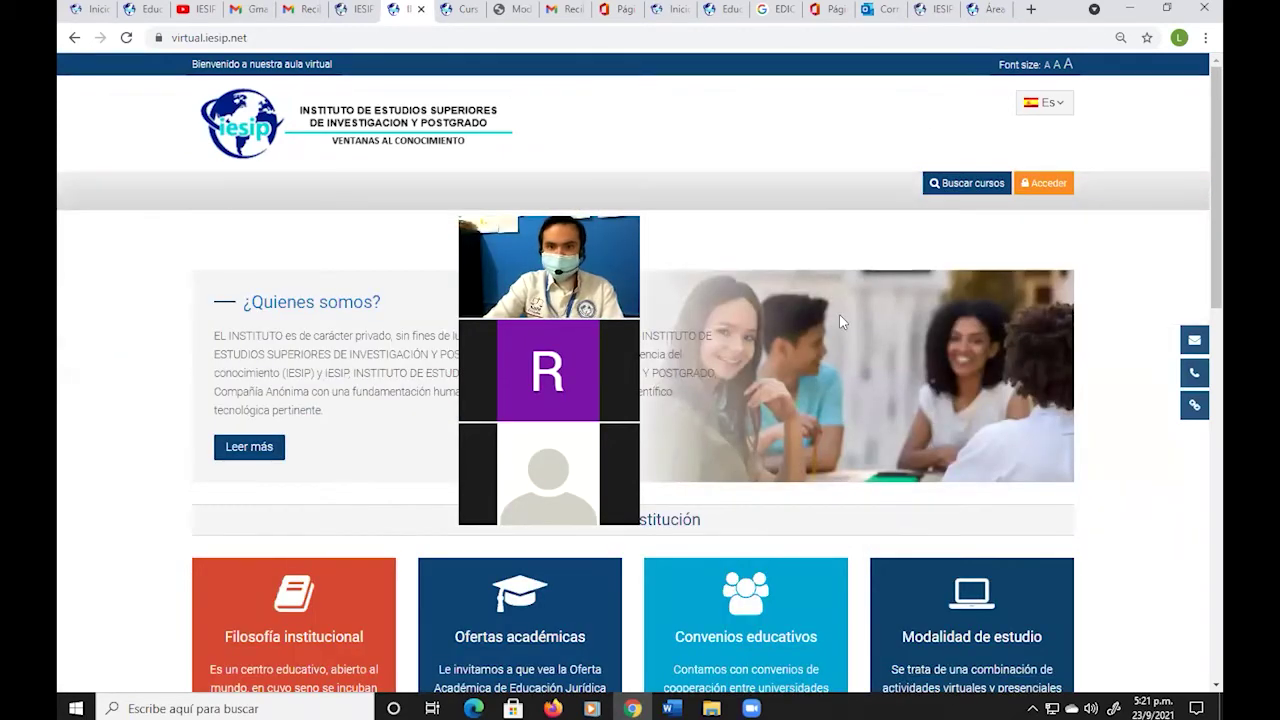
pyautogui.scroll(-3, 839, 319)
pyautogui.scroll(3, 839, 319)
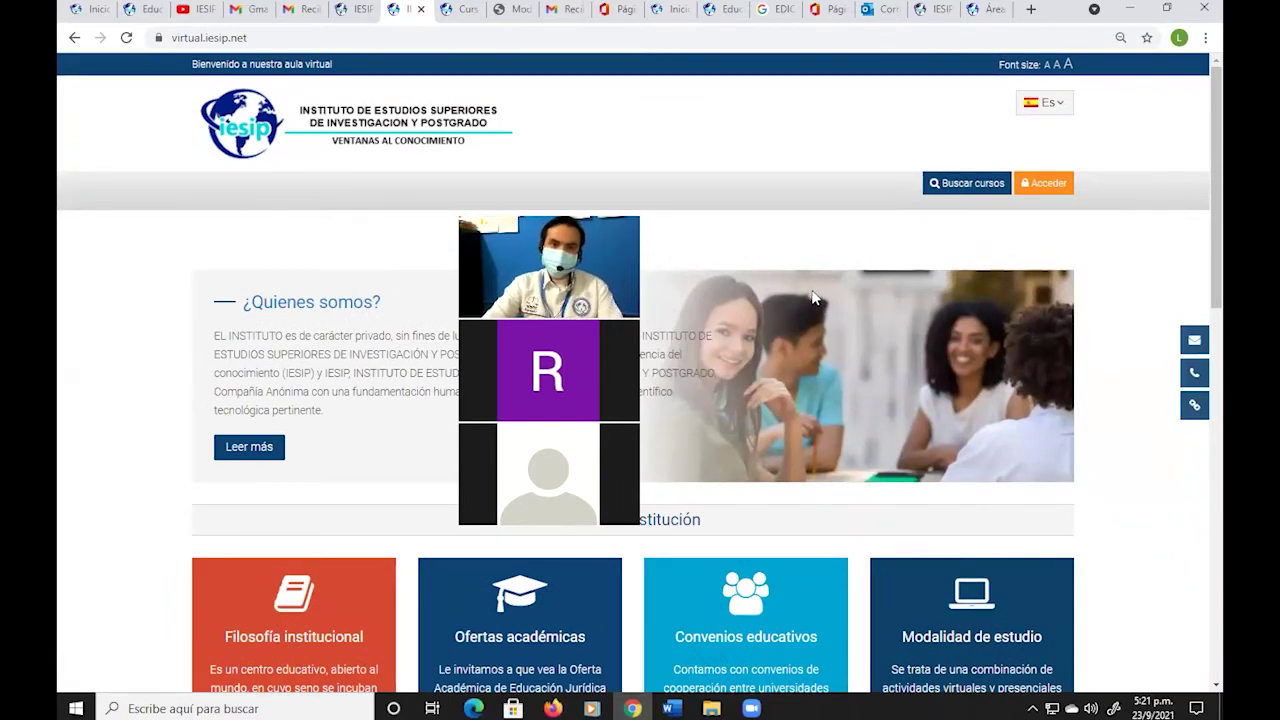
# - Log in through Acceder using the saved username and the account password
pyautogui.click(1029, 186)
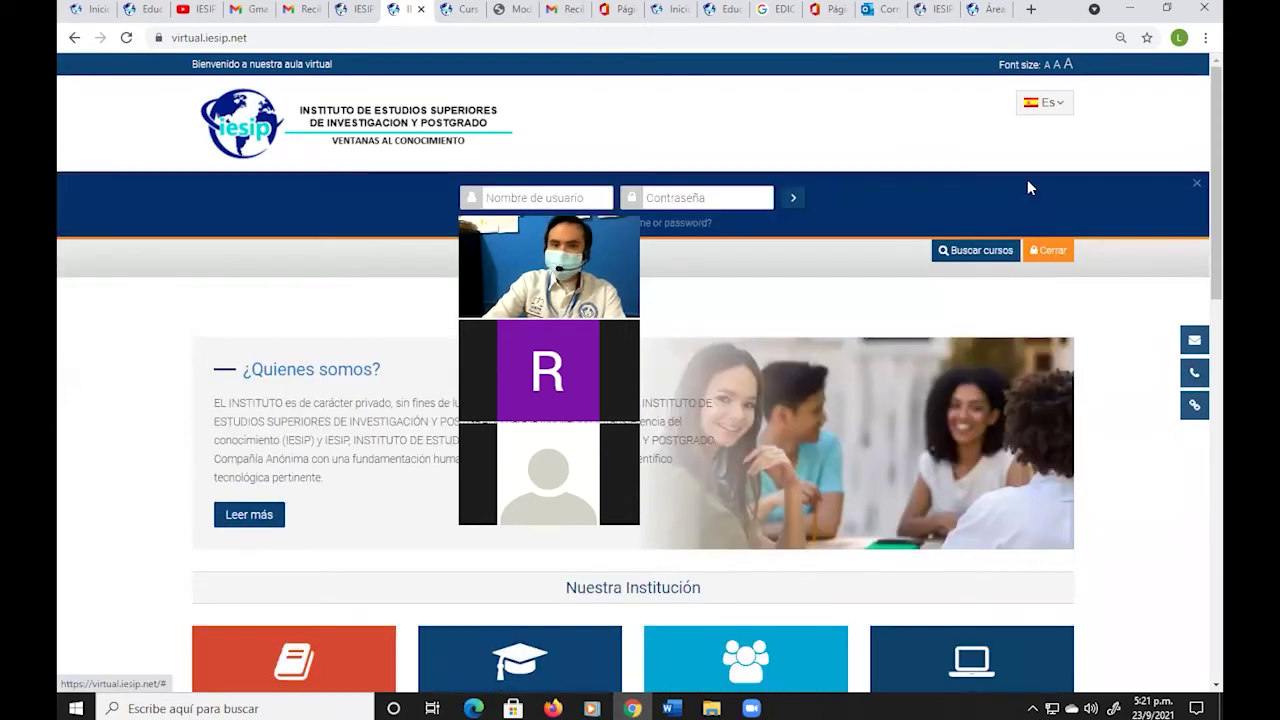
pyautogui.click(680, 197)
pyautogui.click(547, 200)
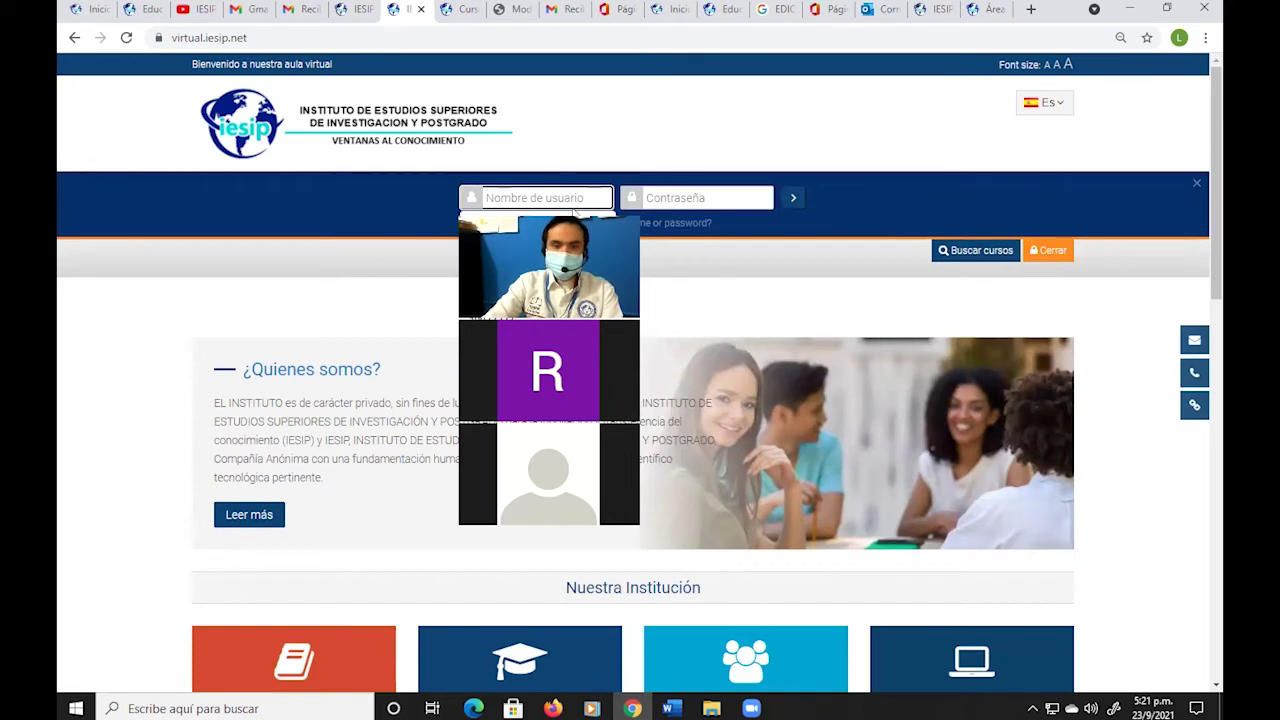
pyautogui.click(538, 238)
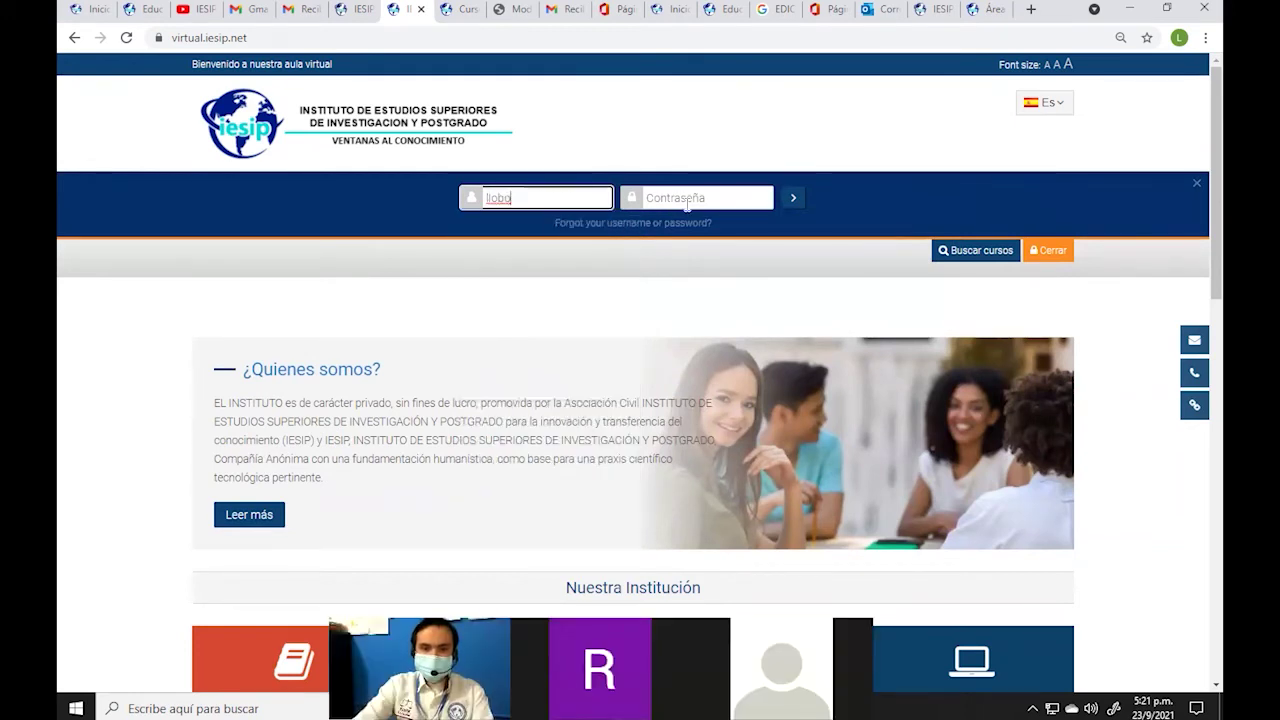
pyautogui.click(677, 196)
pyautogui.click(794, 200)
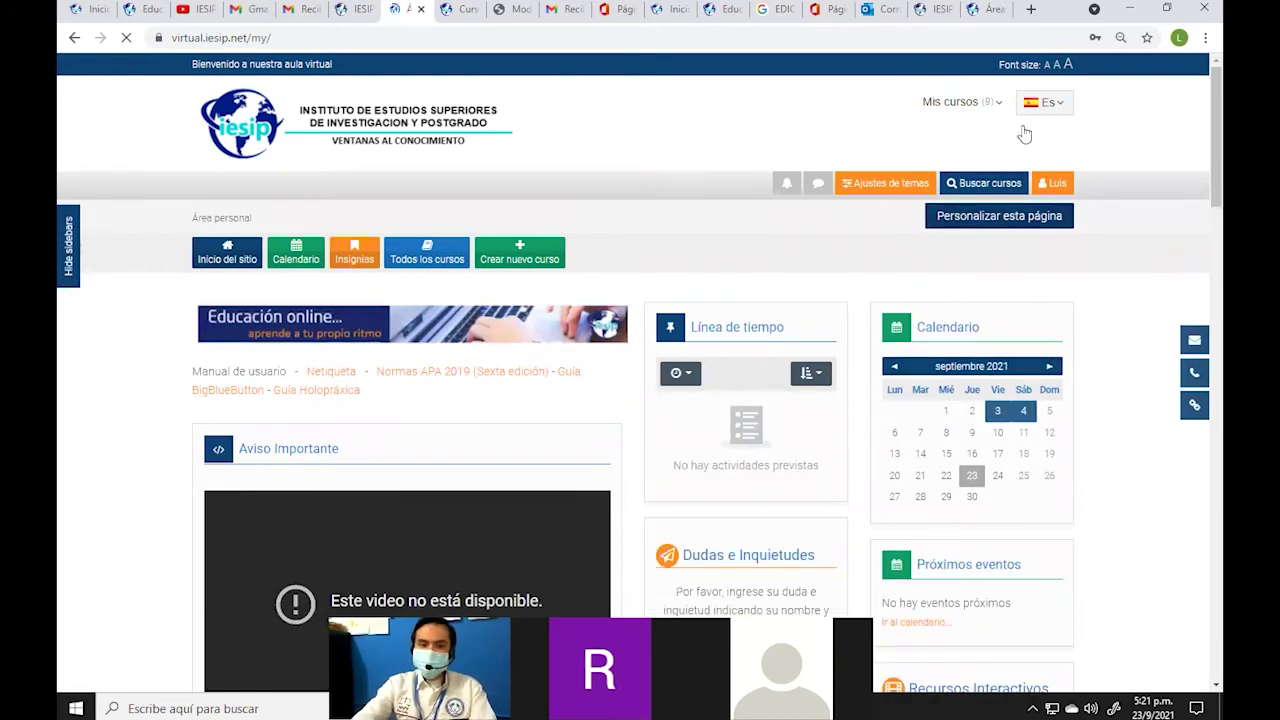
# - Open the Excel seminar course from Mis cursos in a new tab and switch to it
pyautogui.click(980, 104)
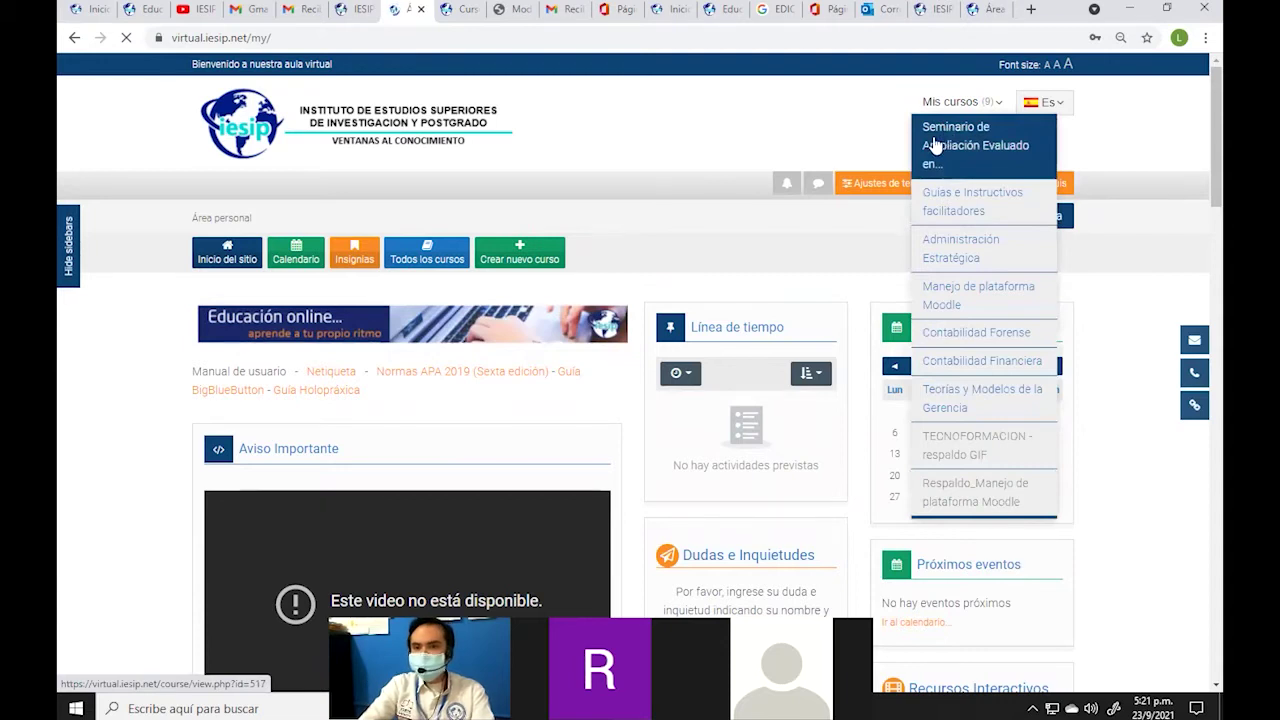
pyautogui.rightClick(983, 150)
pyautogui.click(1140, 157)
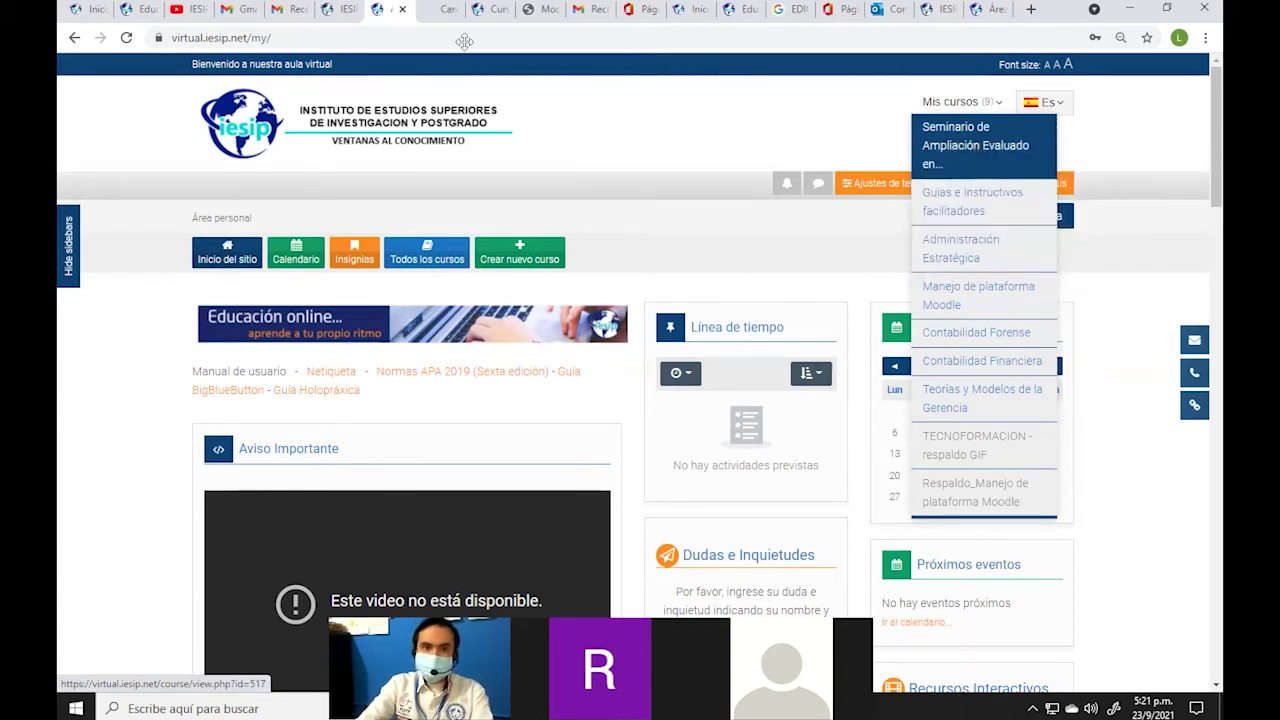
pyautogui.hotkey('ctrl', 'Tab')
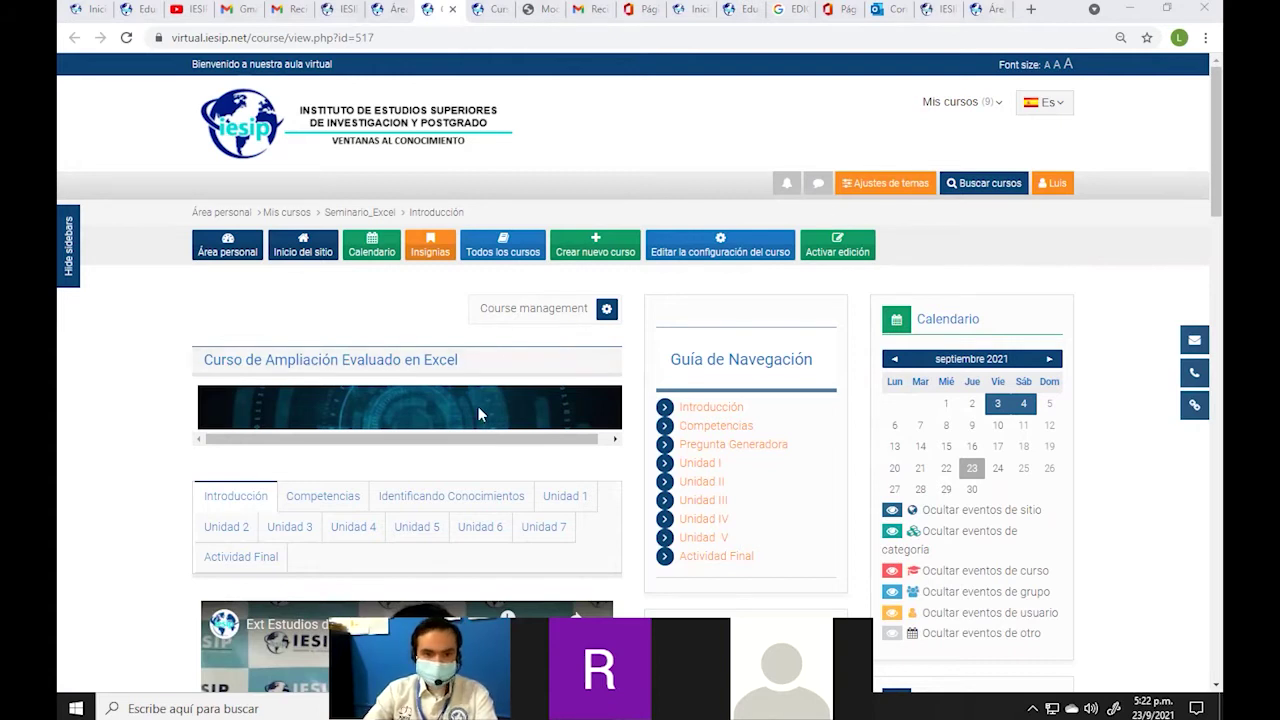
# - Scroll through the Introducción page and open the Competencias section
pyautogui.scroll(-3, 460, 364)
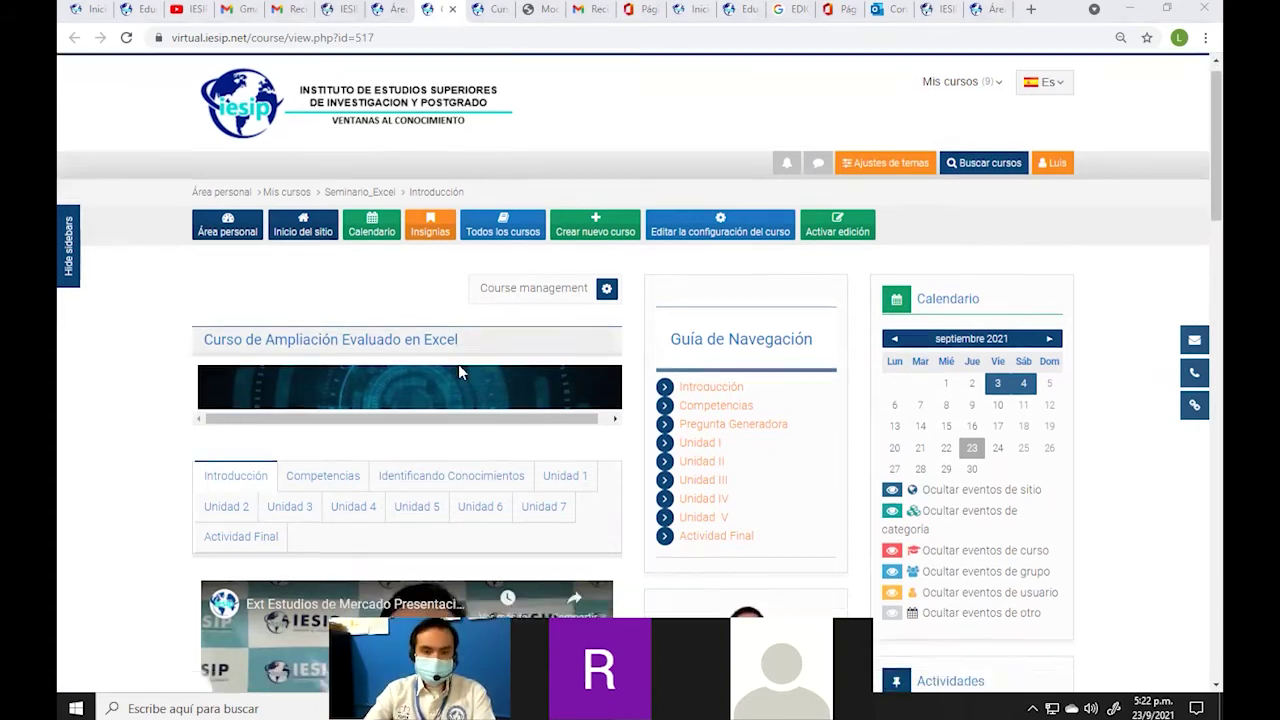
pyautogui.scroll(-1, 460, 364)
pyautogui.scroll(1, 465, 358)
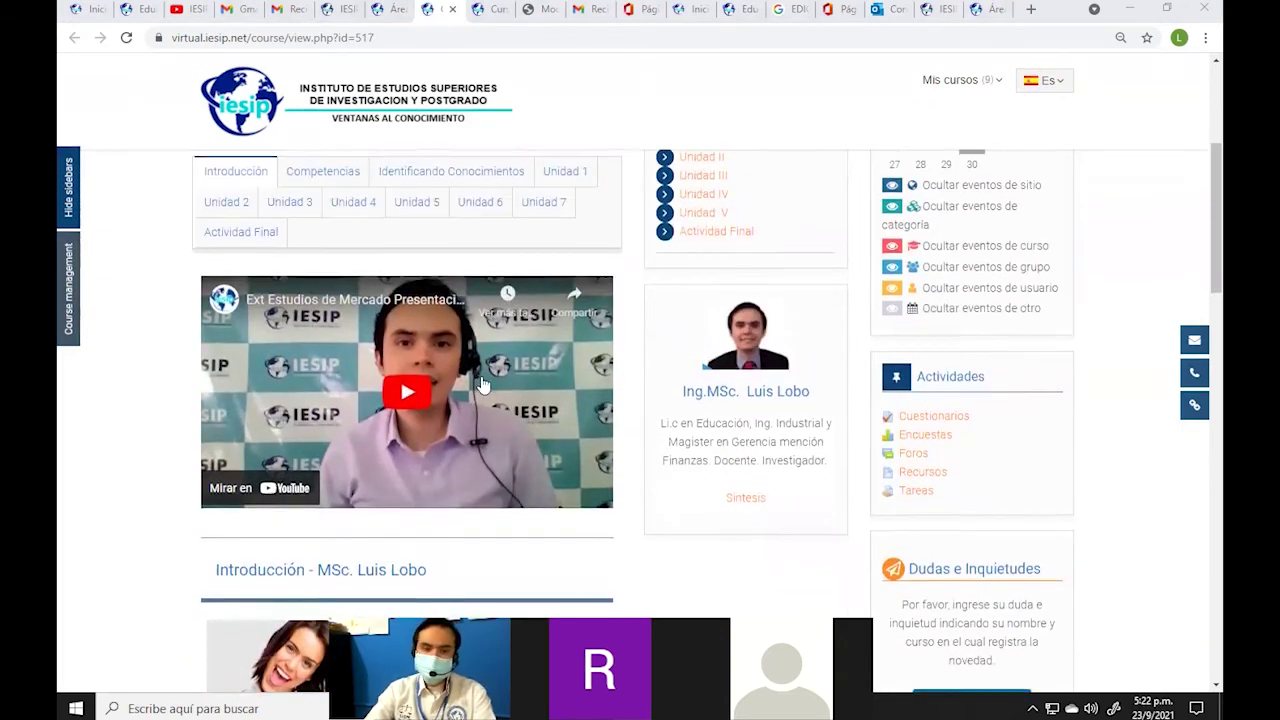
pyautogui.scroll(-4, 478, 383)
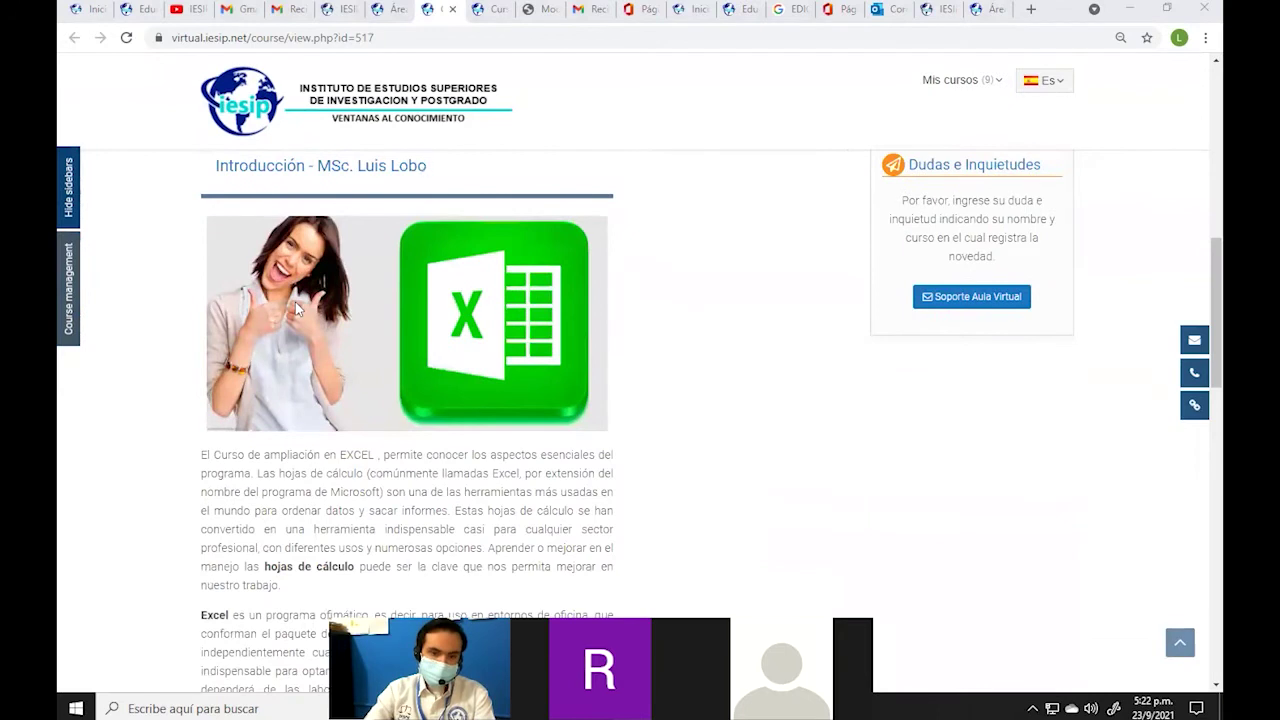
pyautogui.scroll(1, 296, 310)
pyautogui.scroll(1, 457, 371)
pyautogui.scroll(2, 457, 371)
pyautogui.scroll(1, 474, 370)
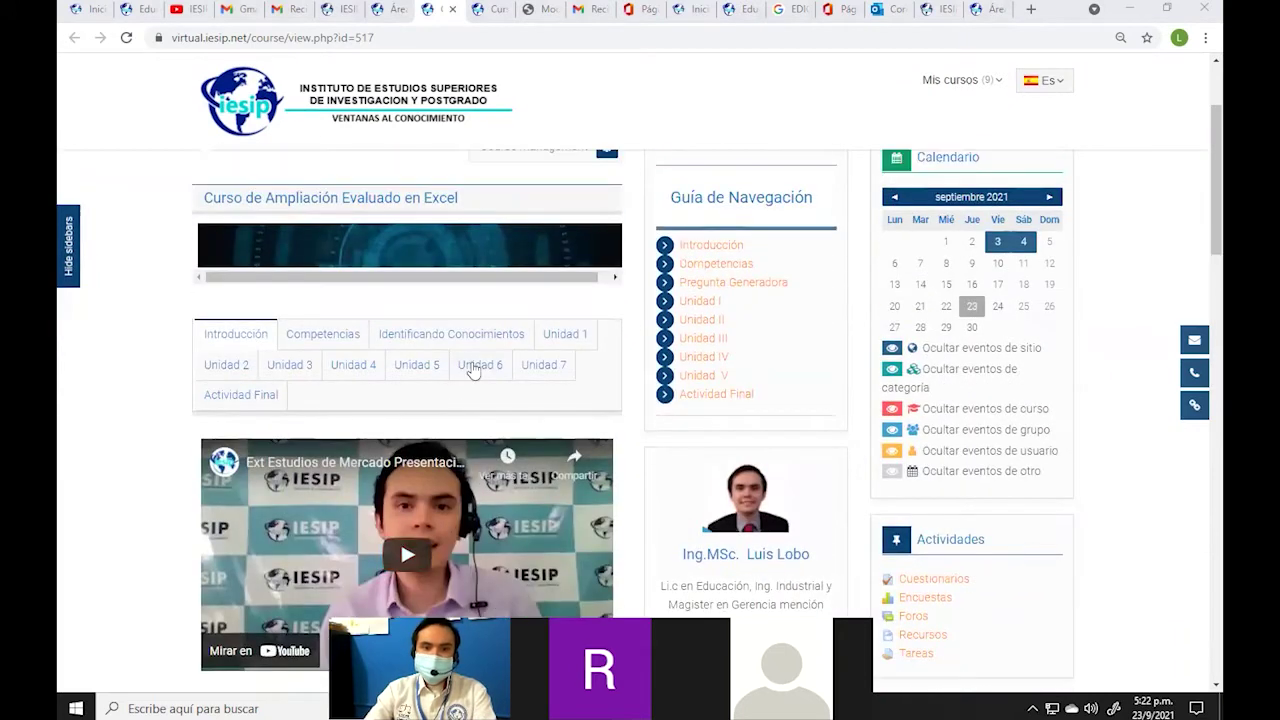
pyautogui.scroll(1, 474, 370)
pyautogui.scroll(1, 480, 397)
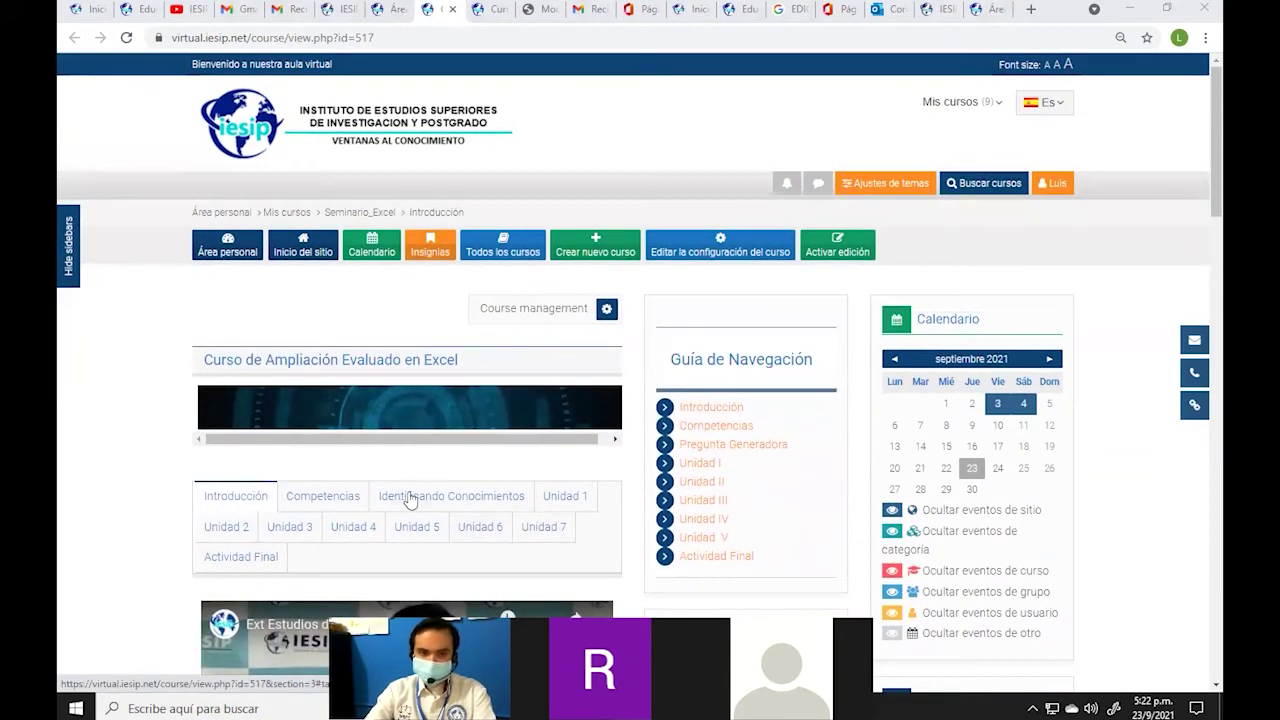
pyautogui.click(329, 495)
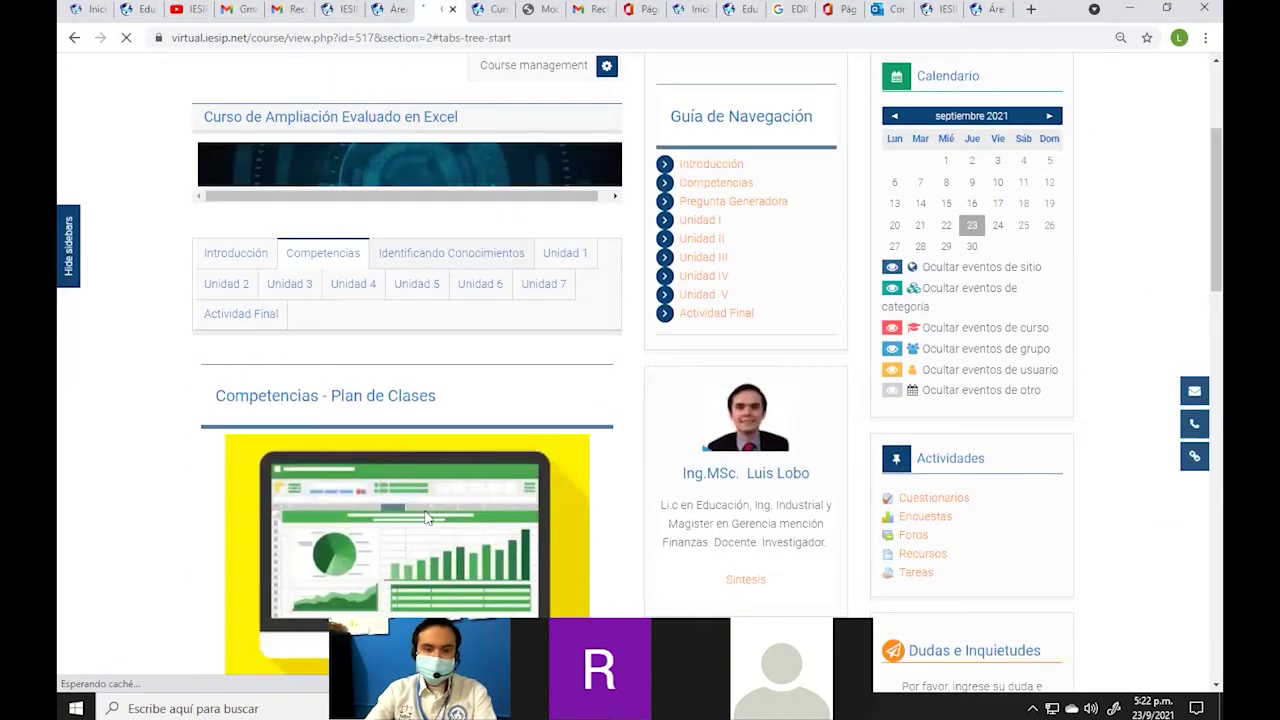
# - Review Competencias, then open the Identificando Conocimientos section
pyautogui.scroll(-5, 420, 480)
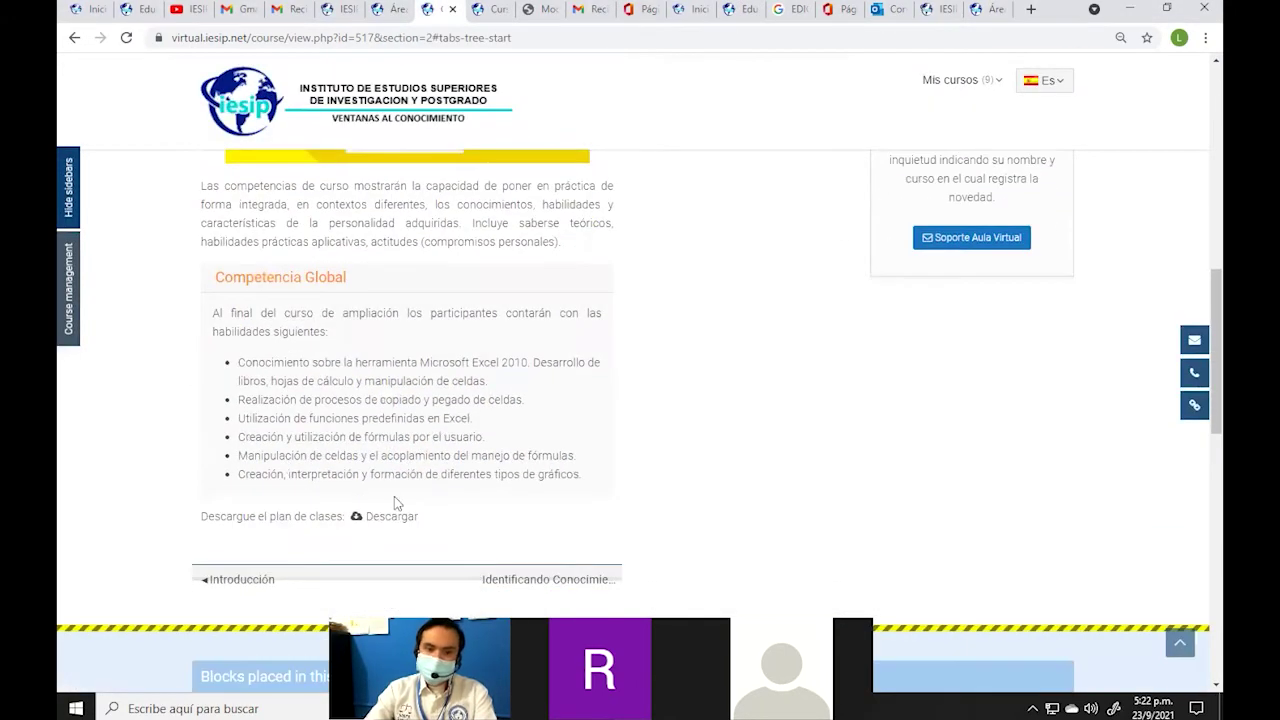
pyautogui.scroll(7, 400, 500)
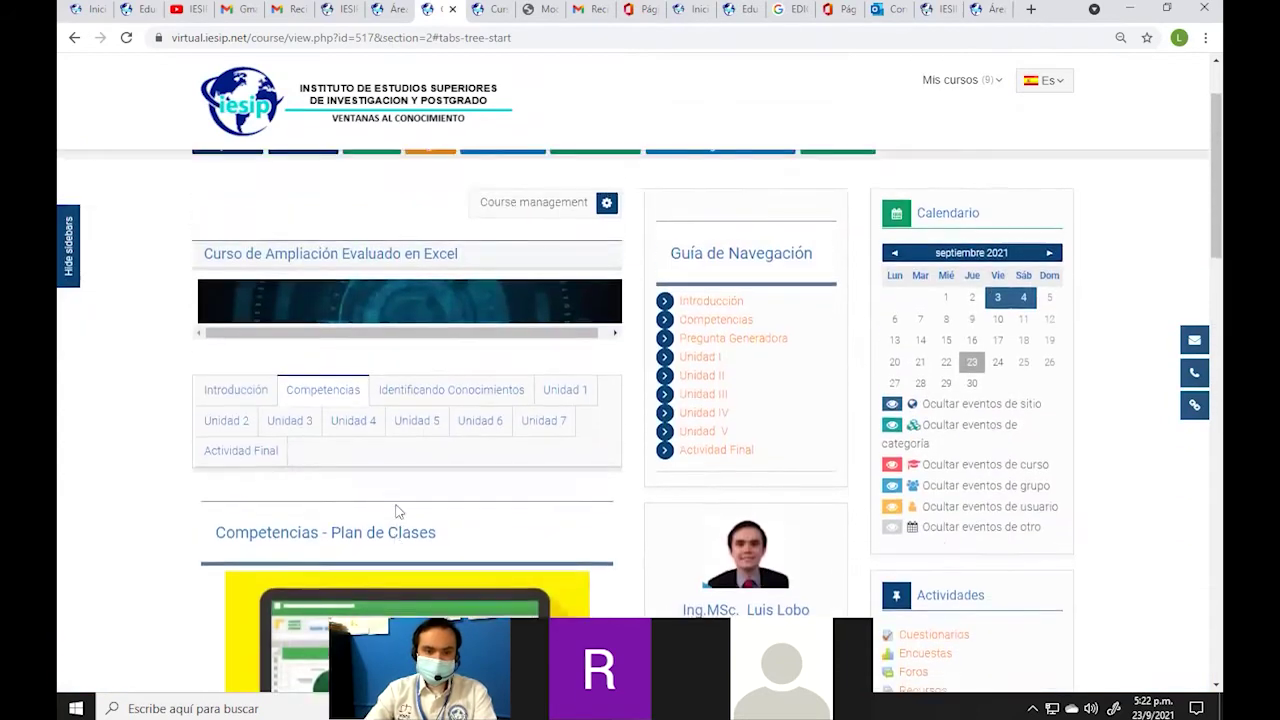
pyautogui.click(414, 437)
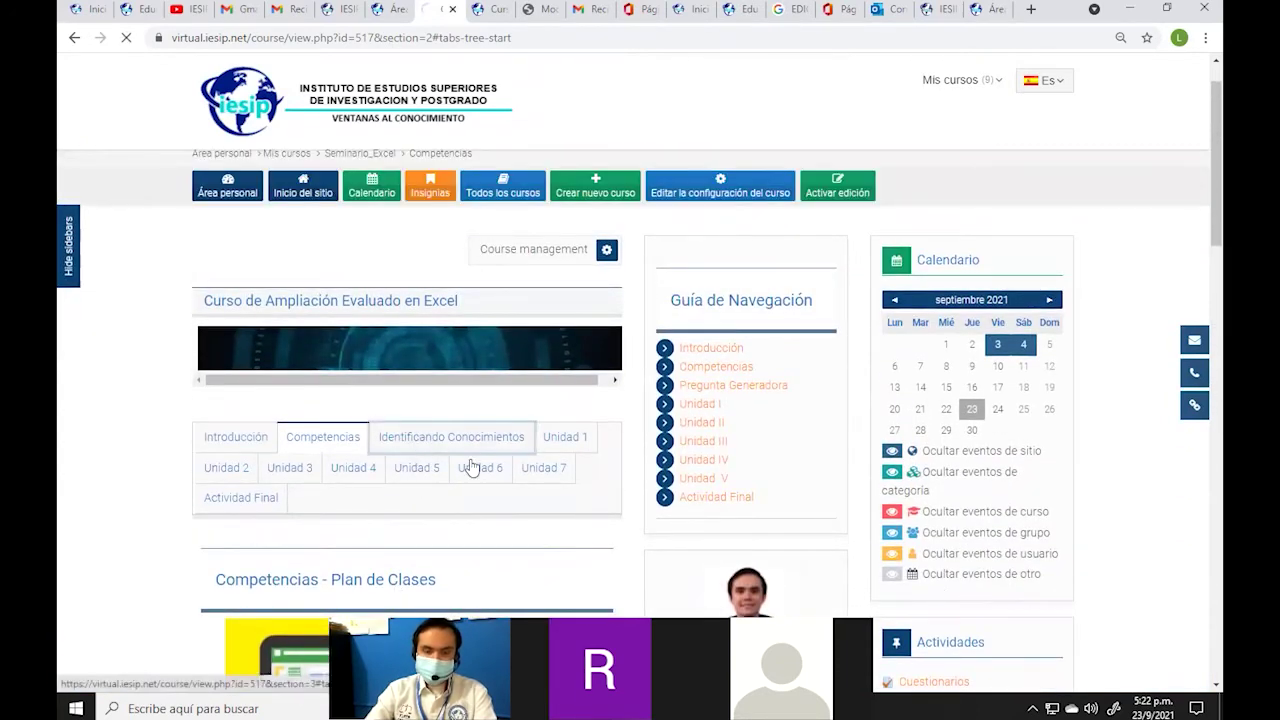
pyautogui.scroll(-5, 472, 466)
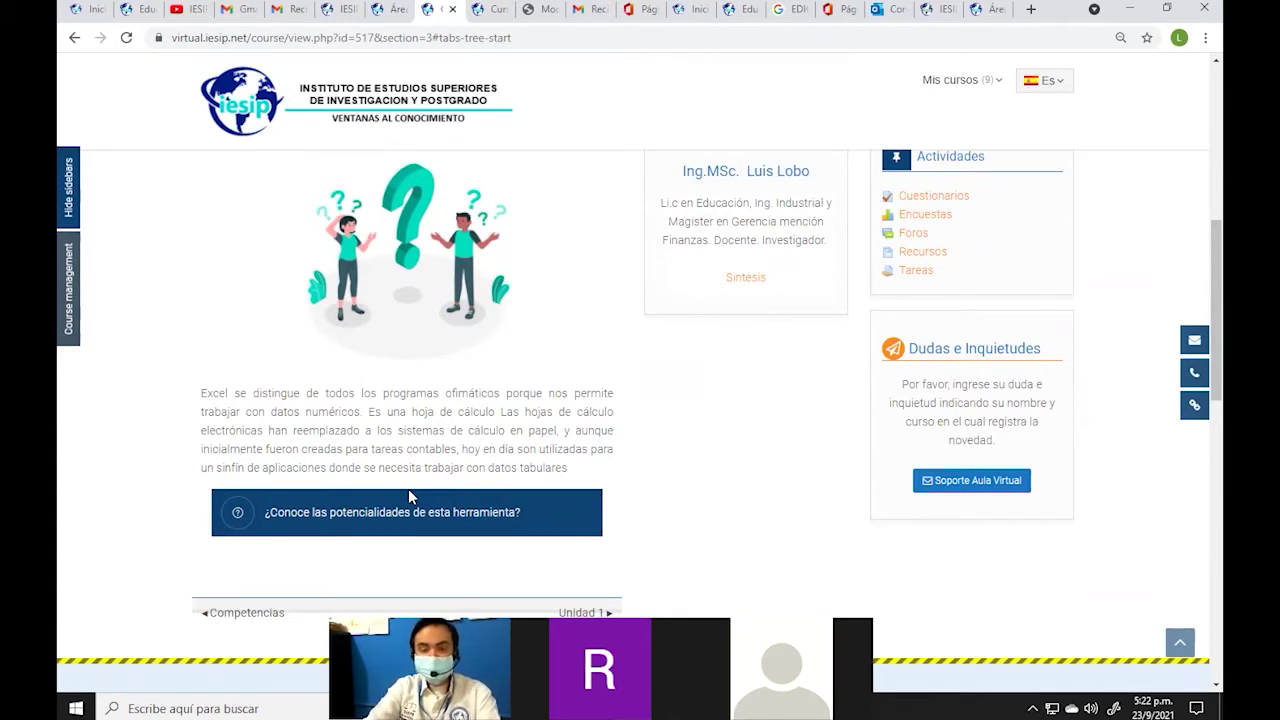
pyautogui.scroll(5, 437, 423)
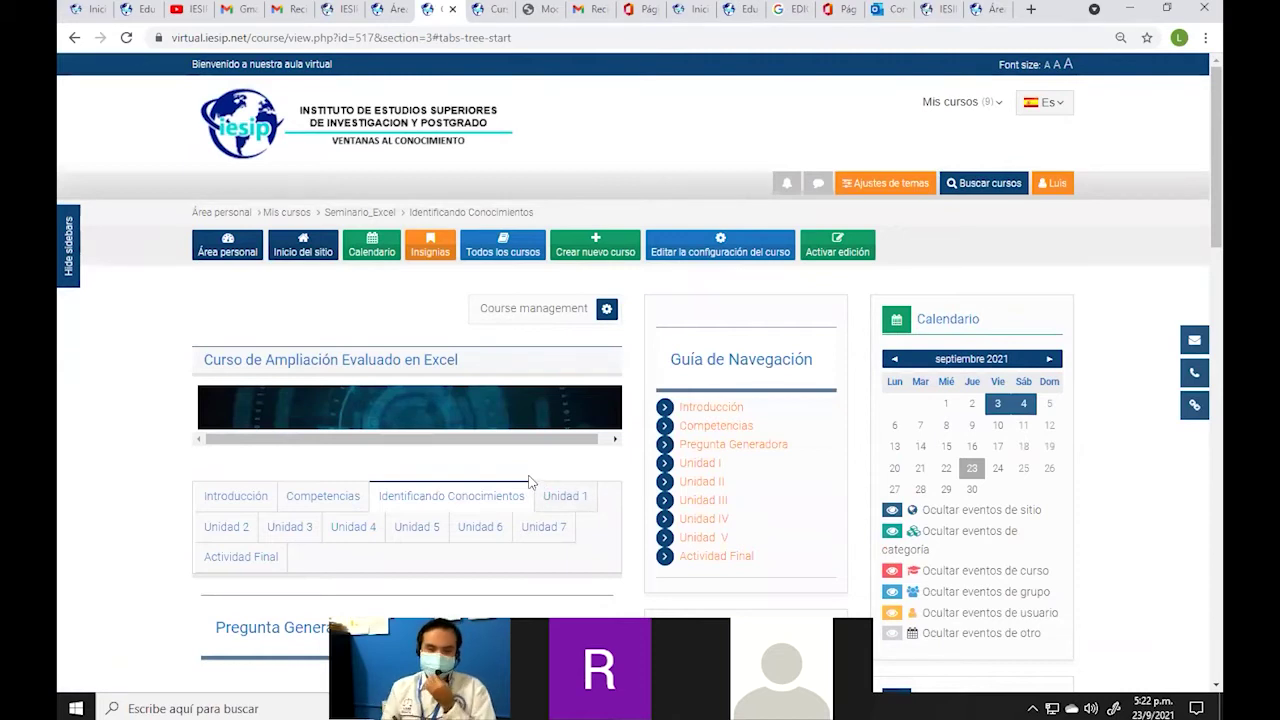
# - Open Unidad 1 and scroll down to the Excel Básico activities, starting with ¿Qué es Excel?
pyautogui.click(579, 503)
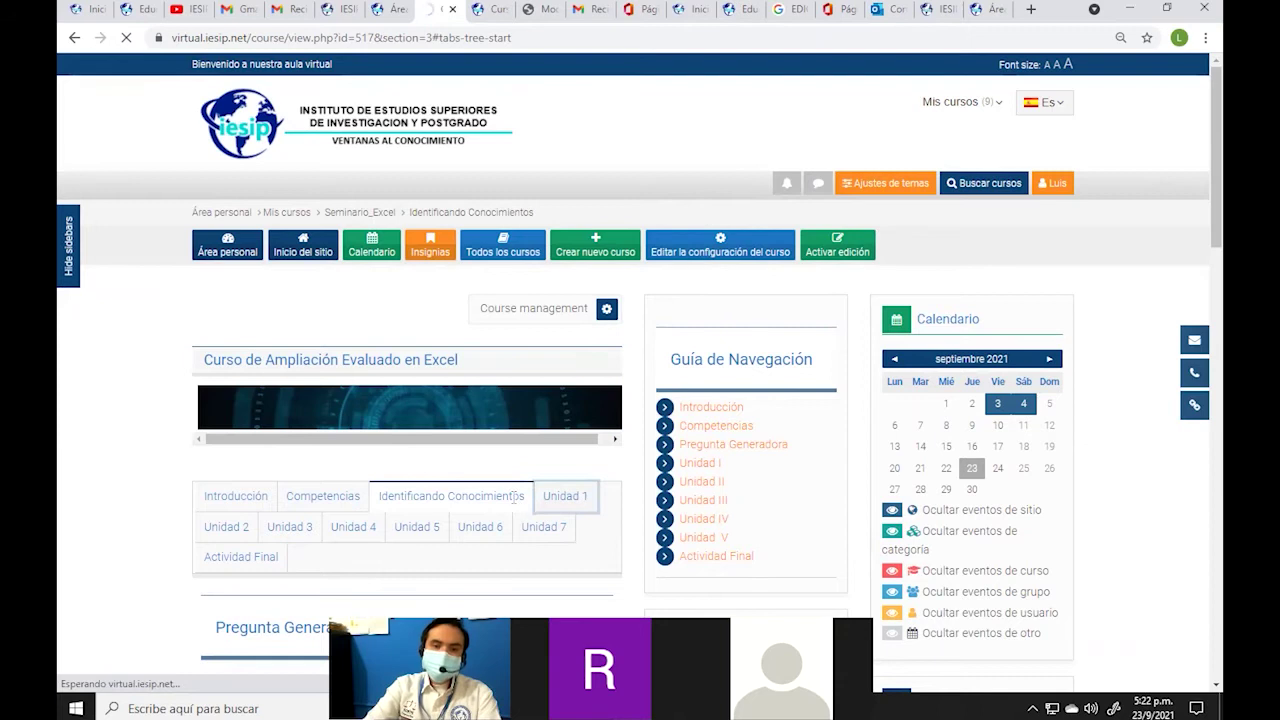
pyautogui.scroll(-2, 475, 446)
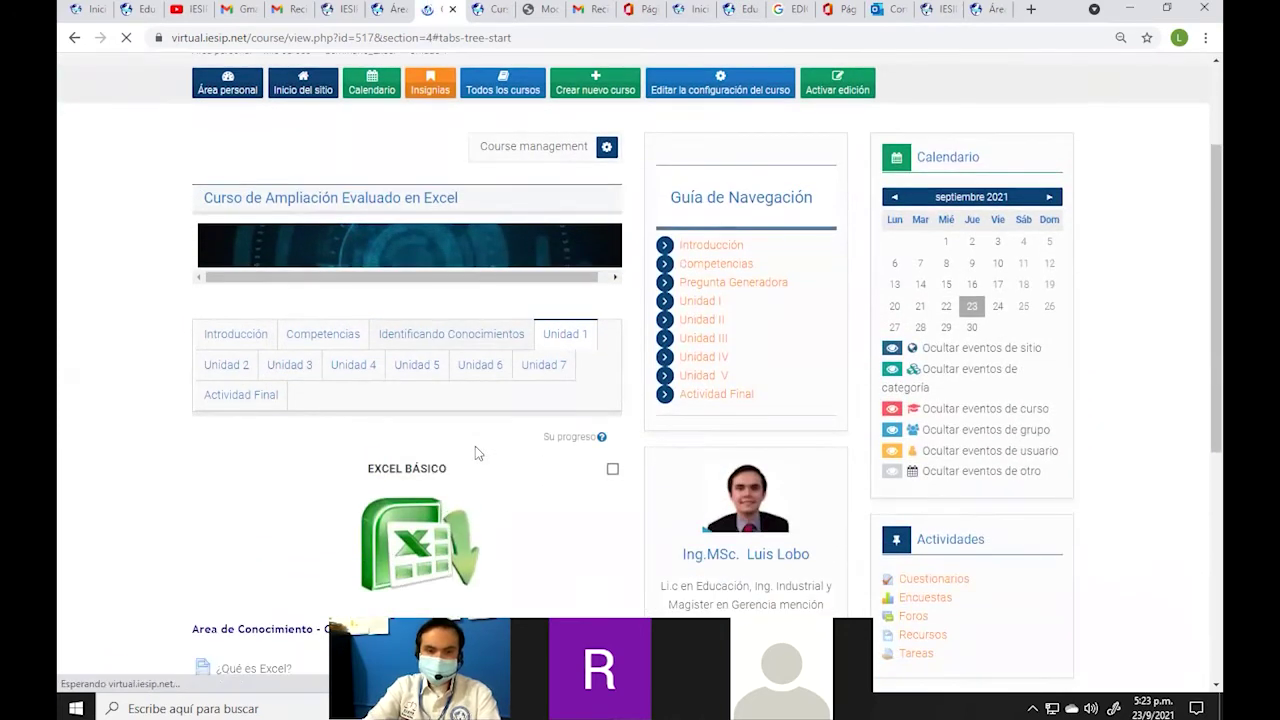
pyautogui.scroll(-2, 470, 420)
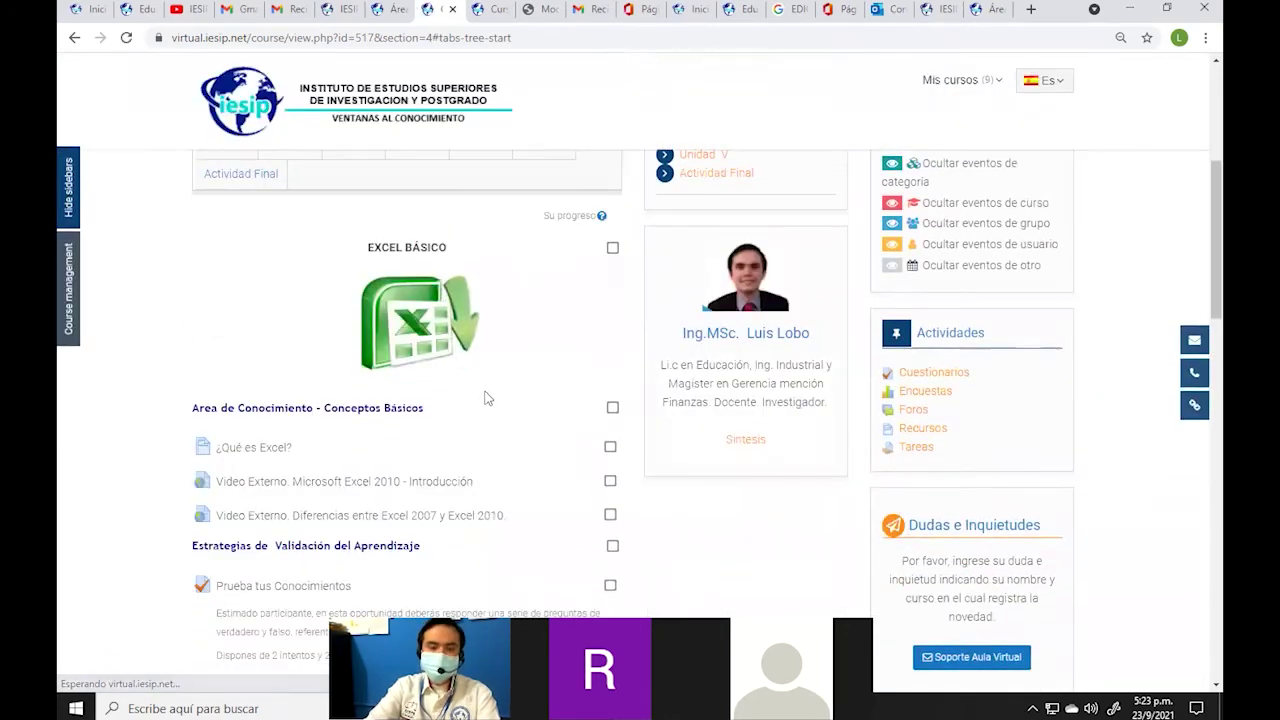
pyautogui.rightClick(262, 448)
pyautogui.press('Escape')
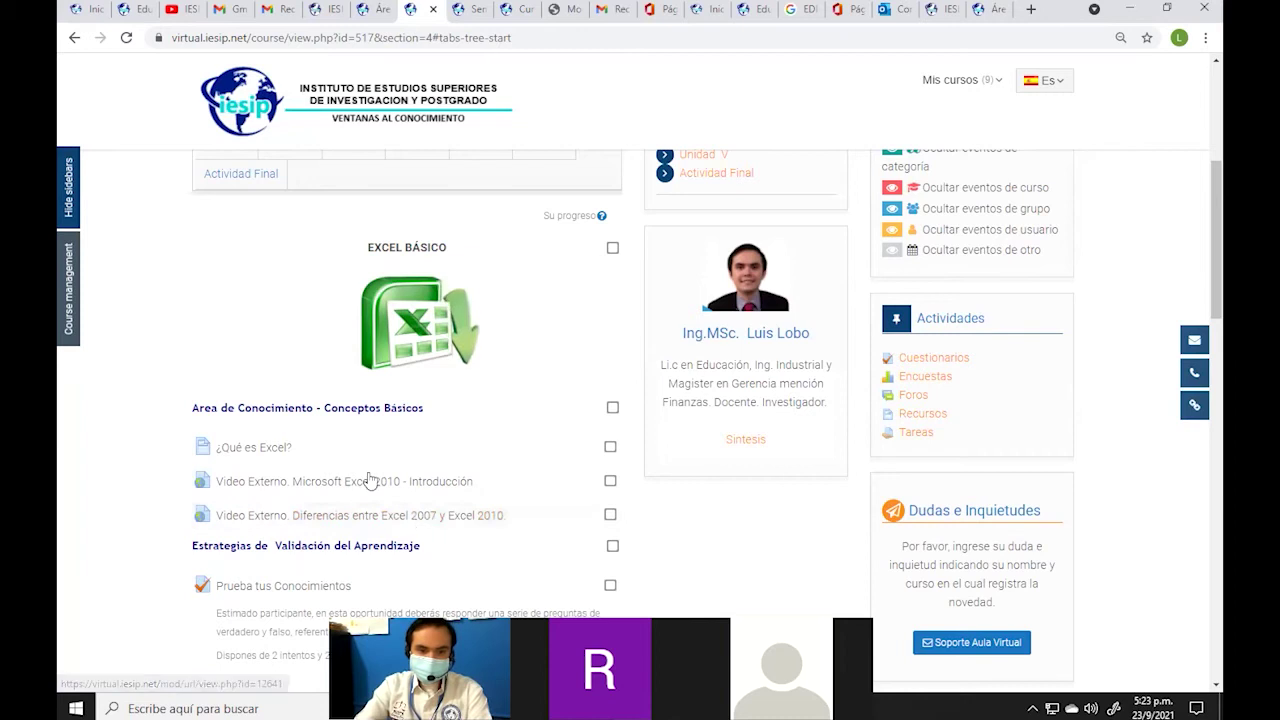
pyautogui.scroll(-2, 400, 470)
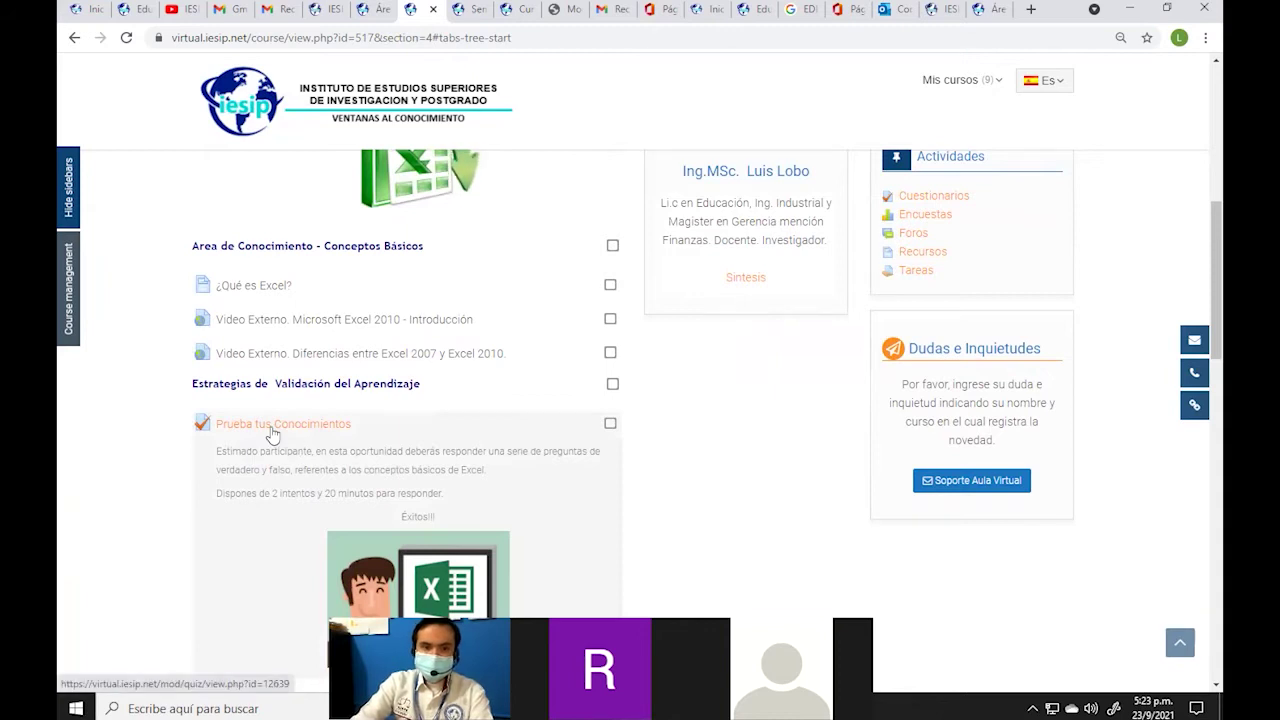
# - Open the Prueba tus Conocimientos quiz and scroll to its details
pyautogui.click(240, 426)
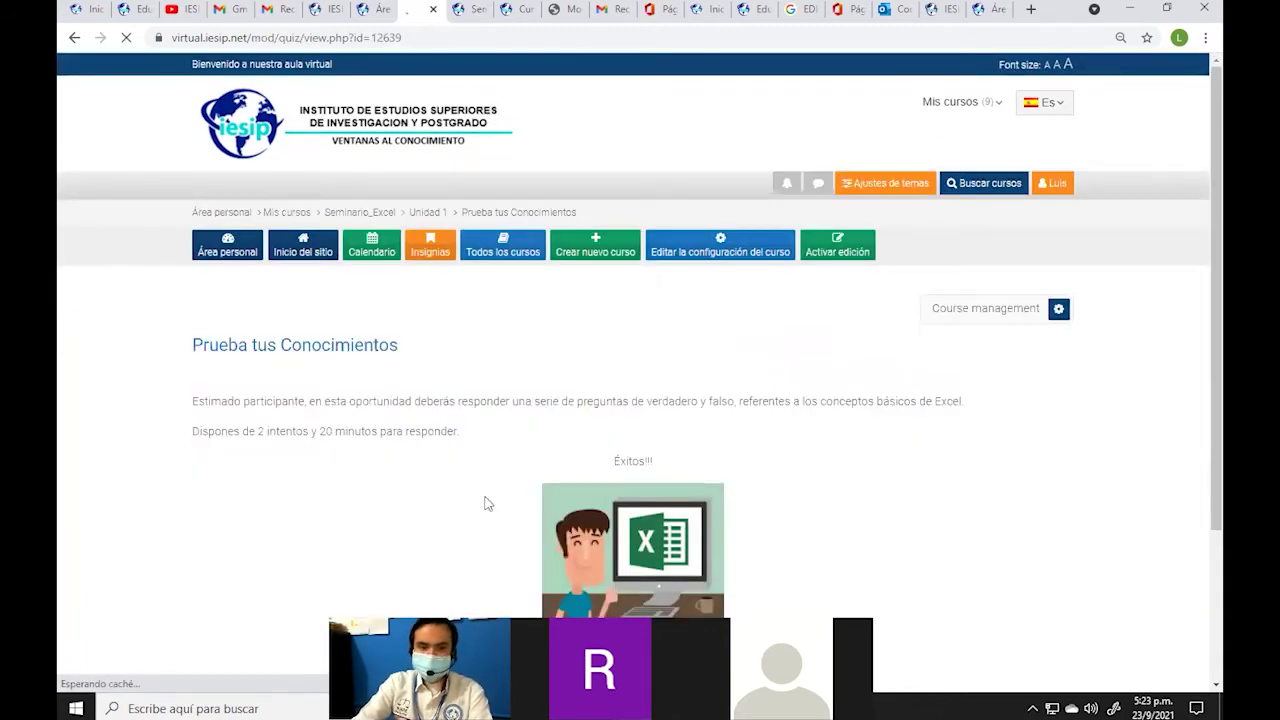
pyautogui.scroll(-3, 490, 505)
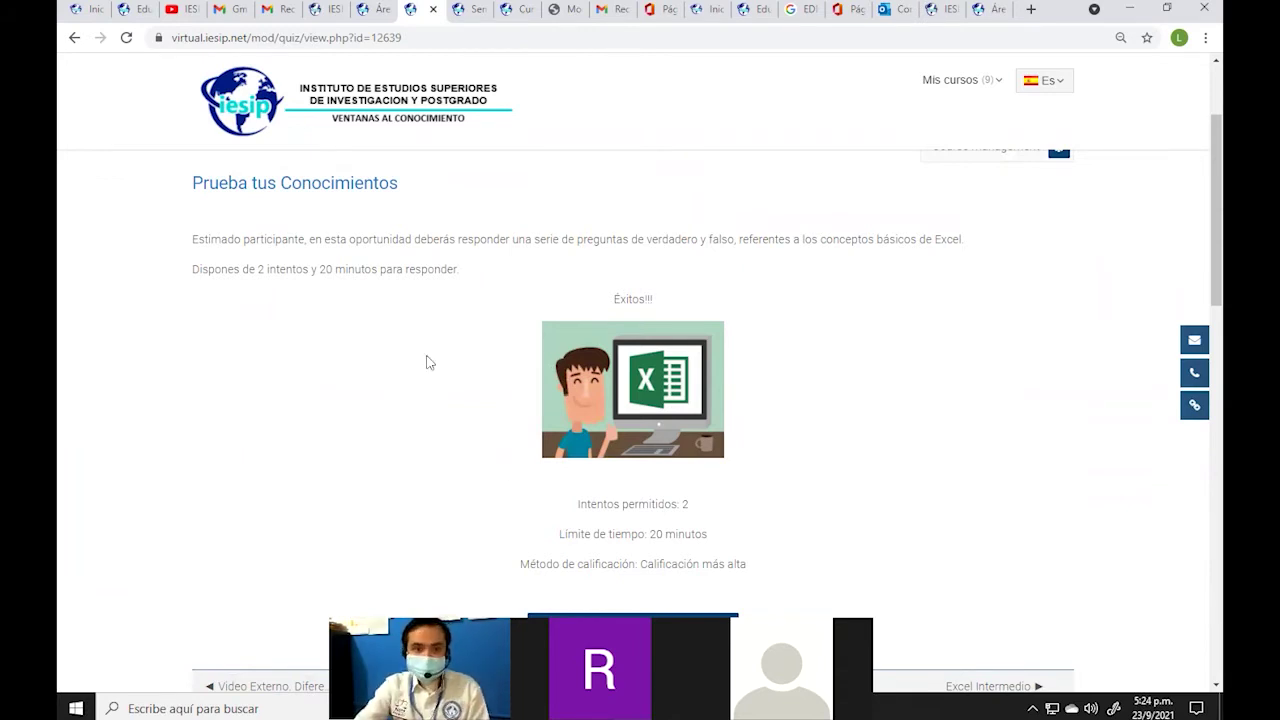
pyautogui.click(467, 20)
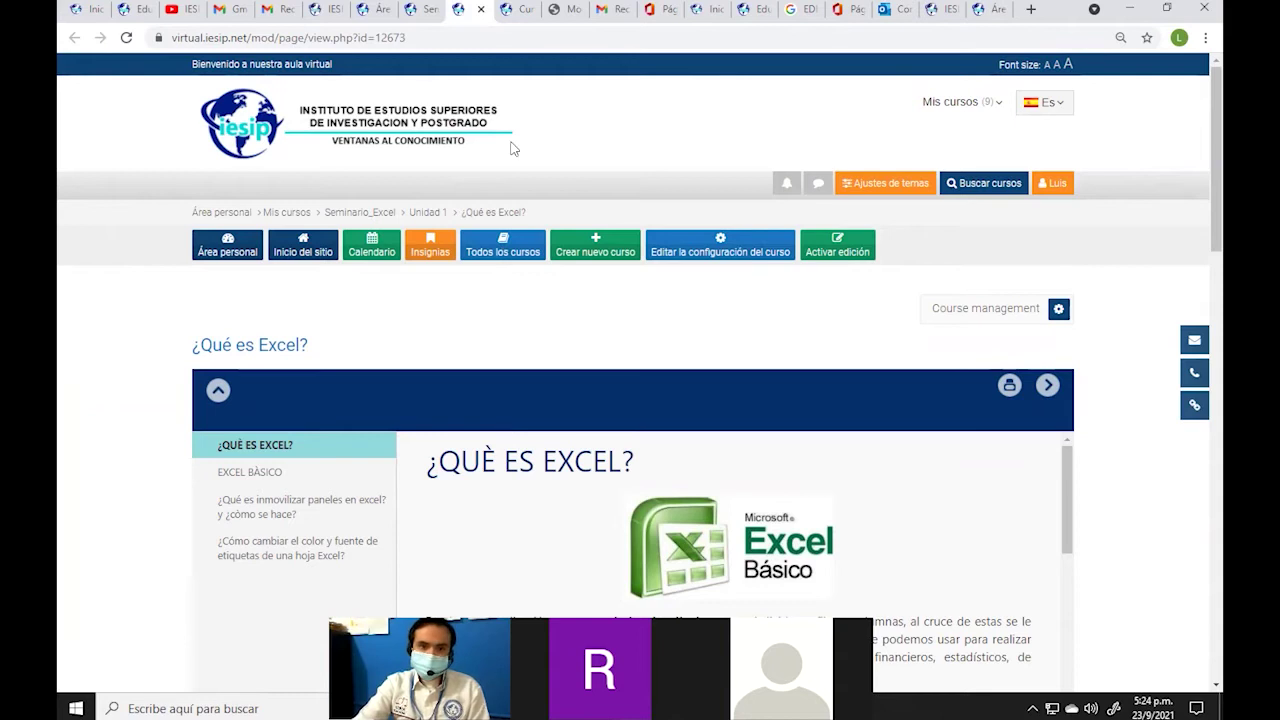
pyautogui.click(421, 12)
# - Highlight the 2 allowed attempts and highest-grade method, then return to ¿Qué es Excel?
pyautogui.doubleClick(685, 504)
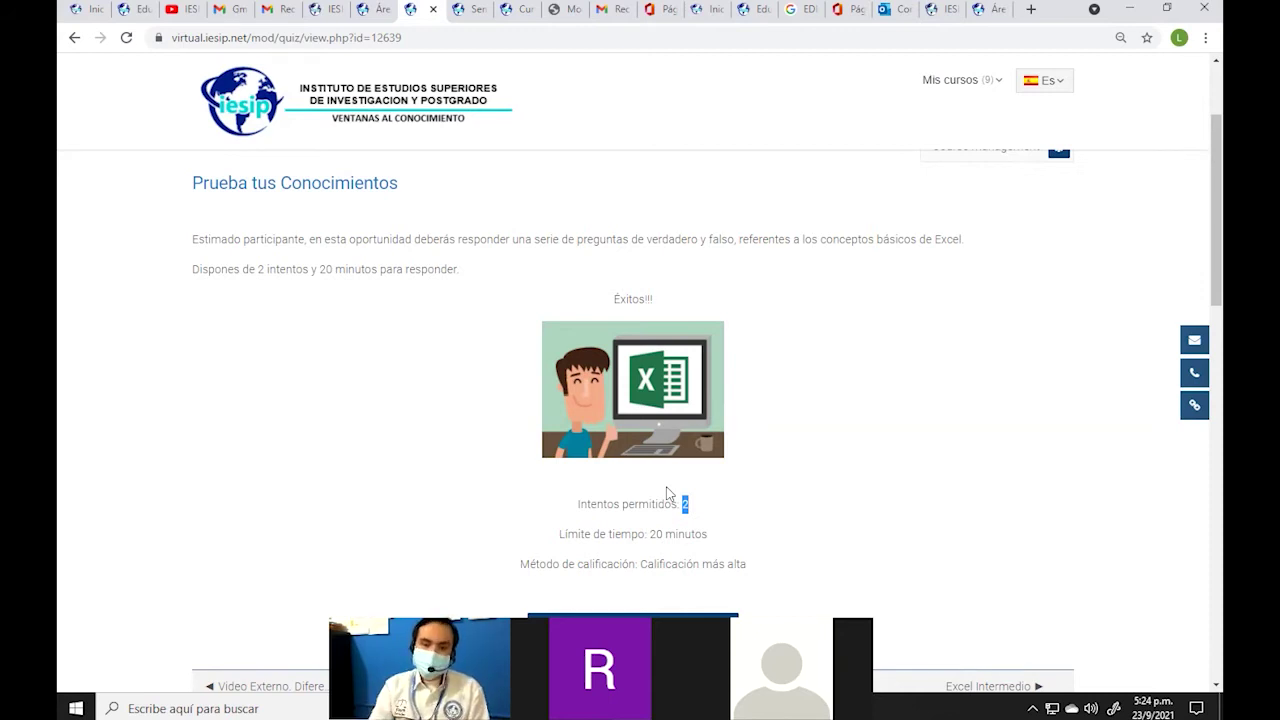
pyautogui.moveTo(733, 564)
pyautogui.mouseDown()
pyautogui.moveTo(747, 565)
pyautogui.moveTo(638, 564)
pyautogui.mouseUp()
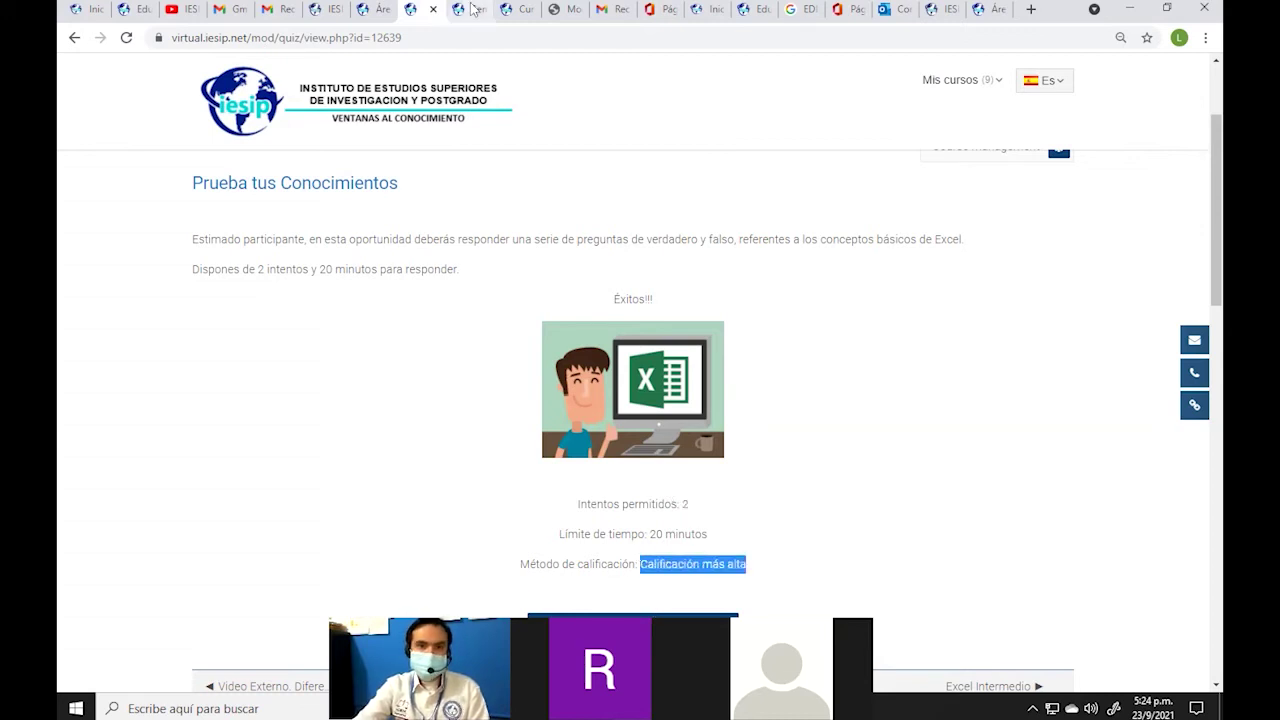
pyautogui.click(462, 12)
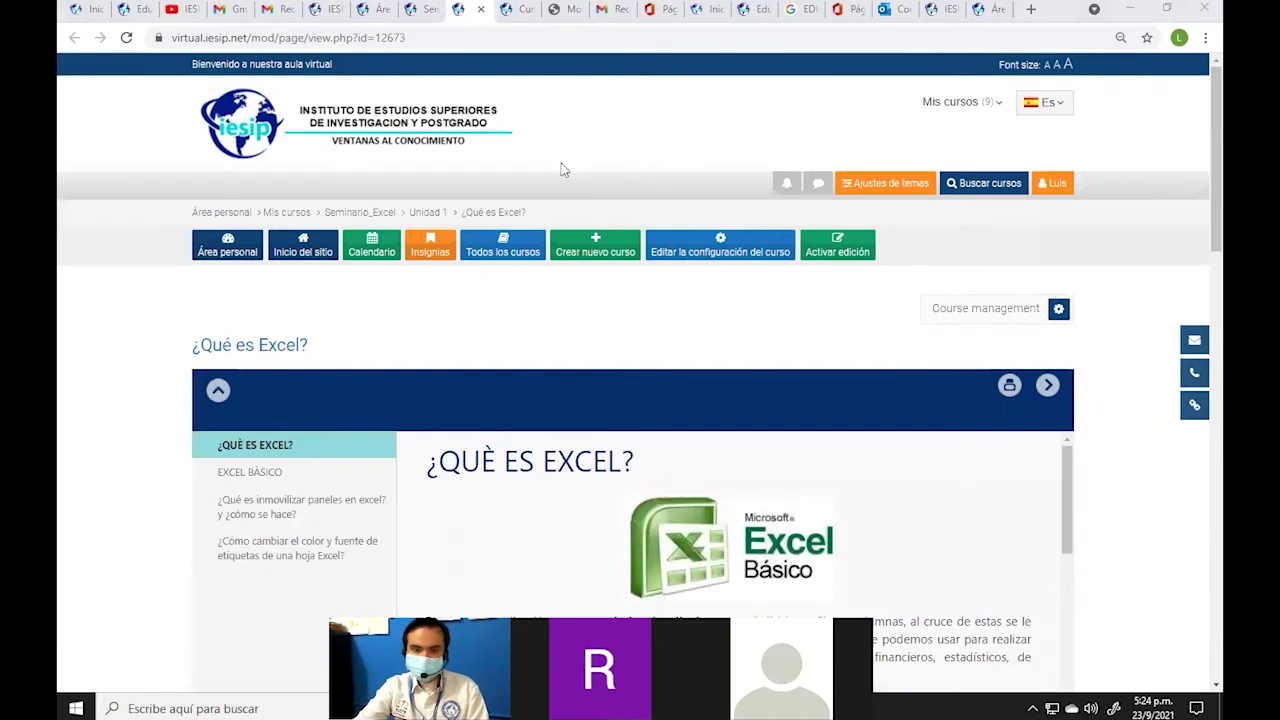
pyautogui.scroll(-1, 1190, 450)
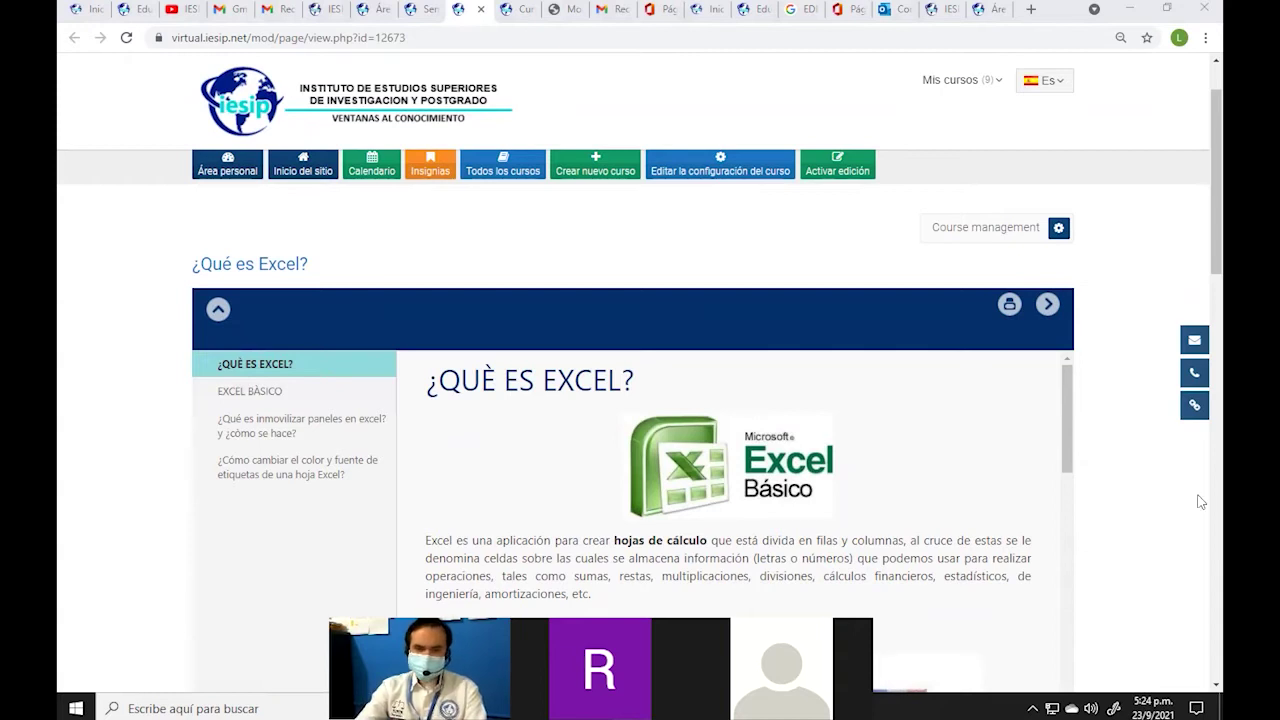
pyautogui.scroll(-1, 1185, 490)
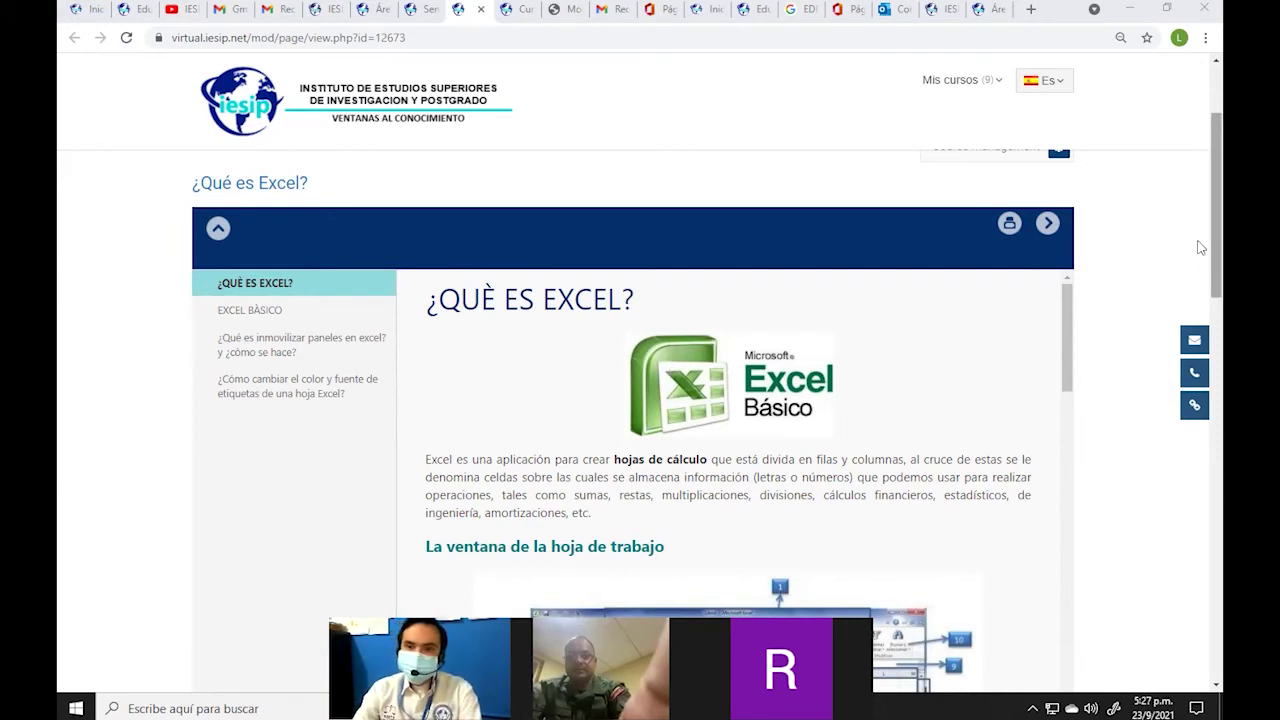
pyautogui.moveTo(1215, 250); pyautogui.dragTo(1215, 268)
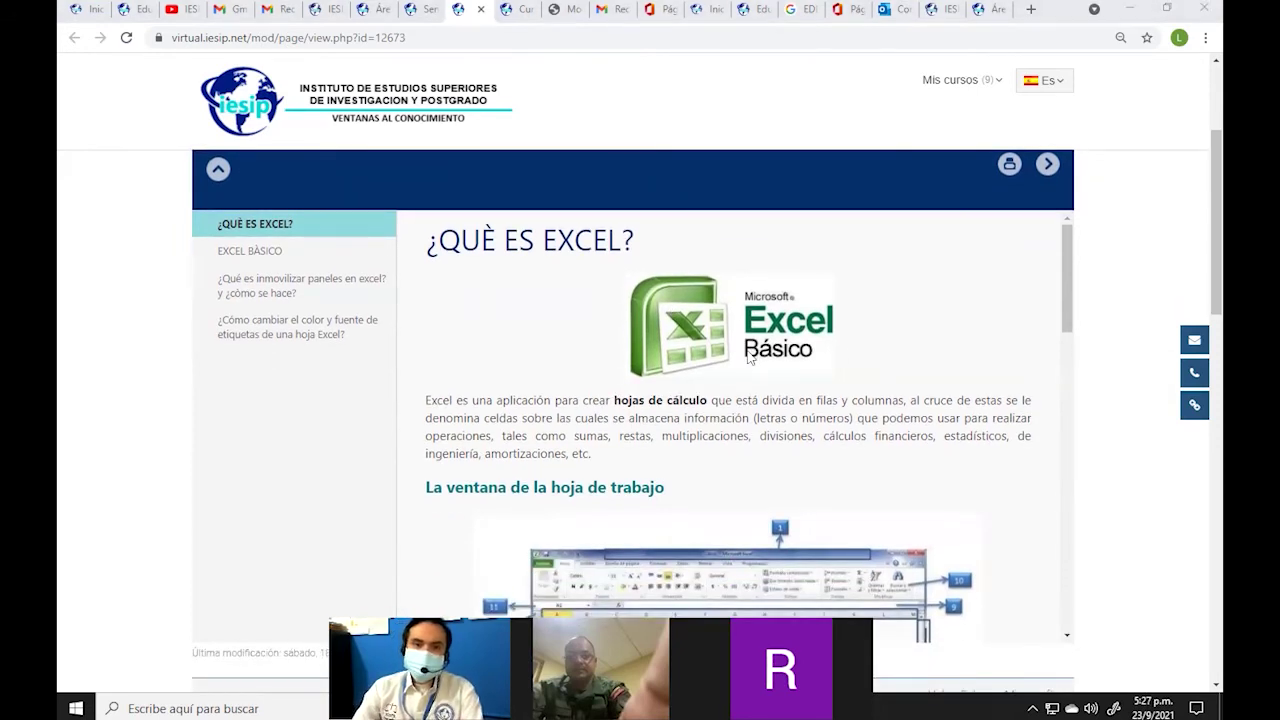
pyautogui.doubleClick(510, 400)
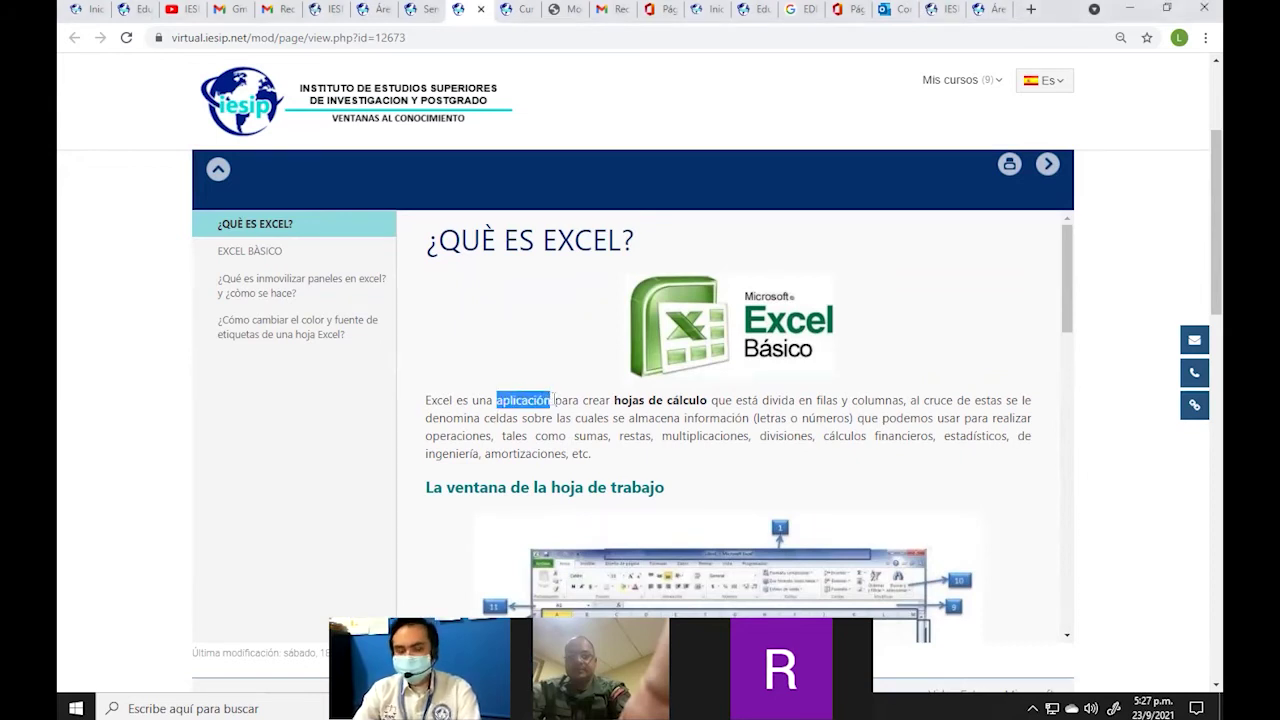
pyautogui.click(627, 430)
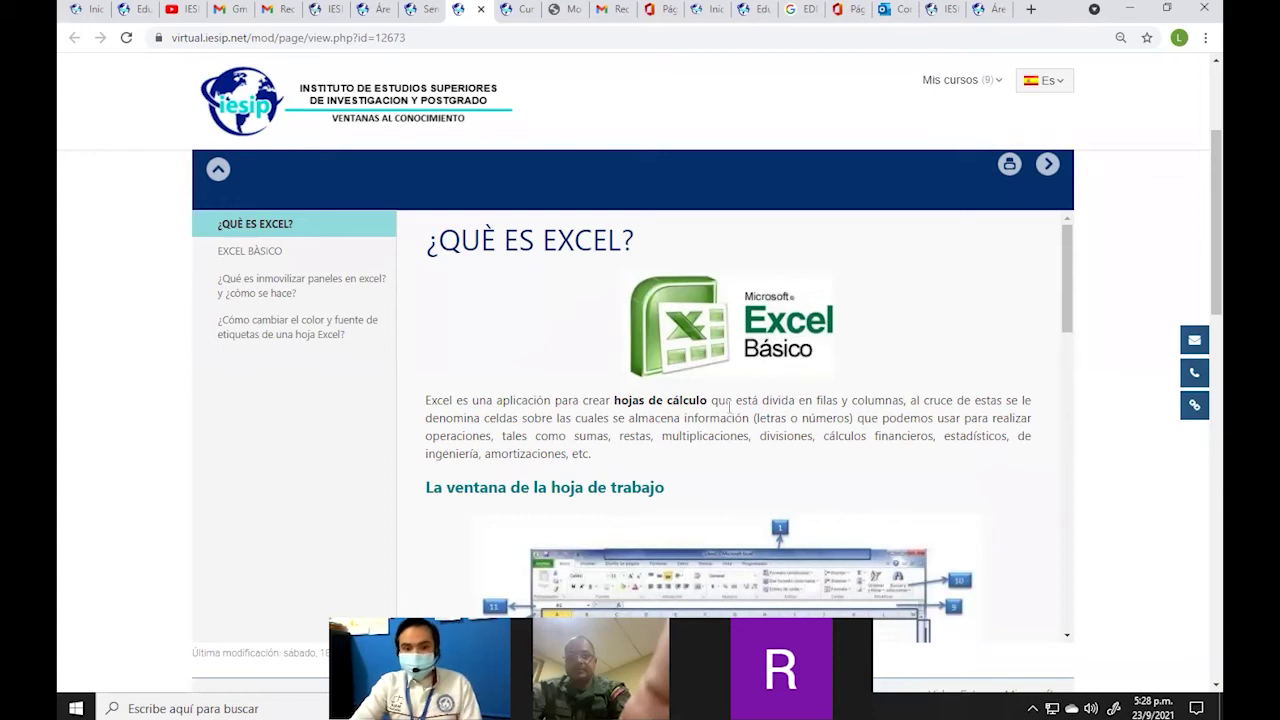
# - Highlight the rows-and-columns definition, then scroll down to the worksheet window diagram
pyautogui.moveTo(768, 401); pyautogui.dragTo(903, 404)
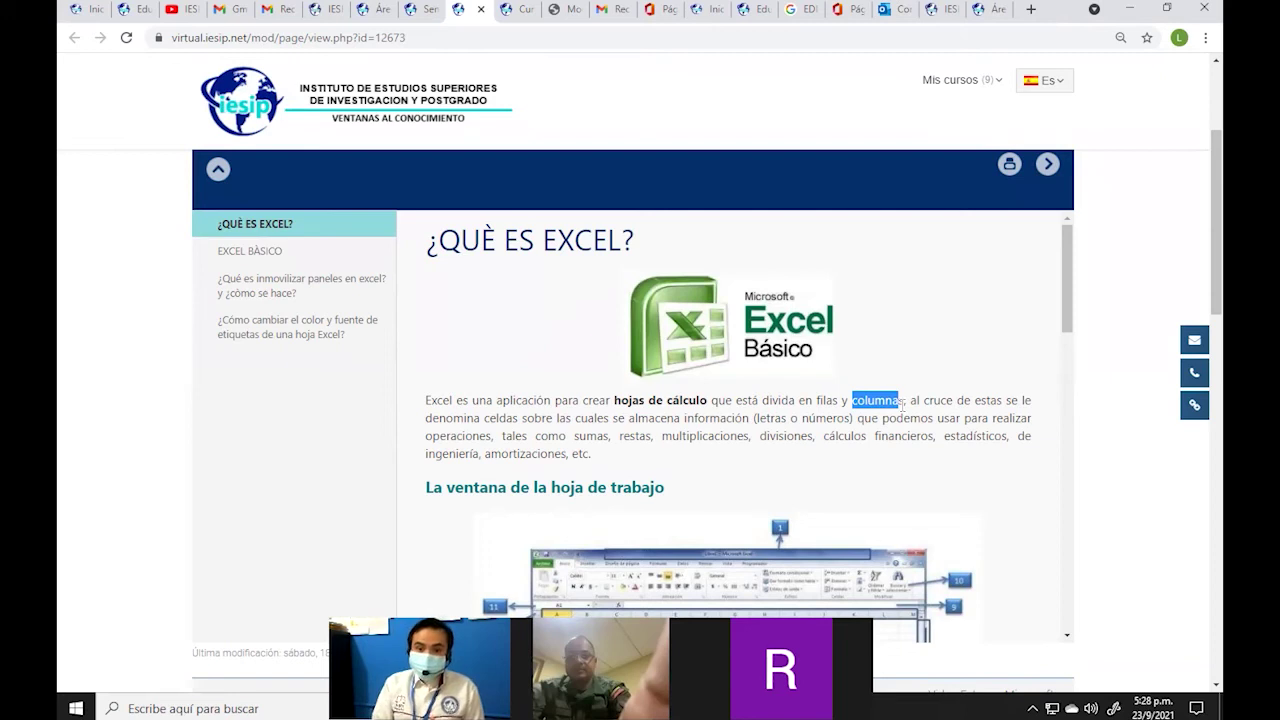
pyautogui.scroll(-3, 914, 454)
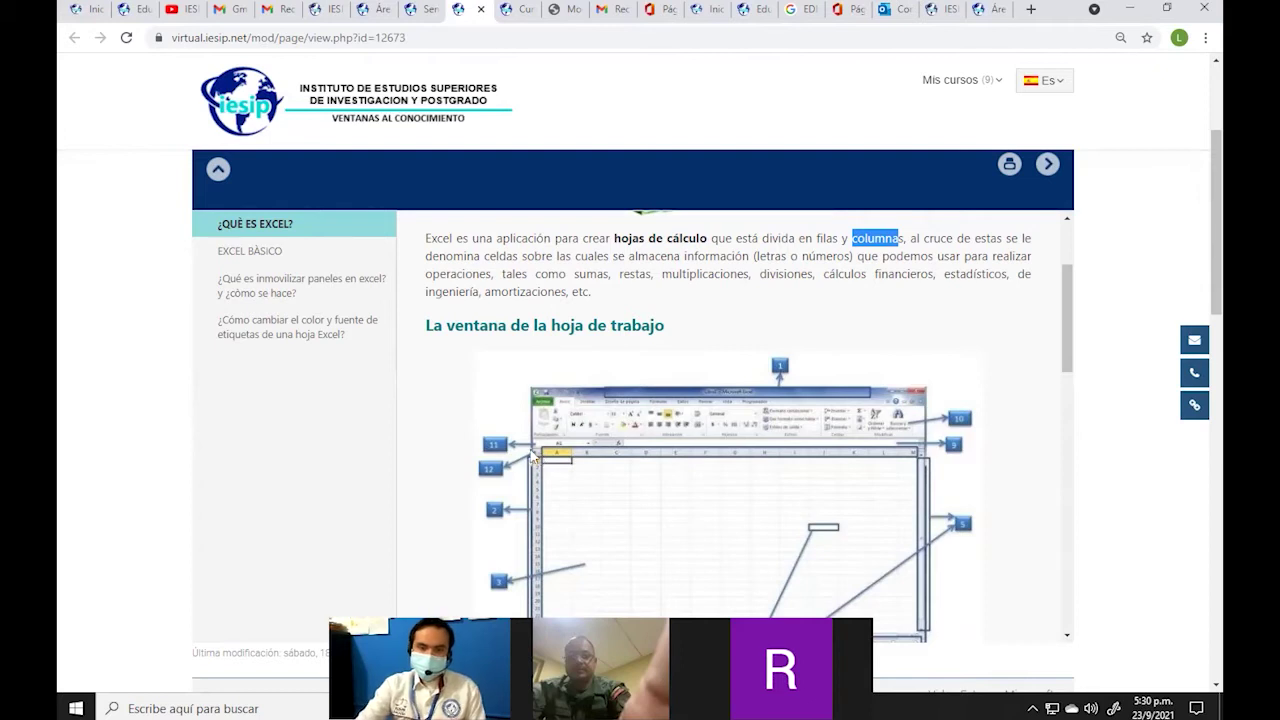
# - Highlight and clear 'cruce de' in the definition, then scroll back to the diagram
pyautogui.scroll(2, 906, 338)
pyautogui.click(876, 403)
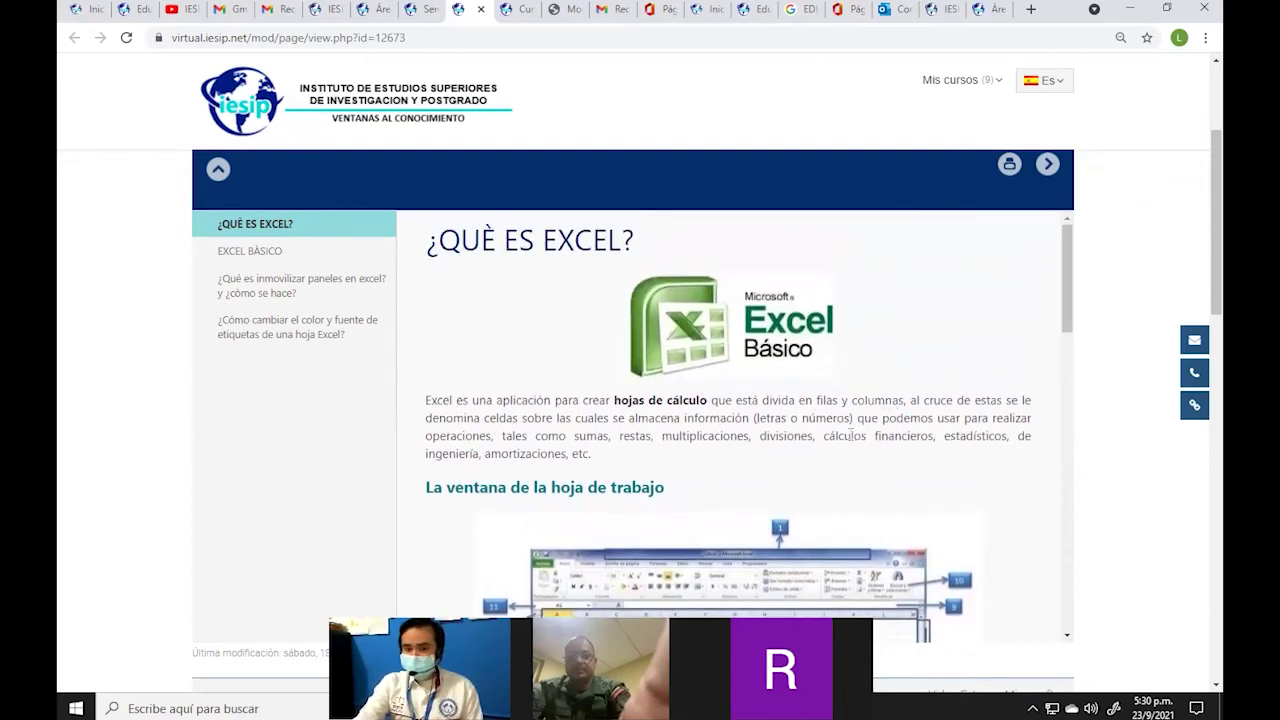
pyautogui.moveTo(918, 400); pyautogui.dragTo(980, 400)
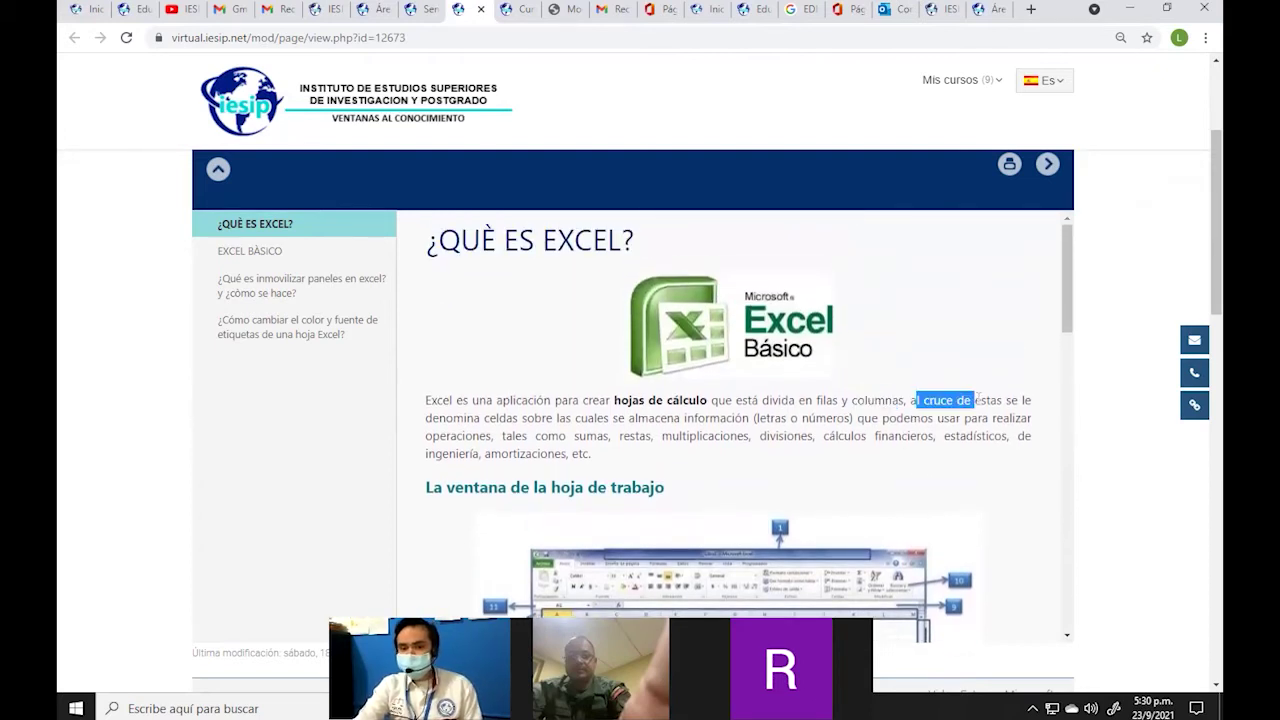
pyautogui.click(499, 433)
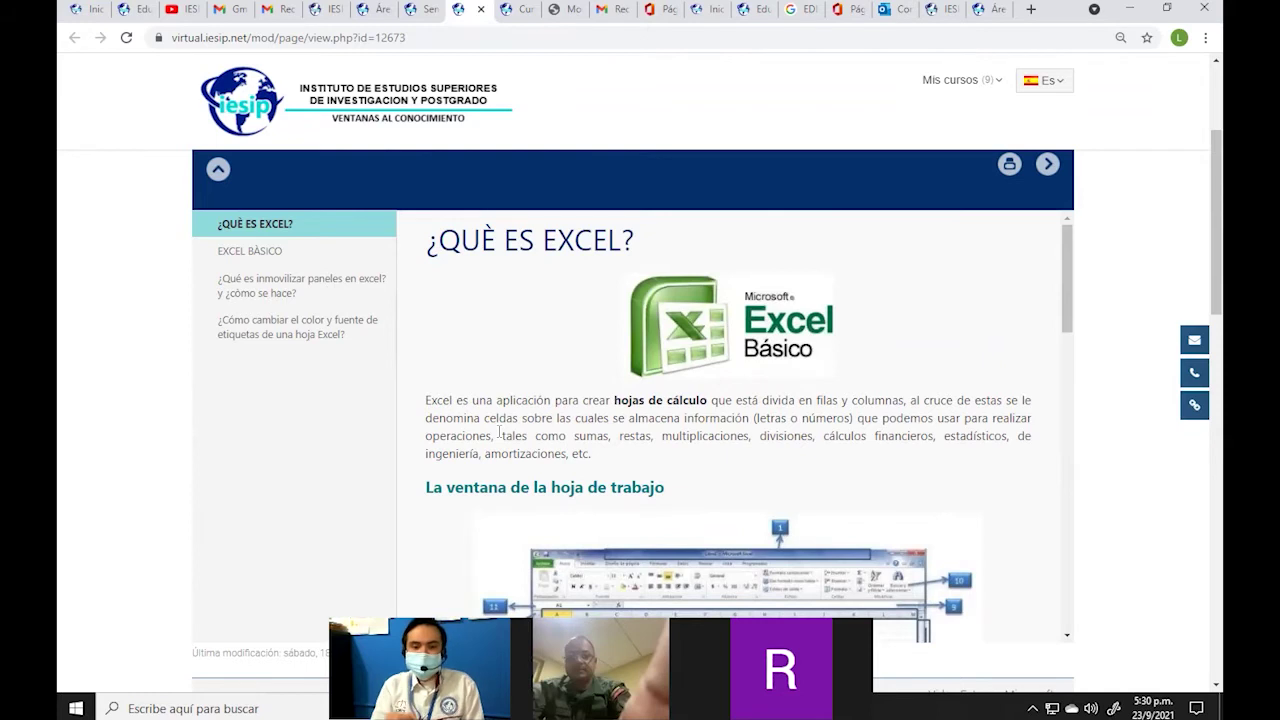
pyautogui.scroll(-1, 613, 491)
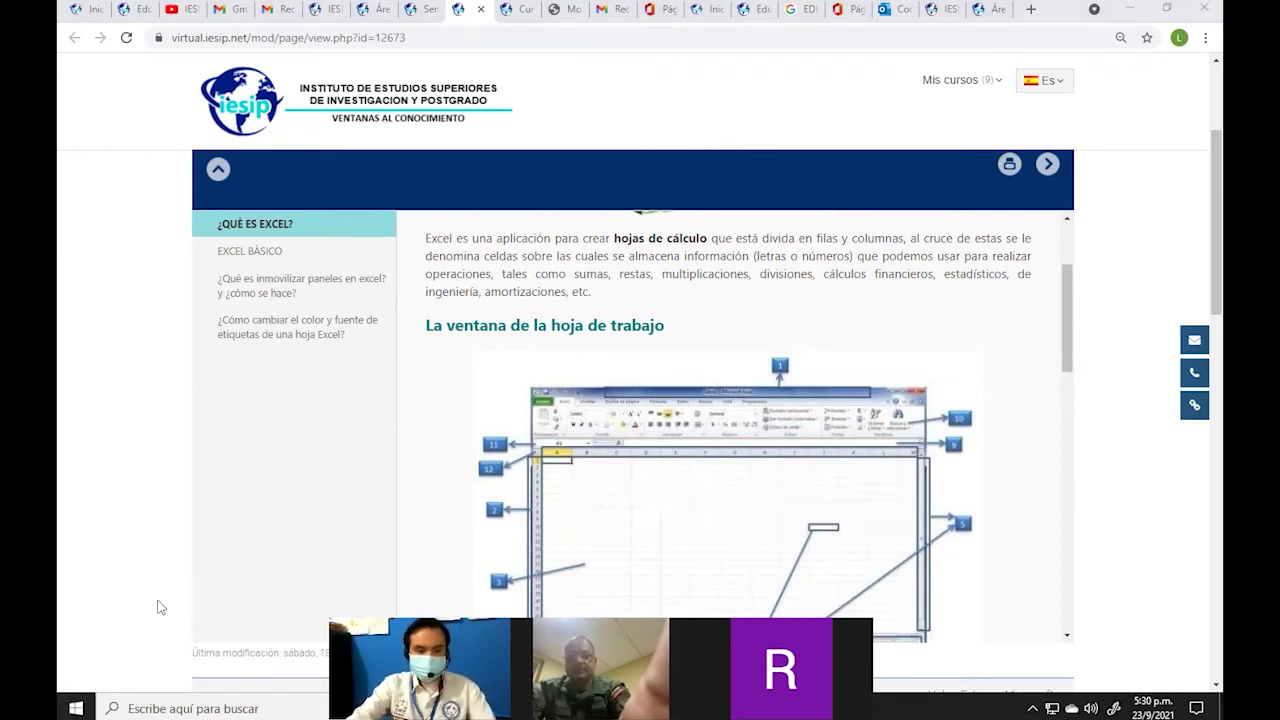
# - Launch Excel from Windows Search by typing excel, starting a blank Libro1 workbook
pyautogui.press('super+s')
pyautogui.press('super')
pyautogui.press('super')
pyautogui.write('excel')
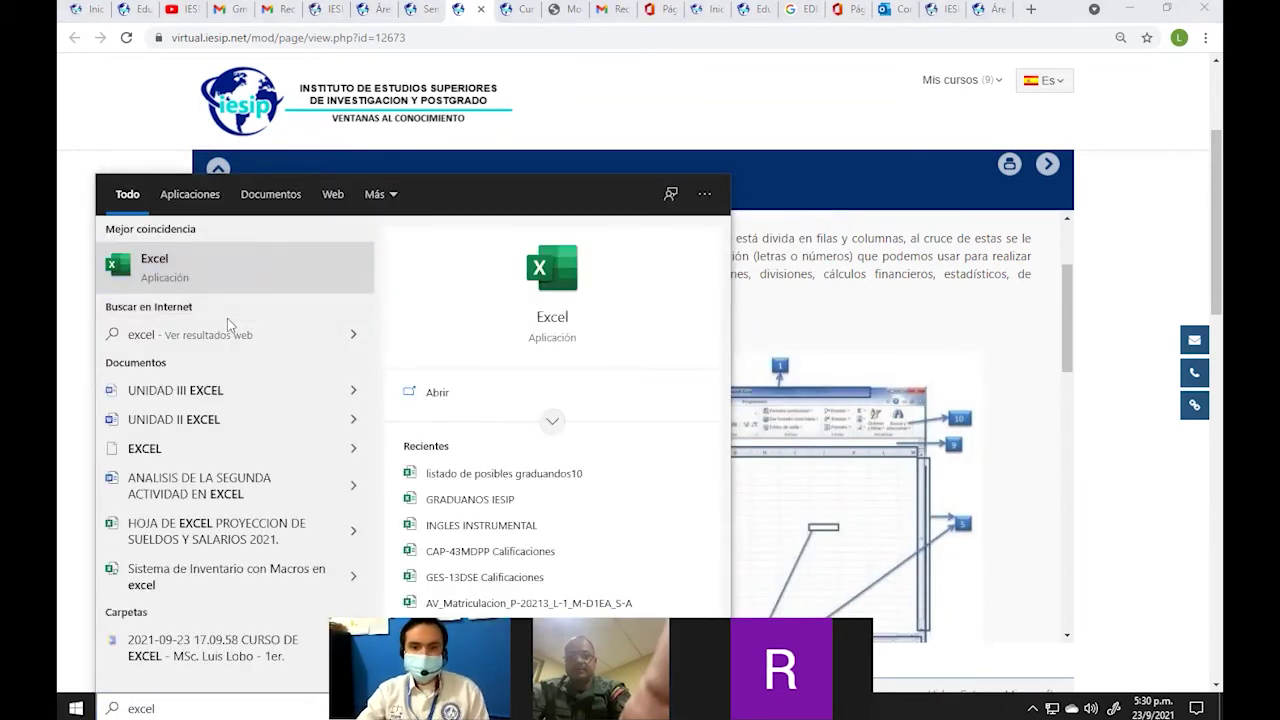
pyautogui.press('Return')
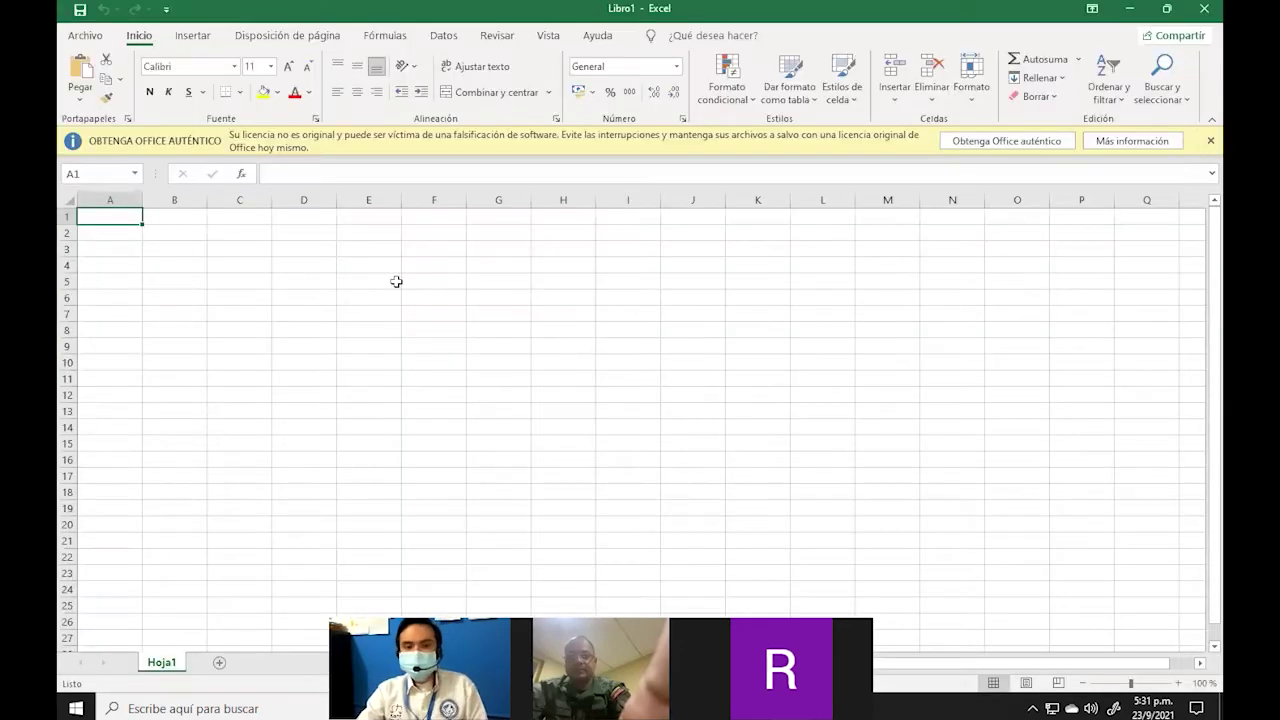
# - Select cells E4, E3, M10 and I12 on the blank sheet, then minimize Excel
pyautogui.click(390, 266)
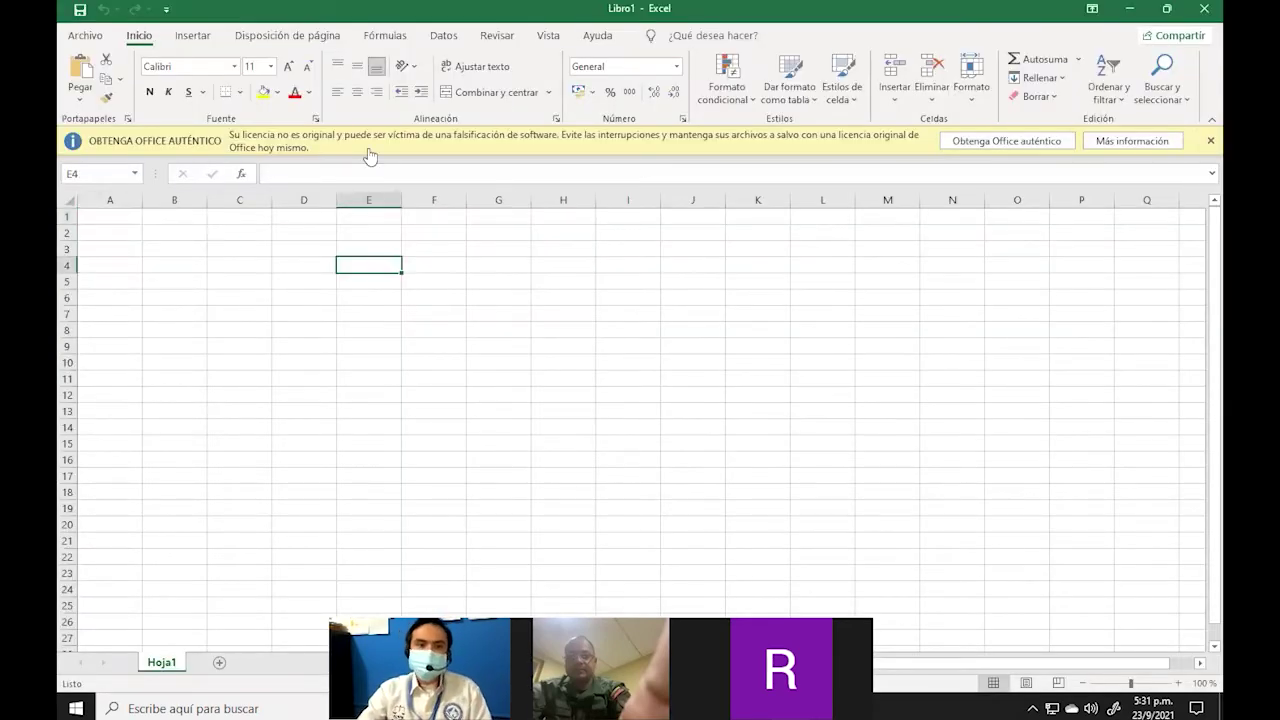
pyautogui.click(357, 249)
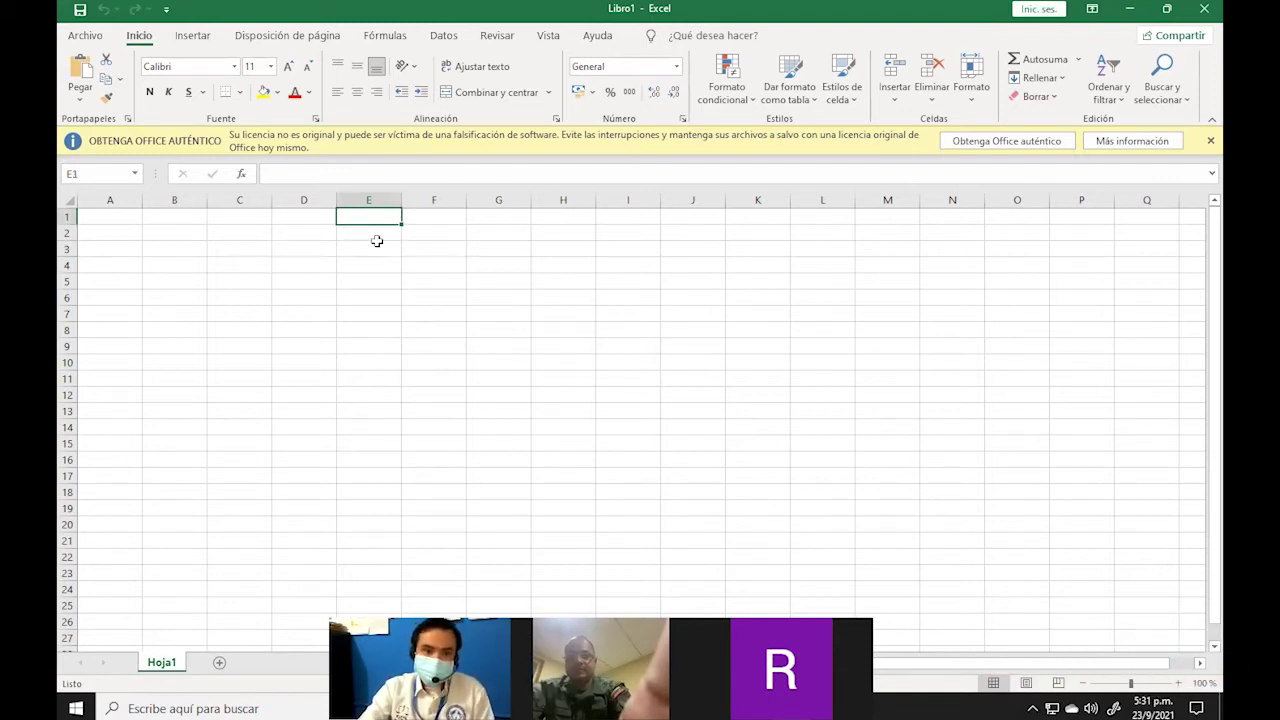
pyautogui.doubleClick(375, 245)
pyautogui.press('Escape')
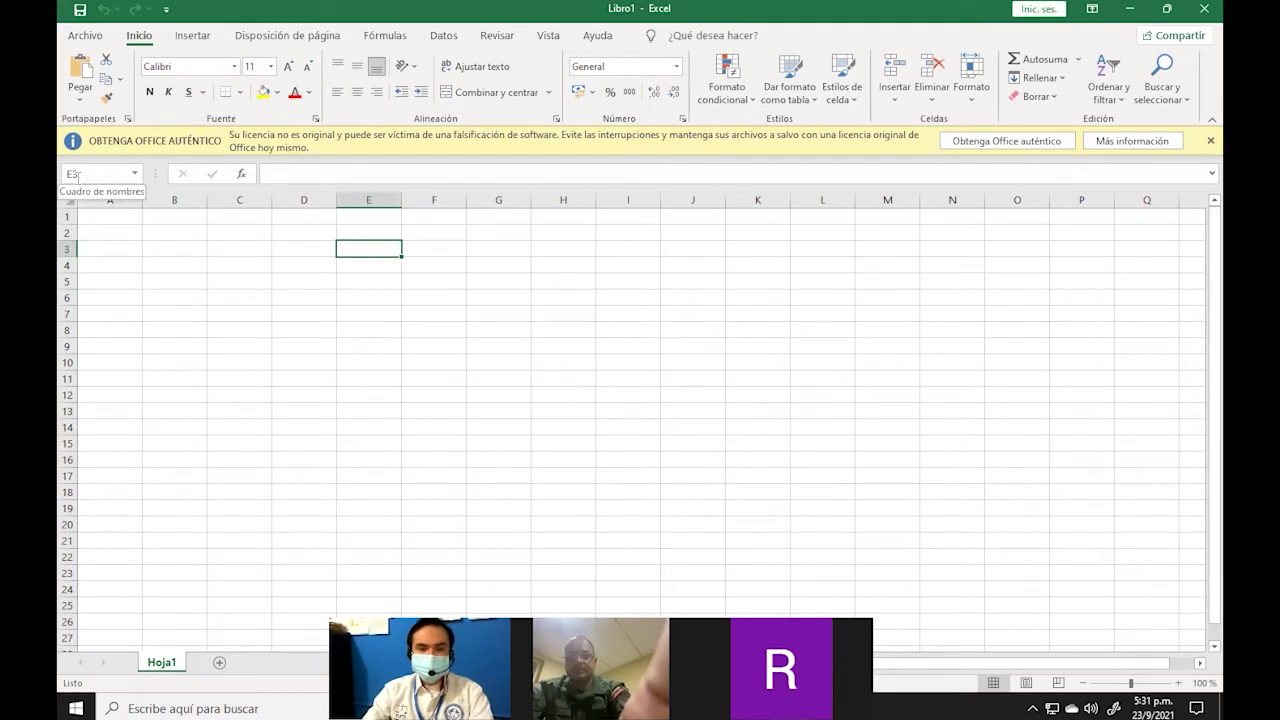
pyautogui.click(879, 368)
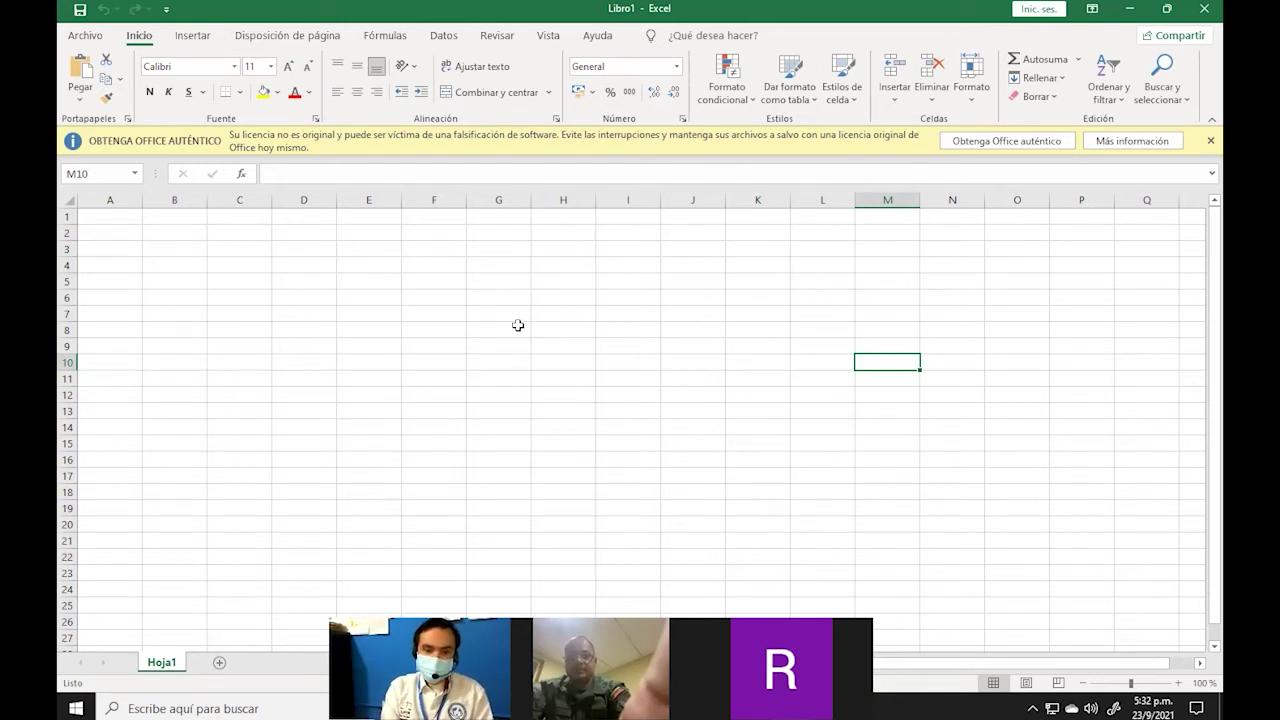
pyautogui.click(622, 393)
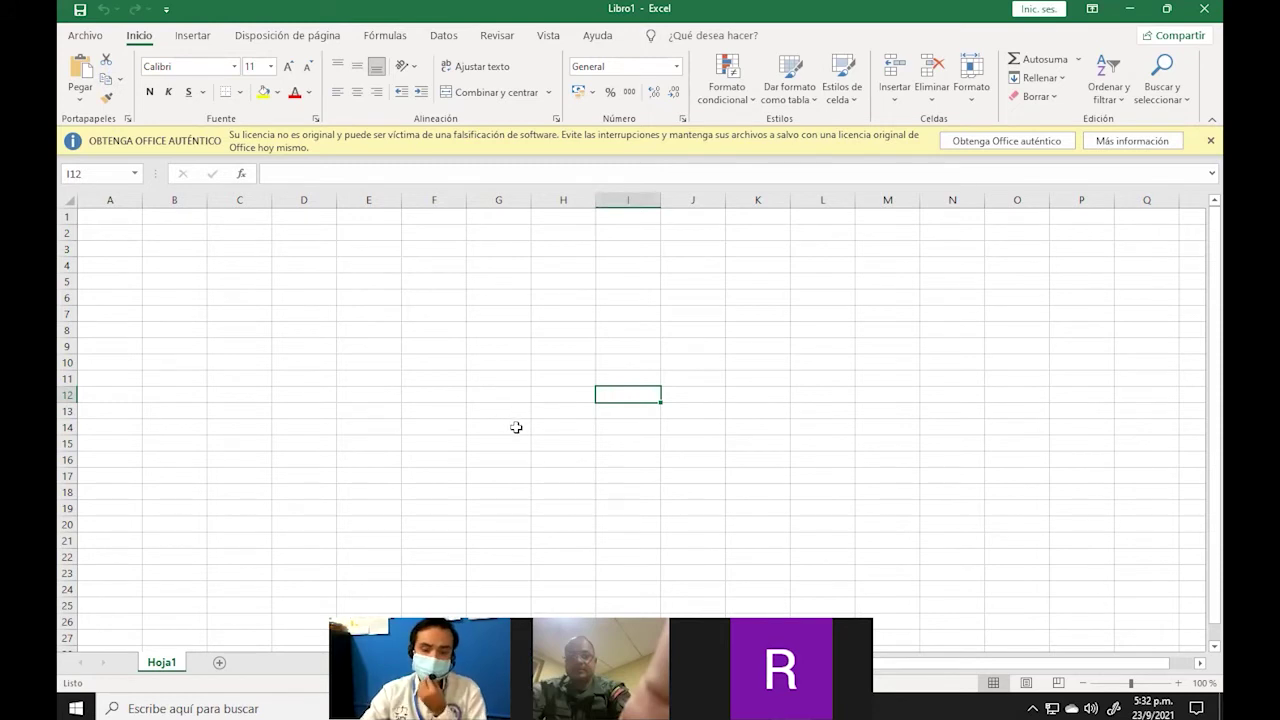
pyautogui.click(1129, 8)
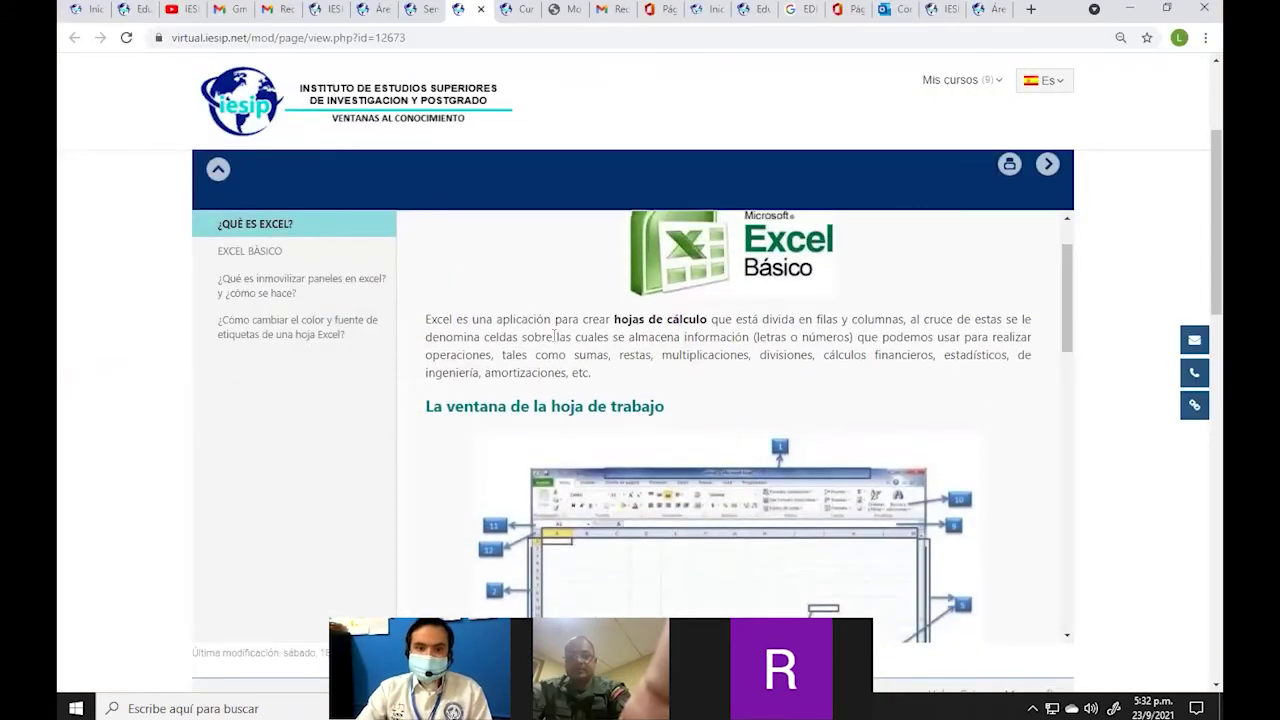
# - Highlight the intro phrases about storing information, números, sumas and financial calculations
pyautogui.moveTo(605, 337)
pyautogui.mouseDown()
pyautogui.moveTo(678, 354)
pyautogui.moveTo(724, 338)
pyautogui.mouseUp()
pyautogui.click(636, 350)
pyautogui.click(730, 340)
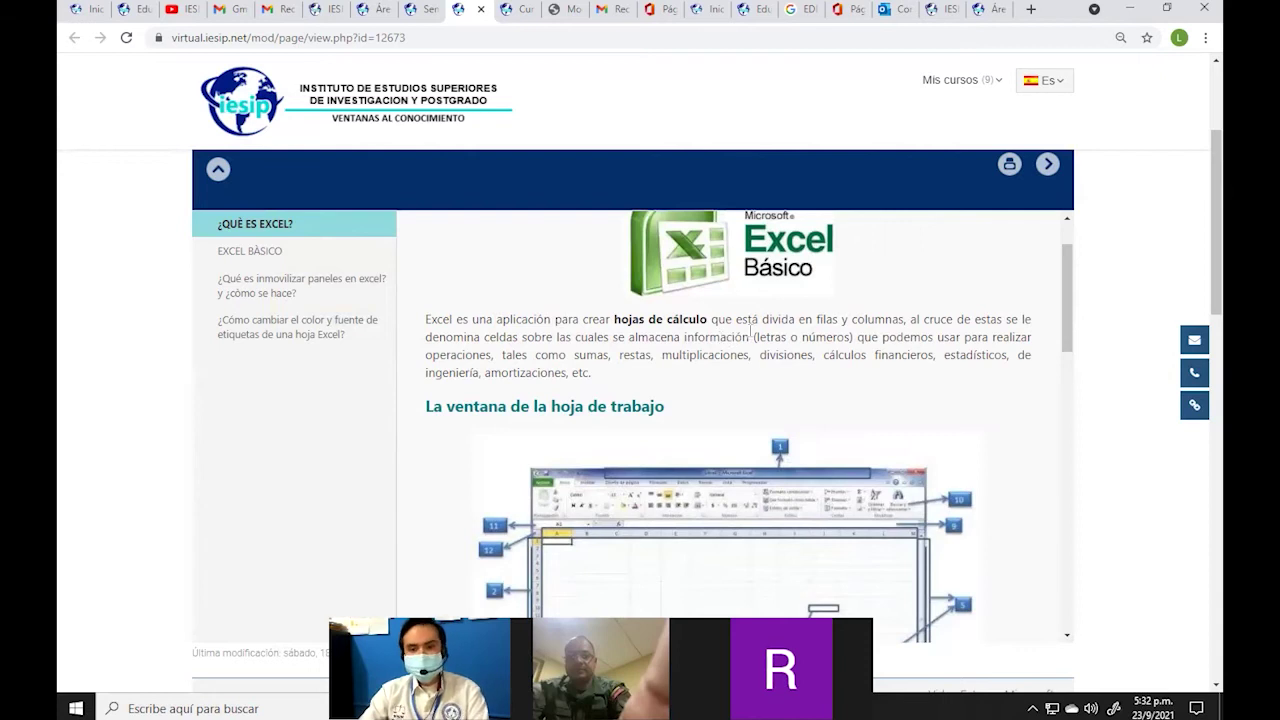
pyautogui.moveTo(754, 337); pyautogui.dragTo(850, 338)
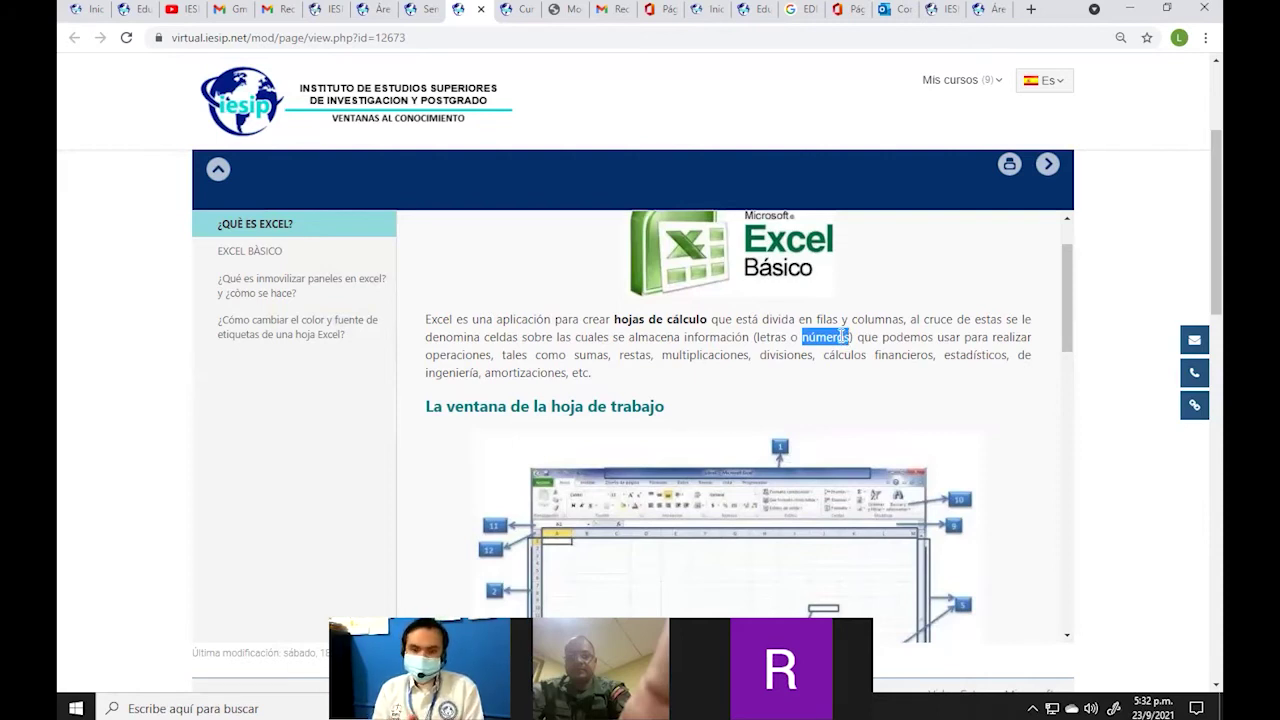
pyautogui.click(940, 352)
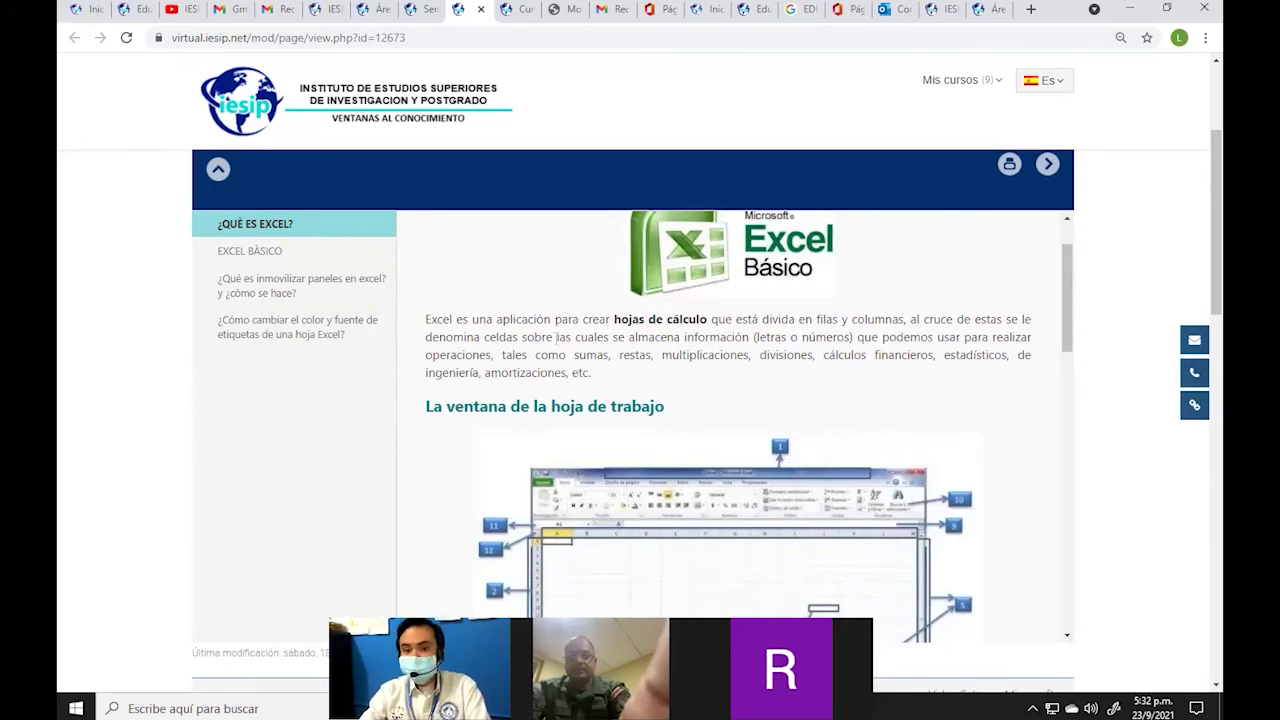
pyautogui.moveTo(575, 353); pyautogui.dragTo(605, 355)
pyautogui.click(635, 358)
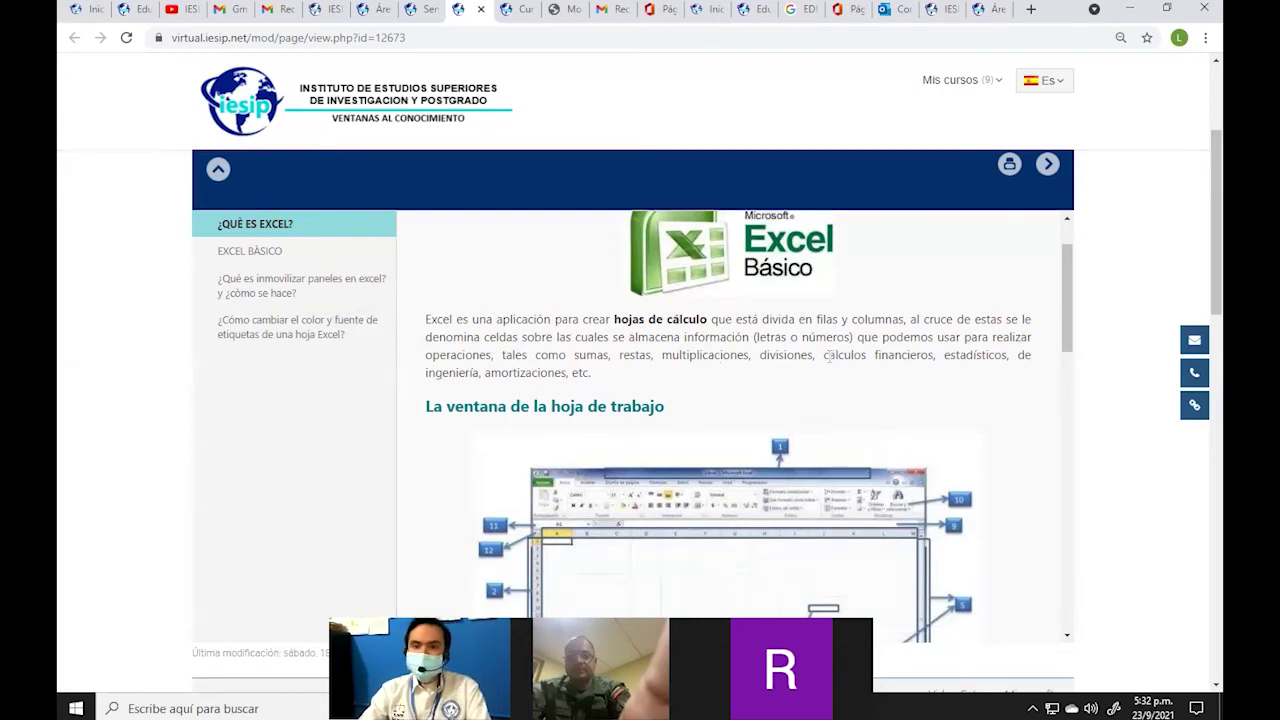
pyautogui.moveTo(824, 355); pyautogui.dragTo(931, 358)
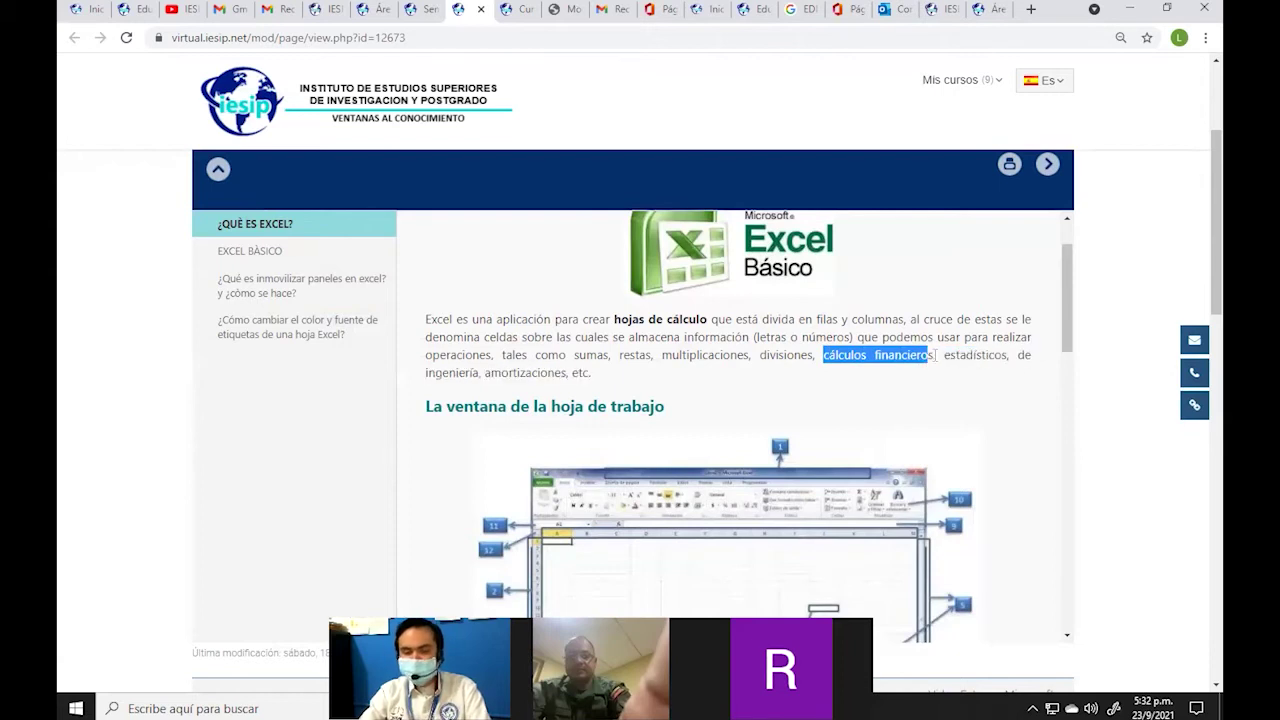
pyautogui.click(985, 358)
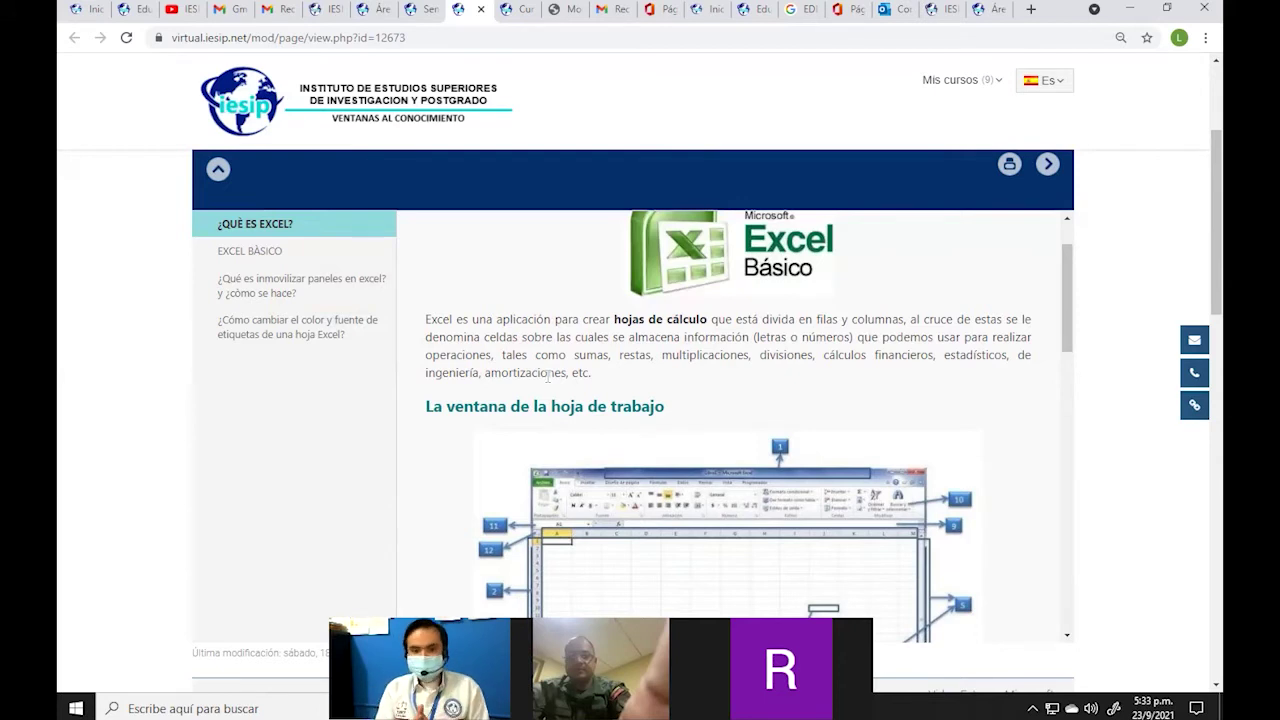
# - Scroll down to the 'La ventana de la hoja de trabajo' labelled diagram
pyautogui.scroll(-1, 734, 472)
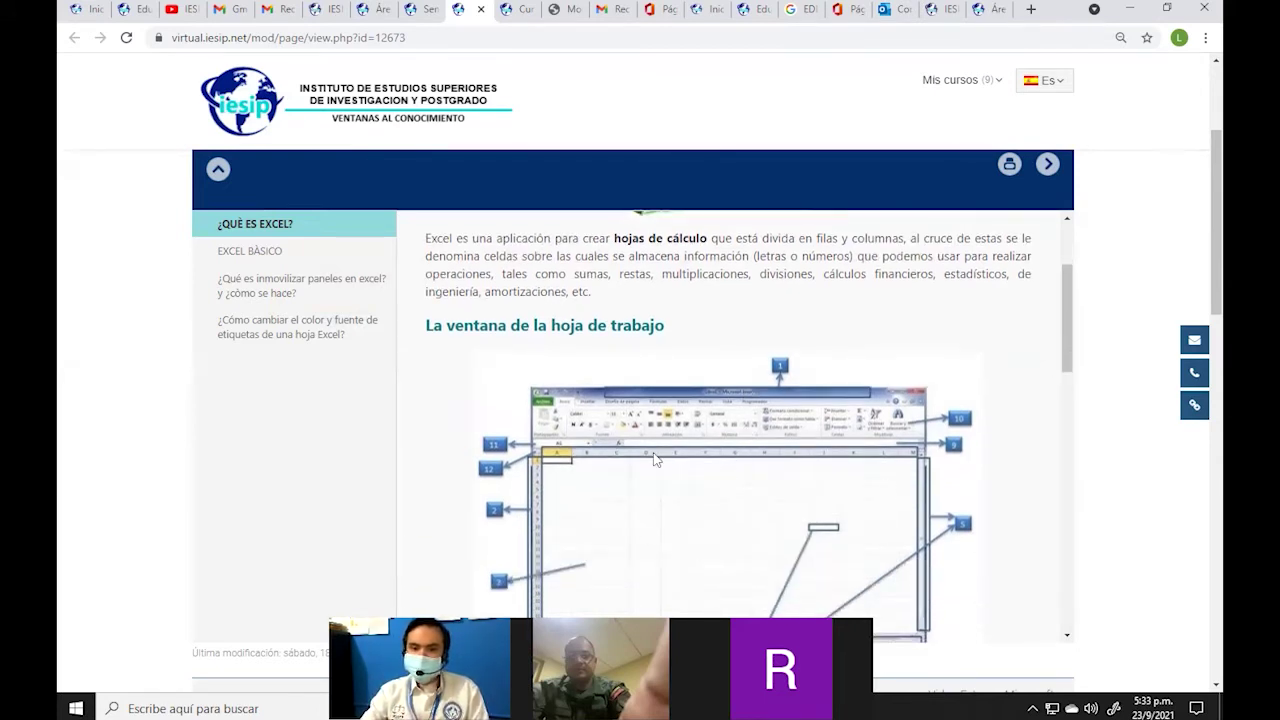
pyautogui.scroll(-2, 783, 455)
pyautogui.scroll(1, 783, 455)
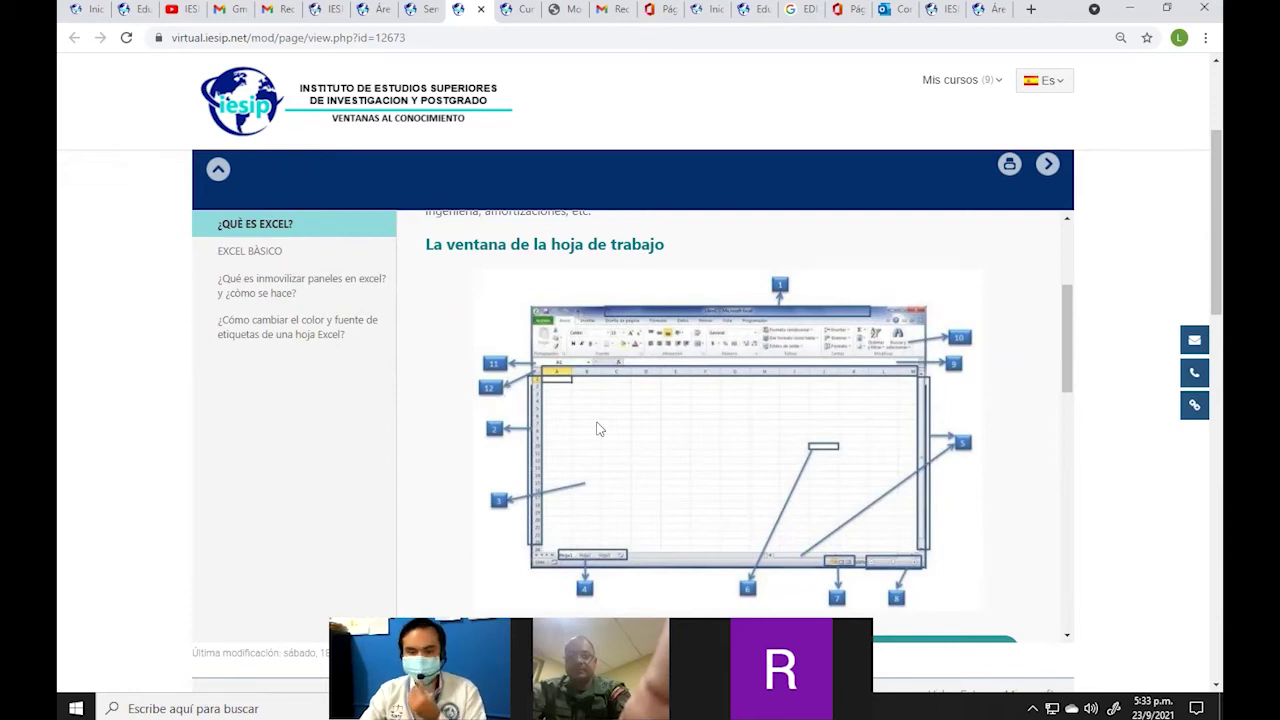
pyautogui.scroll(-4, 597, 428)
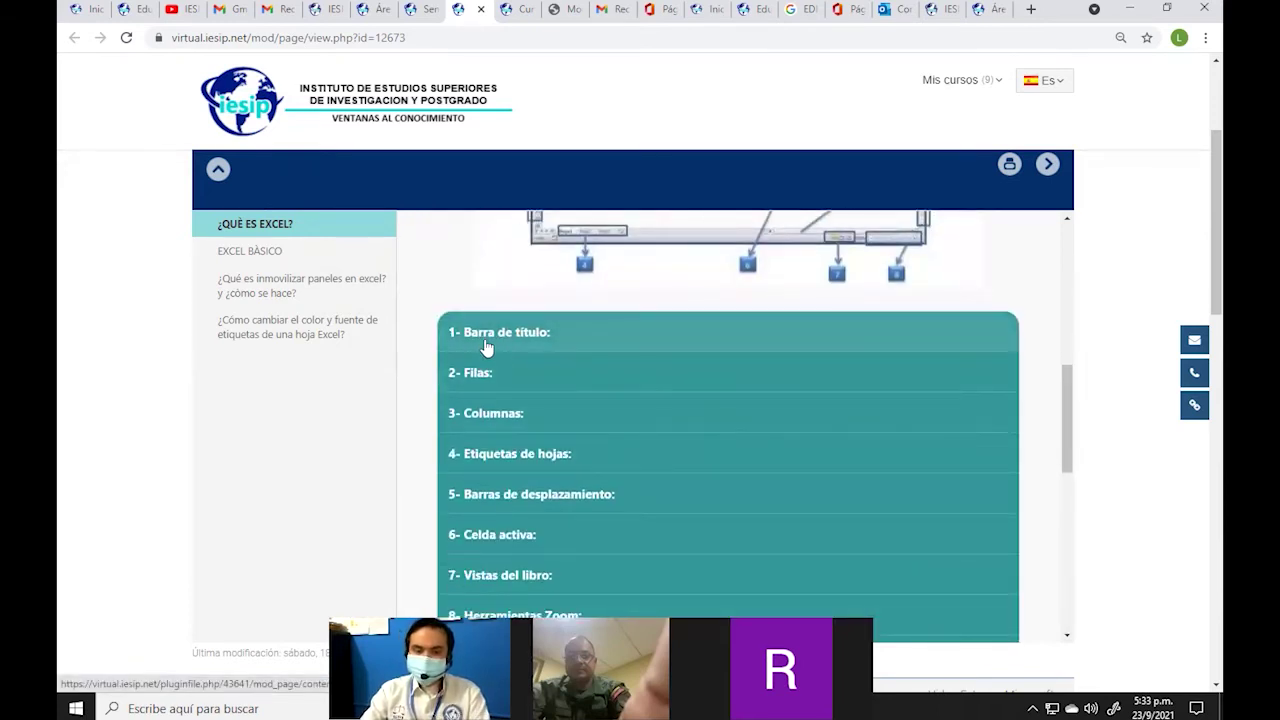
pyautogui.scroll(4, 481, 362)
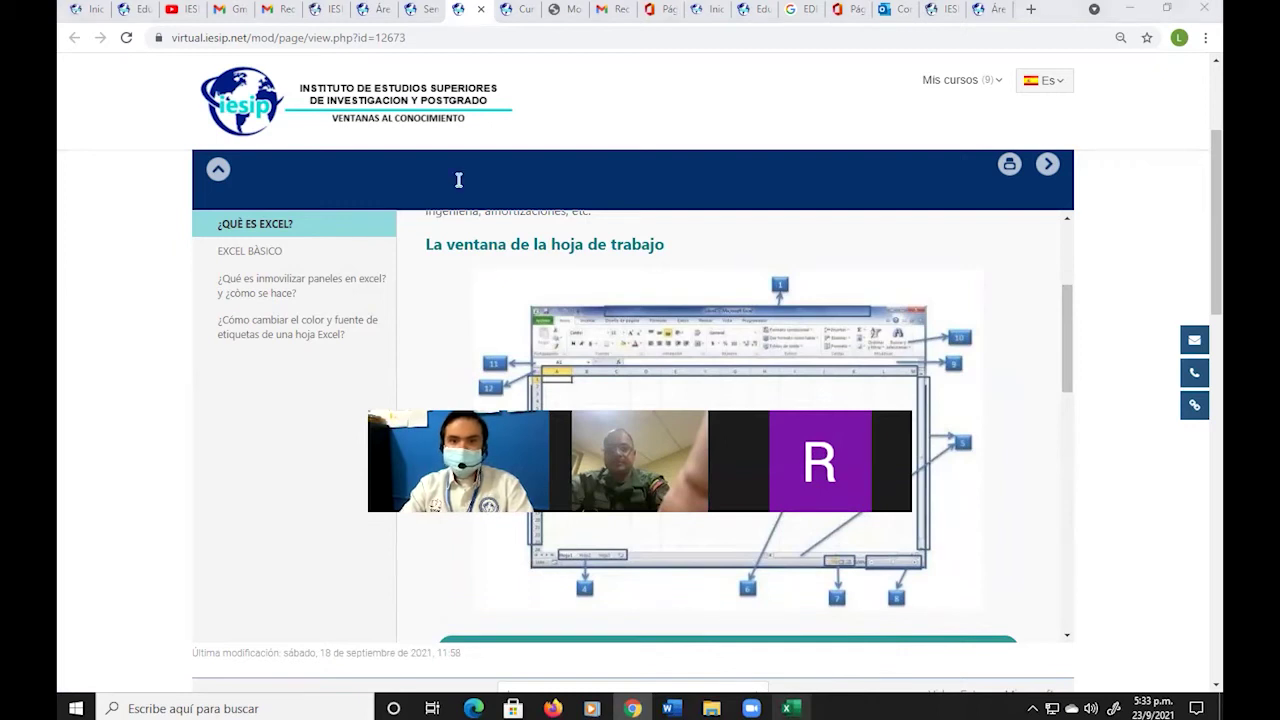
pyautogui.hotkey('alt', 'Tab')
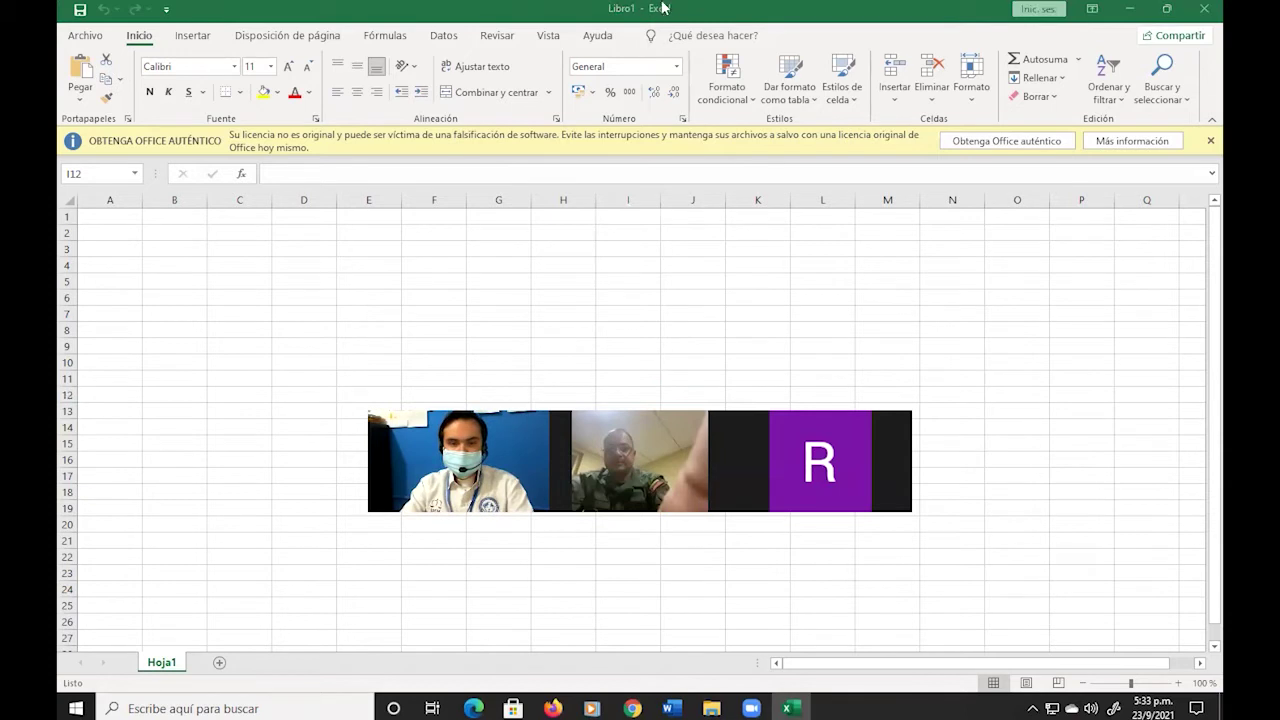
pyautogui.hotkey('alt', 'Tab')
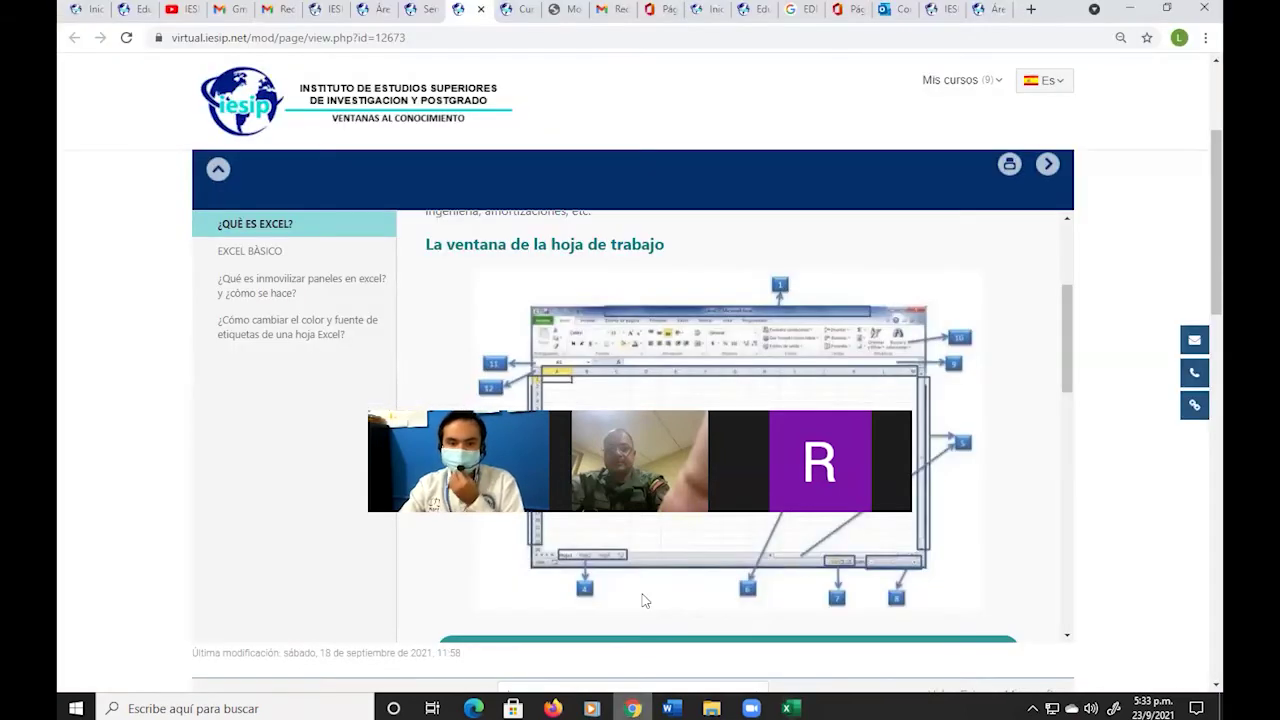
# - Expand '1- Barra de título' and highlight the phrases about the workbook and application names
pyautogui.scroll(-2, 643, 600)
pyautogui.click(531, 578)
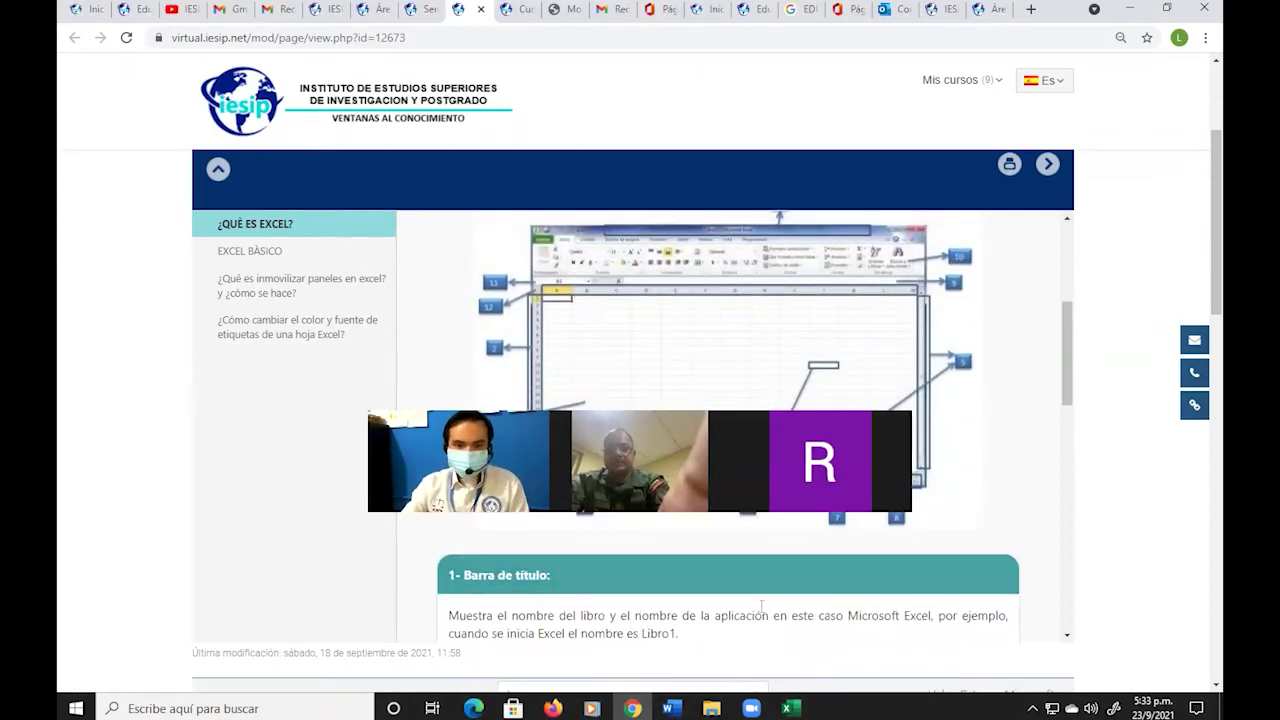
pyautogui.moveTo(545, 616); pyautogui.dragTo(610, 616)
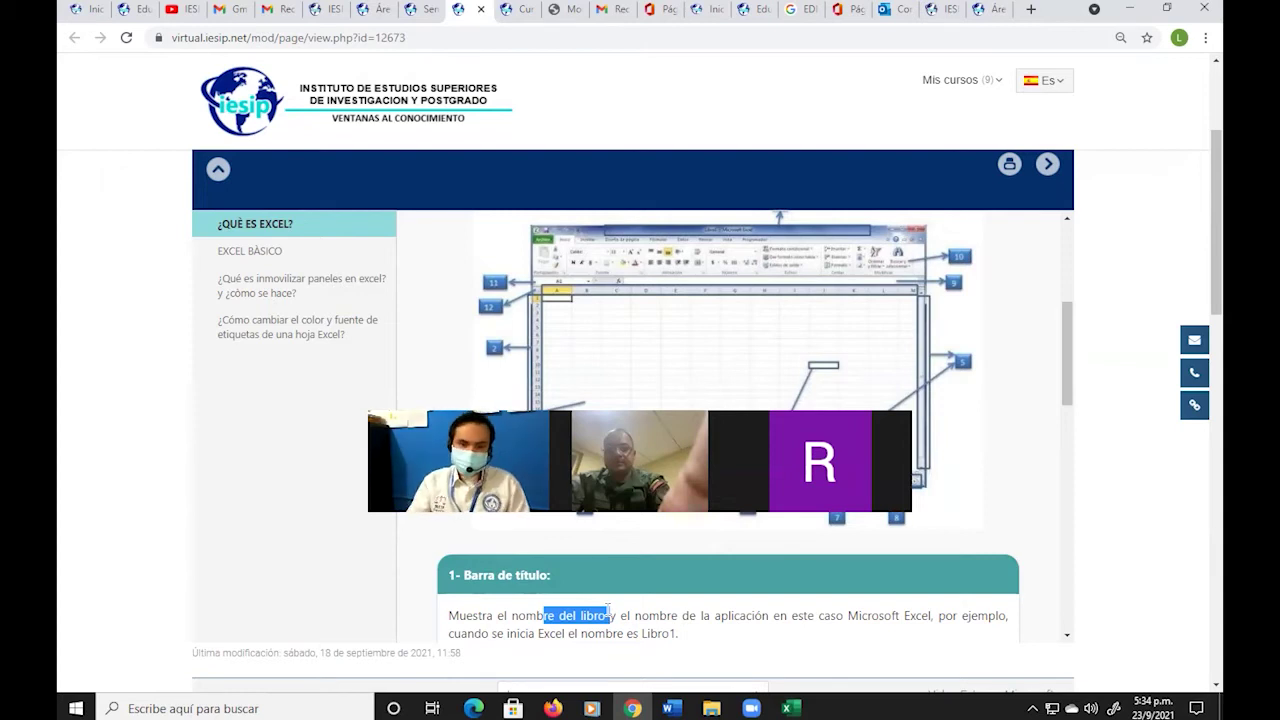
pyautogui.click(513, 617)
pyautogui.moveTo(514, 617); pyautogui.dragTo(605, 617)
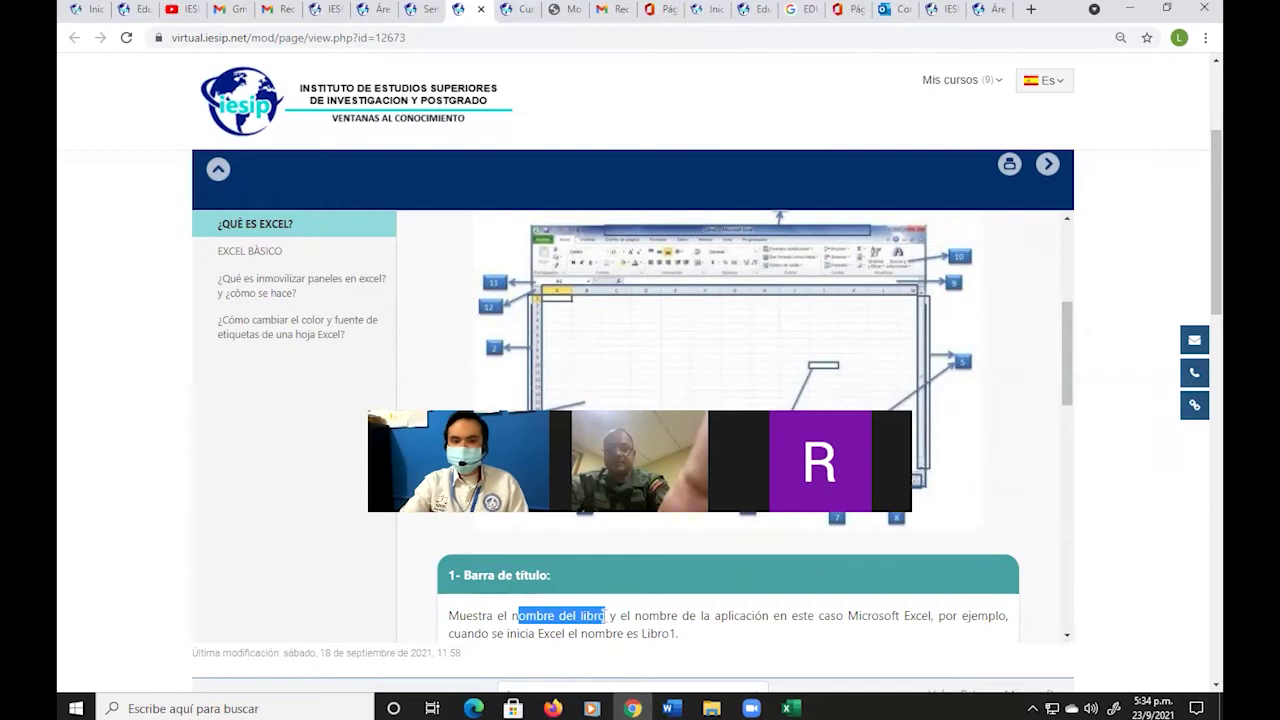
pyautogui.click(645, 616)
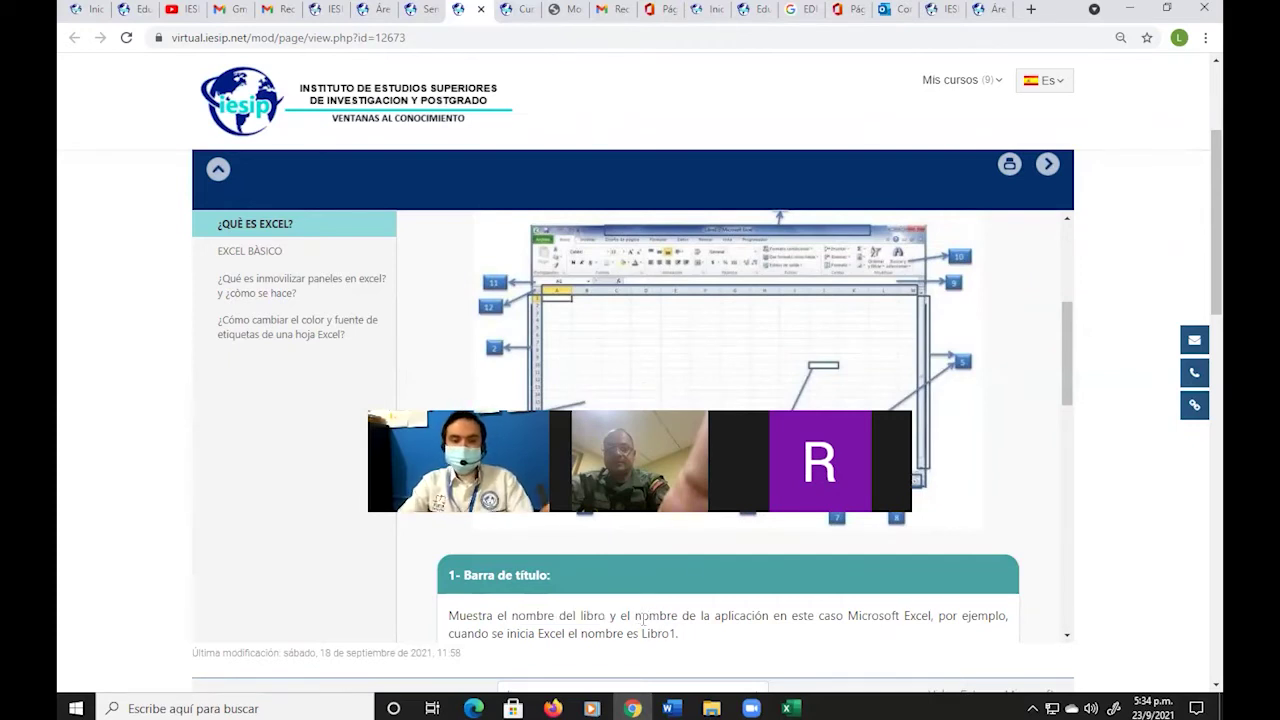
pyautogui.moveTo(668, 616); pyautogui.dragTo(899, 605)
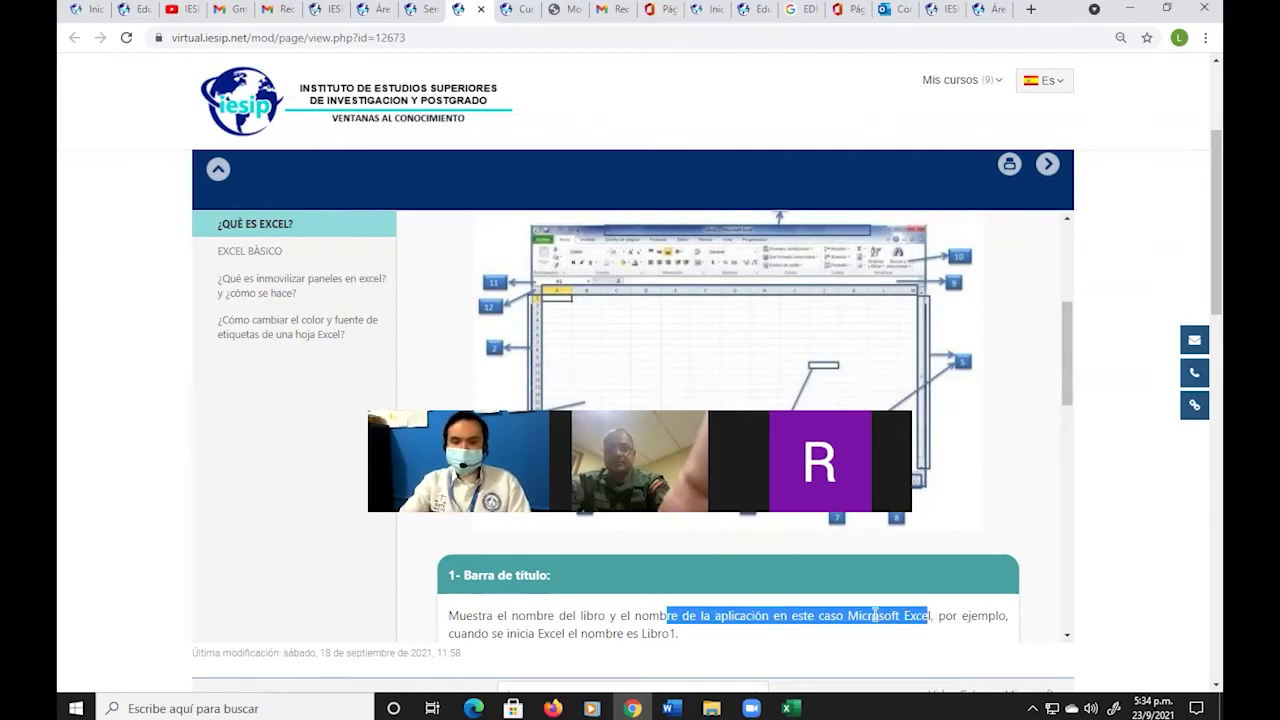
pyautogui.scroll(-1, 581, 625)
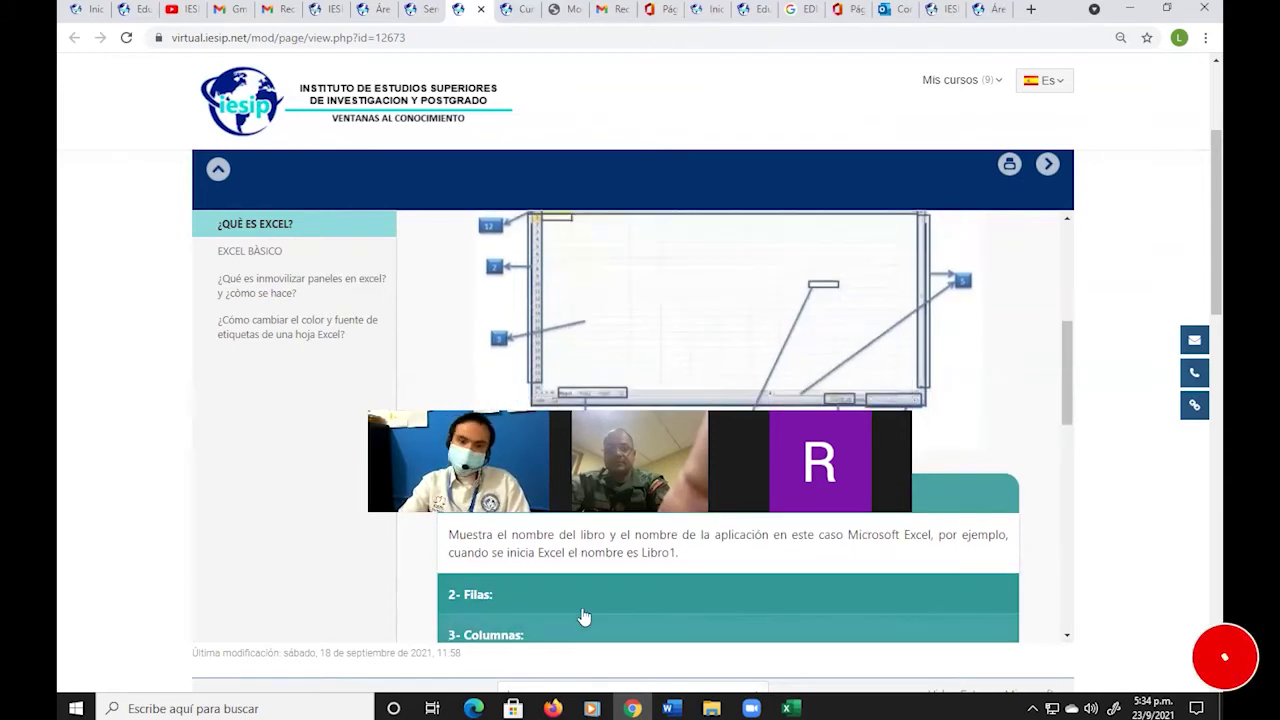
pyautogui.moveTo(467, 552)
pyautogui.mouseDown()
pyautogui.moveTo(545, 535)
pyautogui.moveTo(681, 556)
pyautogui.mouseUp()
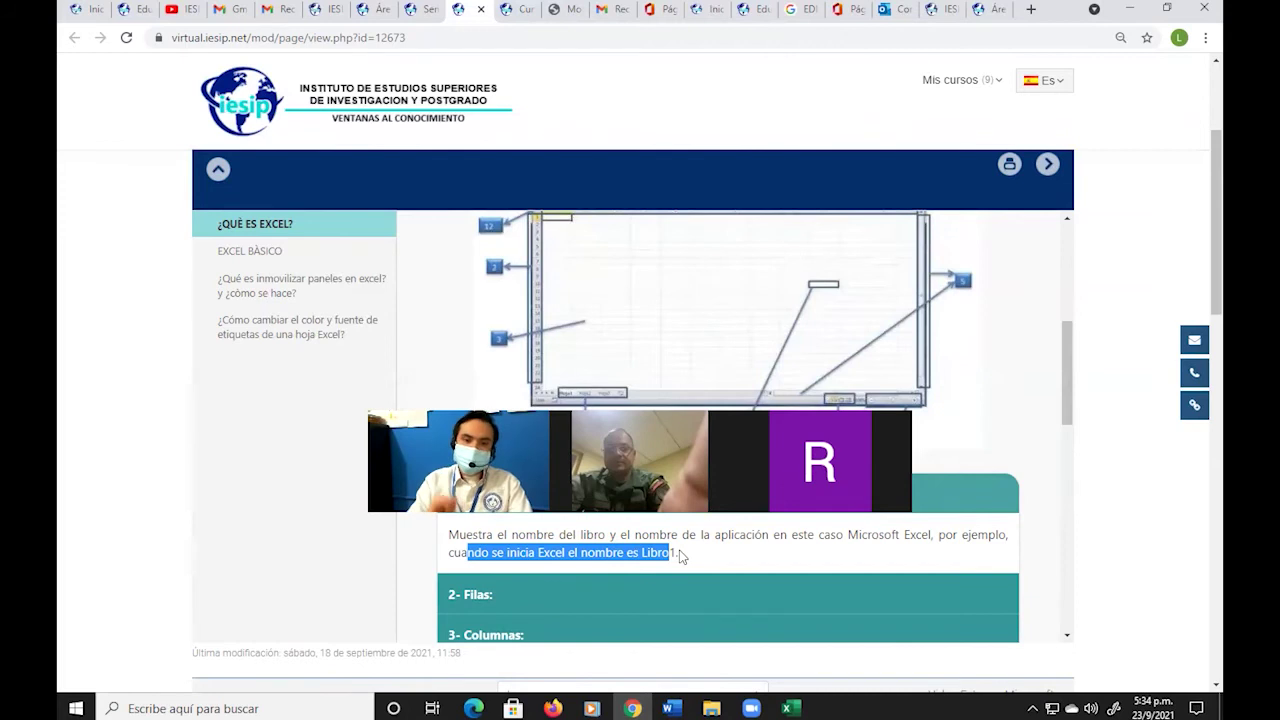
# - Expand the '2- Filas' explanation and switch to the blank Libro1 Excel workbook
pyautogui.scroll(2, 700, 555)
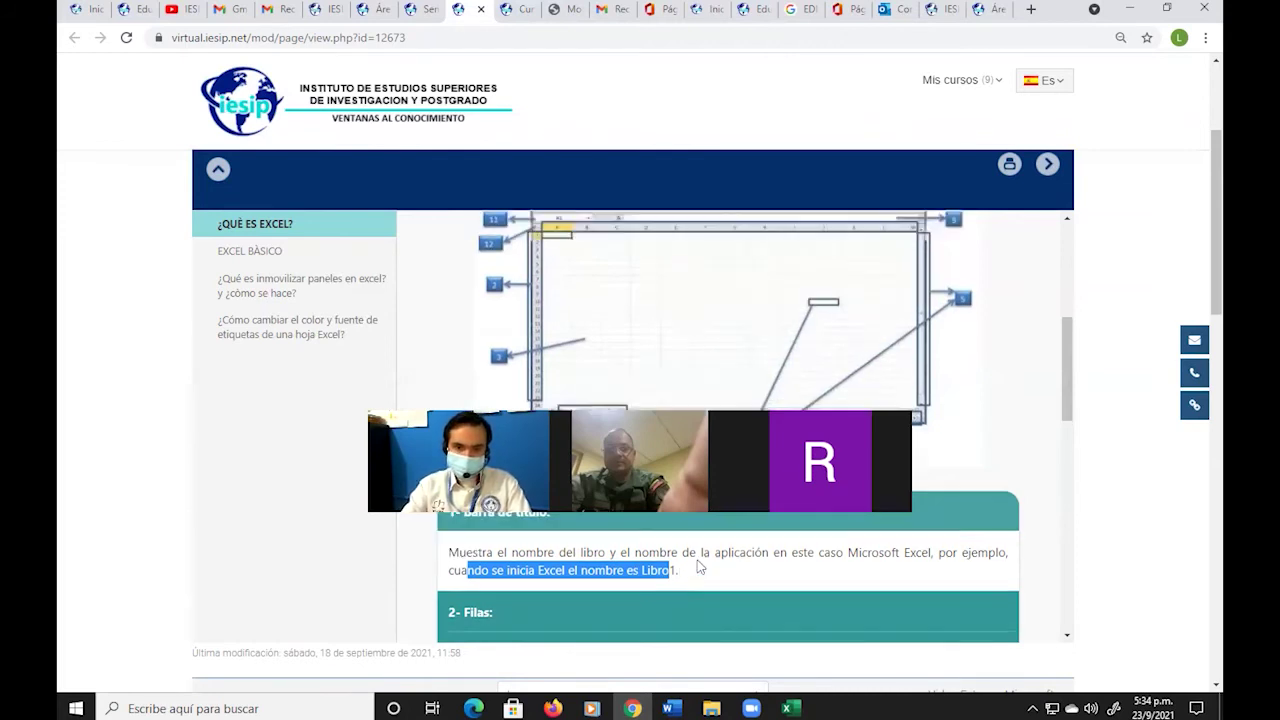
pyautogui.scroll(-2, 651, 600)
pyautogui.scroll(4, 603, 594)
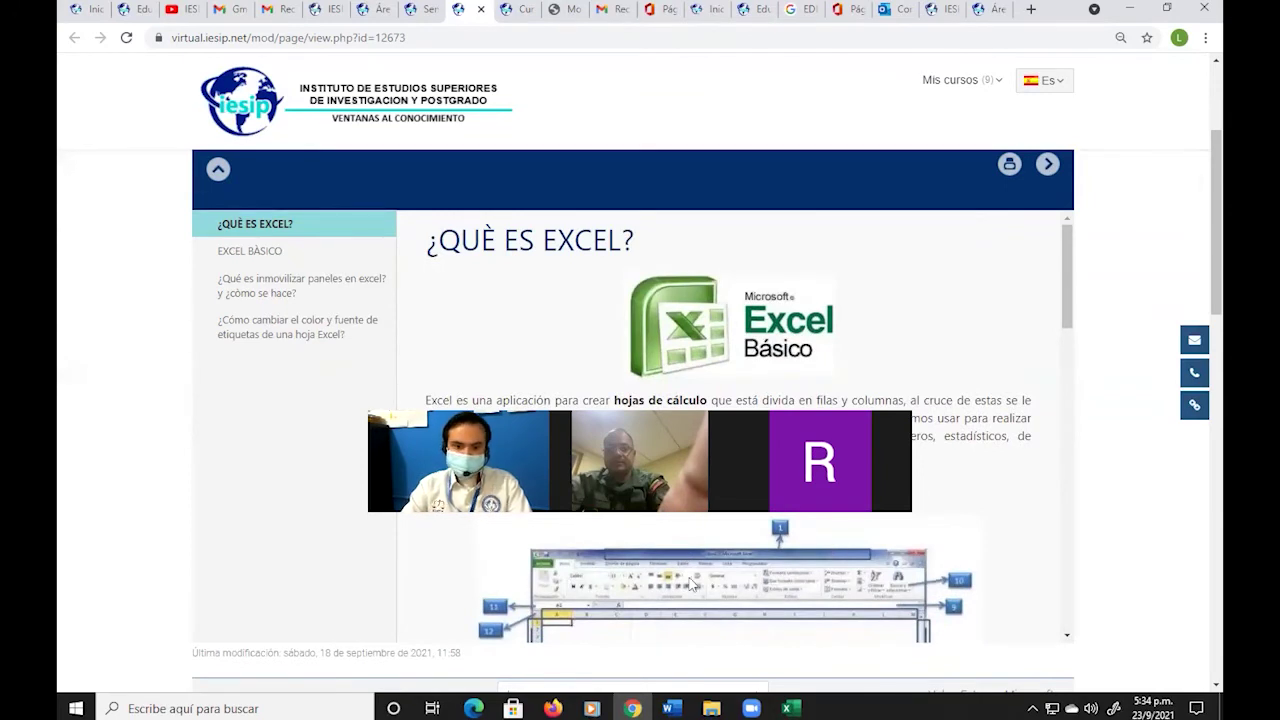
pyautogui.scroll(-1, 673, 583)
pyautogui.scroll(-2, 675, 585)
pyautogui.scroll(-1, 690, 598)
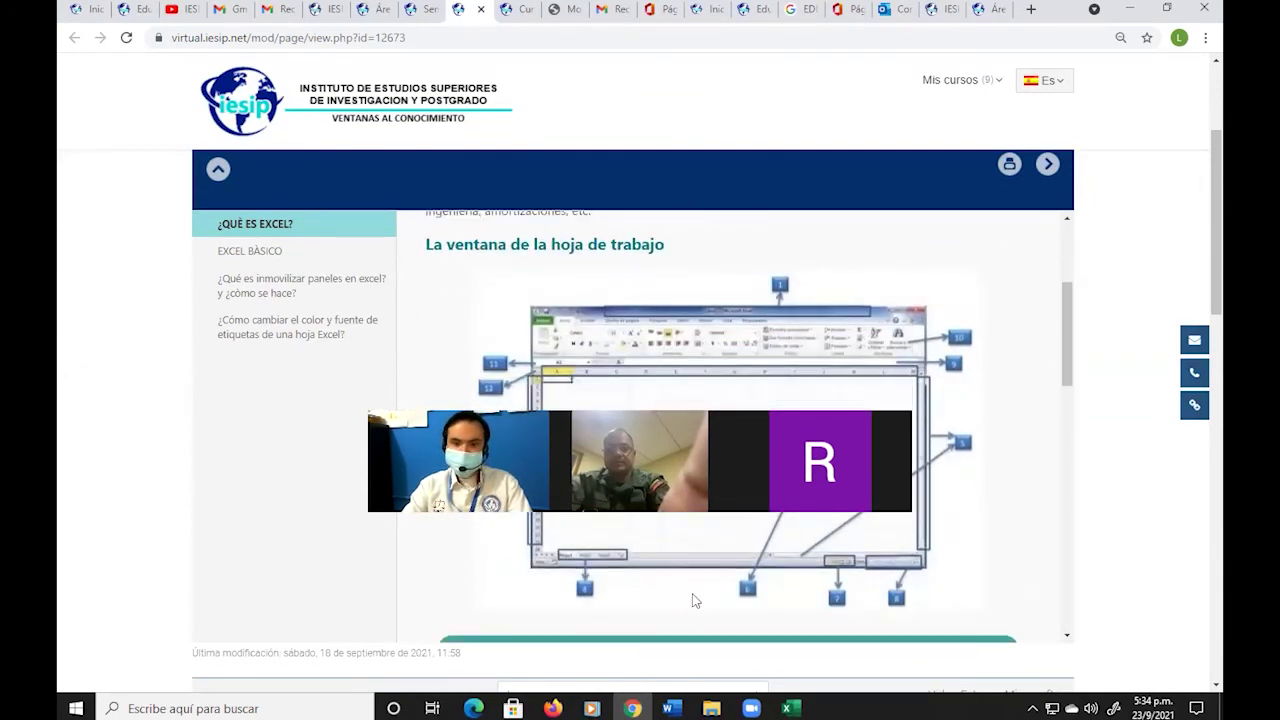
pyautogui.scroll(1, 760, 626)
pyautogui.scroll(2, 650, 620)
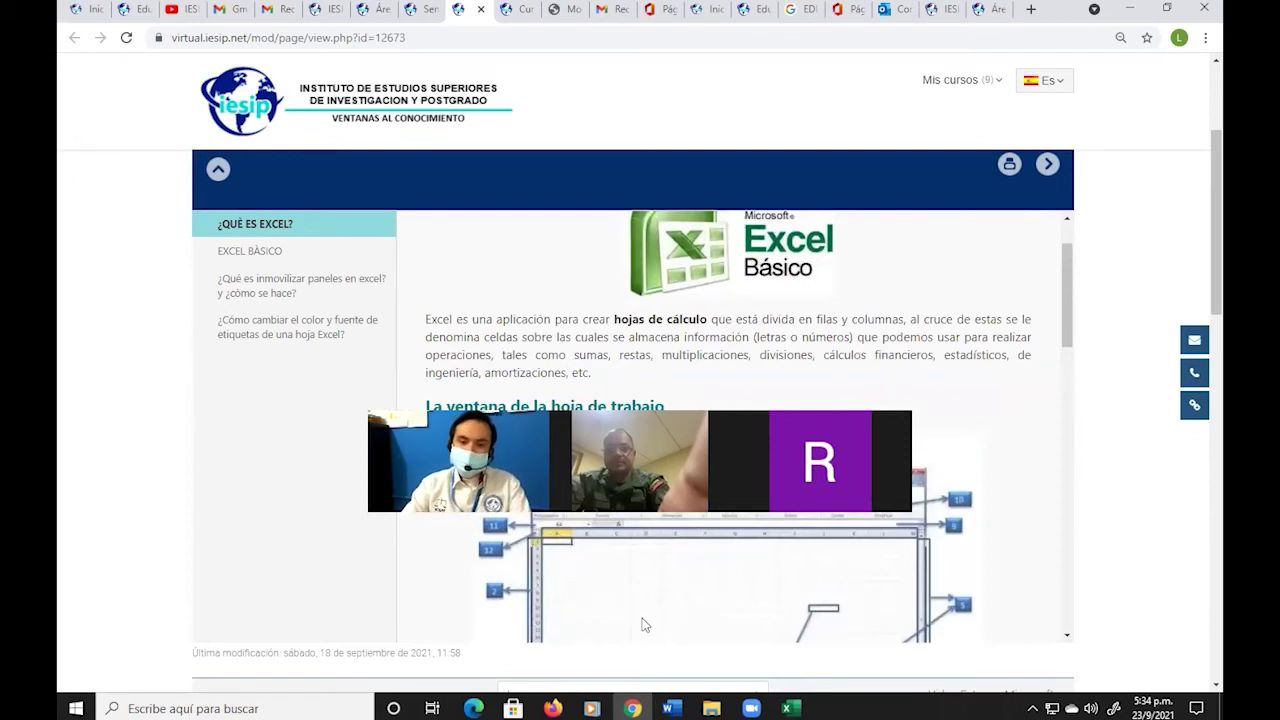
pyautogui.scroll(-1, 627, 628)
pyautogui.scroll(-2, 627, 628)
pyautogui.scroll(-2, 590, 625)
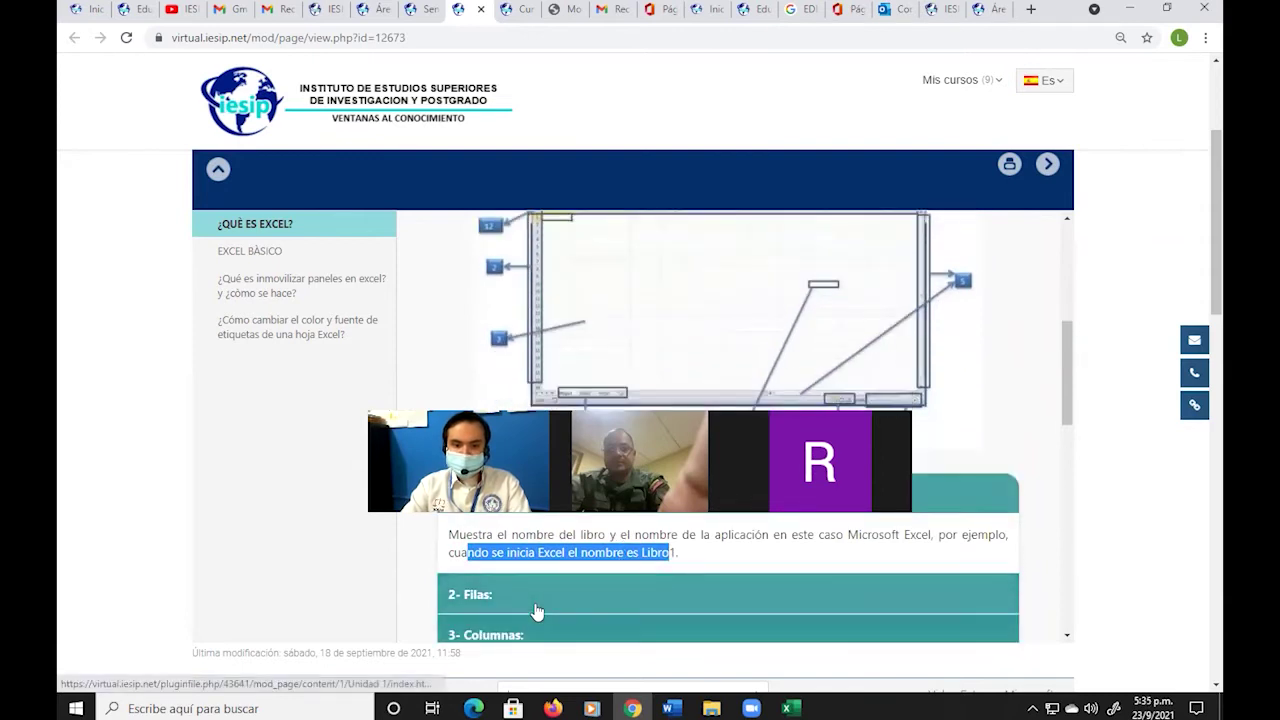
pyautogui.click(534, 605)
pyautogui.click(787, 708)
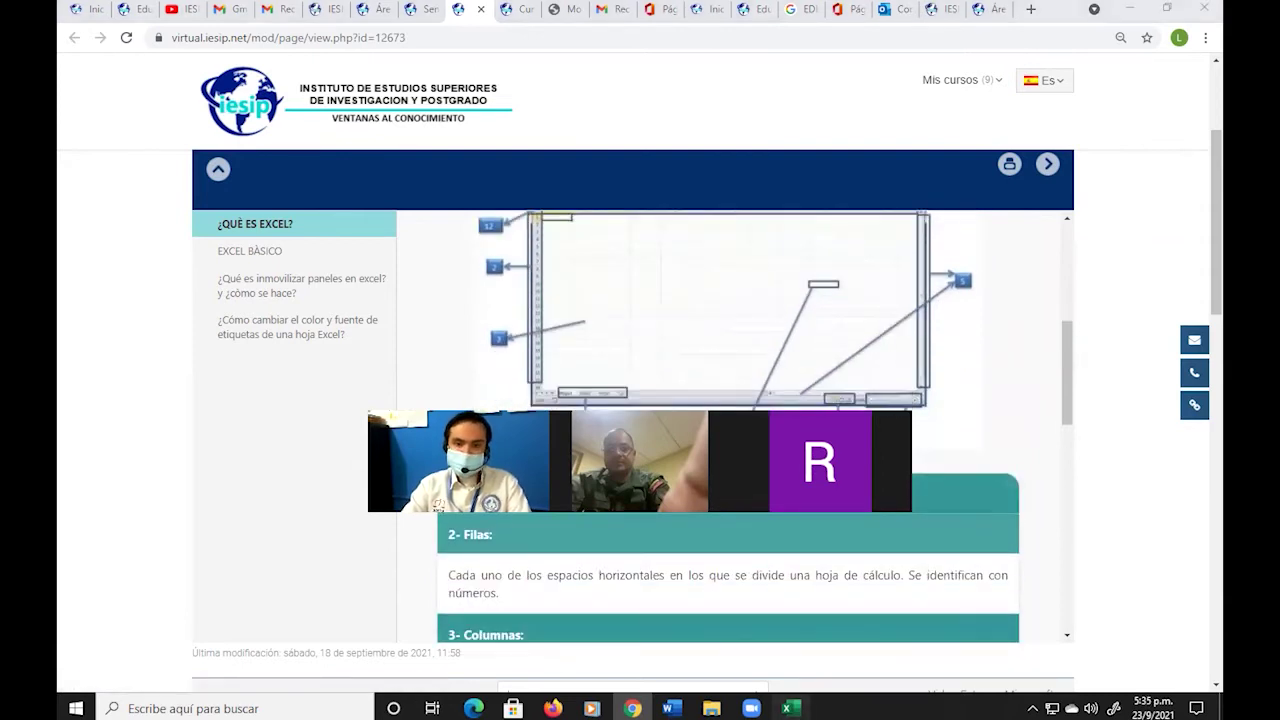
# - Select row headers 1 to 5, then rows 1 to 4 again, and return to the course page
pyautogui.click(67, 216)
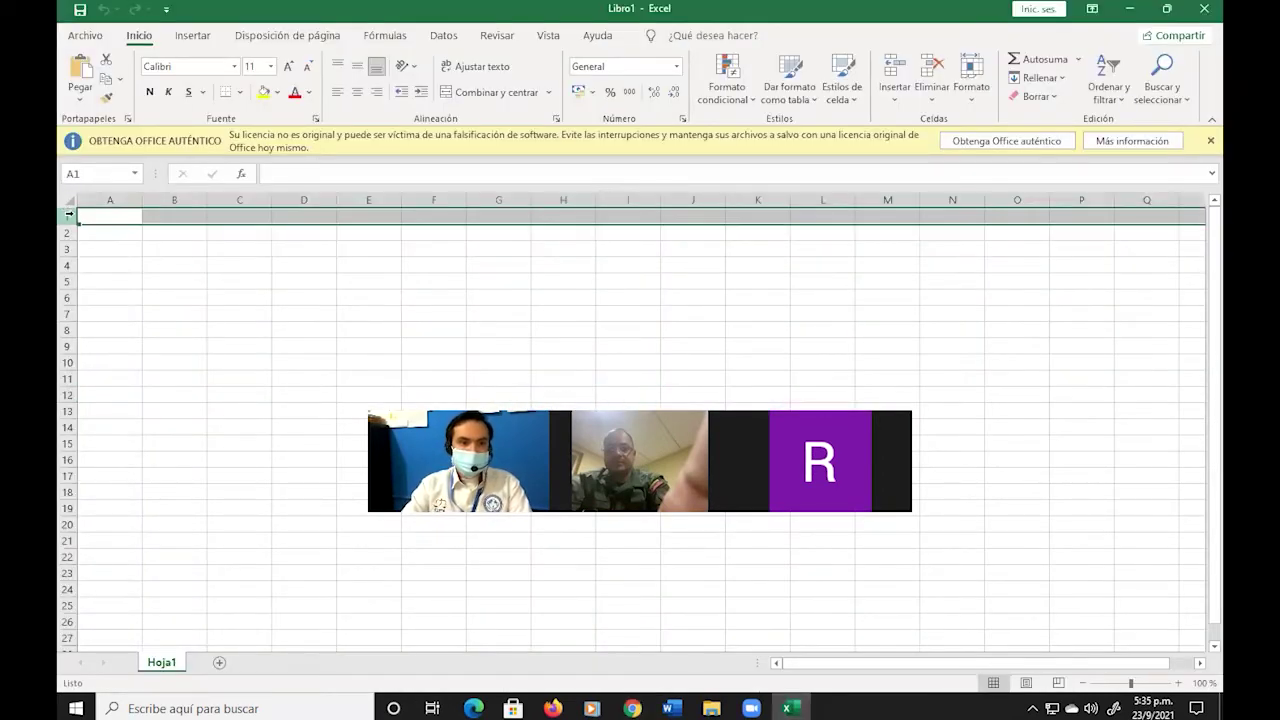
pyautogui.click(67, 232)
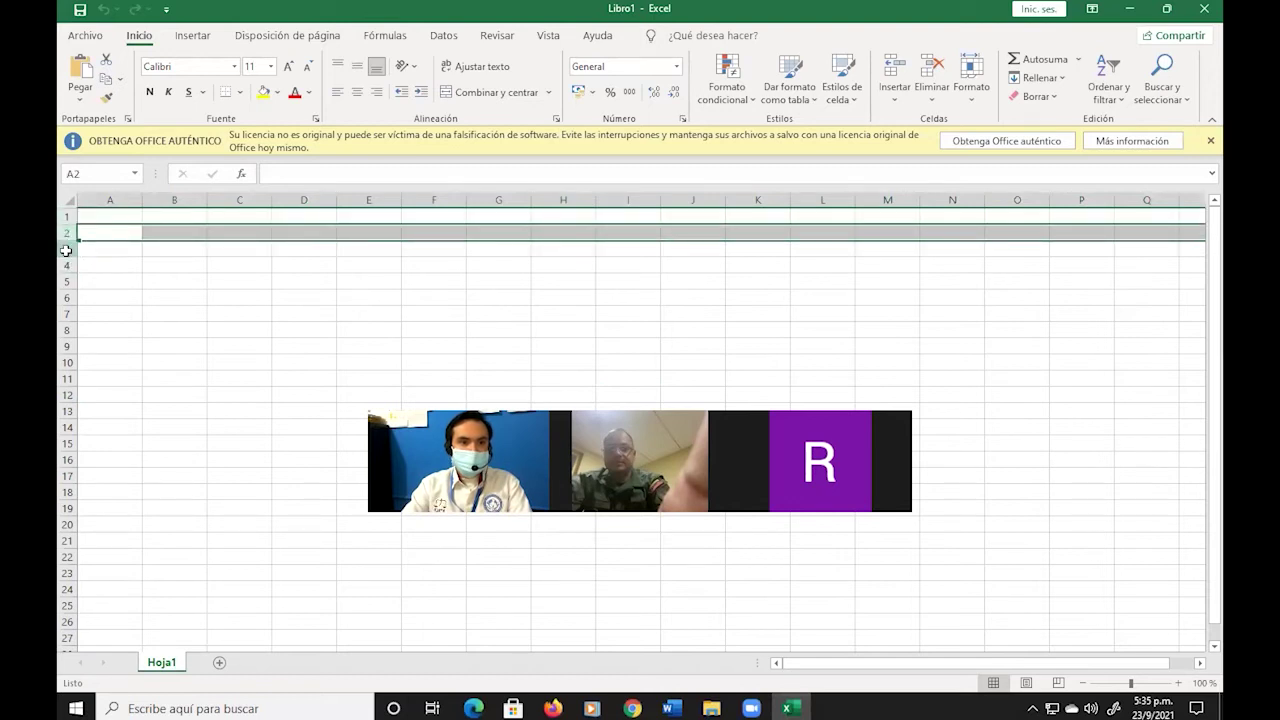
pyautogui.click(67, 249)
pyautogui.click(67, 265)
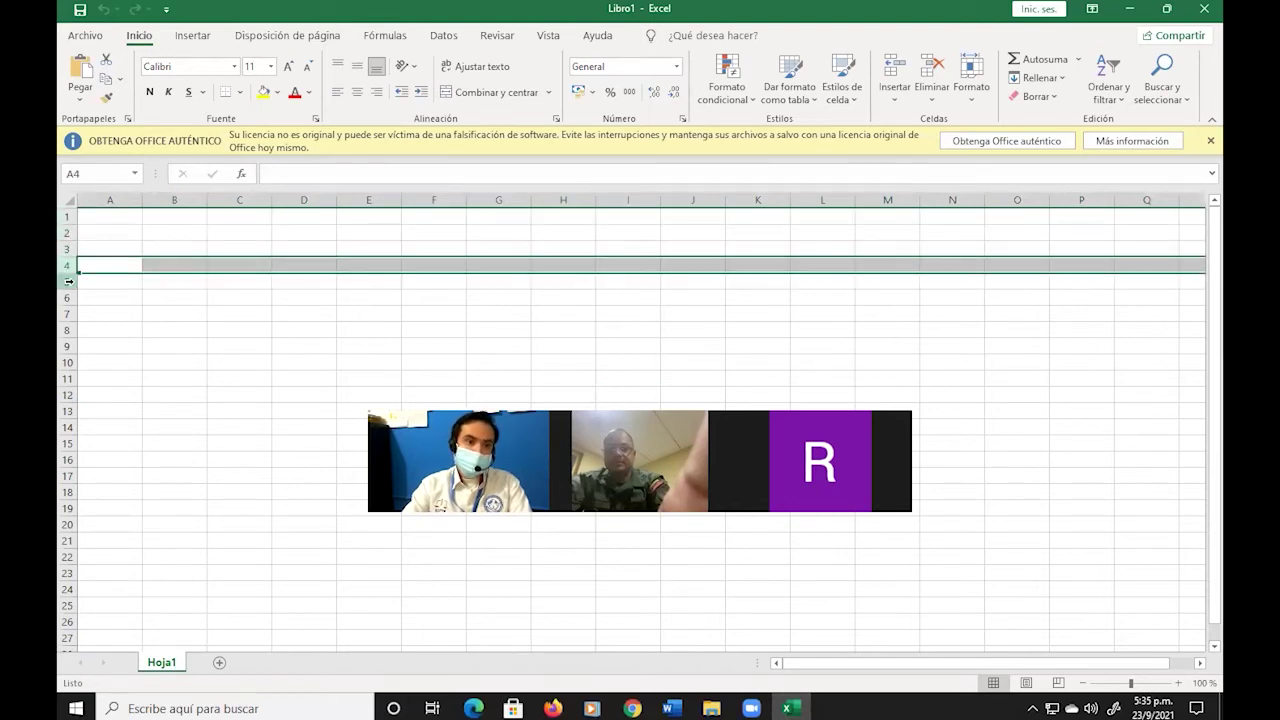
pyautogui.click(67, 281)
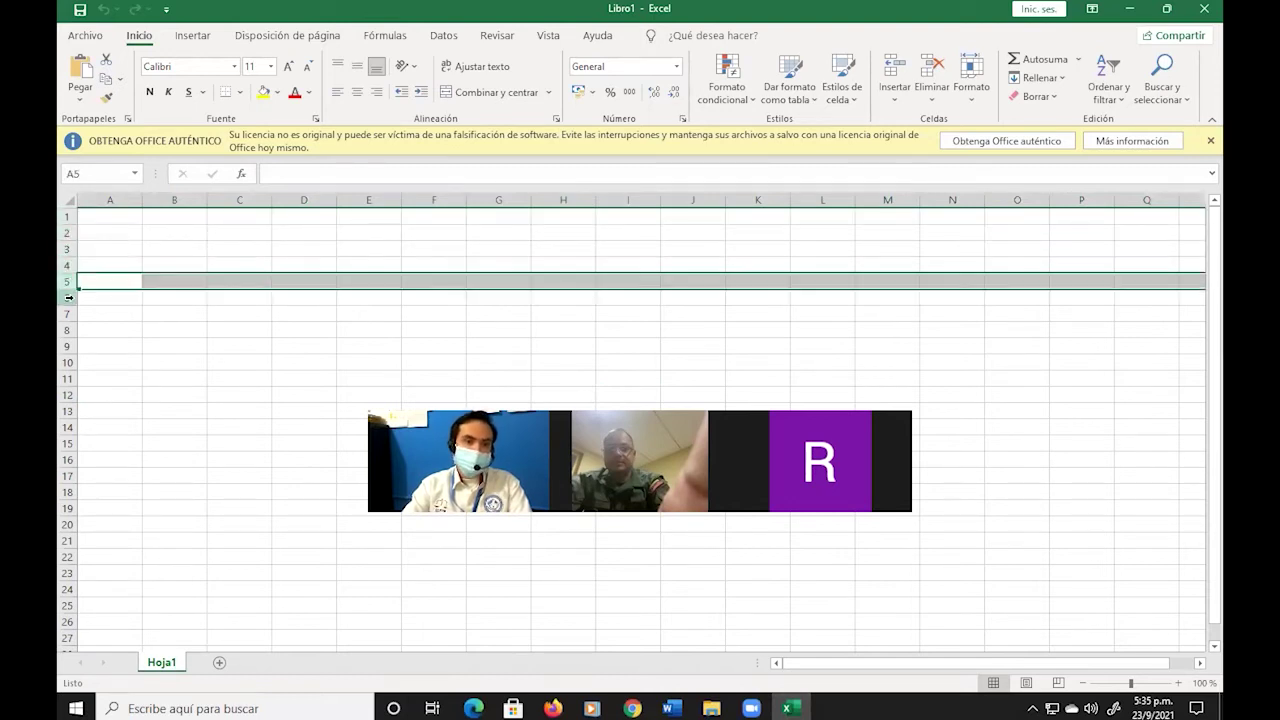
pyautogui.click(68, 217)
pyautogui.click(67, 233)
pyautogui.click(69, 249)
pyautogui.click(70, 262)
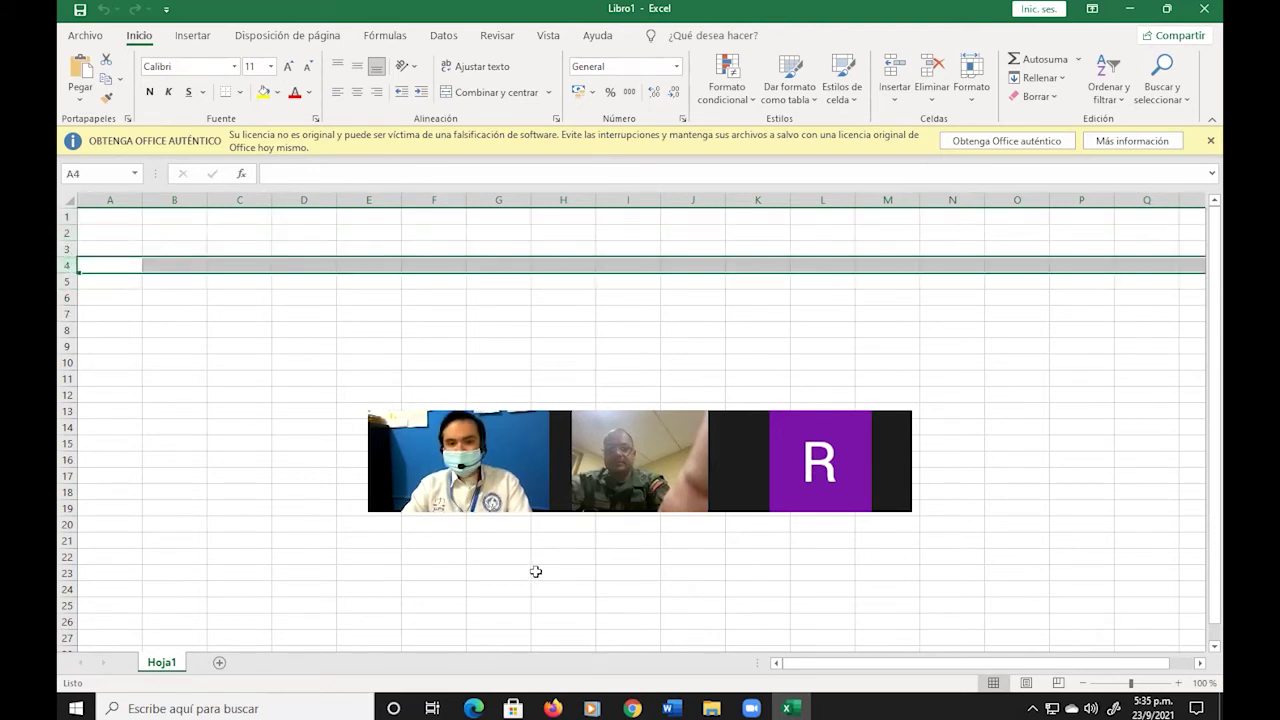
pyautogui.scroll(-3, 538, 574)
pyautogui.hotkey('alt', 'Tab')
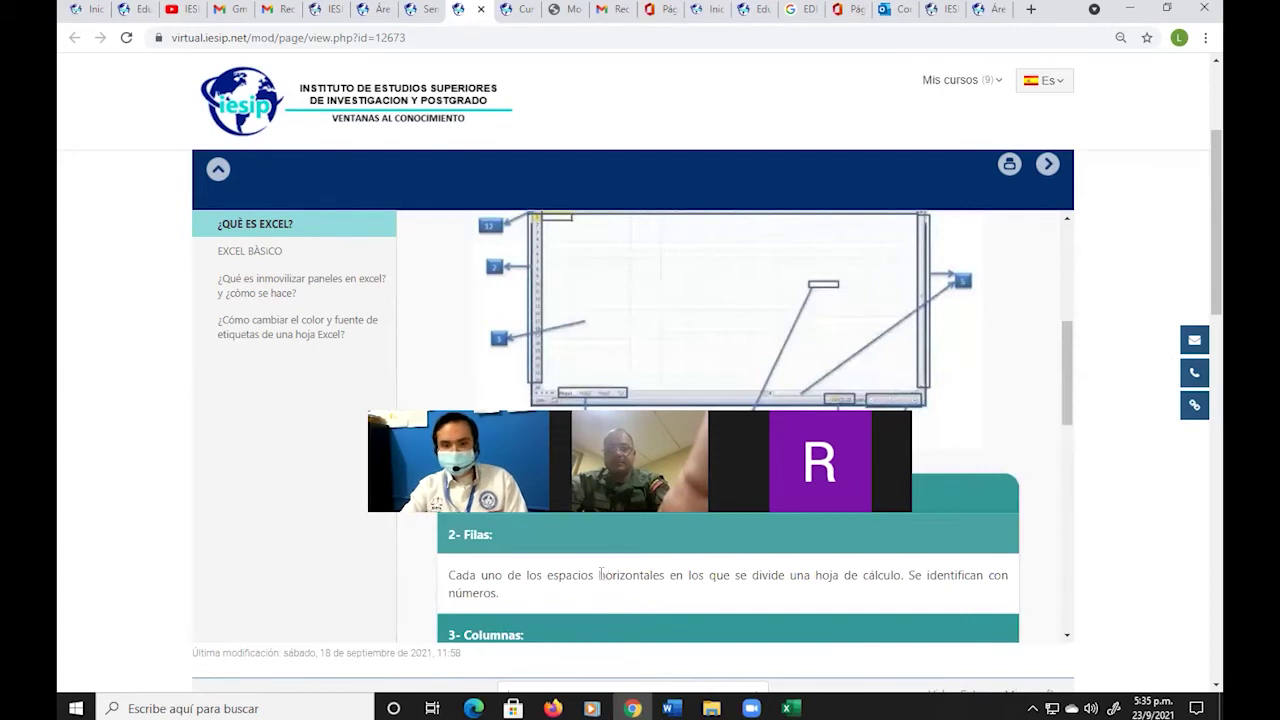
# - Highlight 'horizontales' in the 2- Filas paragraph, then bring the Excel workbook back
pyautogui.moveTo(600, 575); pyautogui.dragTo(669, 575)
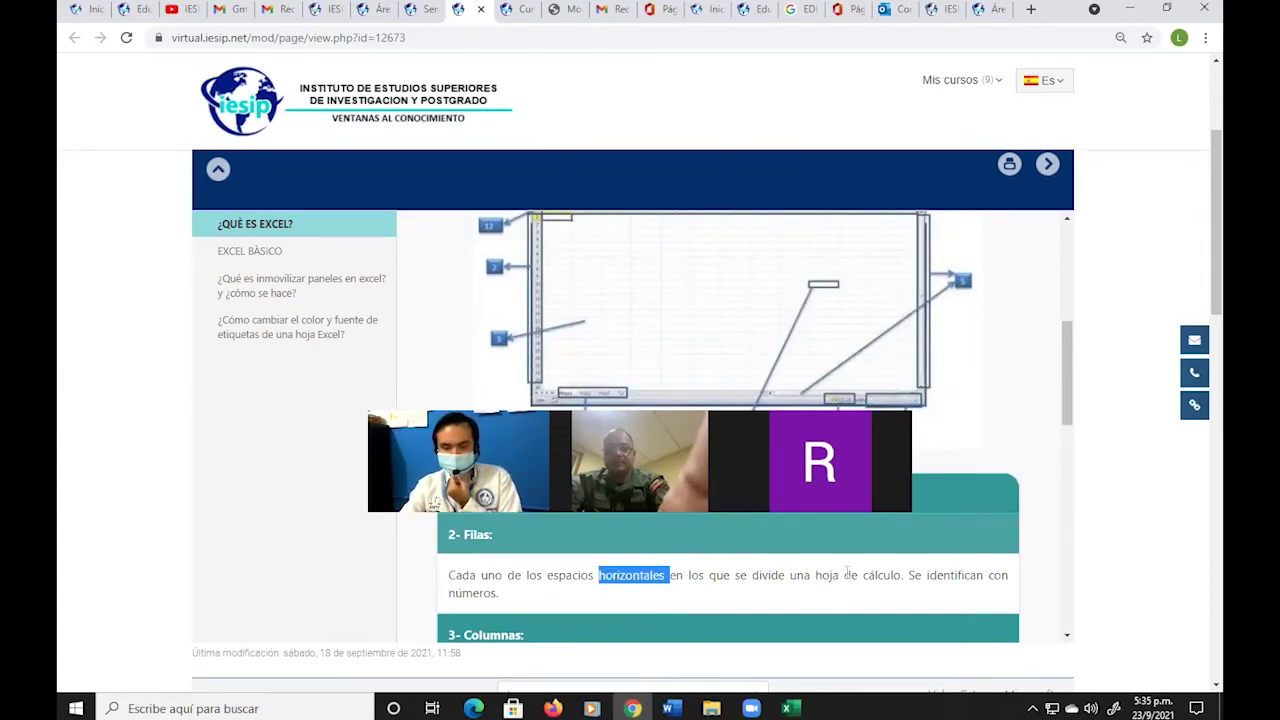
pyautogui.click(938, 568)
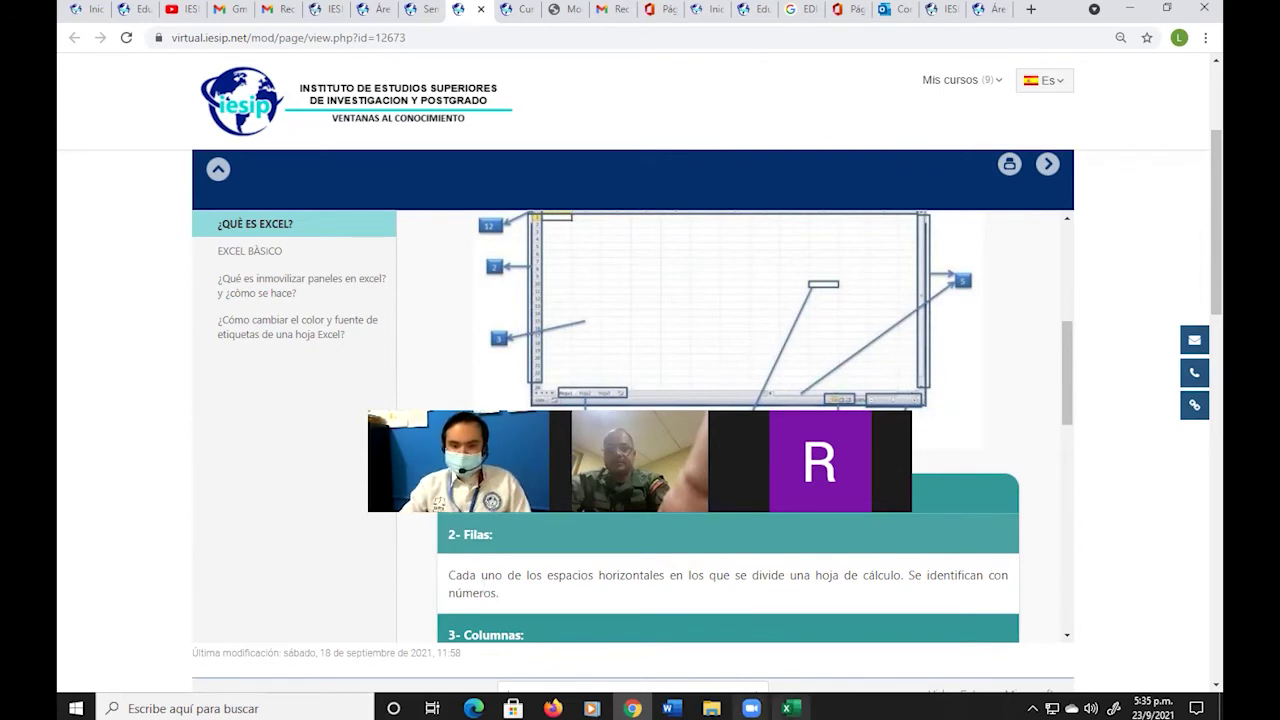
pyautogui.click(786, 708)
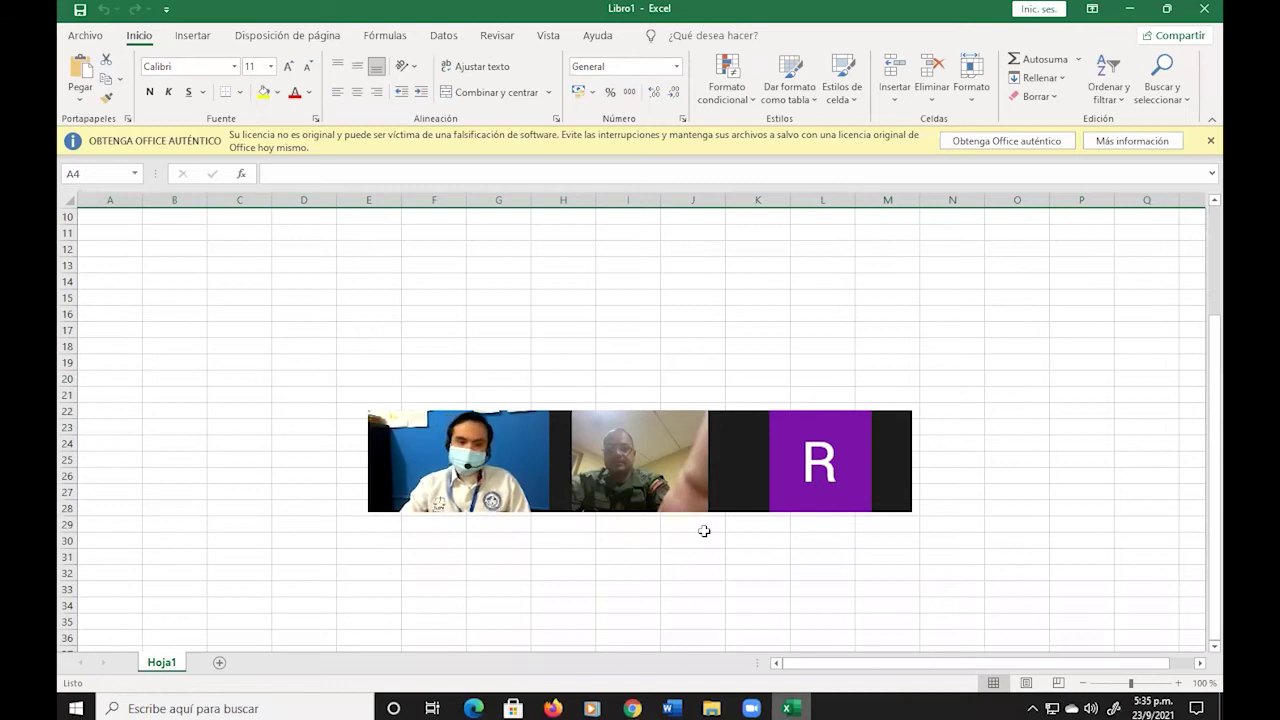
# - Scroll the empty Hoja1 sheet down to around row 641 to show how many rows it holds
pyautogui.scroll(-7, 810, 530)
pyautogui.scroll(-7, 1200, 645)
pyautogui.scroll(-3, 1200, 650)
pyautogui.scroll(-3, 1200, 650)
pyautogui.scroll(-3, 1200, 650)
pyautogui.scroll(-2, 1200, 650)
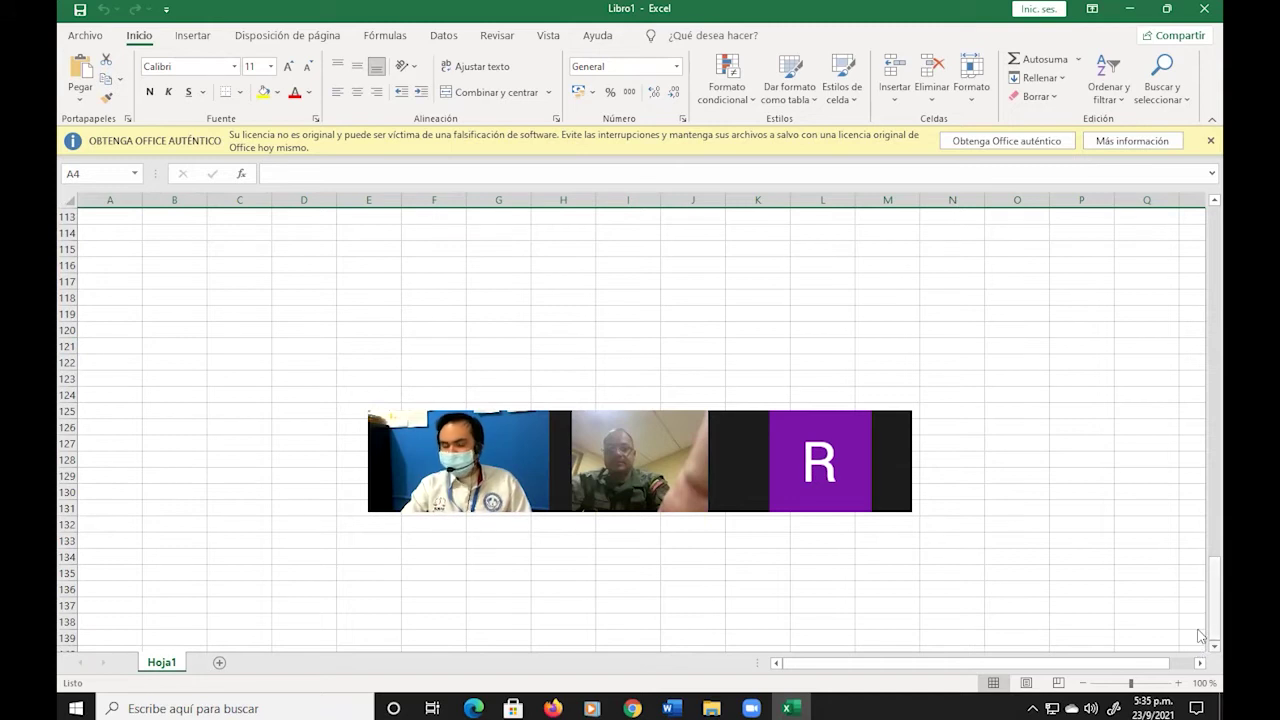
pyautogui.scroll(-1, 1200, 646)
pyautogui.scroll(-1, 1200, 646)
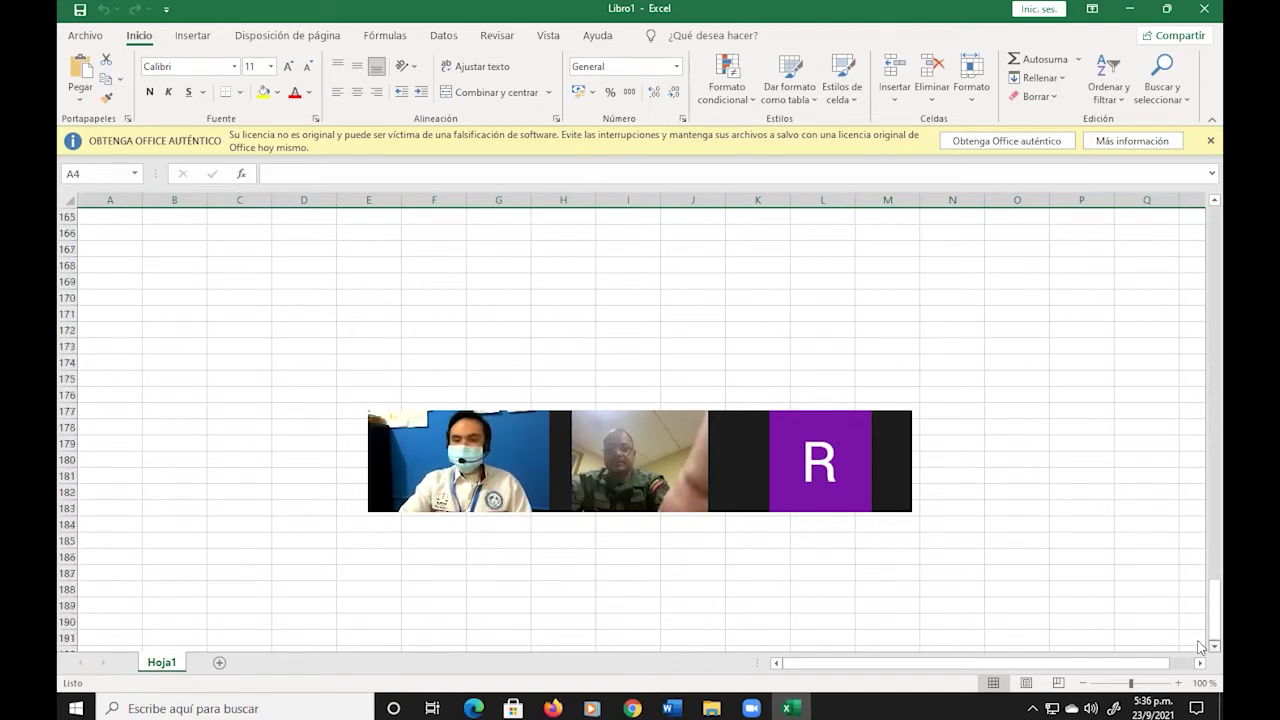
pyautogui.scroll(-3, 1200, 646)
pyautogui.scroll(-2, 1200, 646)
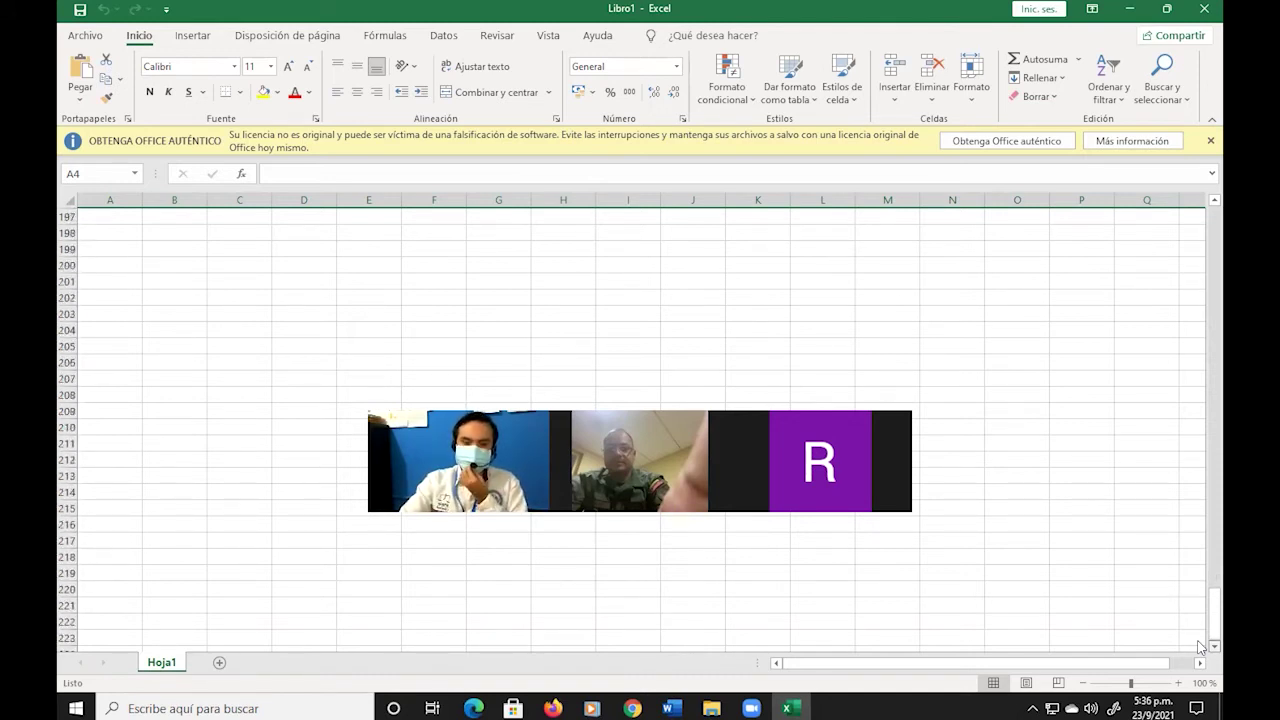
pyautogui.scroll(-3, 1200, 646)
pyautogui.scroll(-2, 1200, 646)
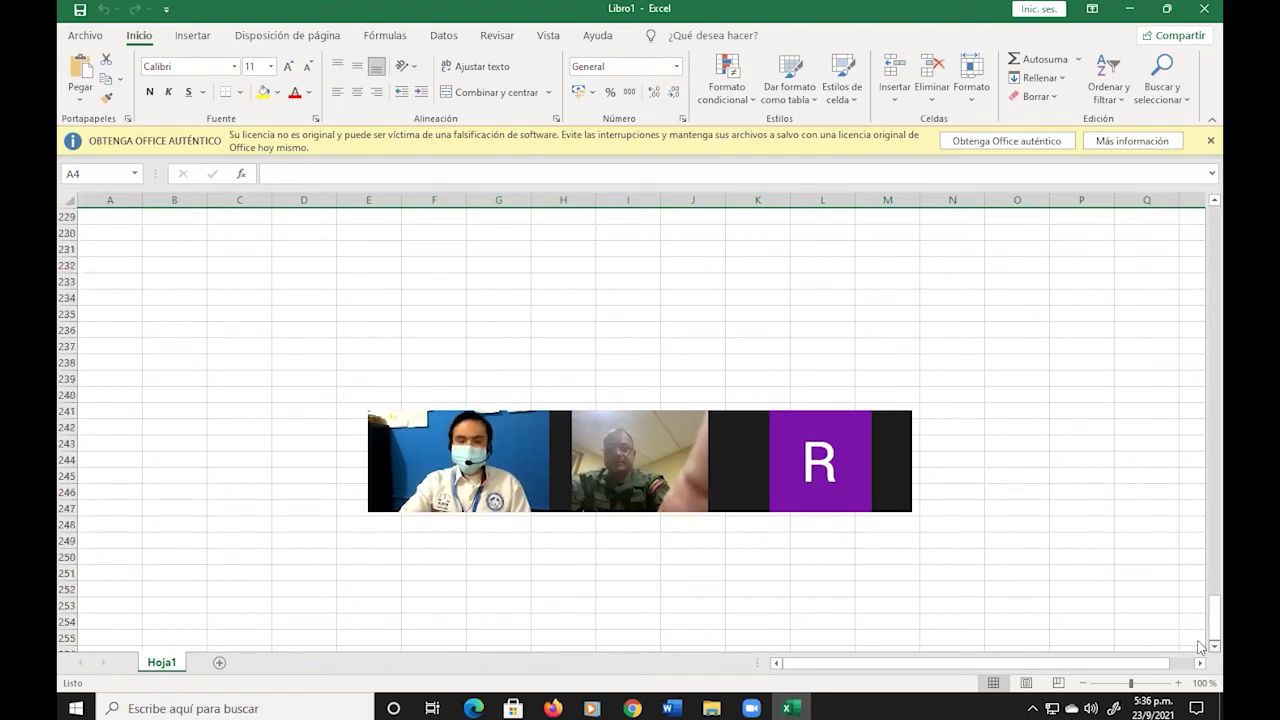
pyautogui.scroll(-3, 1200, 646)
pyautogui.scroll(-3, 1200, 646)
pyautogui.scroll(-2, 1200, 646)
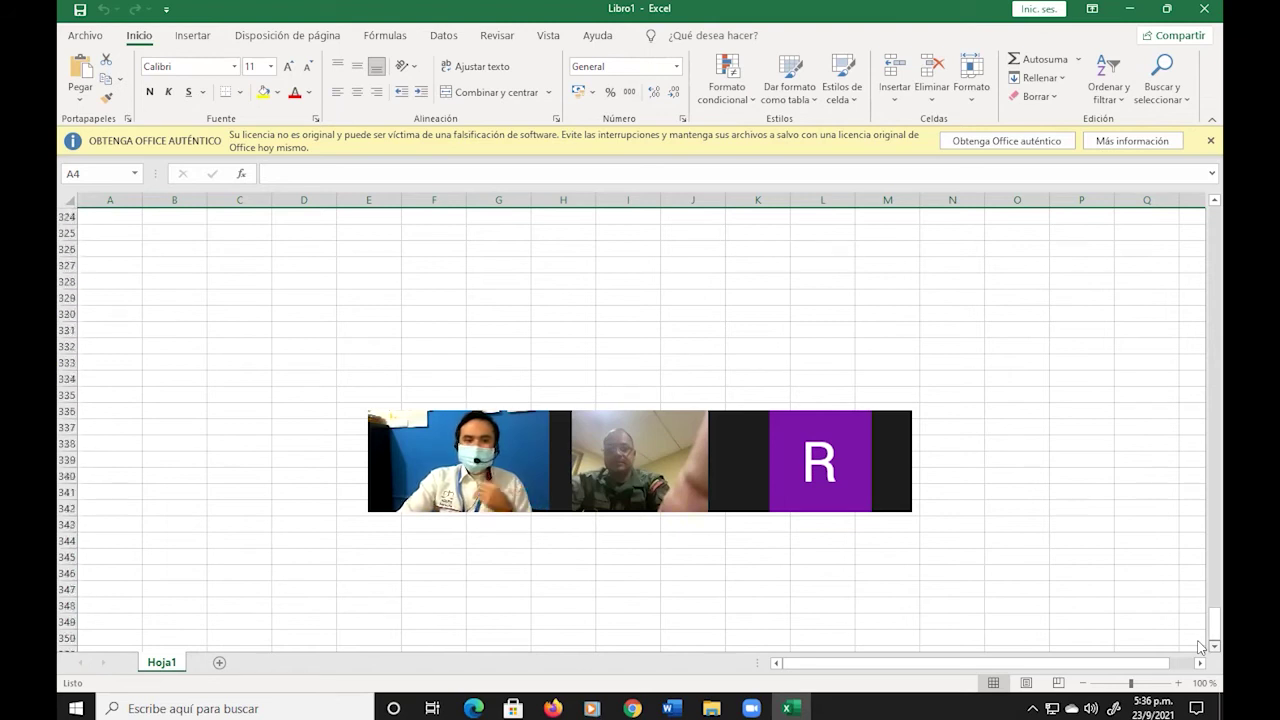
pyautogui.scroll(-3, 1200, 646)
pyautogui.scroll(-2, 1200, 646)
pyautogui.scroll(-3, 1200, 646)
pyautogui.scroll(-2, 1200, 648)
pyautogui.scroll(-1, 1200, 648)
pyautogui.scroll(-1, 1200, 648)
pyautogui.scroll(-1, 1200, 650)
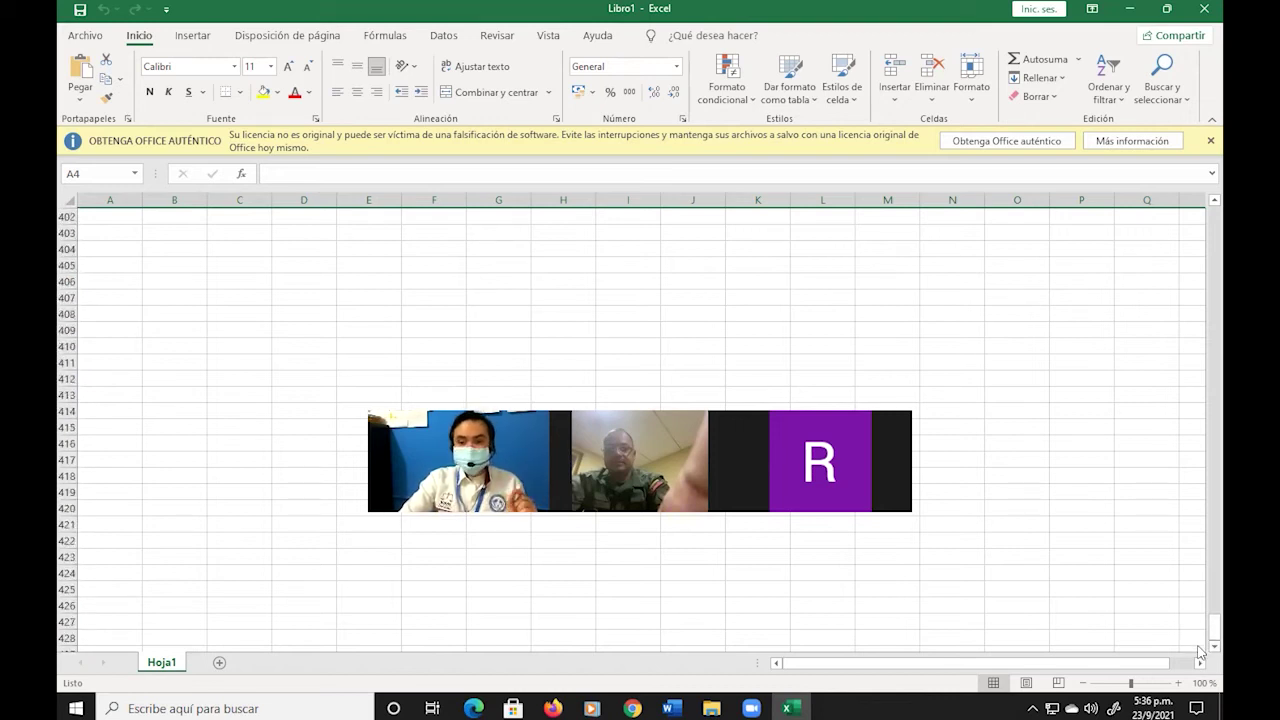
pyautogui.scroll(-2, 1200, 650)
pyautogui.scroll(-1, 1200, 650)
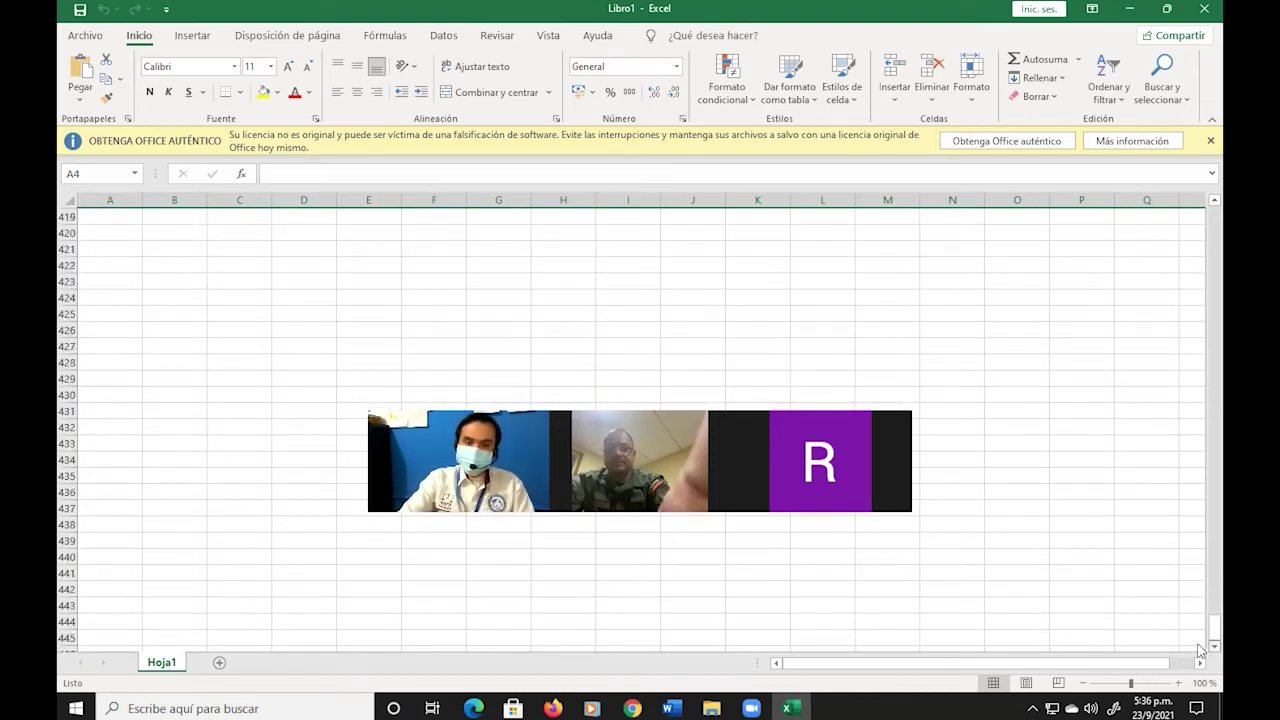
pyautogui.scroll(-10, 1200, 650)
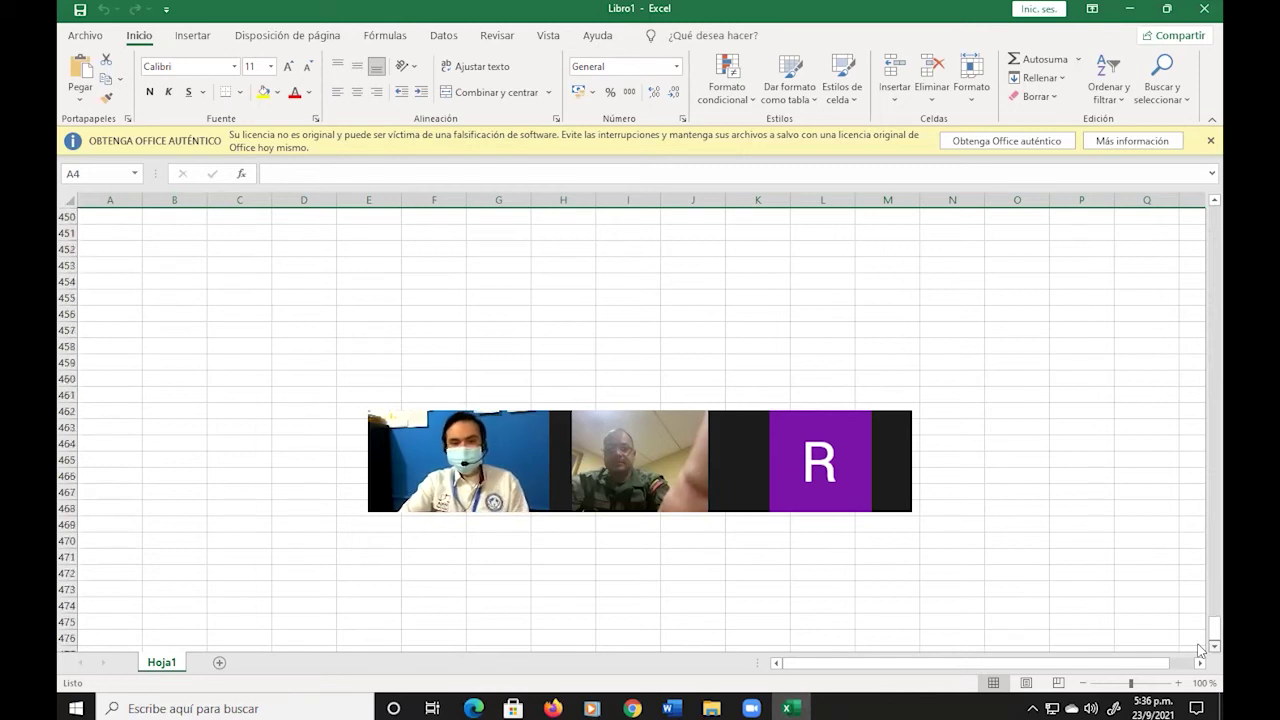
pyautogui.scroll(-3, 1200, 650)
pyautogui.scroll(-3, 1200, 650)
pyautogui.scroll(-2, 1200, 650)
pyautogui.scroll(-2, 1200, 650)
pyautogui.scroll(-1, 1200, 648)
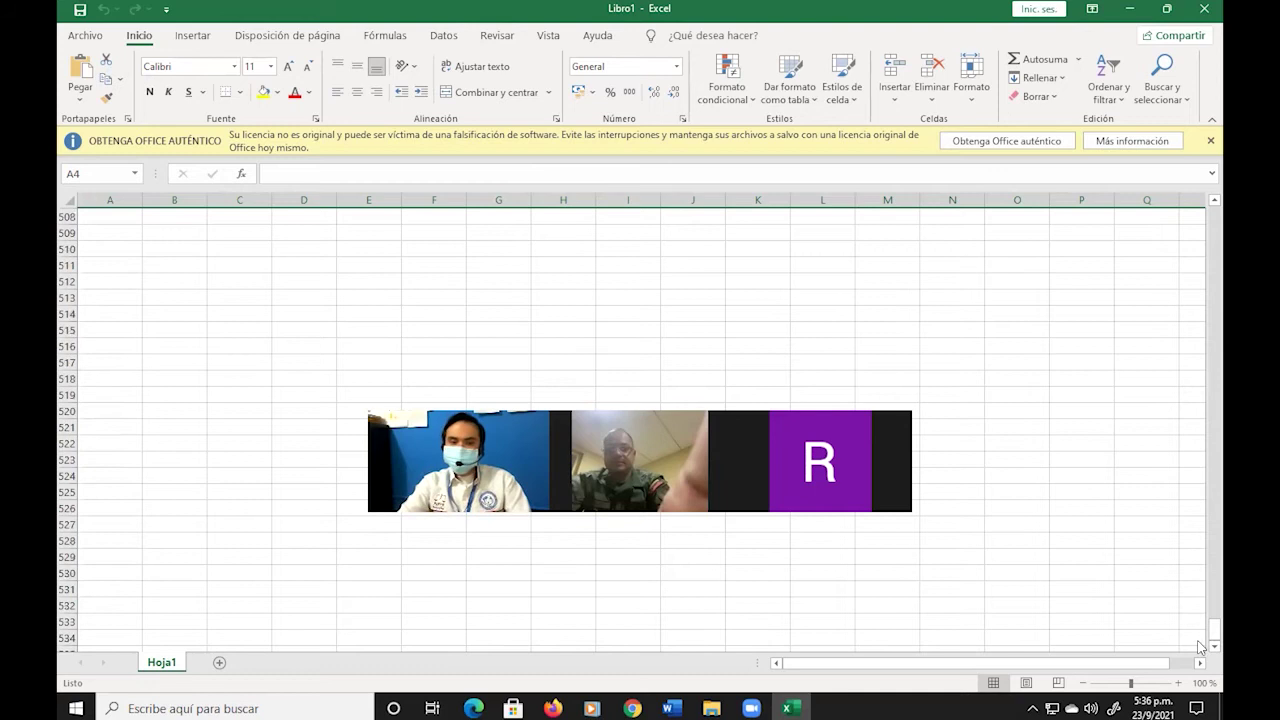
pyautogui.scroll(-1, 1200, 647)
pyautogui.scroll(-3, 1200, 646)
pyautogui.scroll(-6, 1200, 646)
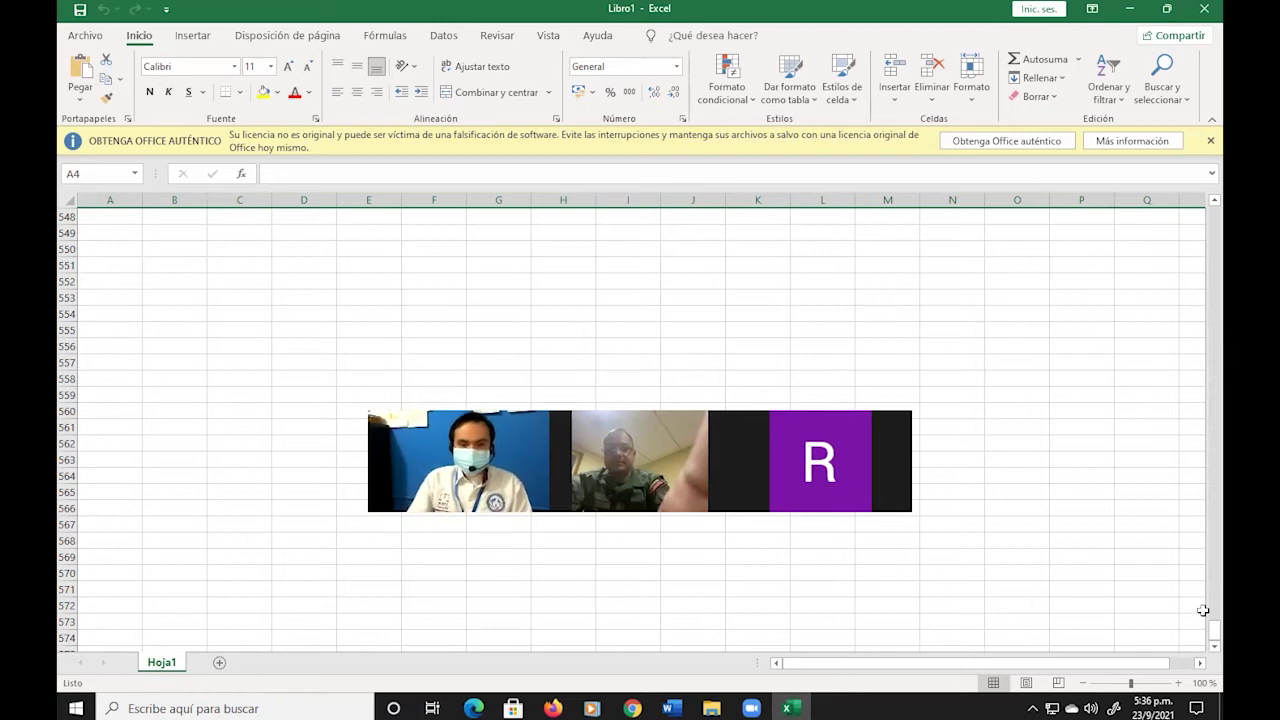
pyautogui.scroll(-3, 1192, 661)
pyautogui.scroll(-3, 1196, 659)
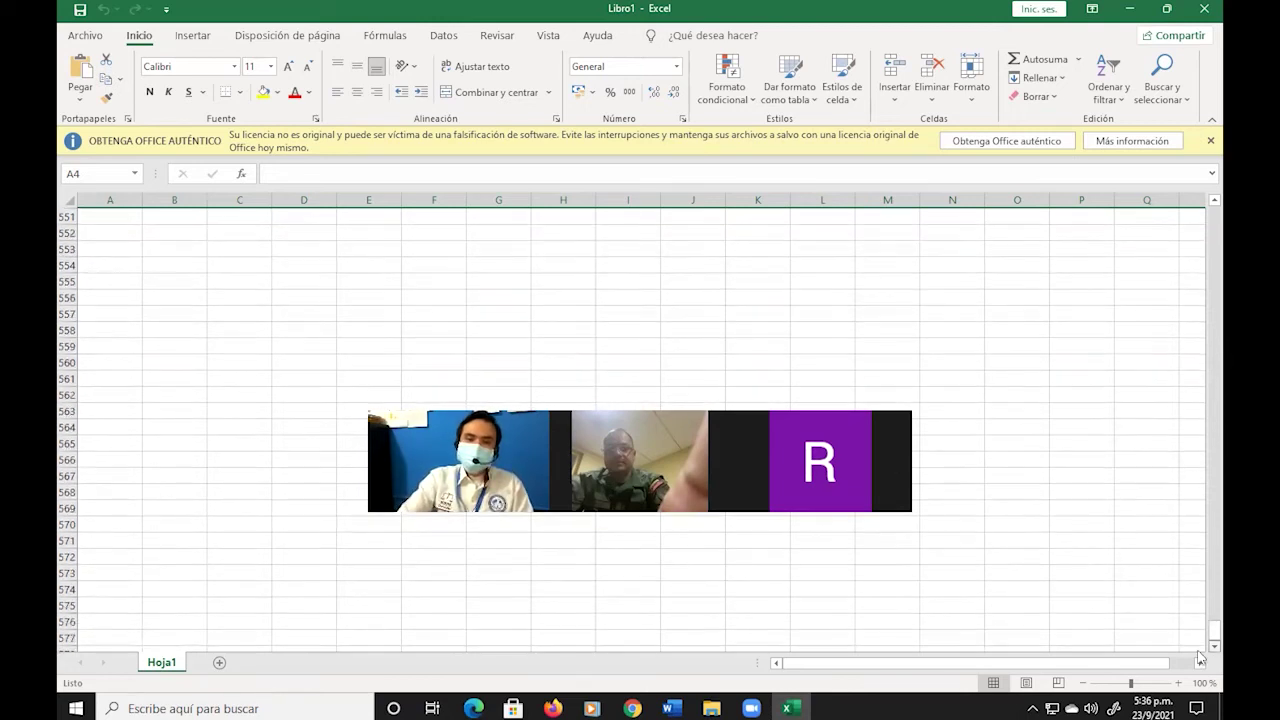
pyautogui.scroll(-4, 1200, 657)
pyautogui.scroll(-4, 1200, 657)
pyautogui.scroll(-3, 1200, 657)
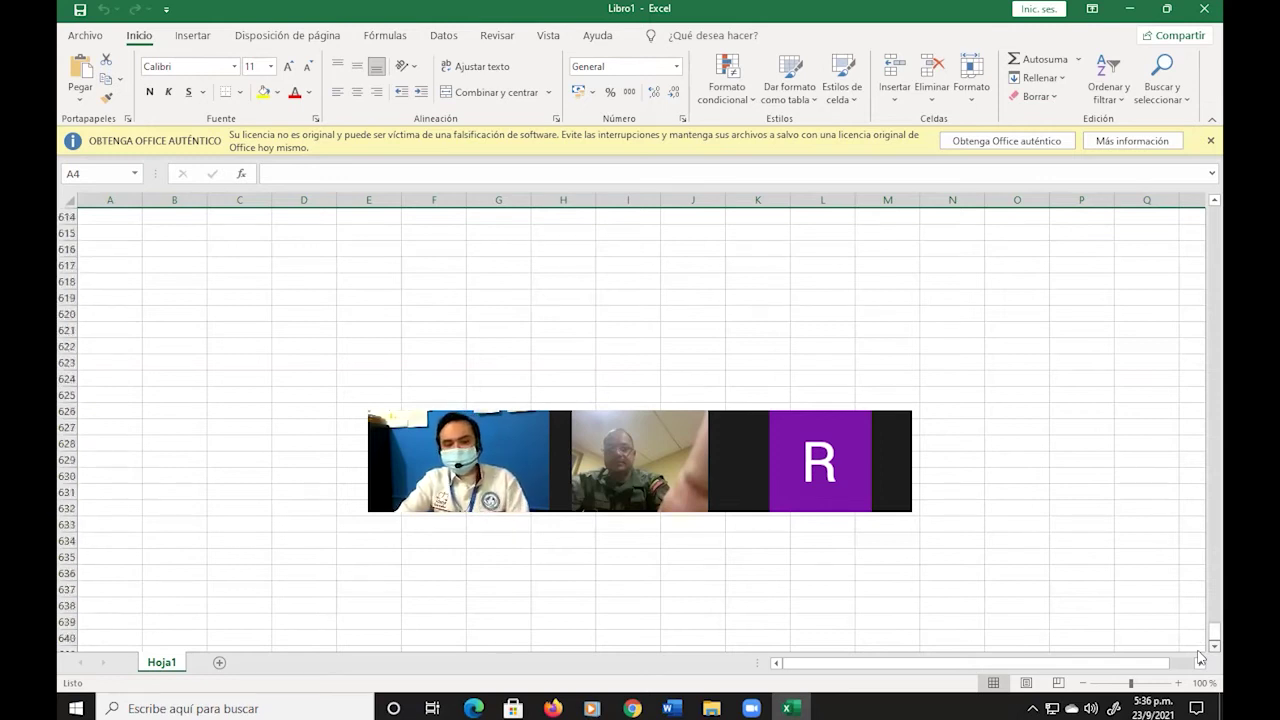
pyautogui.scroll(-11, 1200, 657)
pyautogui.scroll(-4, 1200, 657)
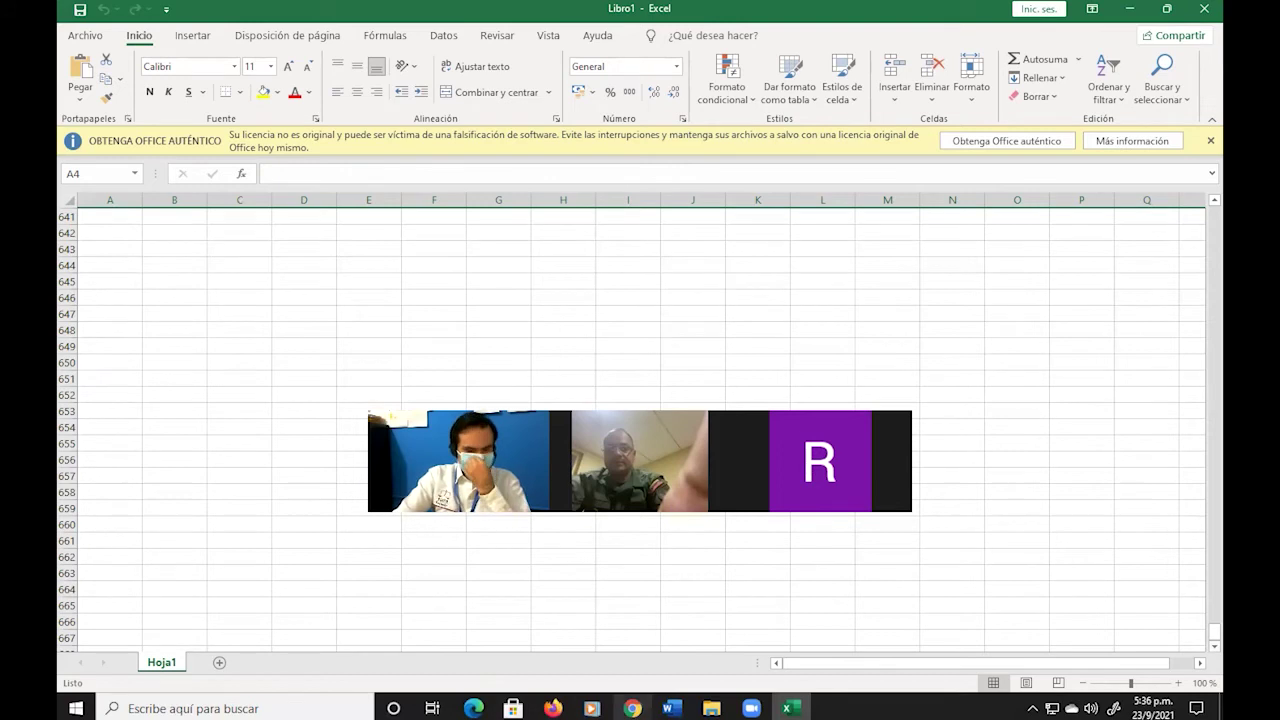
# - Expand '3- Columnas', highlight 'verticales' and 'Se identifican con letras', then return to Excel
pyautogui.moveTo(632, 708)
pyautogui.click(625, 630)
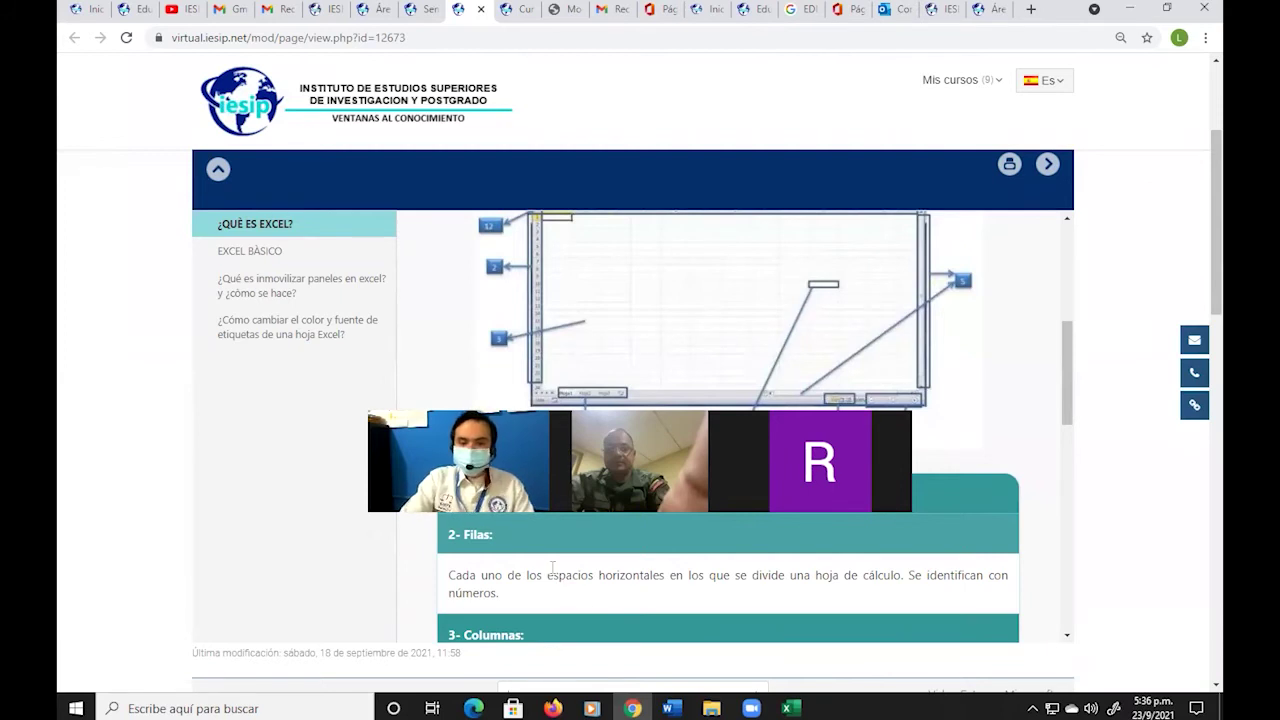
pyautogui.scroll(-1, 520, 578)
pyautogui.click(507, 567)
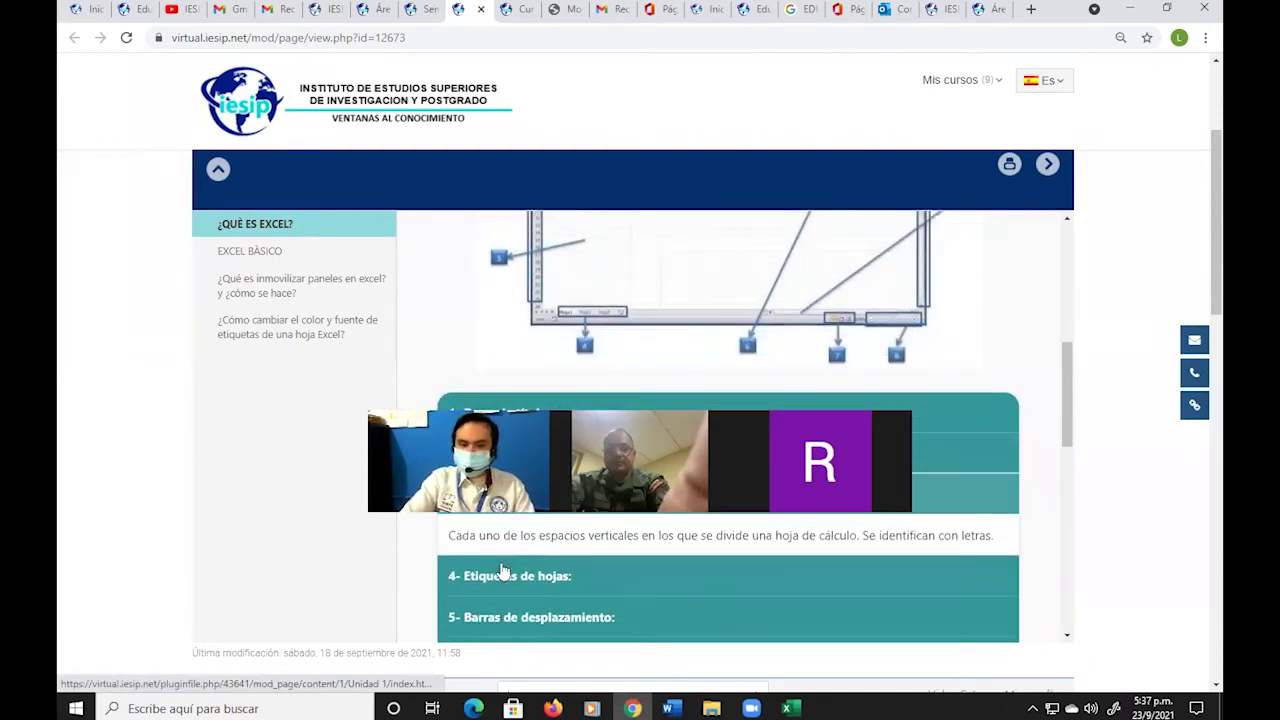
pyautogui.scroll(1, 500, 590)
pyautogui.moveTo(461, 615)
pyautogui.mouseDown()
pyautogui.moveTo(585, 570)
pyautogui.moveTo(640, 528)
pyautogui.mouseUp()
pyautogui.click(590, 528)
pyautogui.scroll(1, 720, 585)
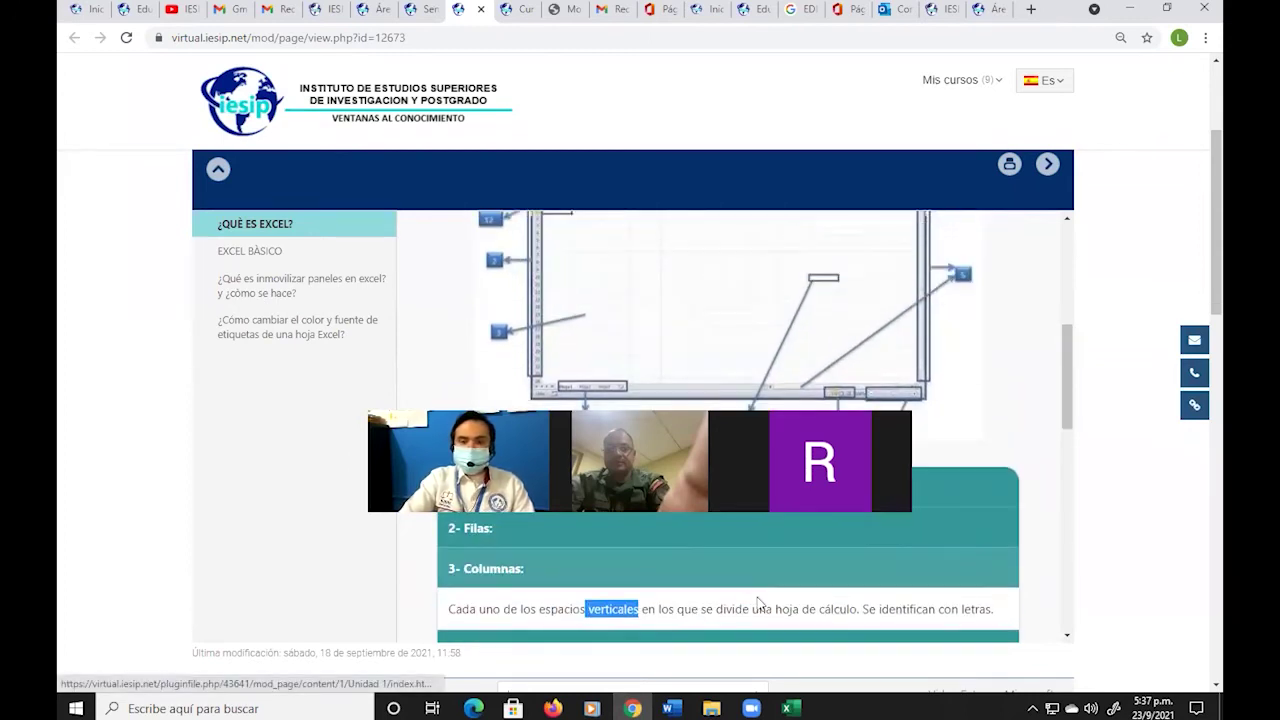
pyautogui.click(788, 622)
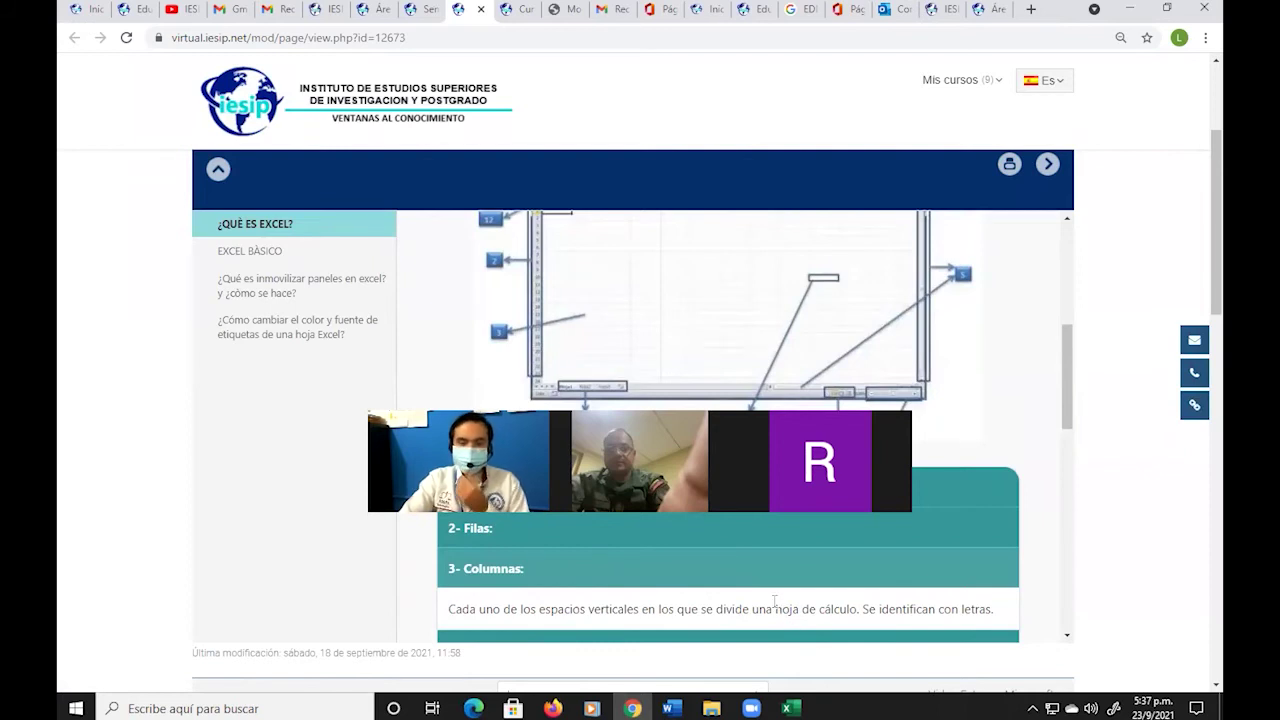
pyautogui.moveTo(863, 608); pyautogui.dragTo(993, 610)
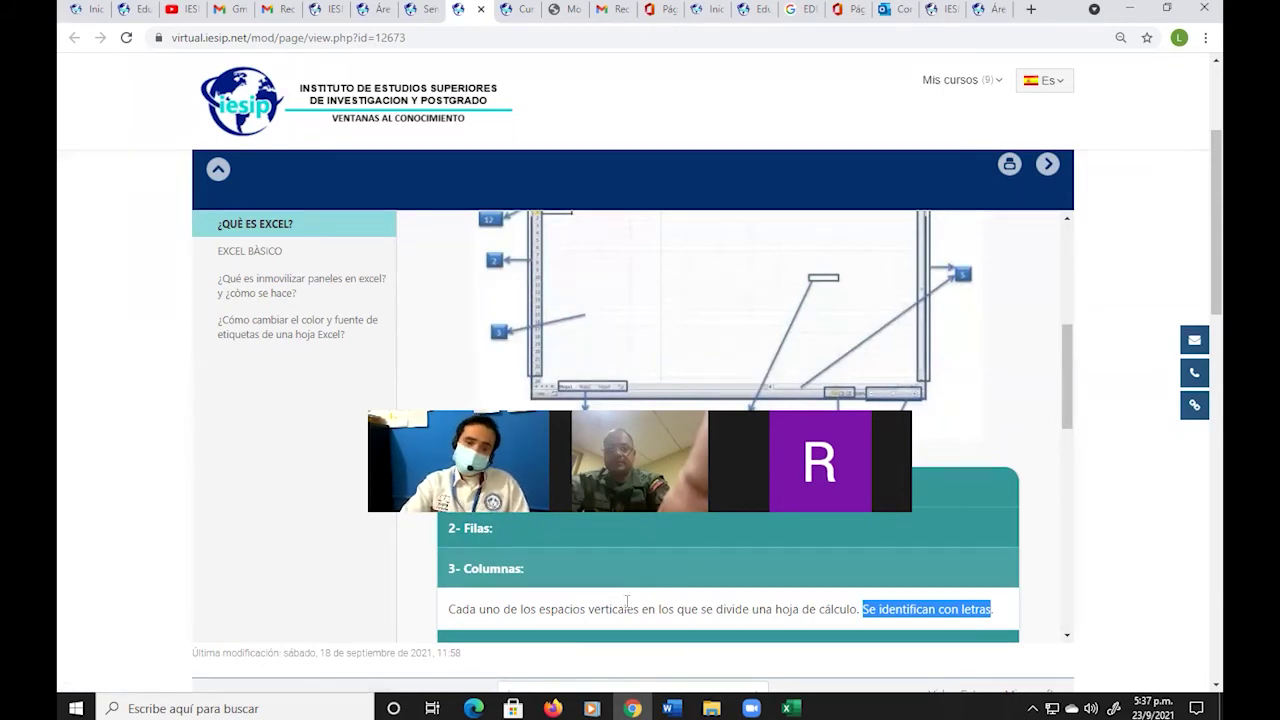
pyautogui.click(789, 708)
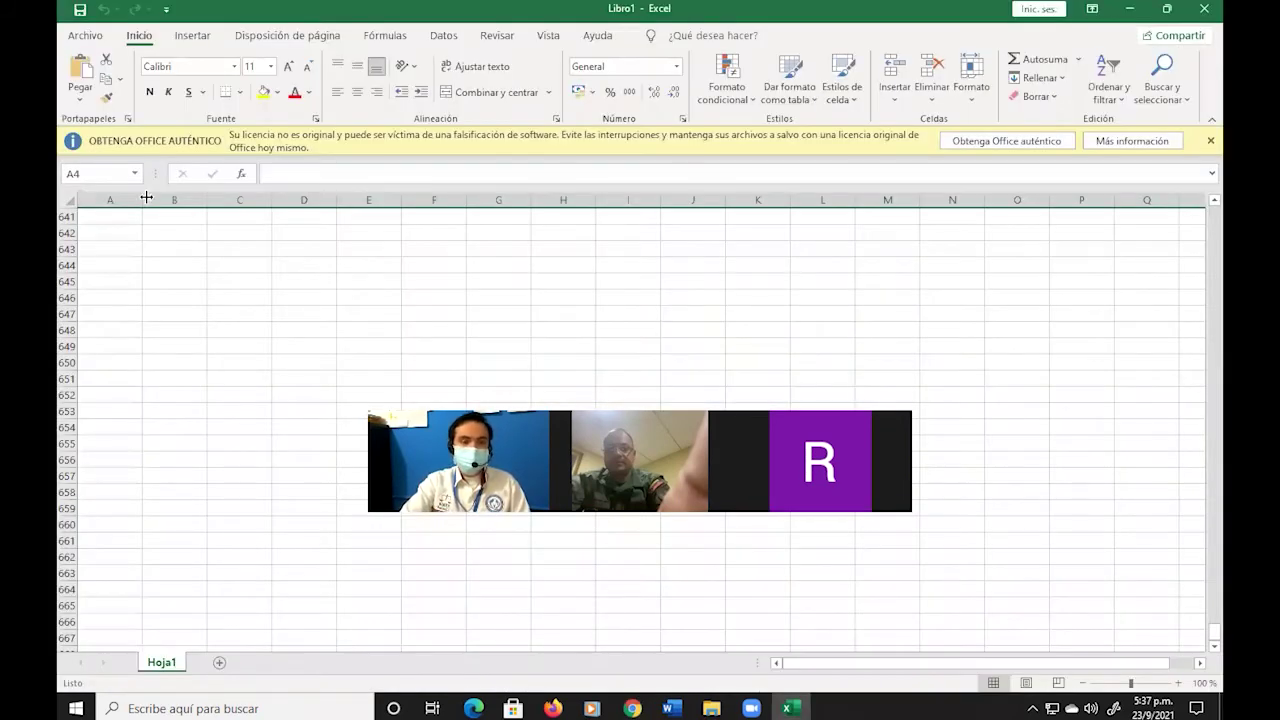
# - Select column A in Excel, then open the lesson's '4- Etiquetas de hojas' section
pyautogui.click(111, 200)
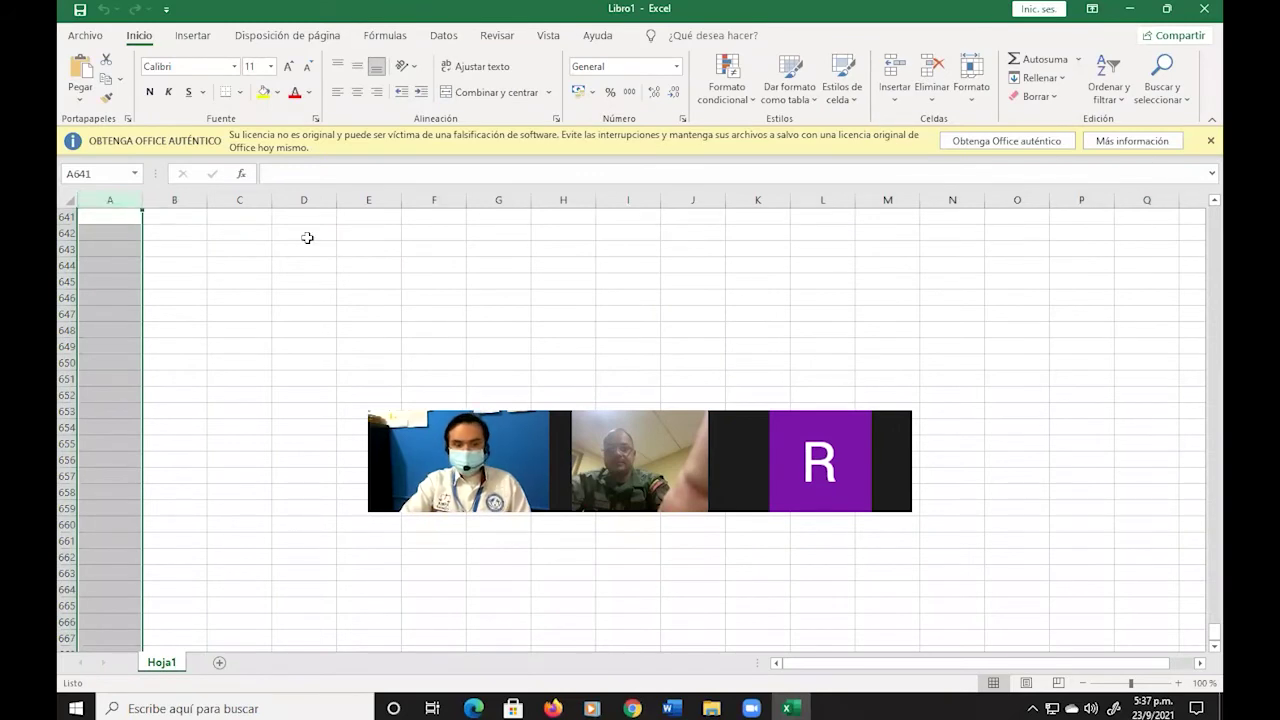
pyautogui.hotkey('alt', 'Tab')
pyautogui.click(489, 568)
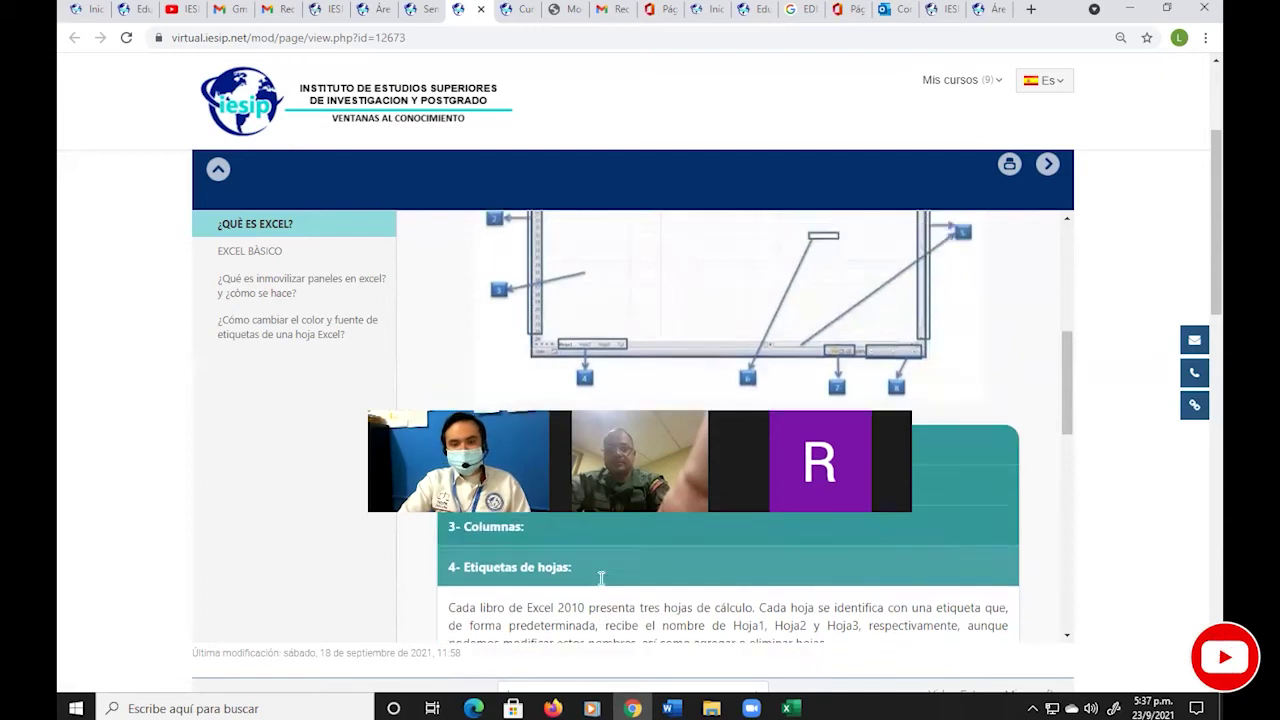
pyautogui.scroll(3, 600, 580)
pyautogui.scroll(-1, 587, 631)
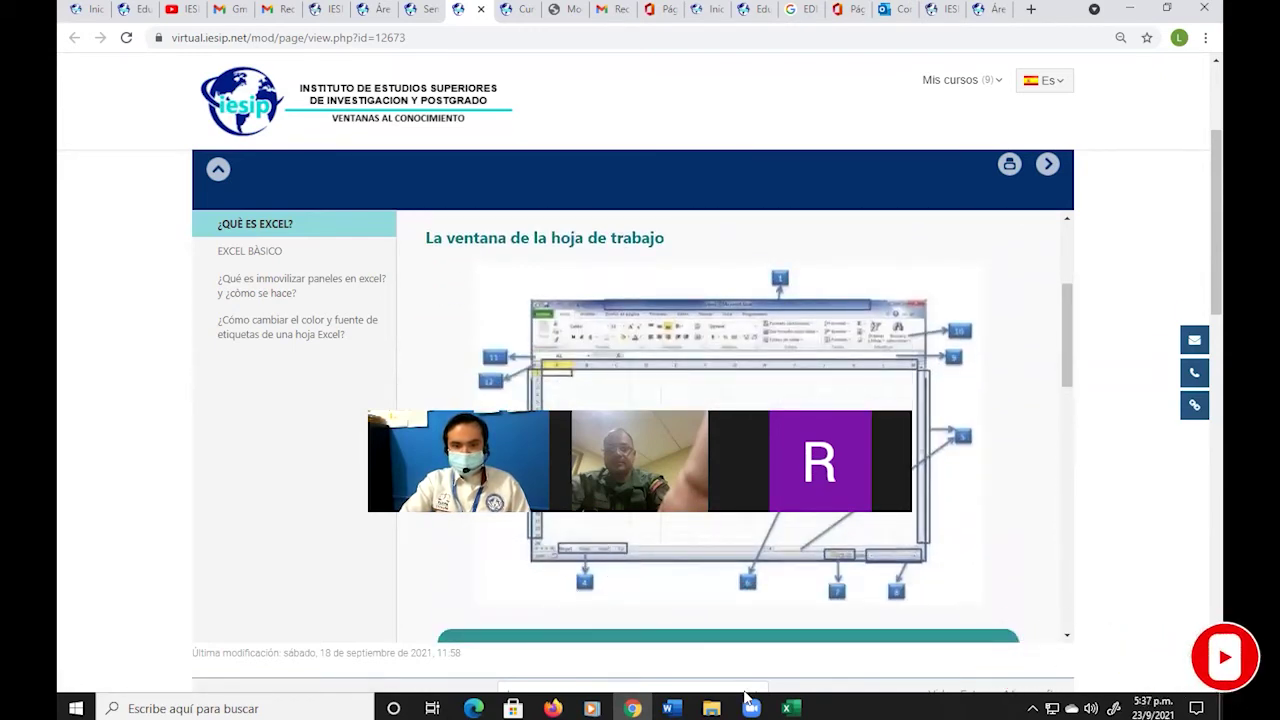
pyautogui.click(787, 708)
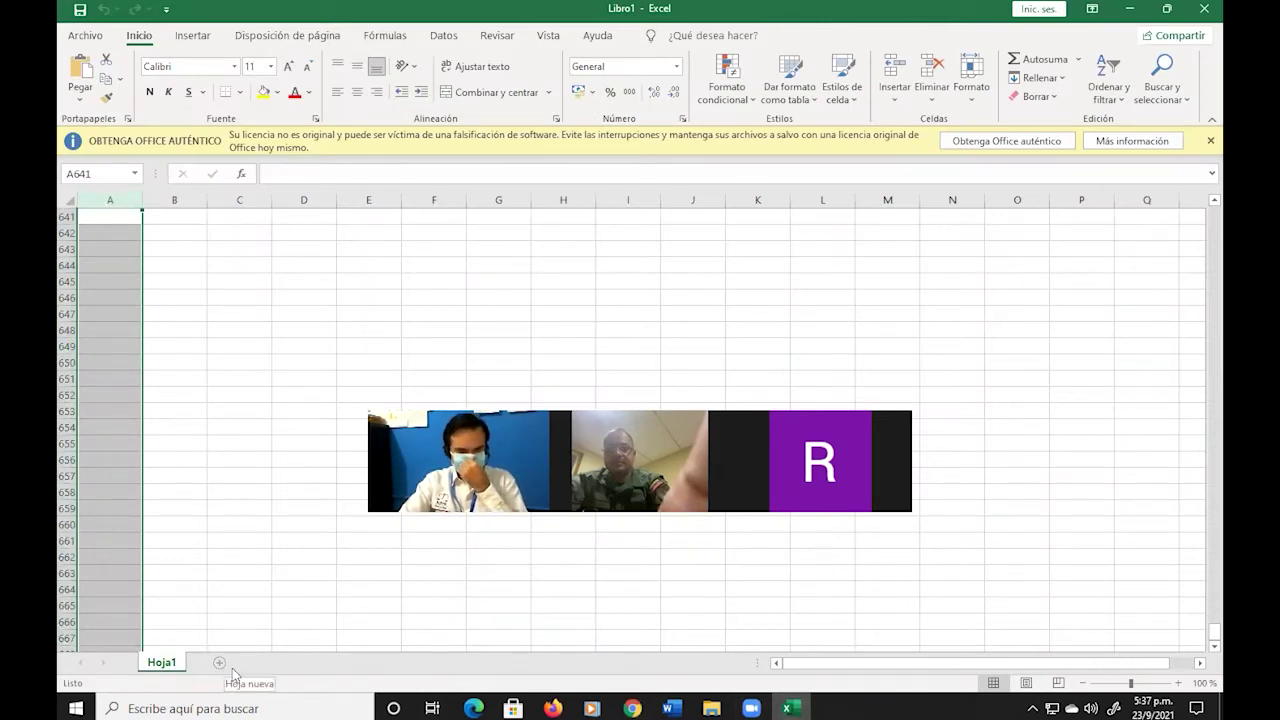
# - Highlight 'presenta tres hojas de cálculo' and 'estos nombres' in the sheet-tabs paragraph, then return to Excel
pyautogui.click(632, 708)
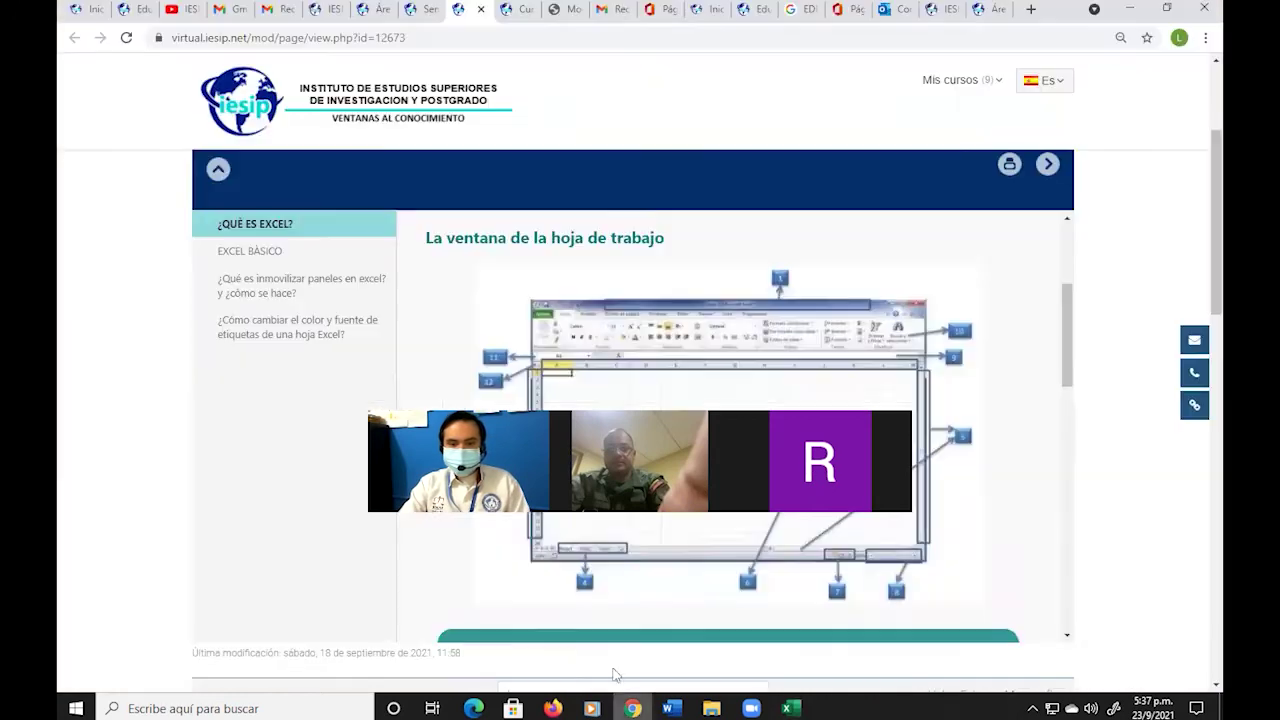
pyautogui.scroll(-3, 569, 592)
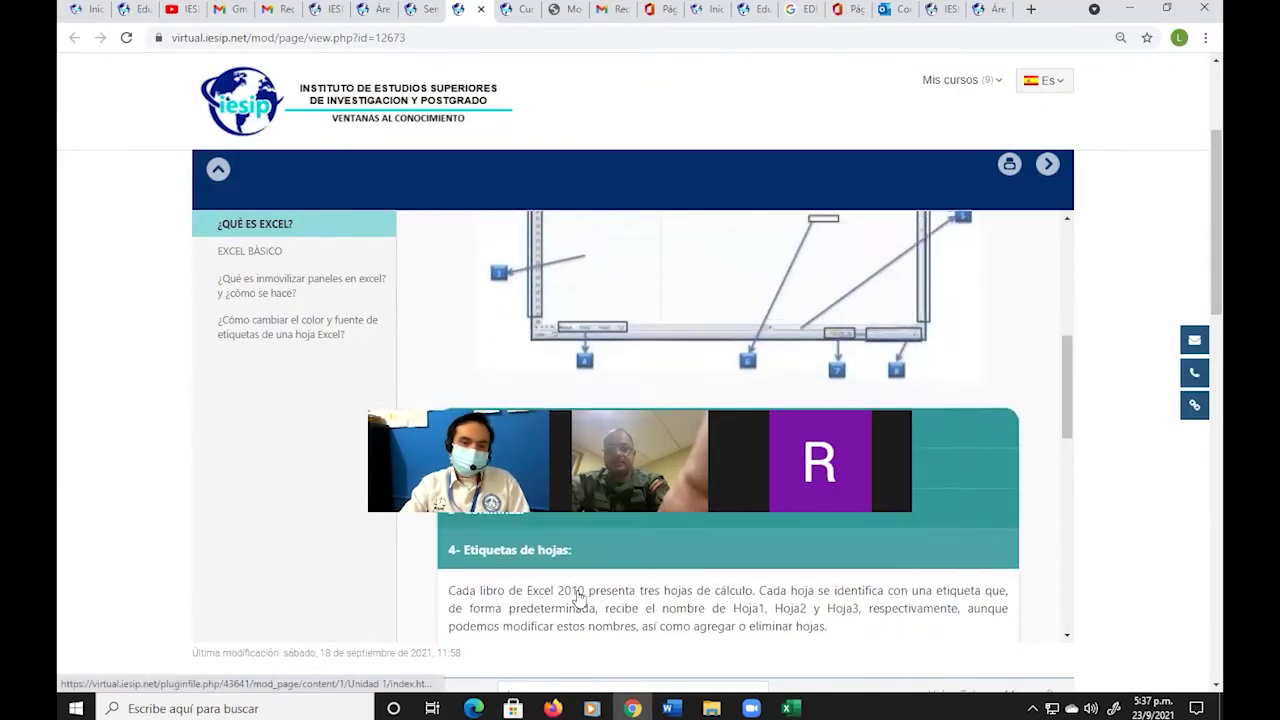
pyautogui.moveTo(448, 568); pyautogui.dragTo(749, 568)
pyautogui.click(585, 568)
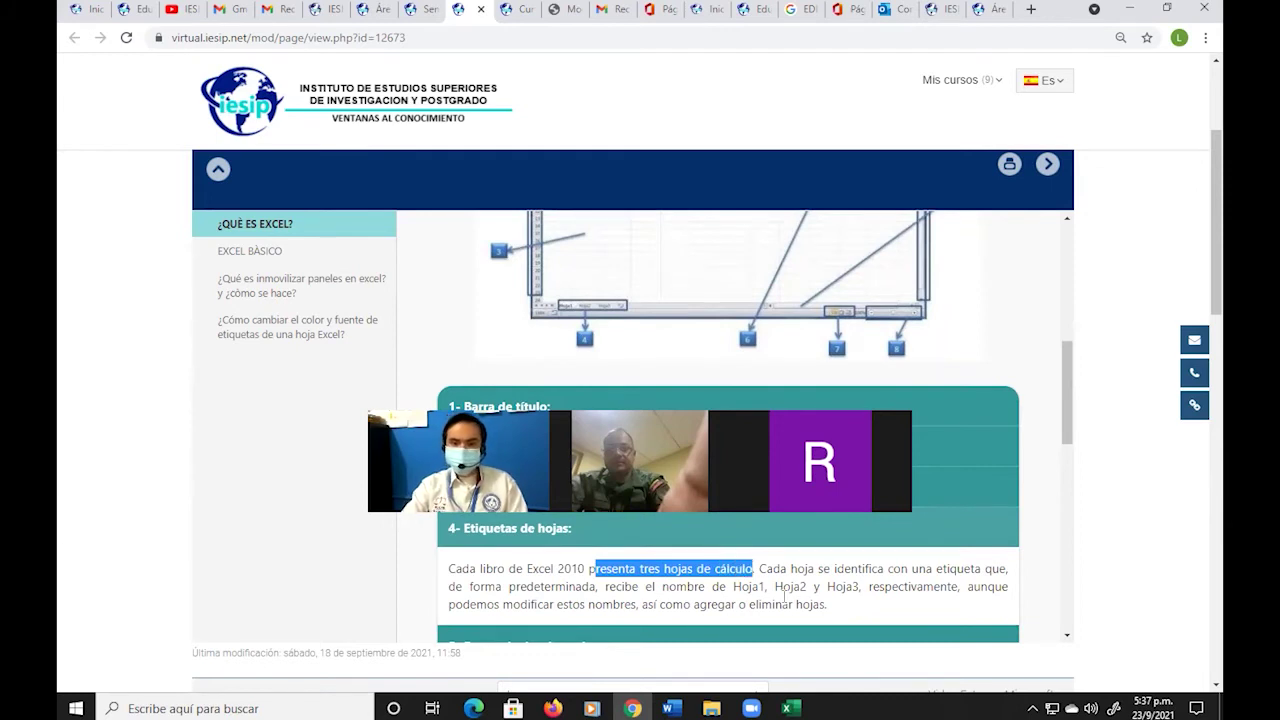
pyautogui.click(785, 600)
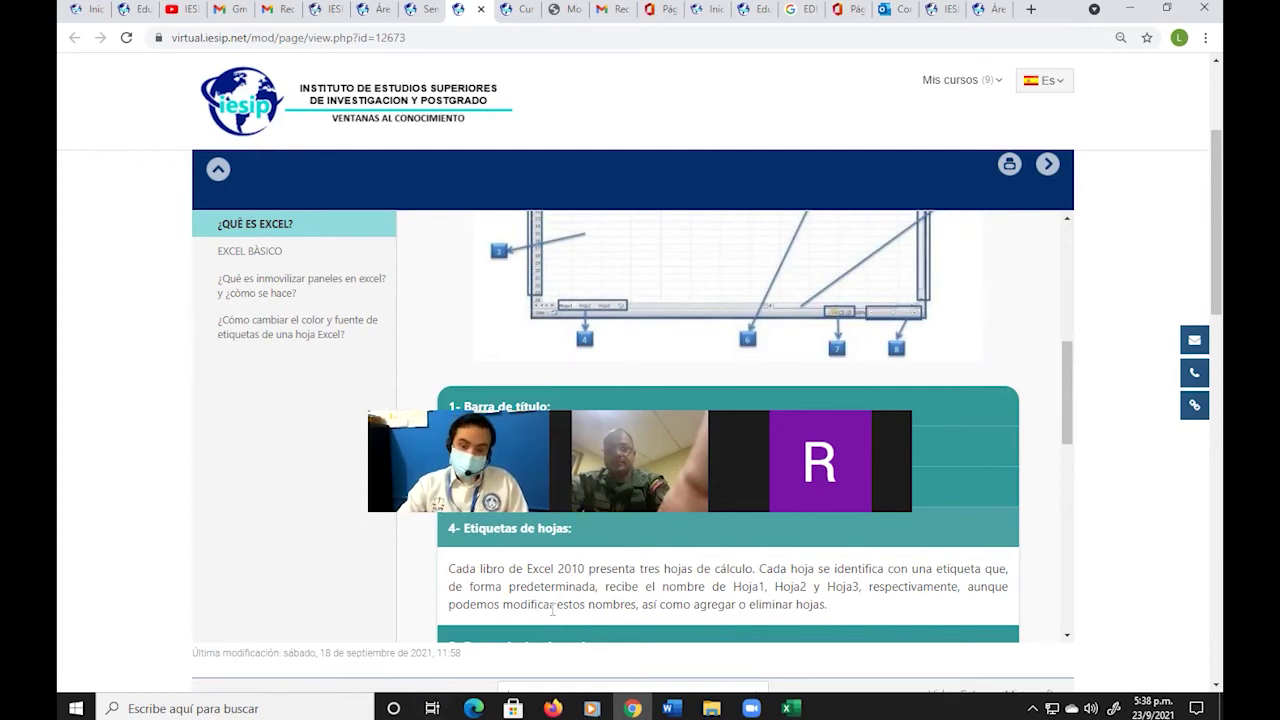
pyautogui.moveTo(553, 601); pyautogui.dragTo(644, 601)
pyautogui.click(672, 603)
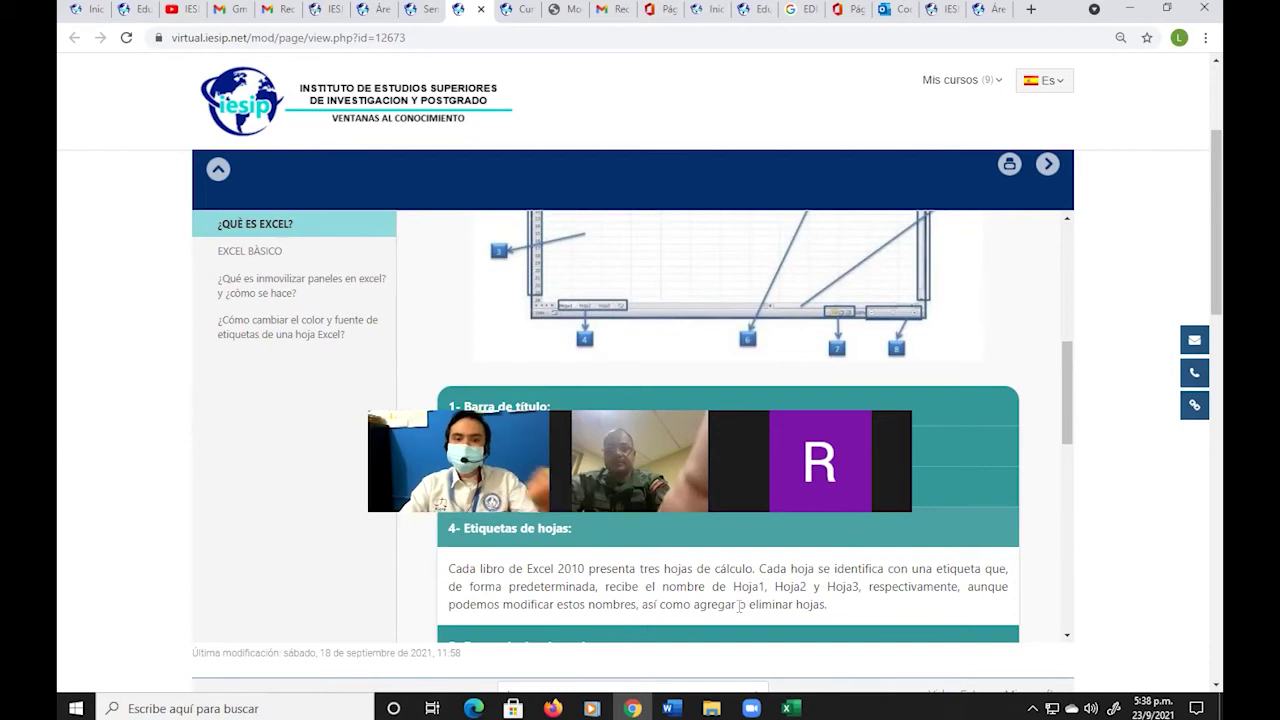
pyautogui.click(787, 706)
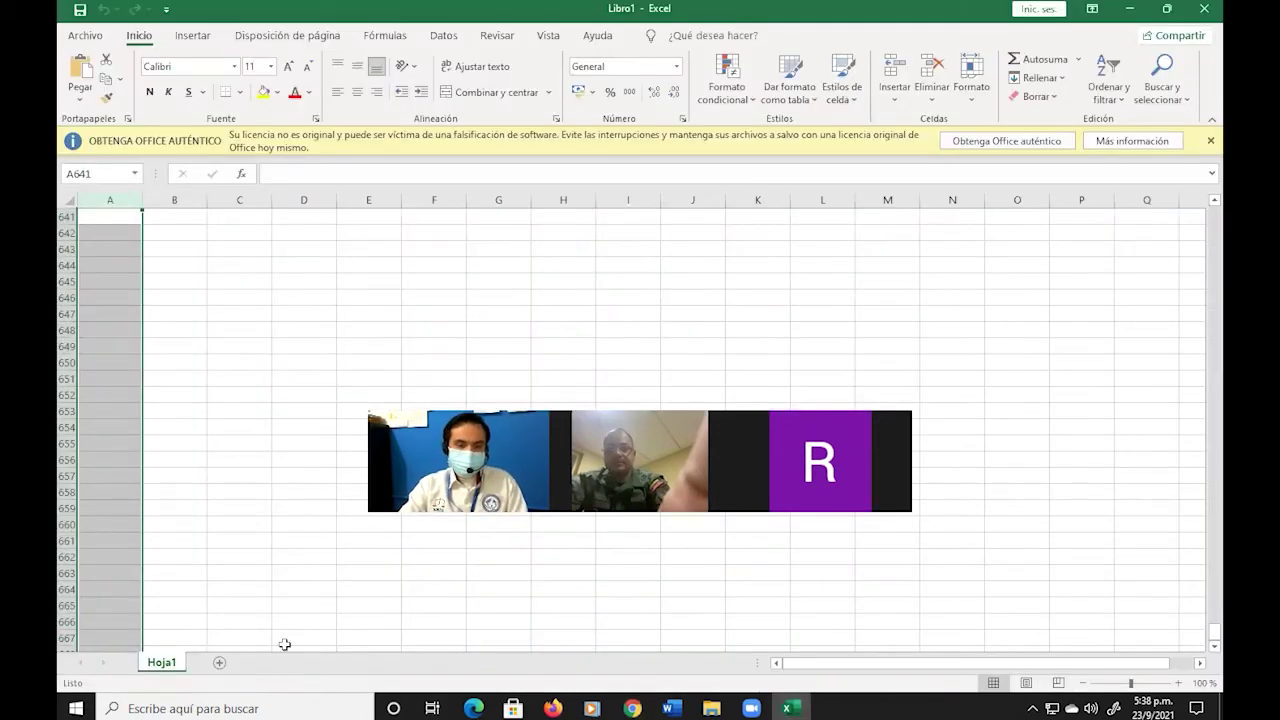
# - Rename the Hoja1 sheet tab to Prueba
pyautogui.click(287, 640)
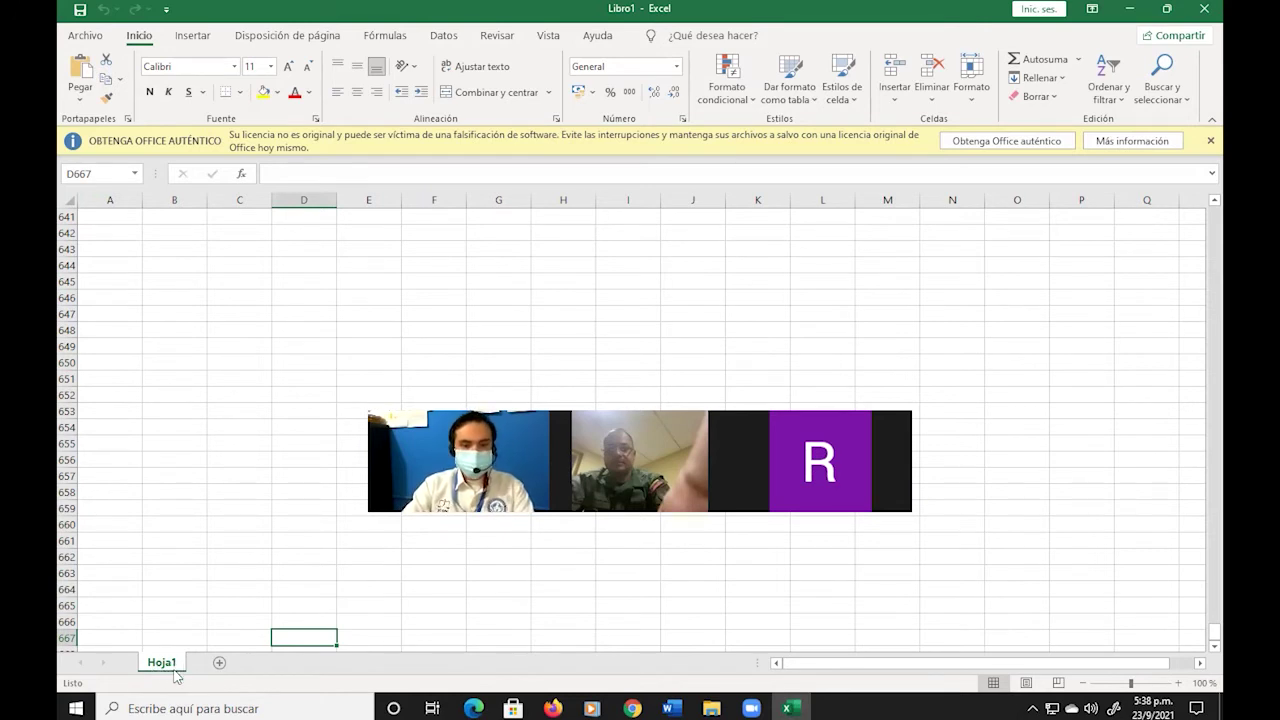
pyautogui.doubleClick(176, 664)
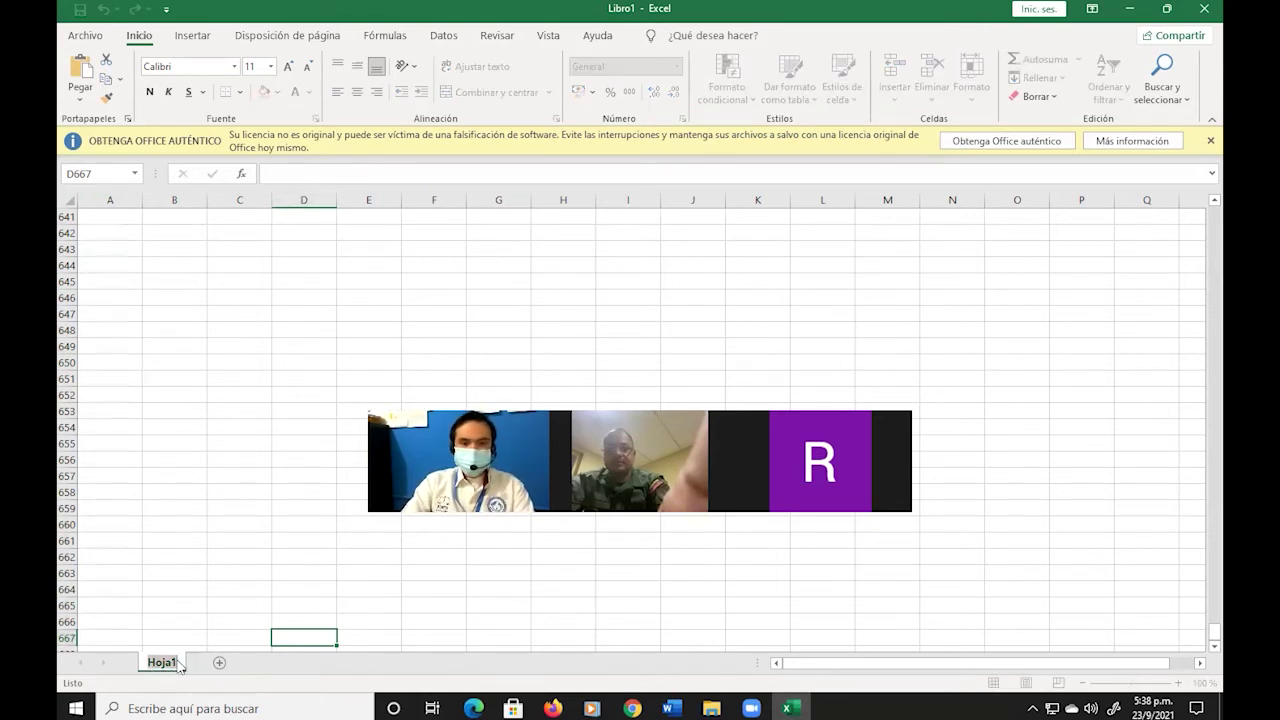
pyautogui.write('Prueba')
pyautogui.click(433, 621)
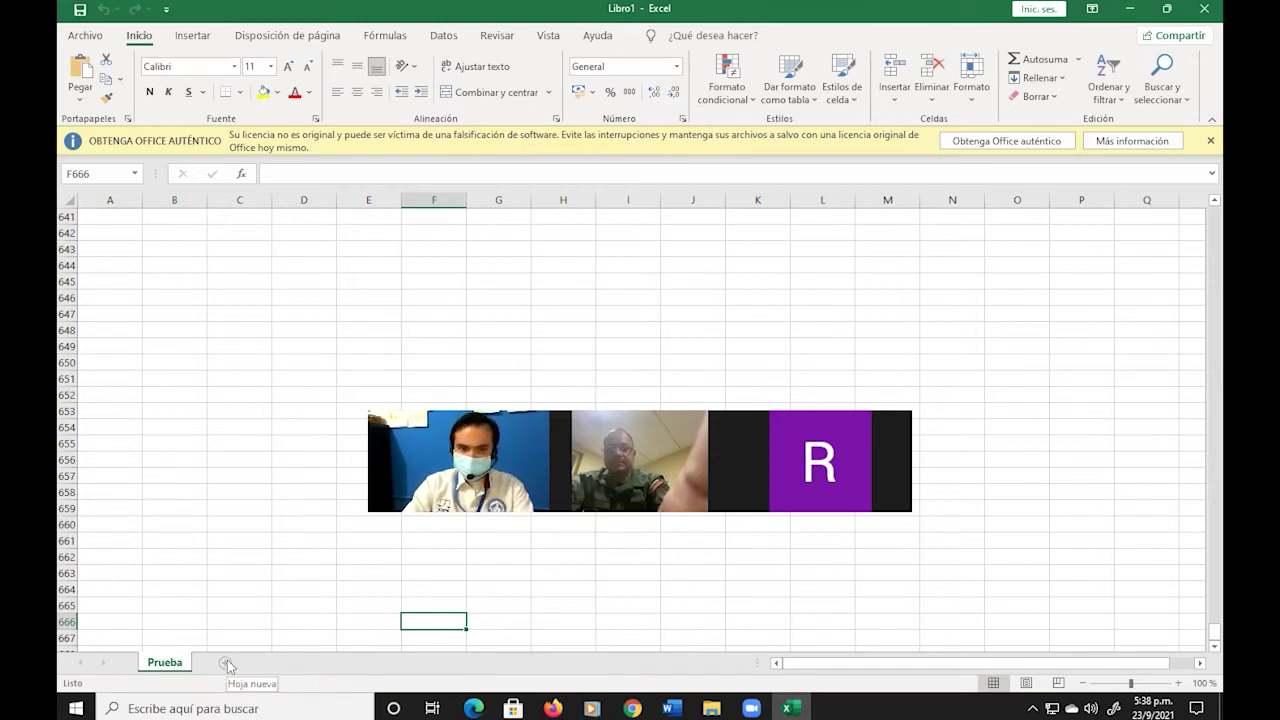
# - Add six new sheets, Hoja2 through Hoja7, after the Prueba sheet
pyautogui.click(227, 663)
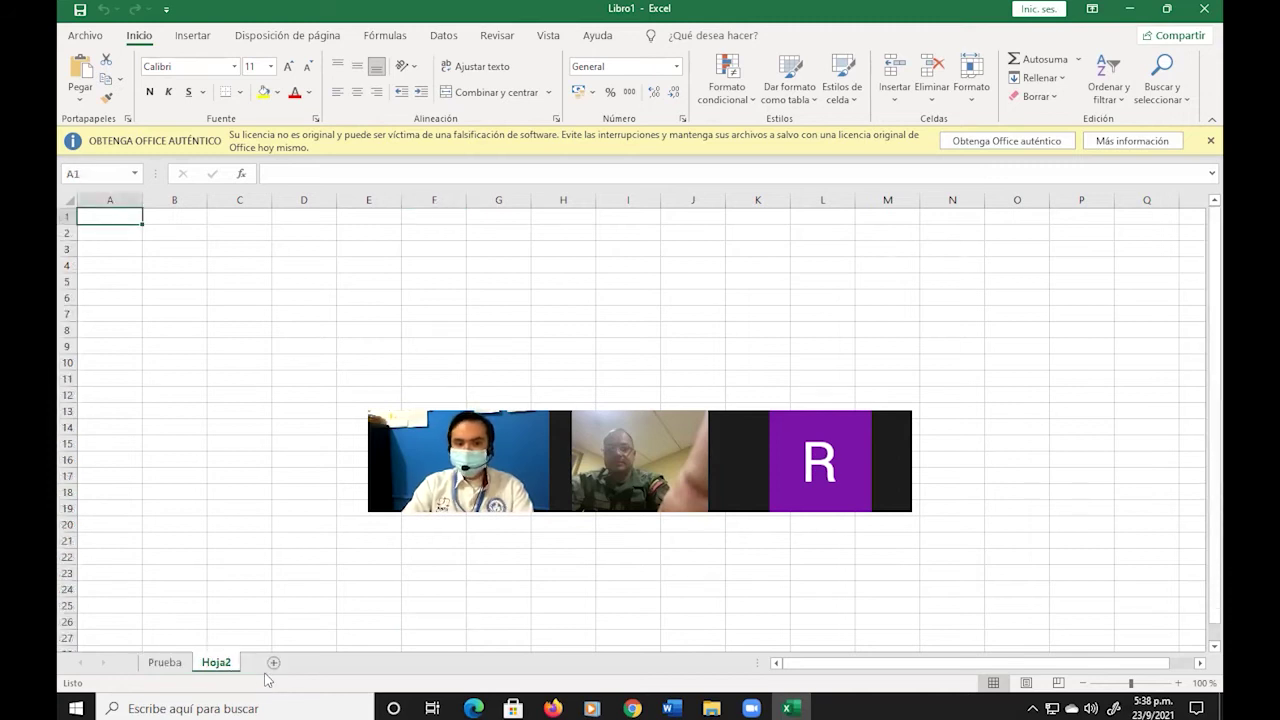
pyautogui.click(273, 663)
pyautogui.click(320, 664)
pyautogui.click(368, 664)
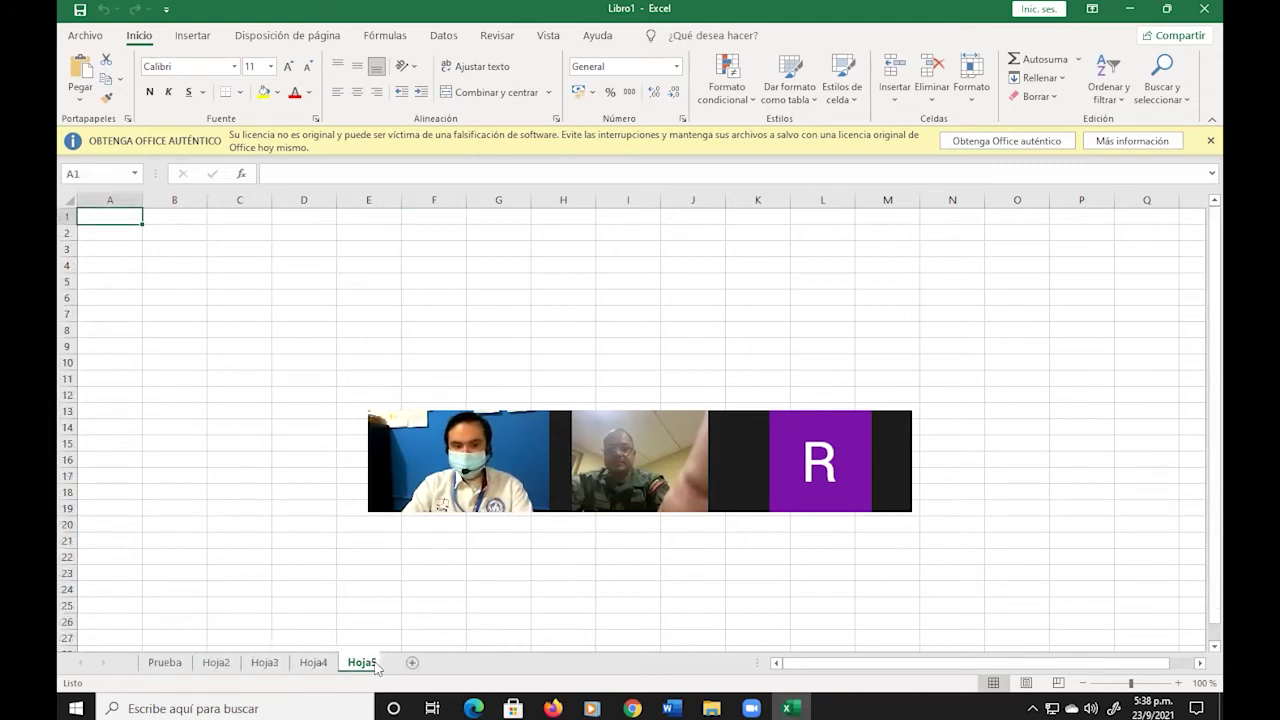
pyautogui.click(416, 664)
pyautogui.click(466, 663)
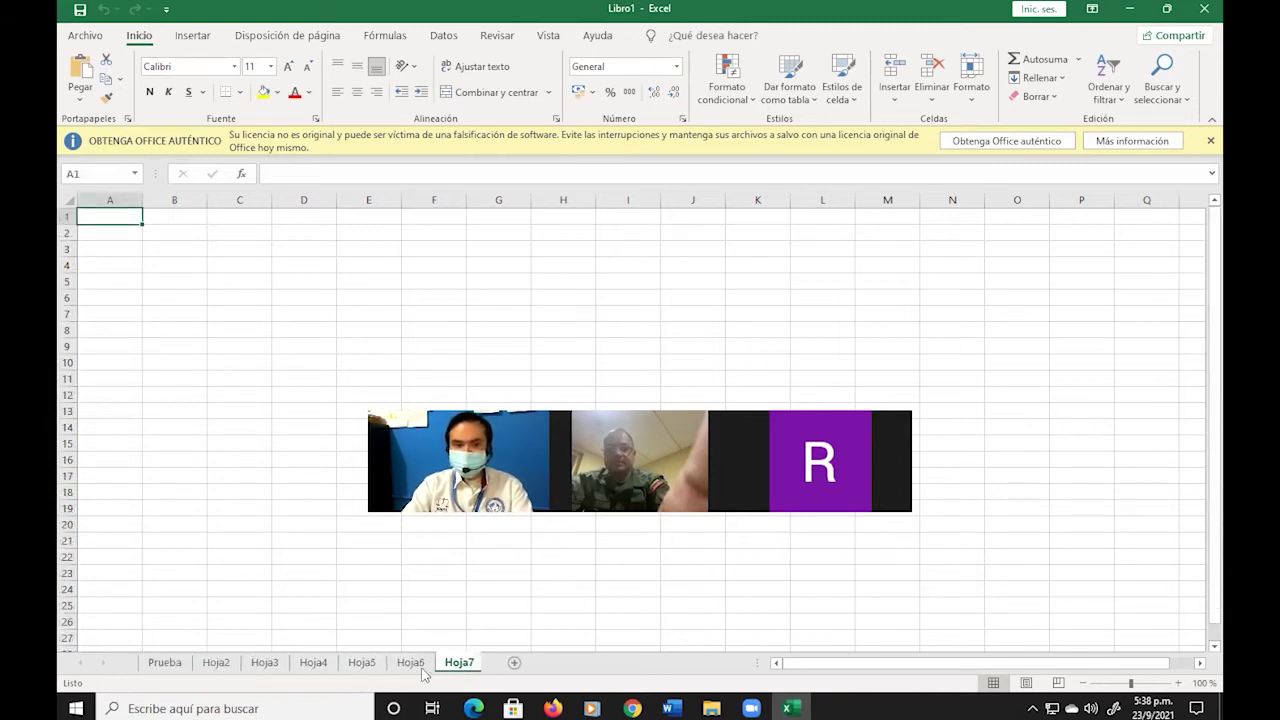
# - Rename the Hoja2 sheet to Prueba2 and select cell F25
pyautogui.click(216, 662)
pyautogui.write('Prueba2')
pyautogui.press('Return')
pyautogui.click(460, 606)
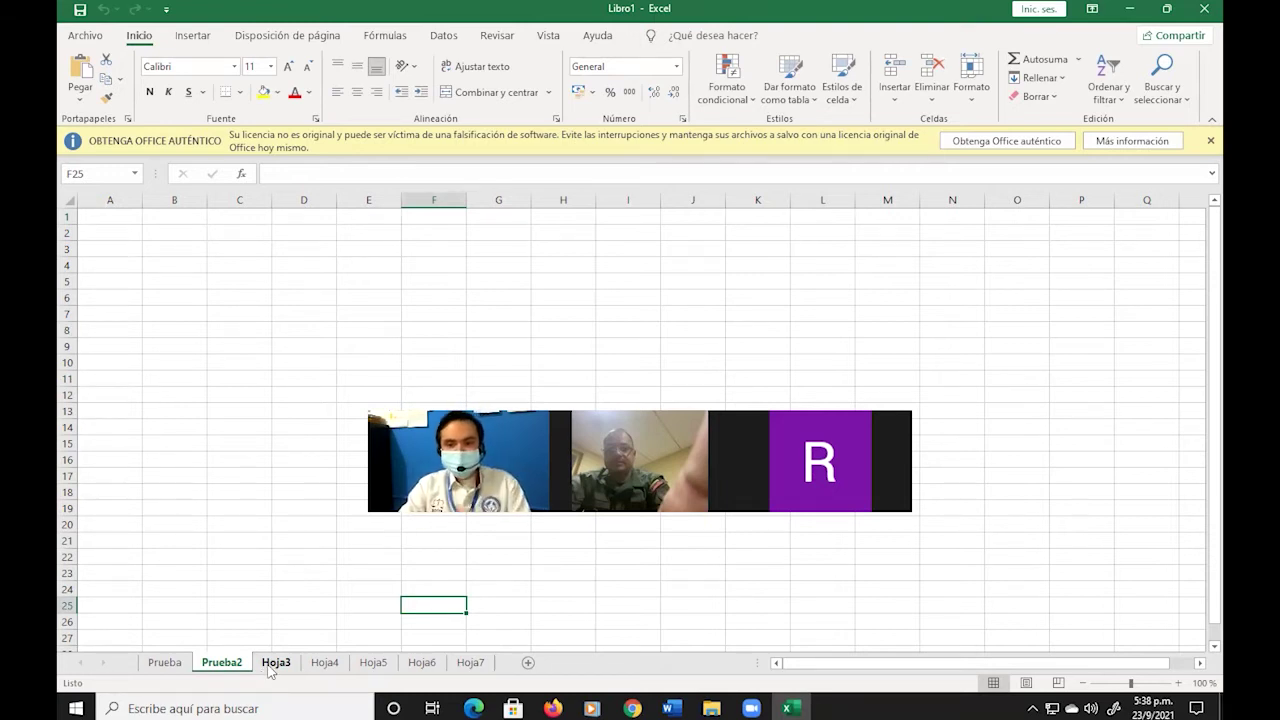
# - Try renaming Hoja3 to prueba2 and dismiss the name-already-in-use warning
pyautogui.doubleClick(273, 662)
pyautogui.write('prueba2')
pyautogui.press('Return')
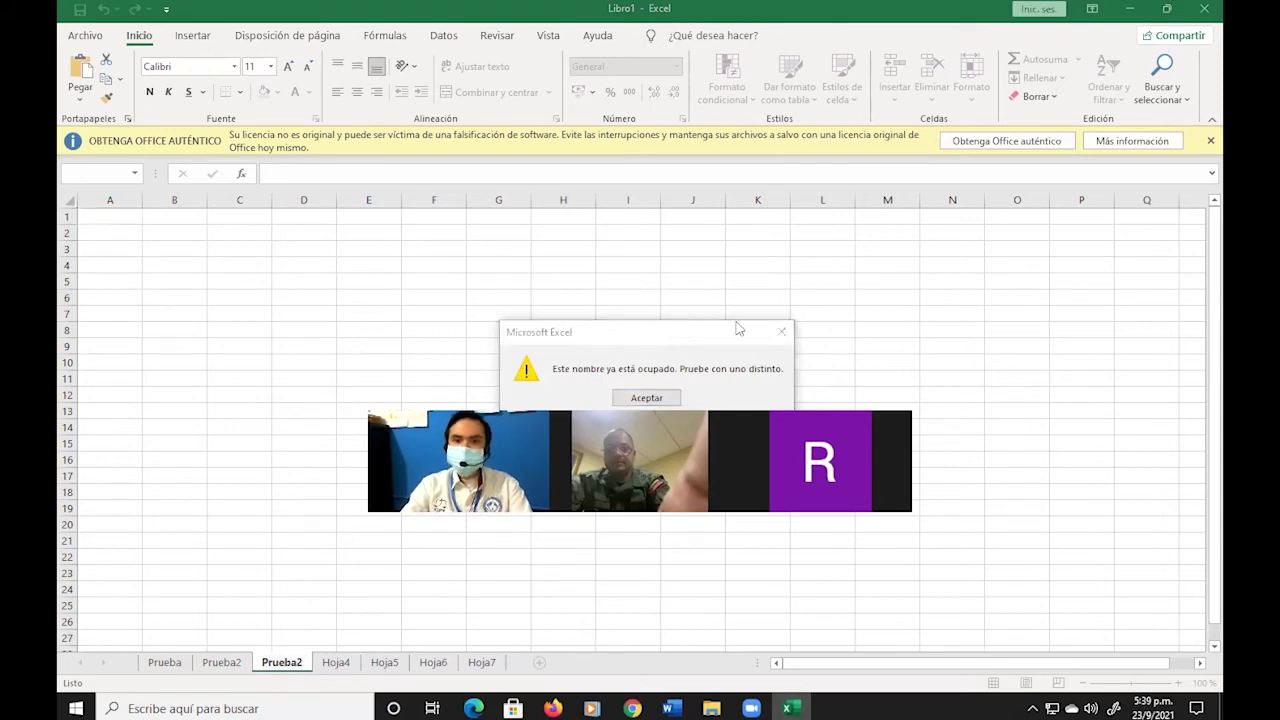
pyautogui.click(646, 398)
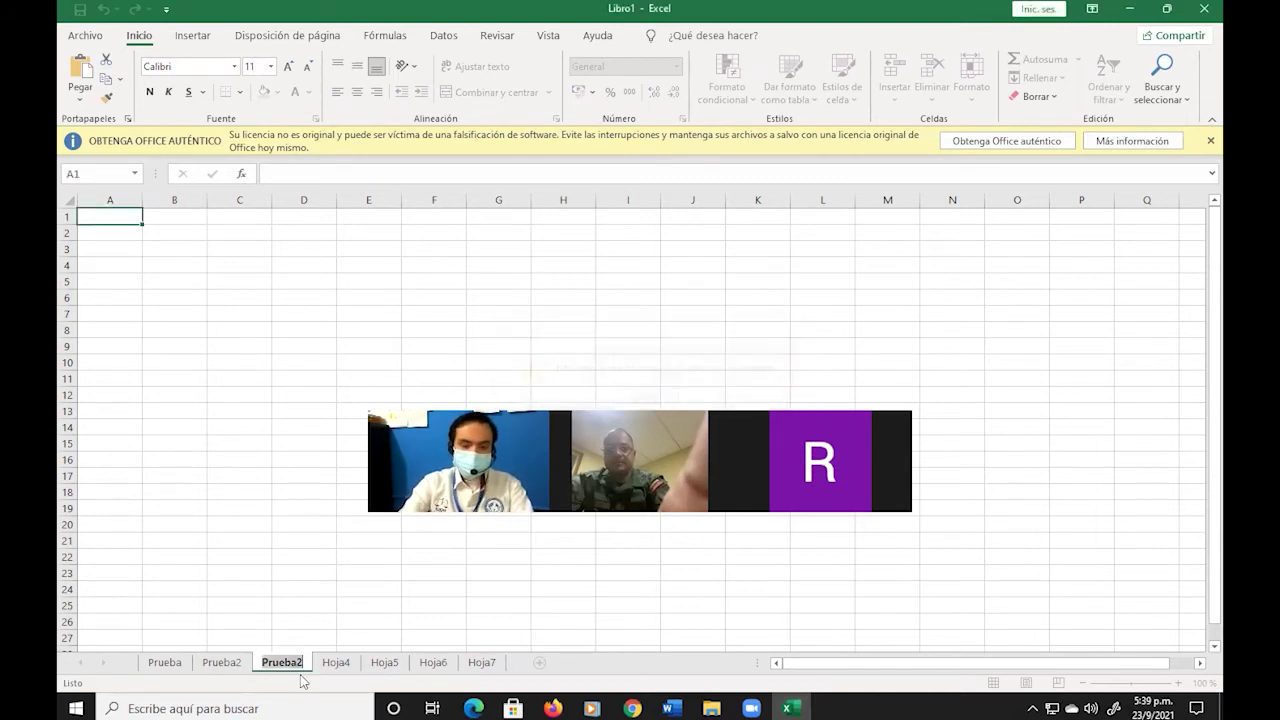
# - Rename Hoja3 to Prueba3 instead, then return to the course page in Chrome
pyautogui.press('Return')
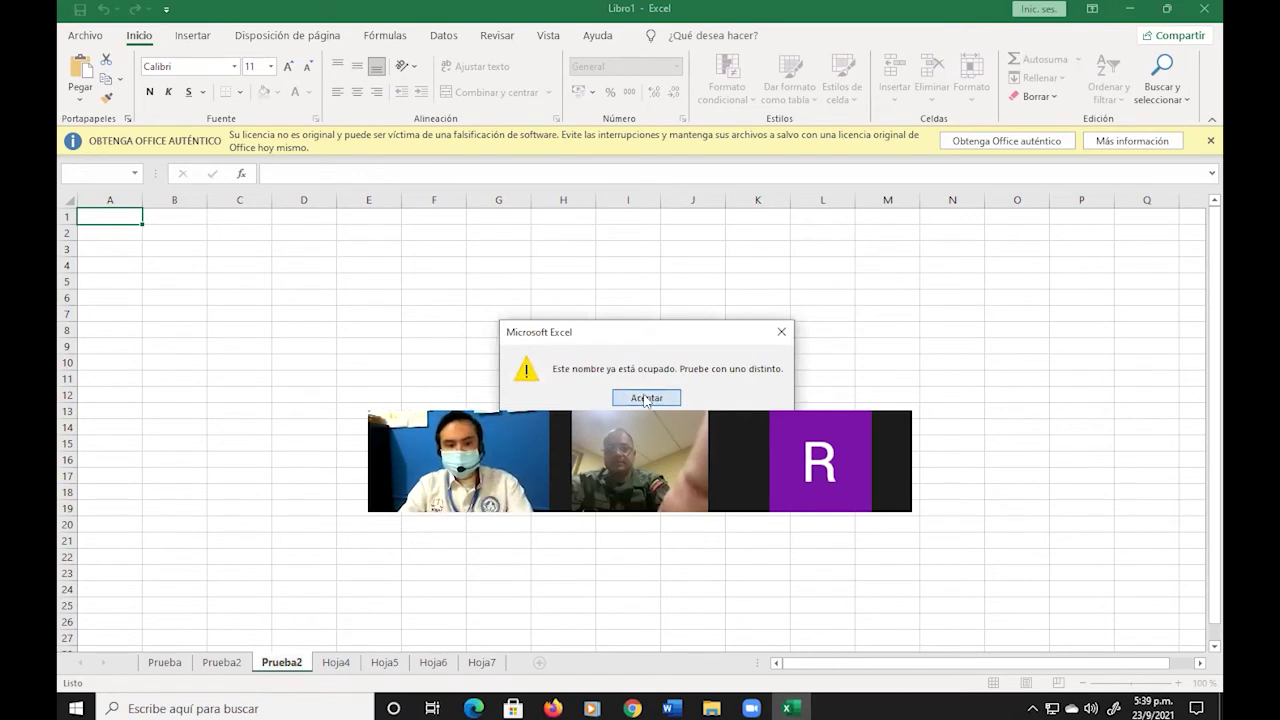
pyautogui.press('Return')
pyautogui.write('P')
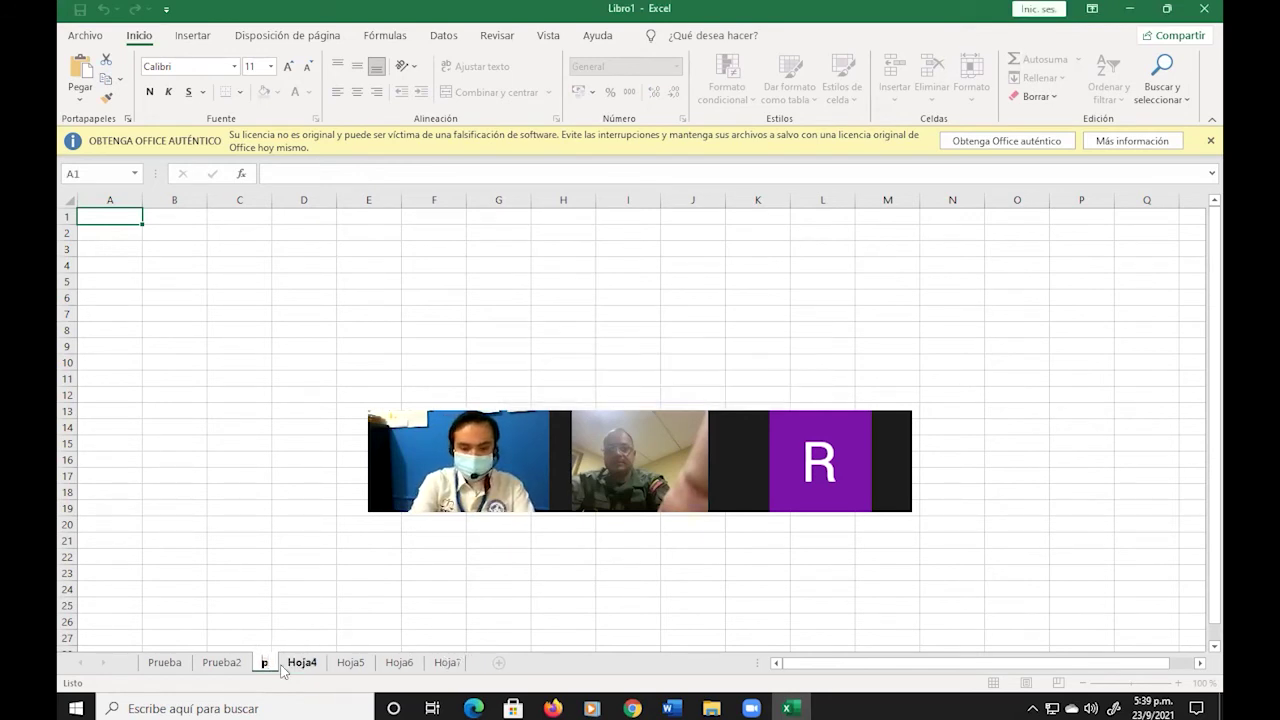
pyautogui.write('ractica')
pyautogui.click(626, 603)
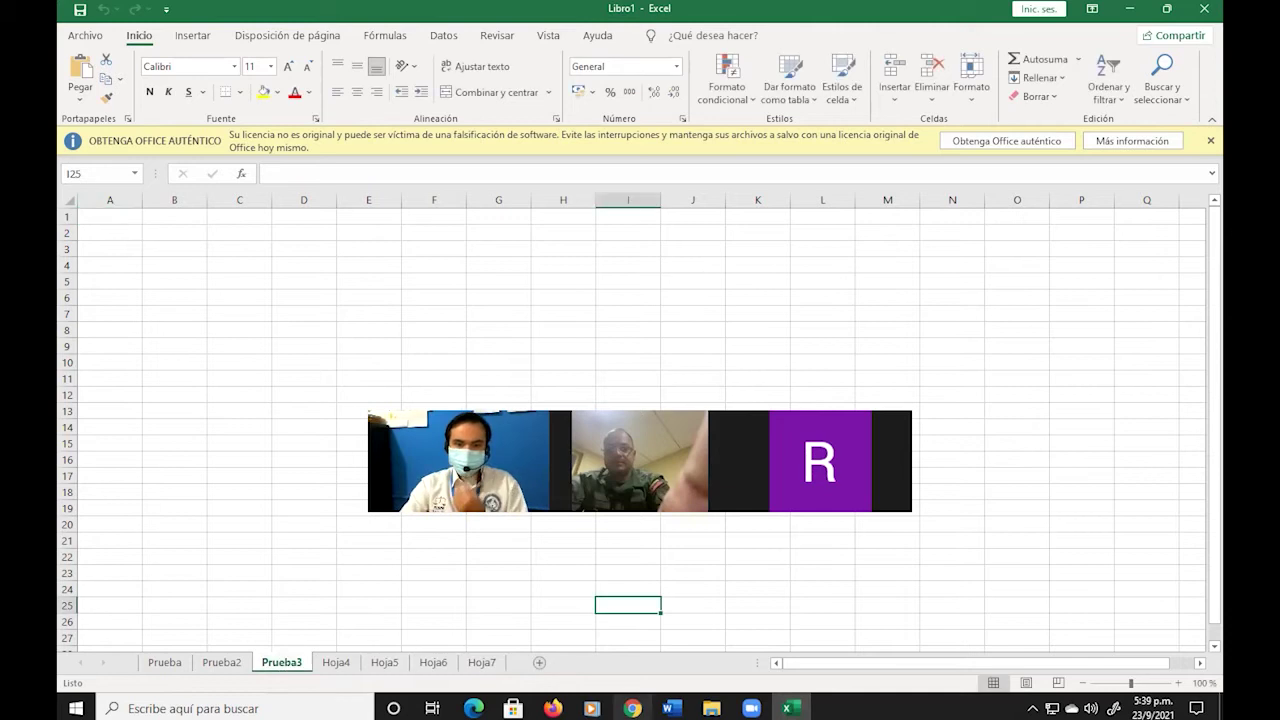
pyautogui.click(632, 708)
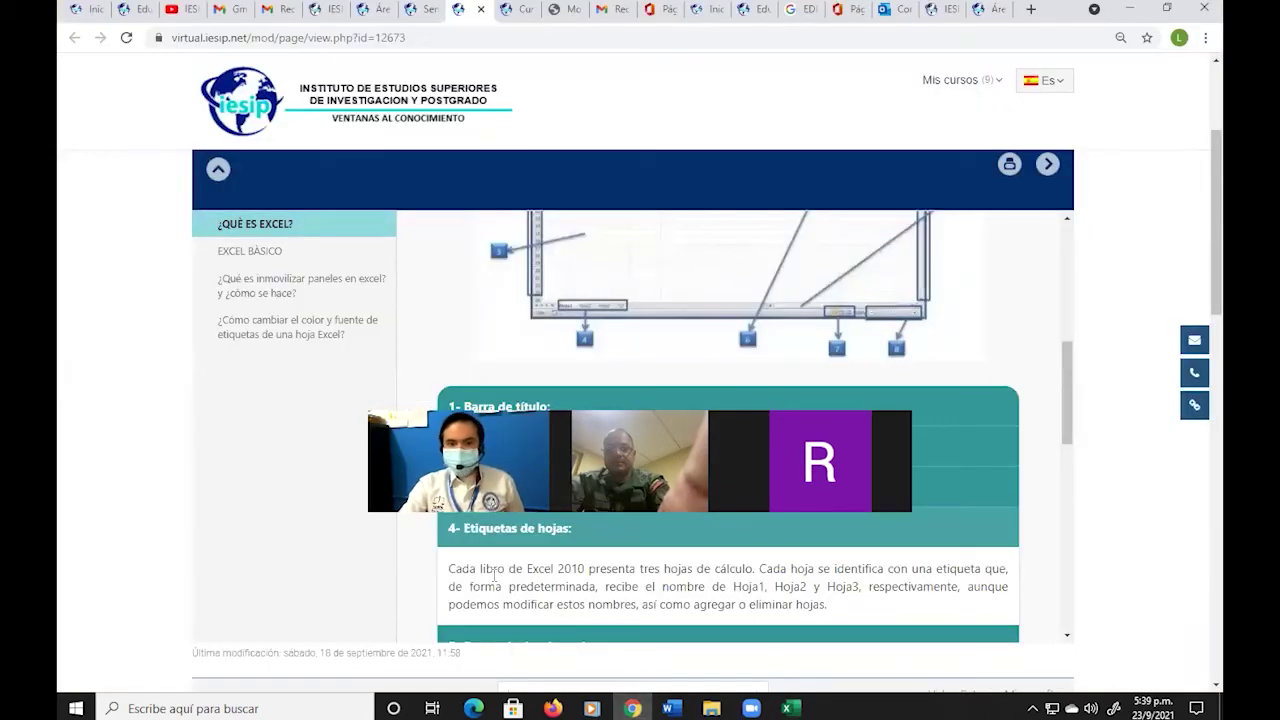
# - Expand the 5- Barras de desplazamiento section and highlight its description text
pyautogui.scroll(-2, 627, 595)
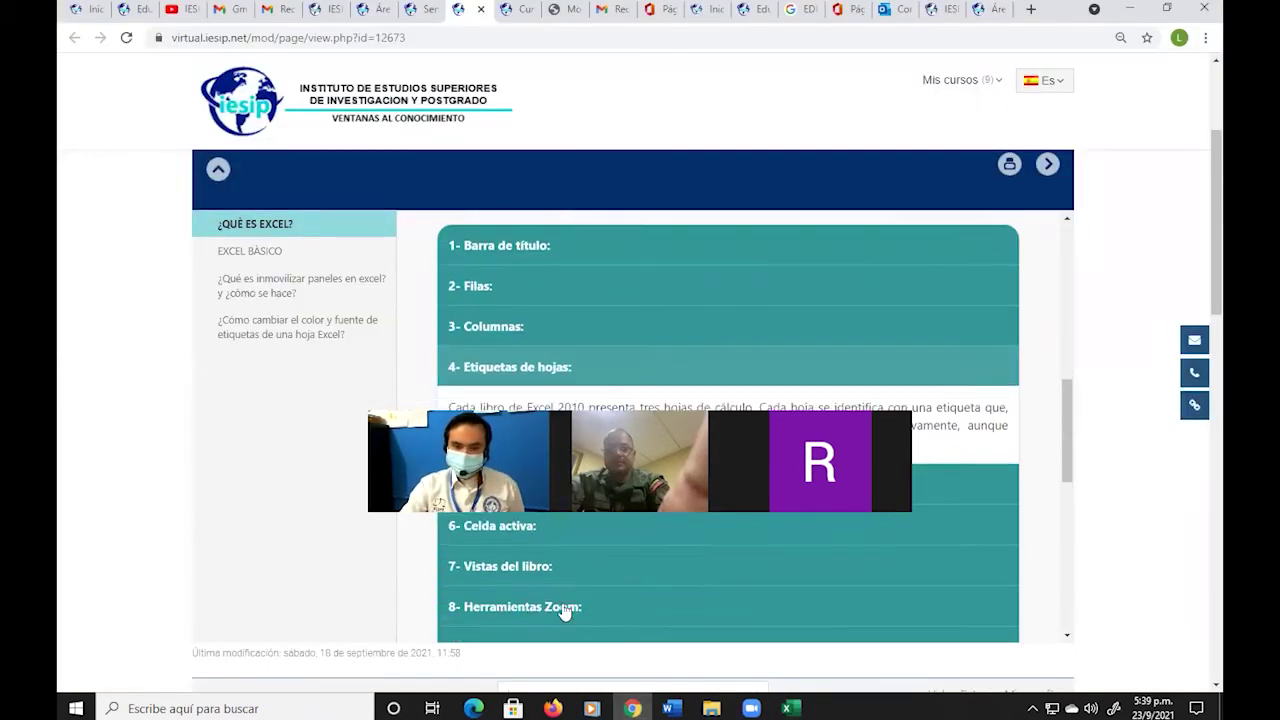
pyautogui.scroll(1, 563, 608)
pyautogui.click(585, 565)
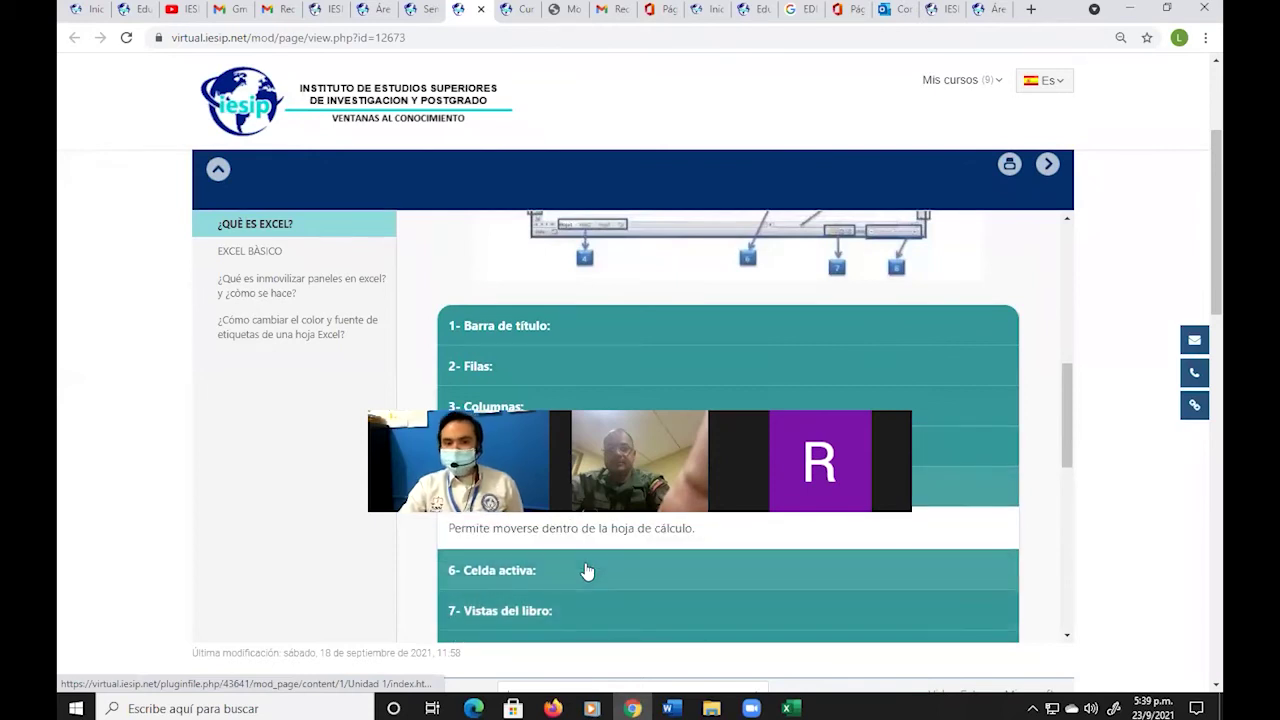
pyautogui.scroll(1, 551, 588)
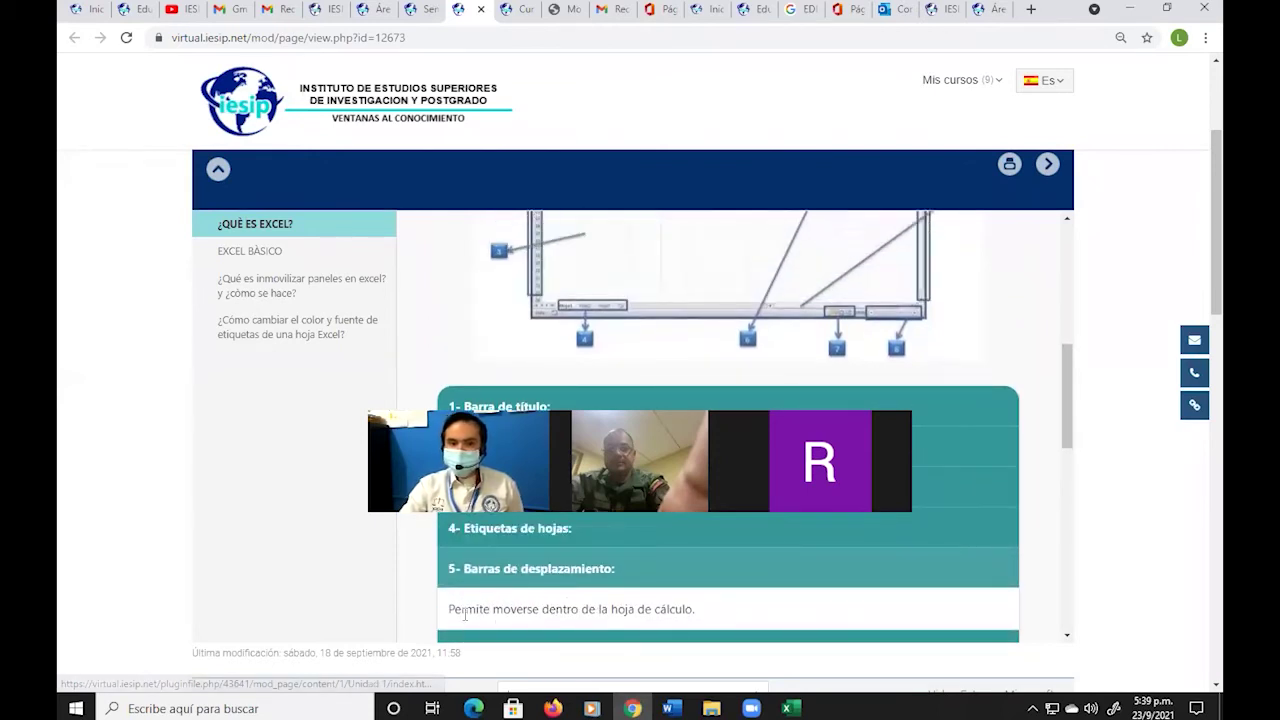
pyautogui.moveTo(454, 609); pyautogui.dragTo(611, 609)
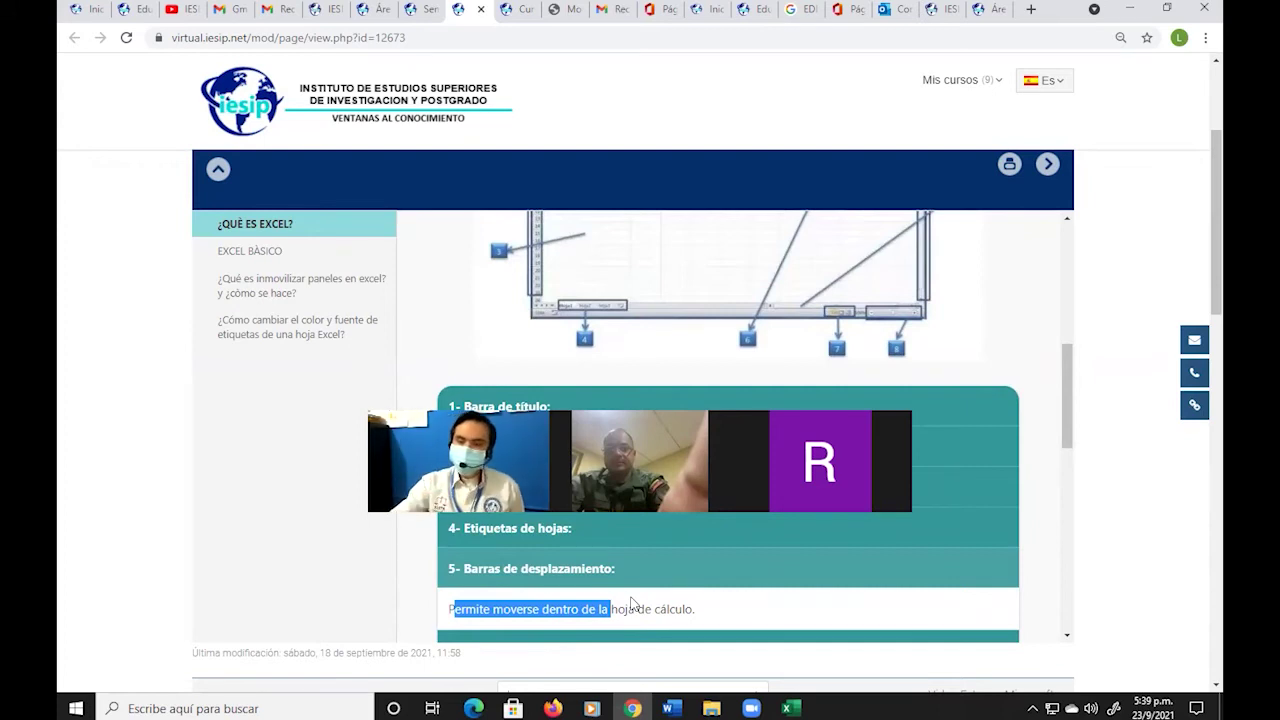
pyautogui.click(640, 601)
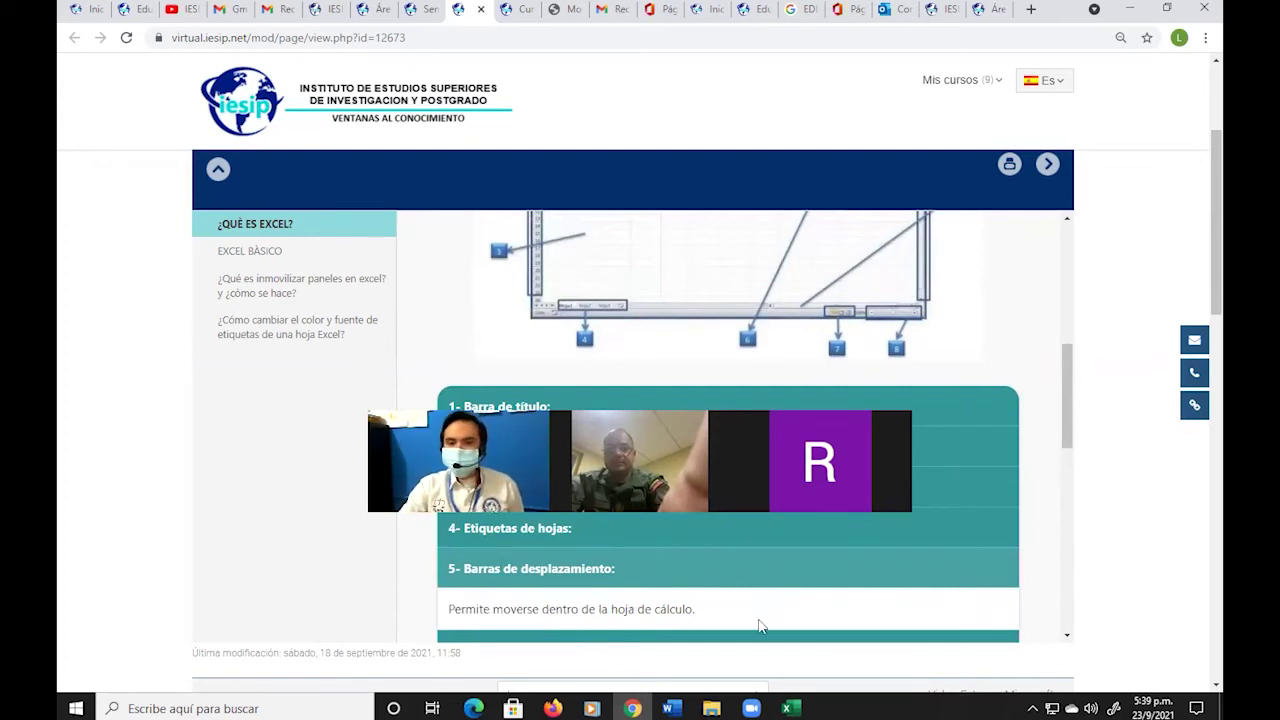
# - Scroll to the worksheet window diagram, then switch back to the Excel workbook
pyautogui.scroll(4, 758, 626)
pyautogui.scroll(-1, 800, 622)
pyautogui.scroll(1, 853, 617)
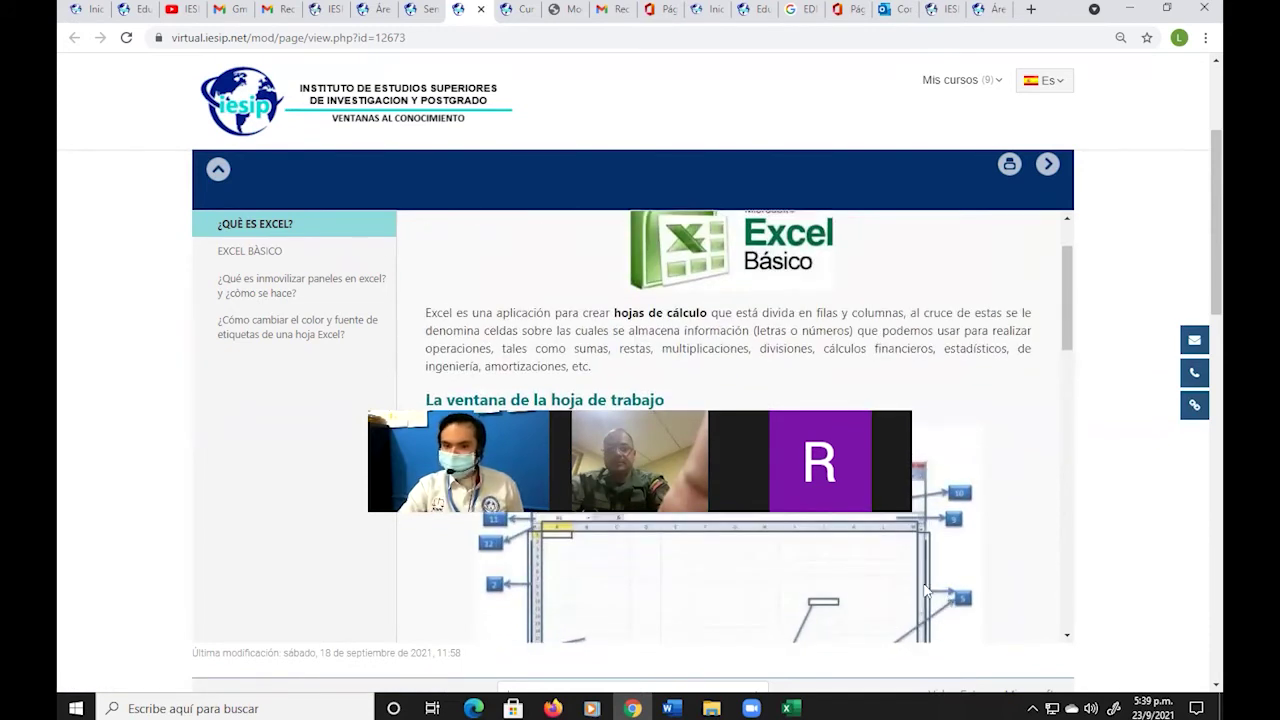
pyautogui.scroll(-1, 925, 592)
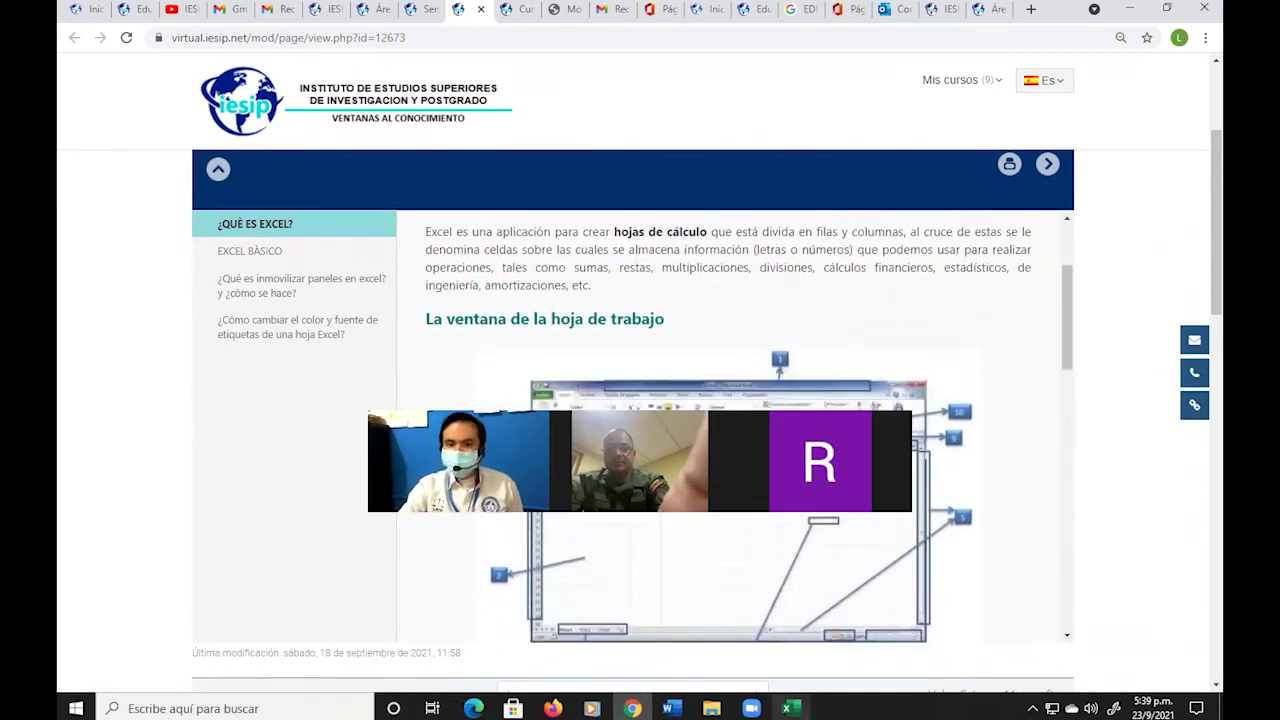
pyautogui.click(787, 708)
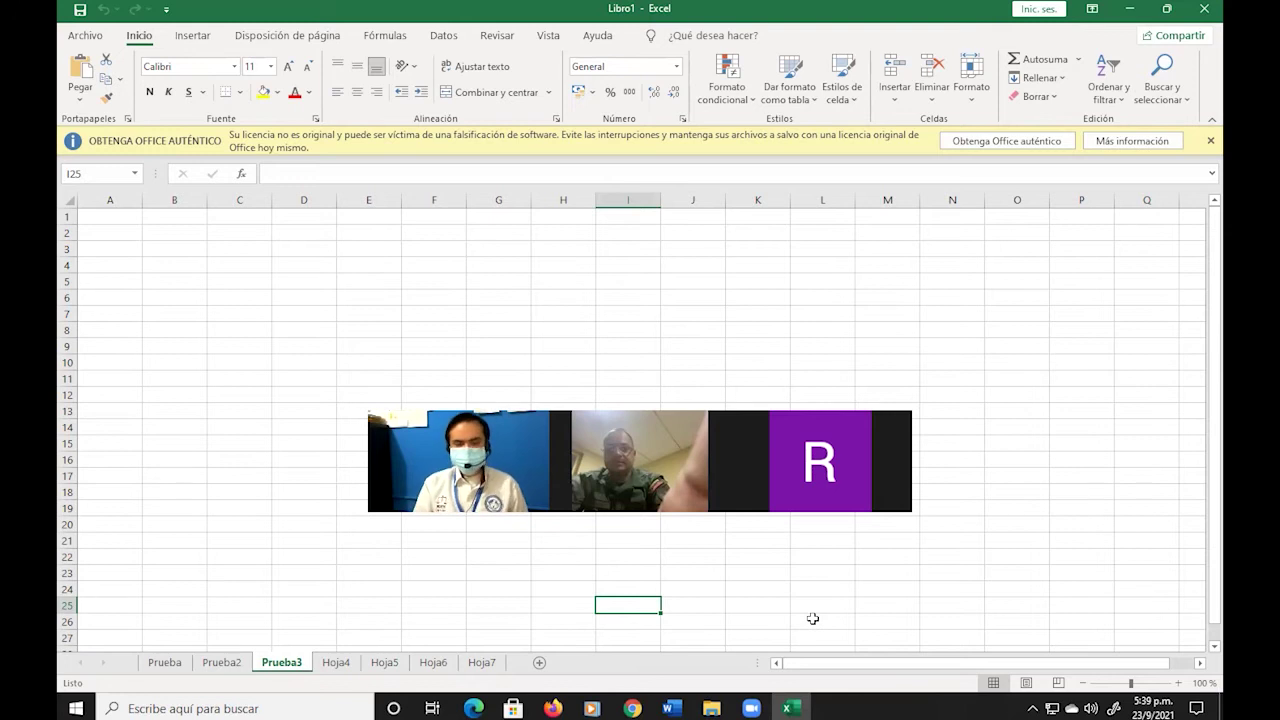
# - Drag the scrollbars and scroll sheet Prueba3 down to around row 194
pyautogui.moveTo(1214, 612); pyautogui.dragTo(1200, 622)
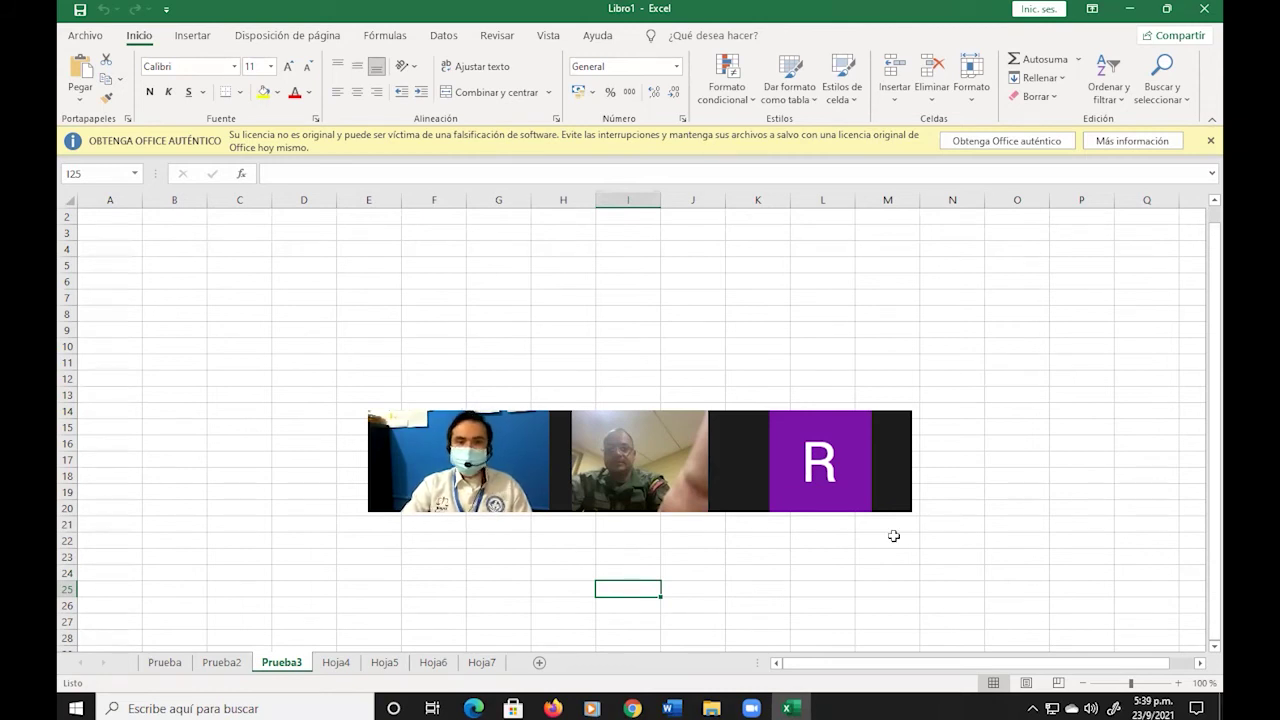
pyautogui.moveTo(860, 663); pyautogui.dragTo(883, 665)
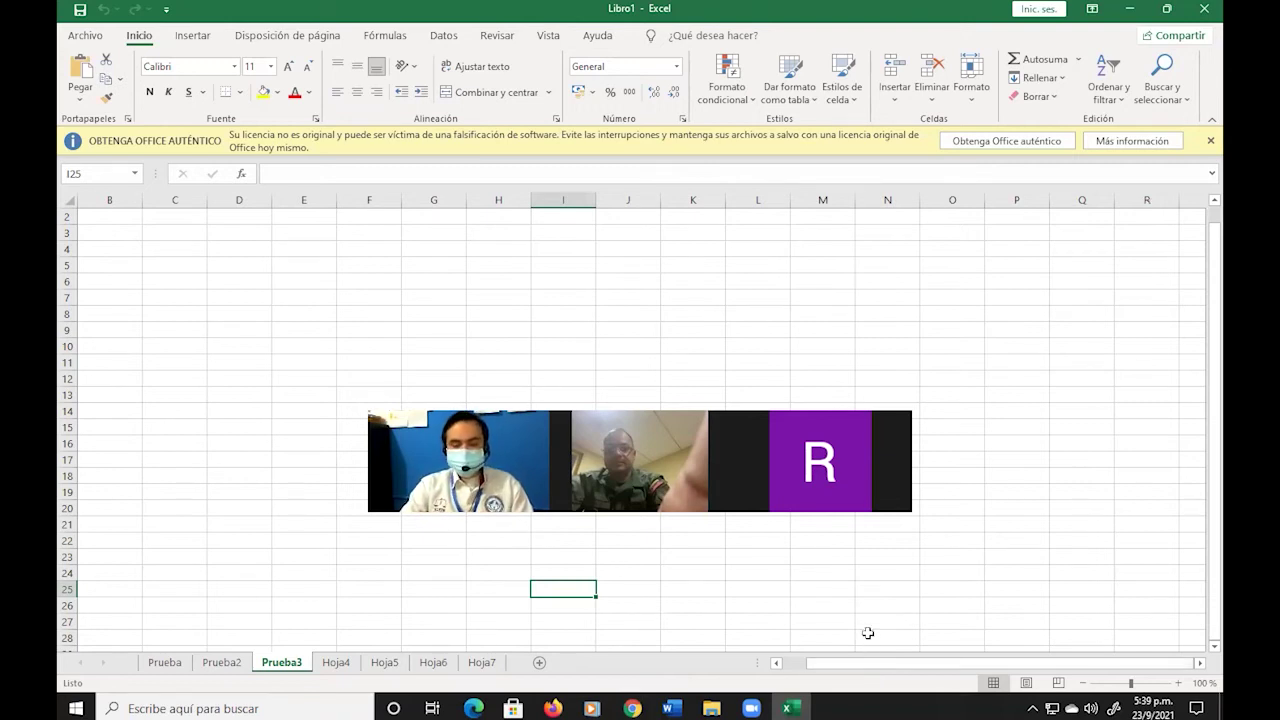
pyautogui.scroll(-6, 1200, 654)
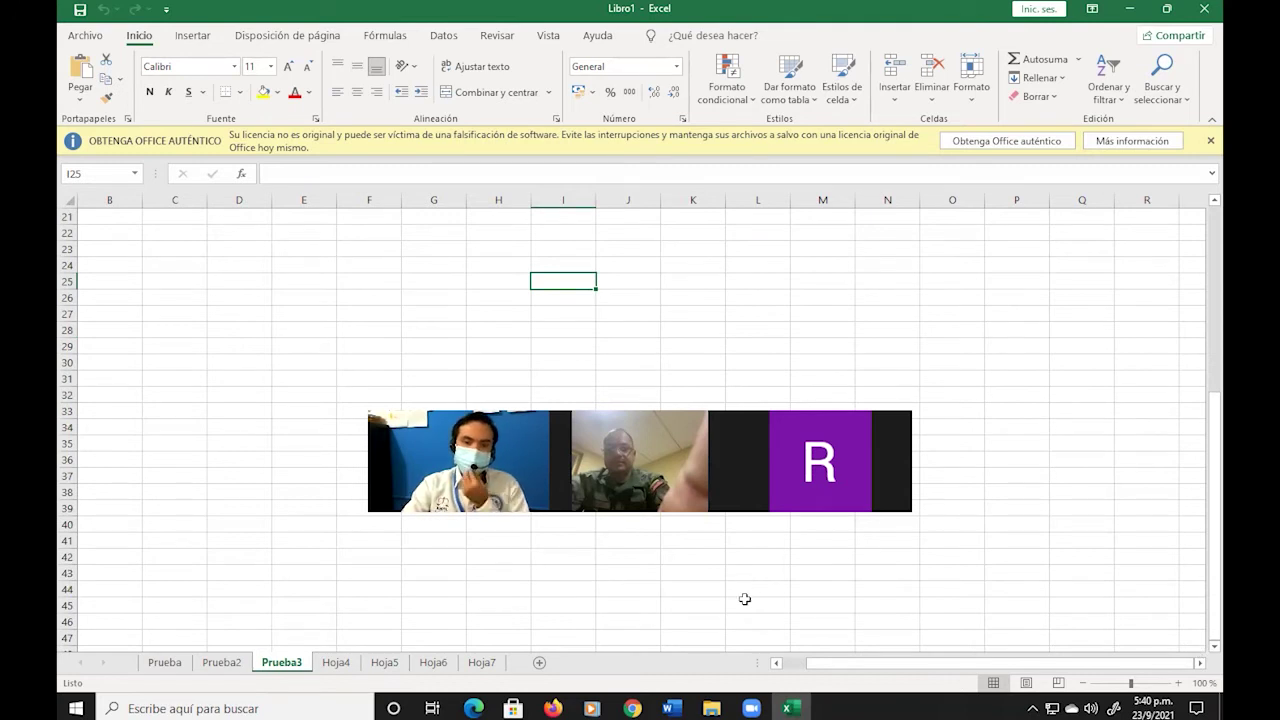
pyautogui.scroll(-5, 1200, 654)
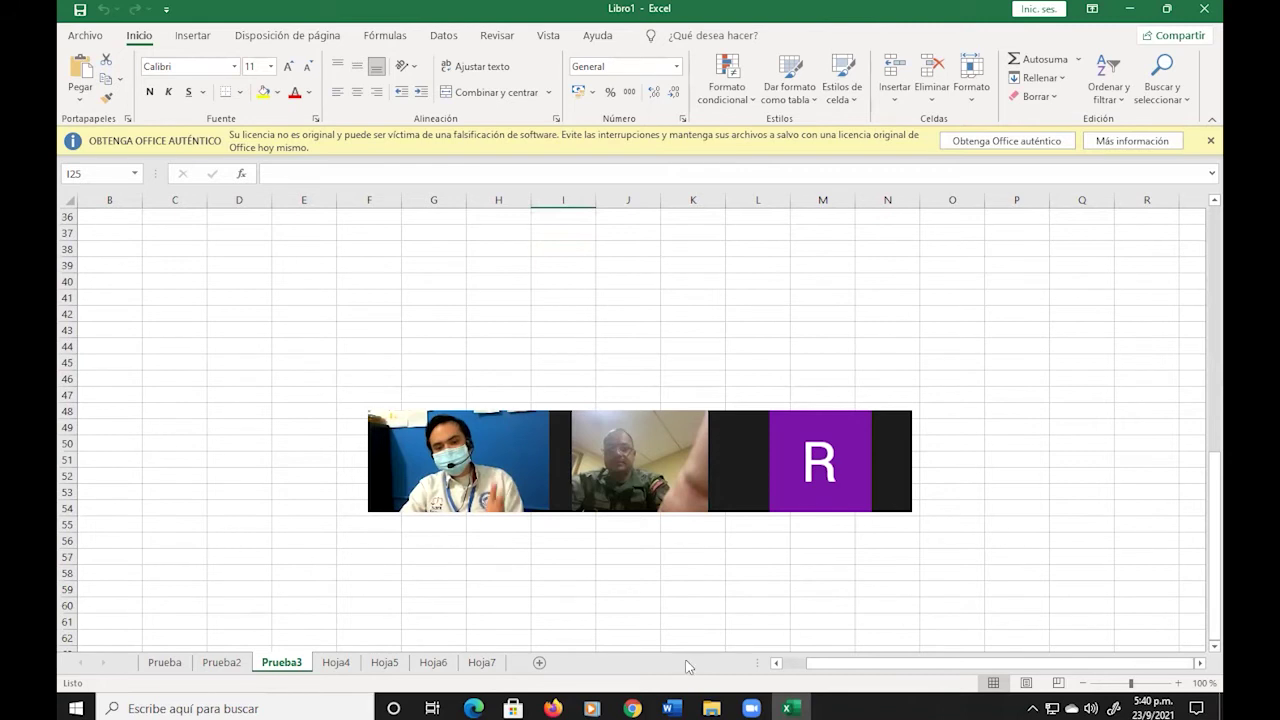
pyautogui.scroll(-2, 1200, 660)
pyautogui.scroll(-2, 1200, 656)
pyautogui.scroll(-2, 1200, 652)
pyautogui.scroll(-3, 1200, 652)
pyautogui.scroll(-2, 1200, 652)
pyautogui.scroll(-3, 1200, 652)
pyautogui.scroll(-2, 1200, 652)
pyautogui.scroll(-3, 1200, 652)
pyautogui.scroll(-3, 1200, 652)
pyautogui.scroll(-2, 1200, 652)
pyautogui.scroll(-3, 1200, 652)
pyautogui.scroll(-2, 1200, 652)
pyautogui.scroll(-3, 1200, 652)
pyautogui.scroll(-2, 1200, 652)
pyautogui.scroll(-3, 1200, 652)
pyautogui.scroll(-3, 1200, 652)
pyautogui.scroll(-3, 1200, 652)
pyautogui.scroll(-2, 1200, 652)
pyautogui.scroll(-3, 1200, 652)
pyautogui.scroll(-3, 1199, 650)
pyautogui.scroll(-2, 1199, 650)
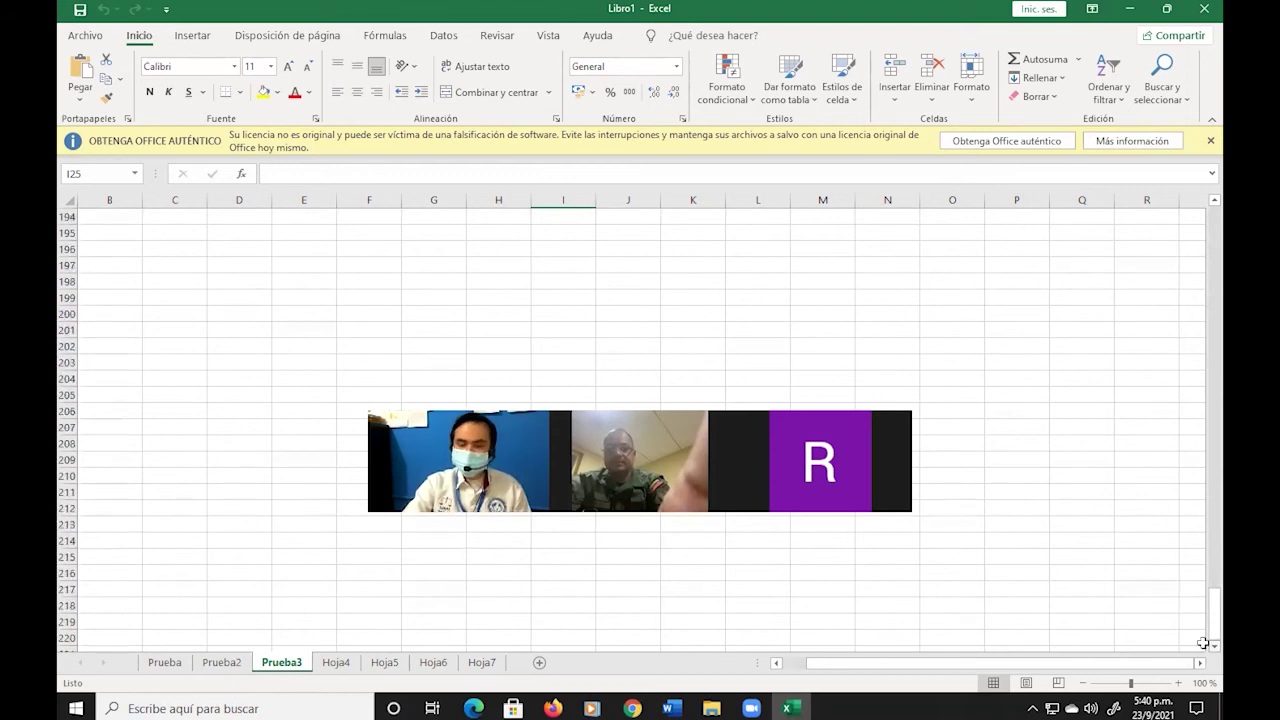
# - Move the view right to column BL, then return to the lesson page
pyautogui.click(1200, 663)
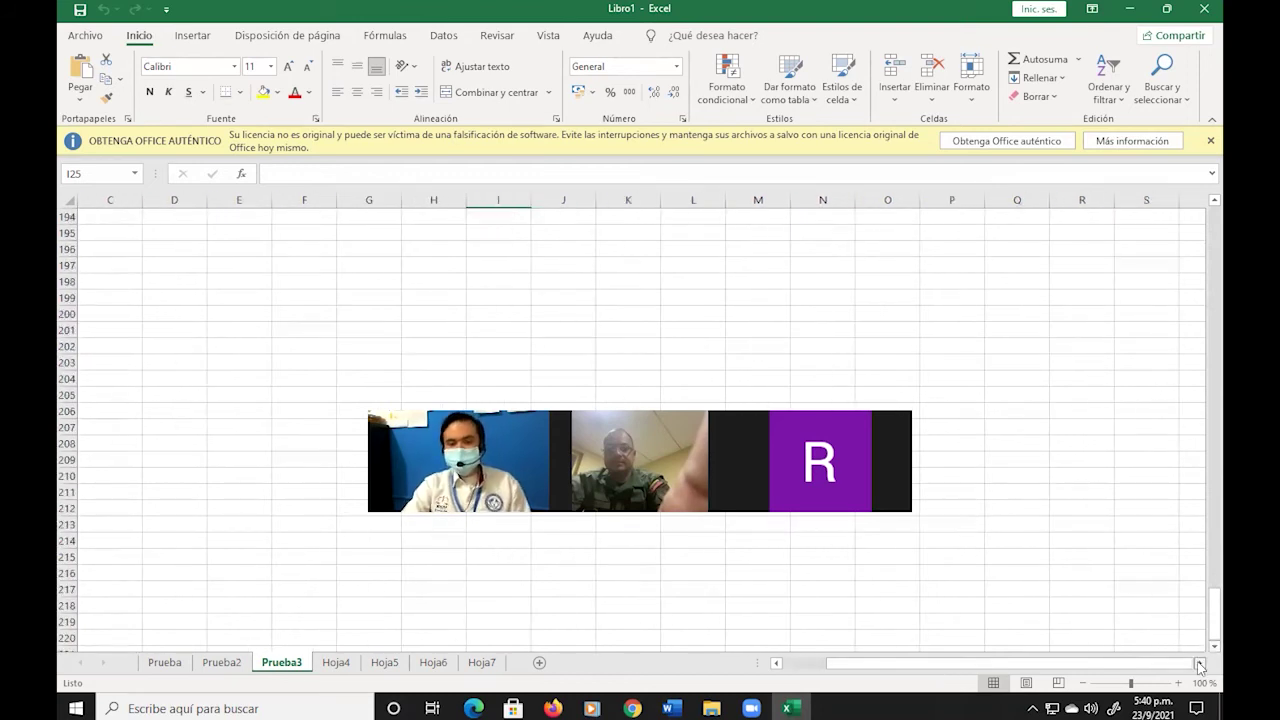
pyautogui.moveTo(1200, 663); pyautogui.dragTo(1200, 663)
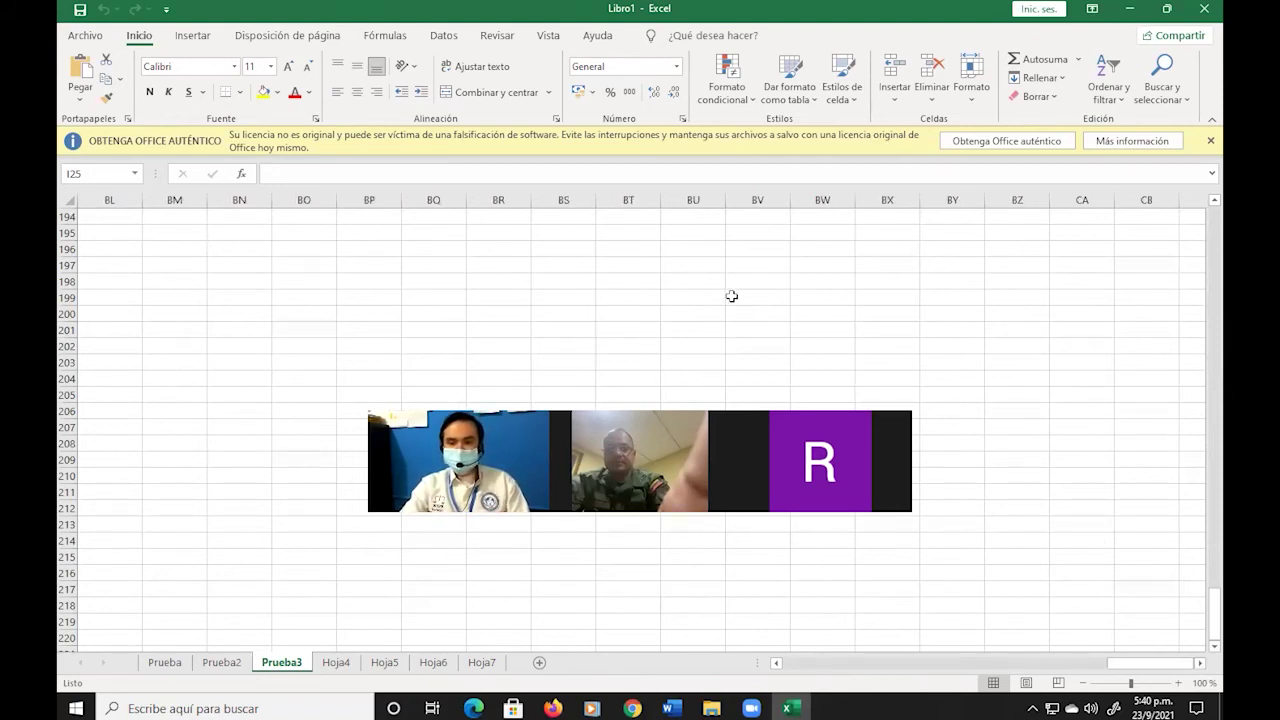
pyautogui.click(632, 708)
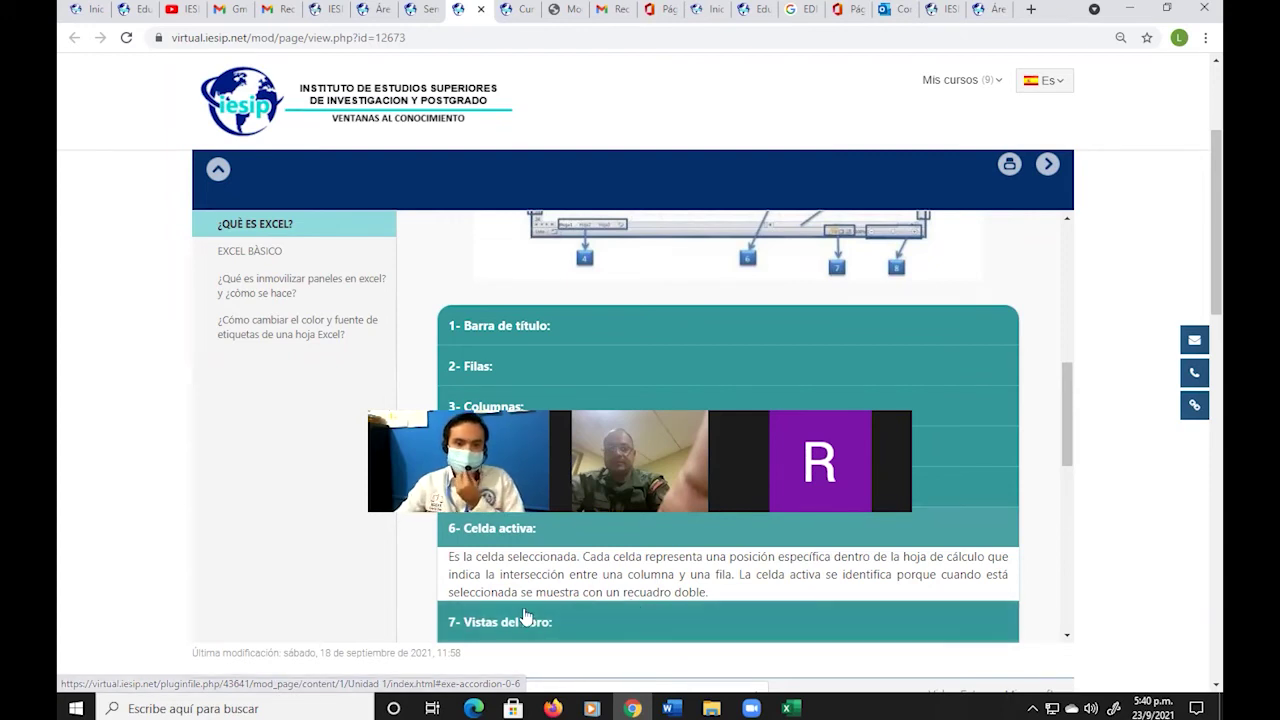
# - Highlight 'celda seleccionada' in the lesson and make BT199 the active cell in Excel
pyautogui.moveTo(475, 557); pyautogui.dragTo(579, 556)
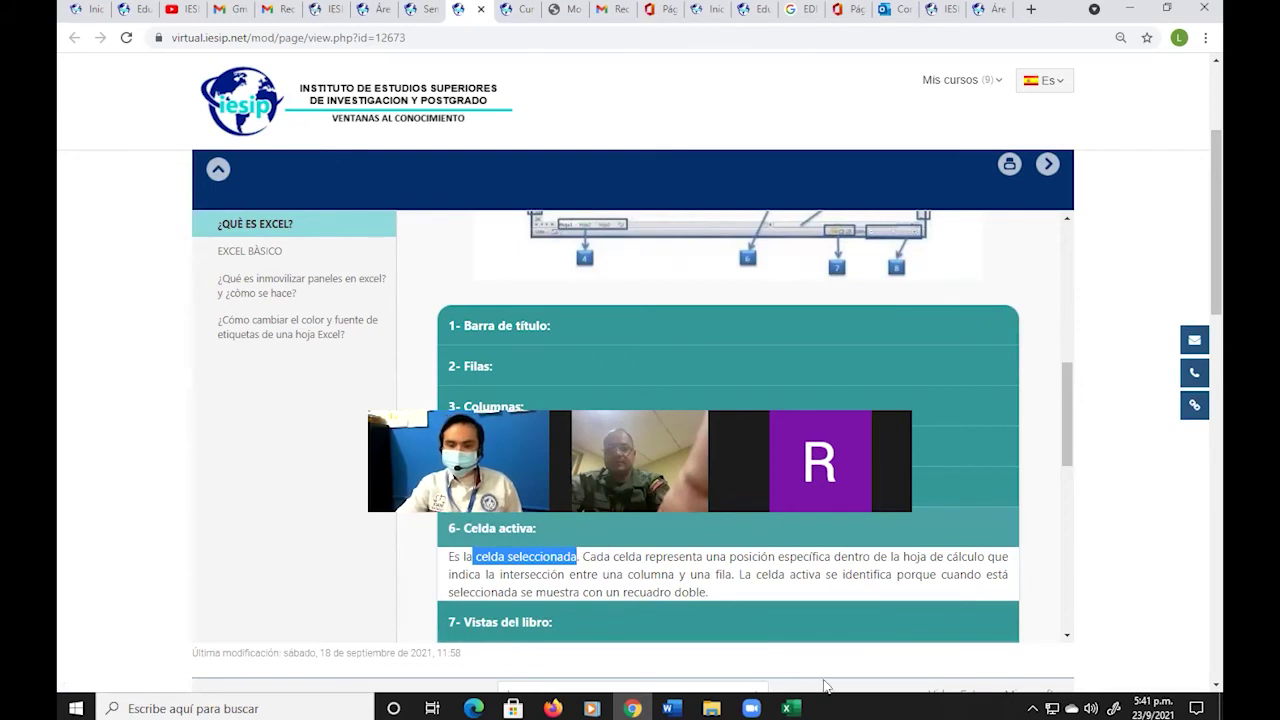
pyautogui.hotkey('alt', 'Tab')
pyautogui.click(645, 299)
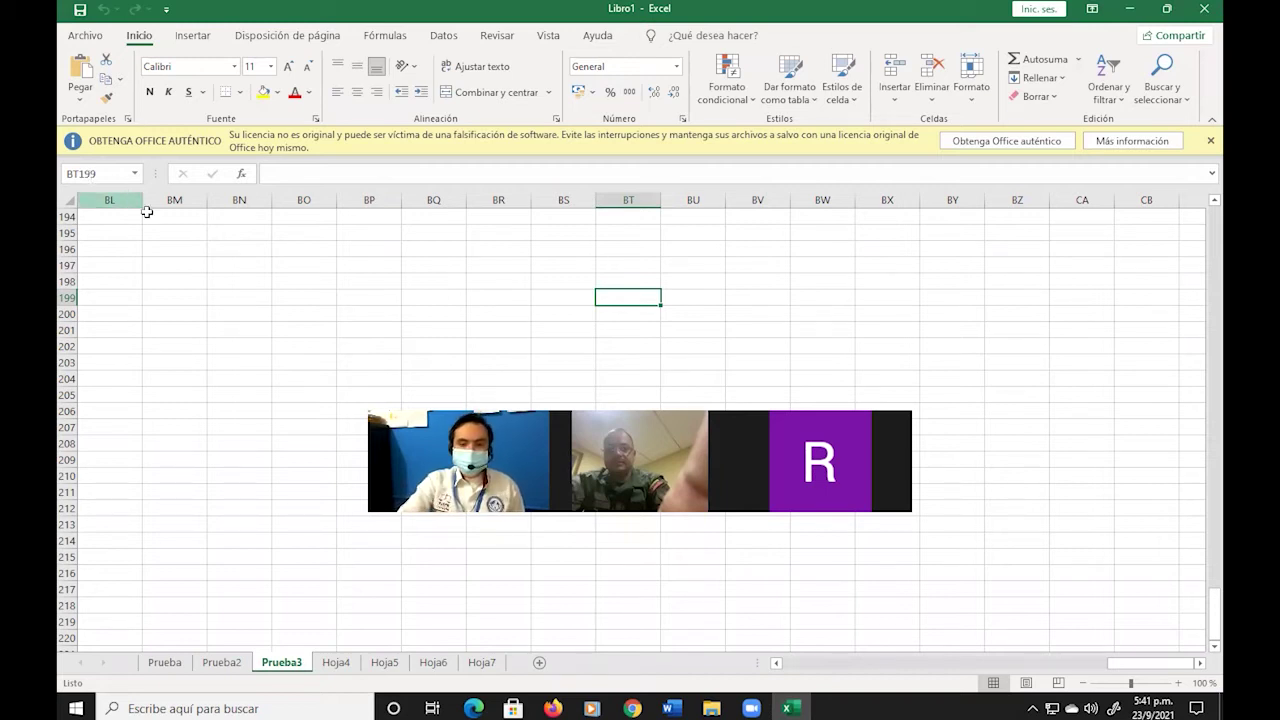
# - Back in the lesson, collapse 6- Celda activa and expand 7- Vistas del libro
pyautogui.click(632, 708)
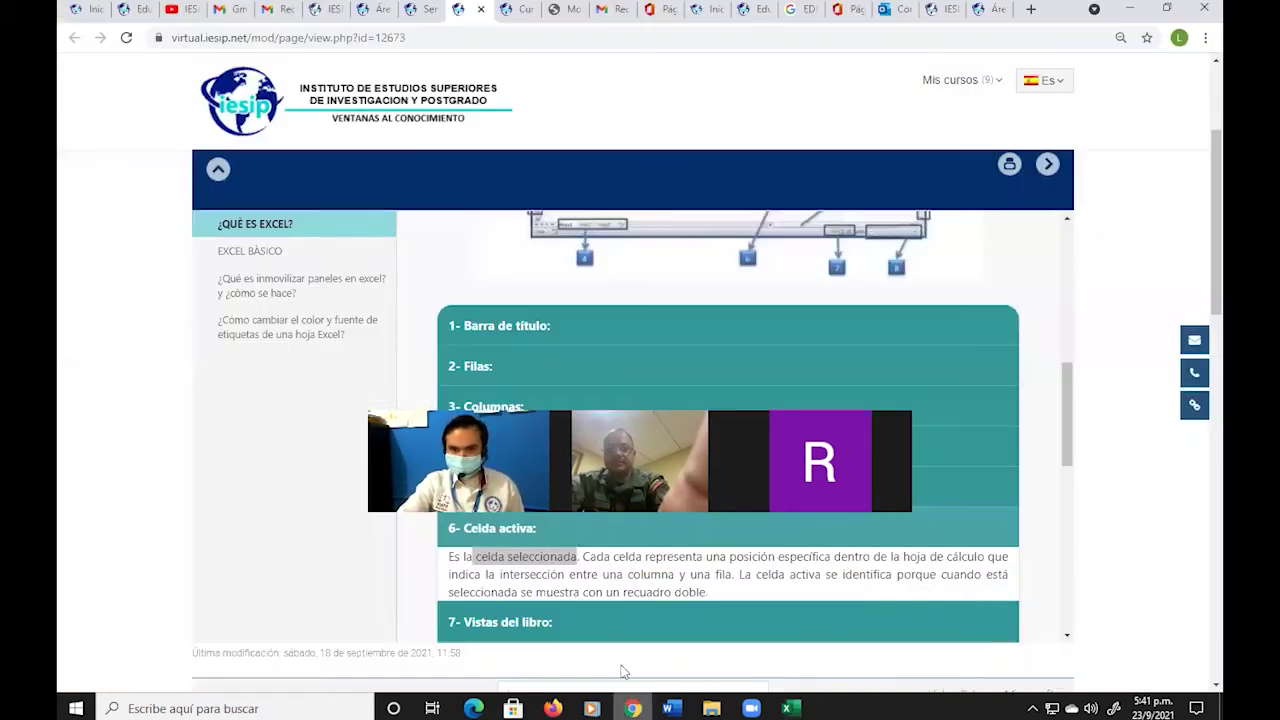
pyautogui.click(540, 528)
pyautogui.click(533, 576)
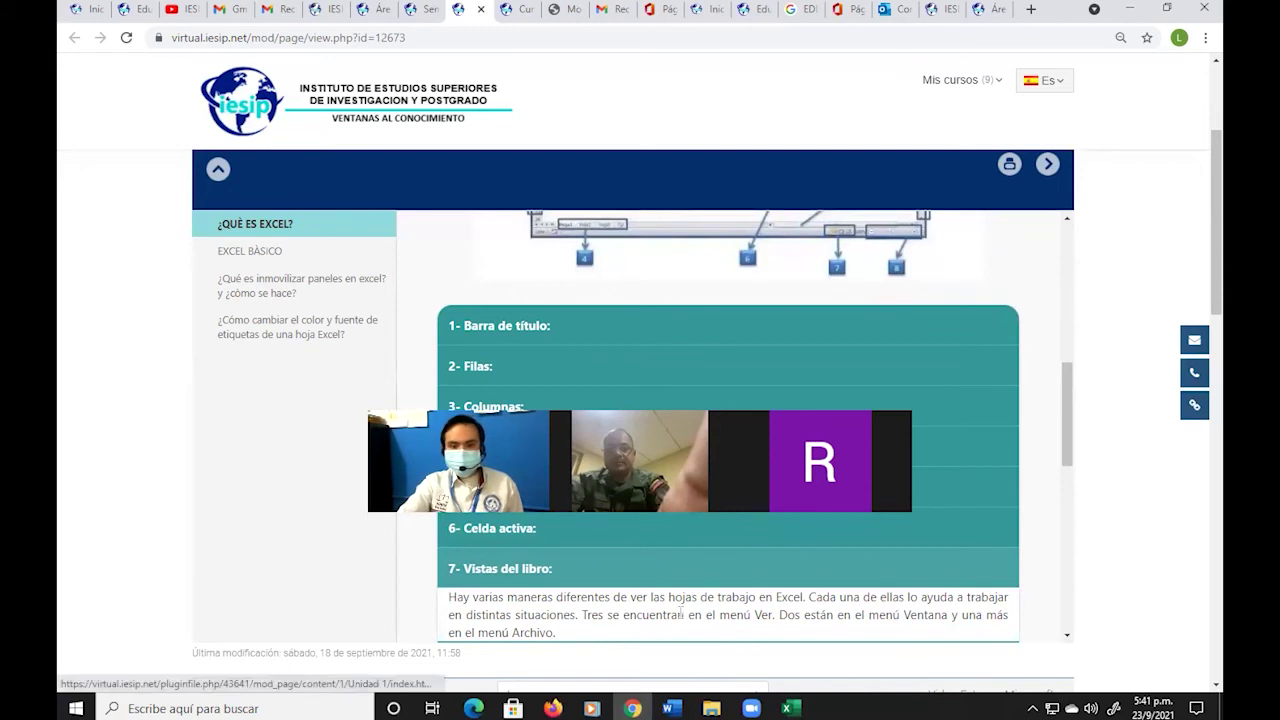
# - Highlight the worksheets phrase, scroll up to the window diagram, and switch to Excel
pyautogui.moveTo(658, 598); pyautogui.dragTo(810, 597)
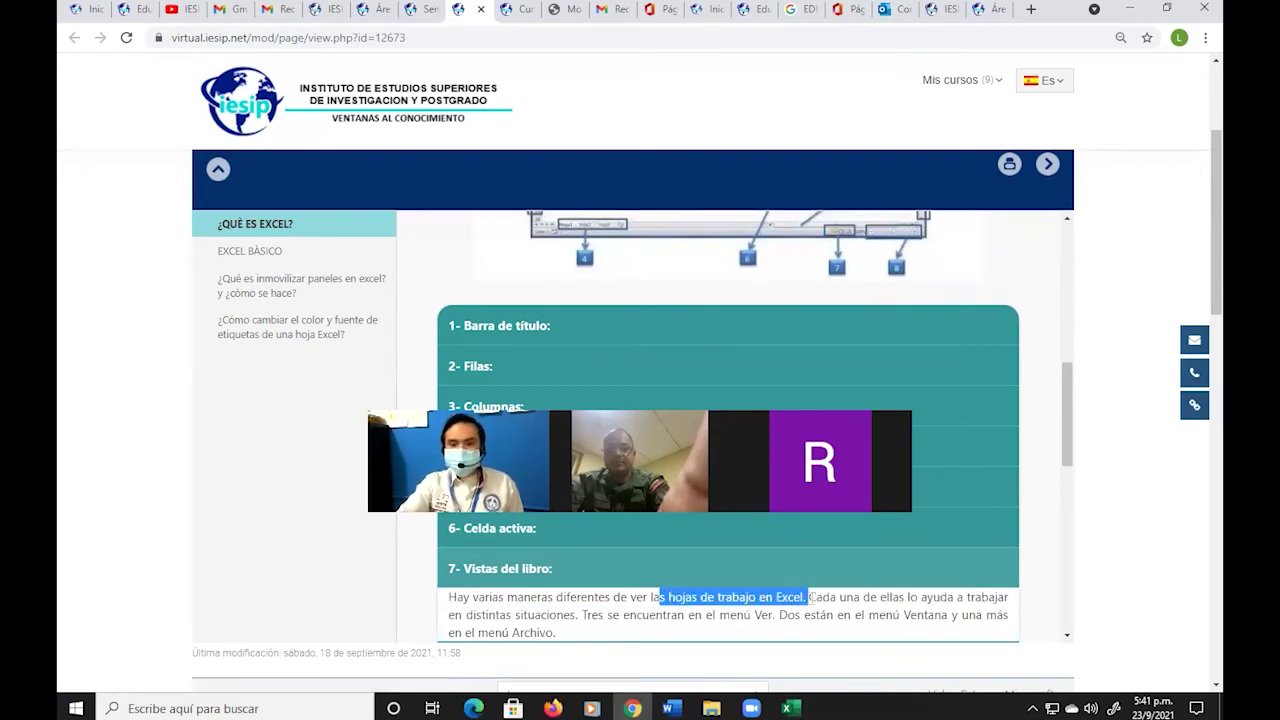
pyautogui.click(855, 600)
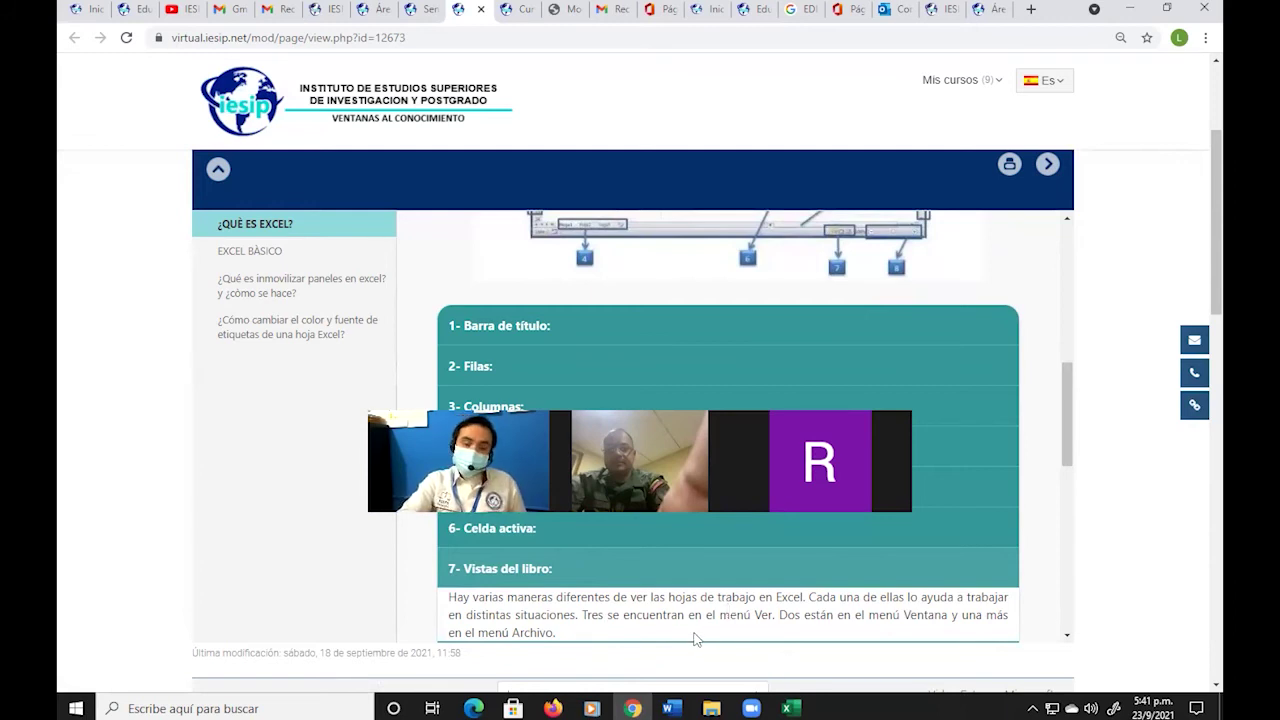
pyautogui.scroll(5, 695, 635)
pyautogui.scroll(4, 700, 630)
pyautogui.scroll(-5, 750, 608)
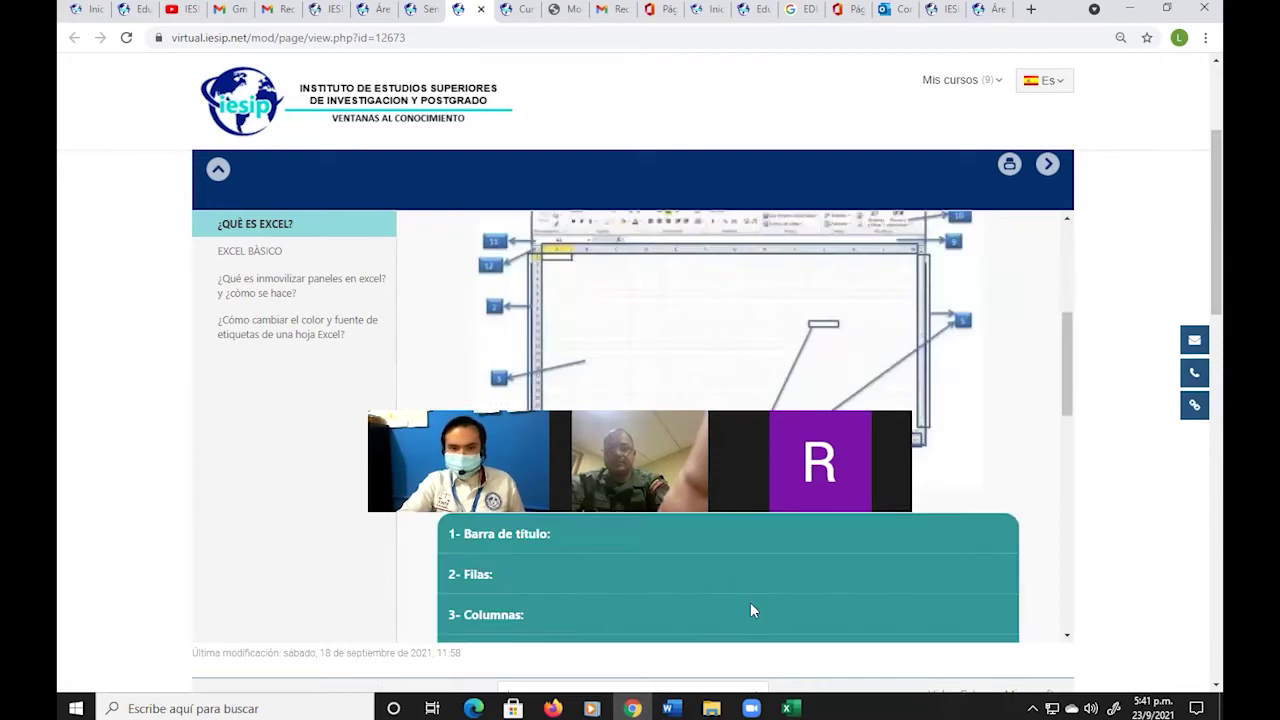
pyautogui.scroll(-4, 743, 608)
pyautogui.scroll(1, 658, 598)
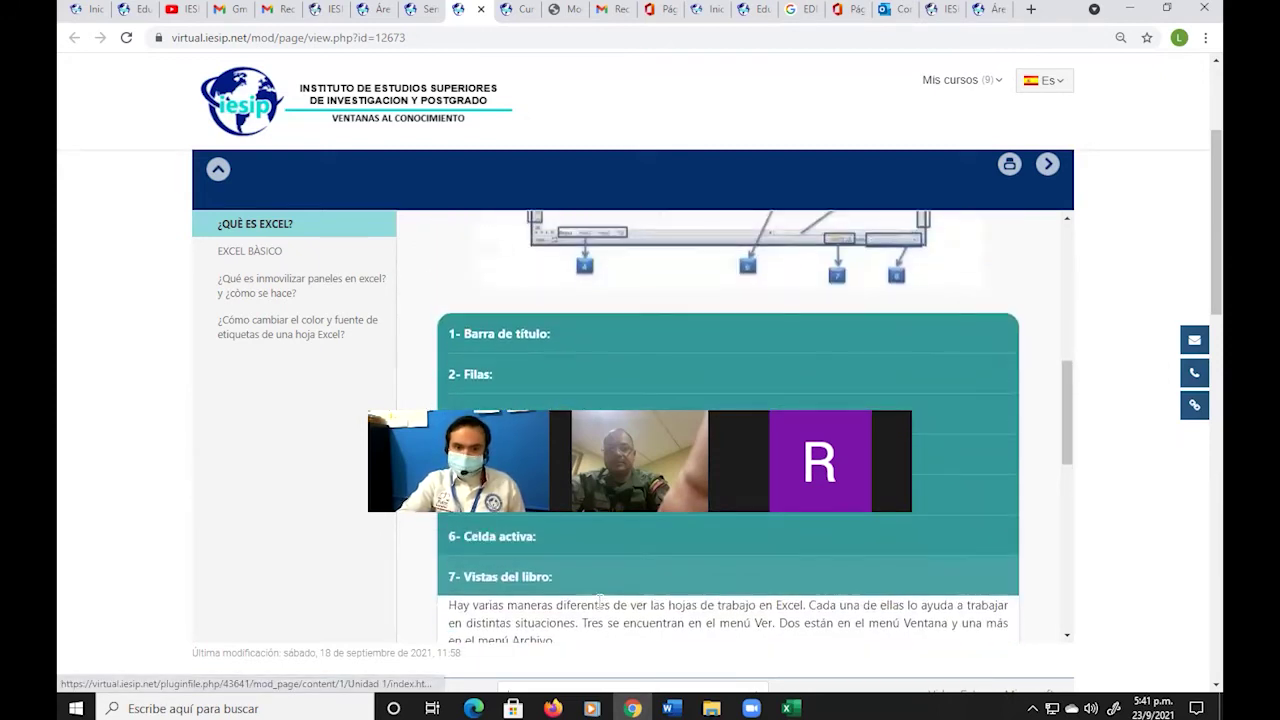
pyautogui.scroll(5, 640, 600)
pyautogui.scroll(4, 611, 600)
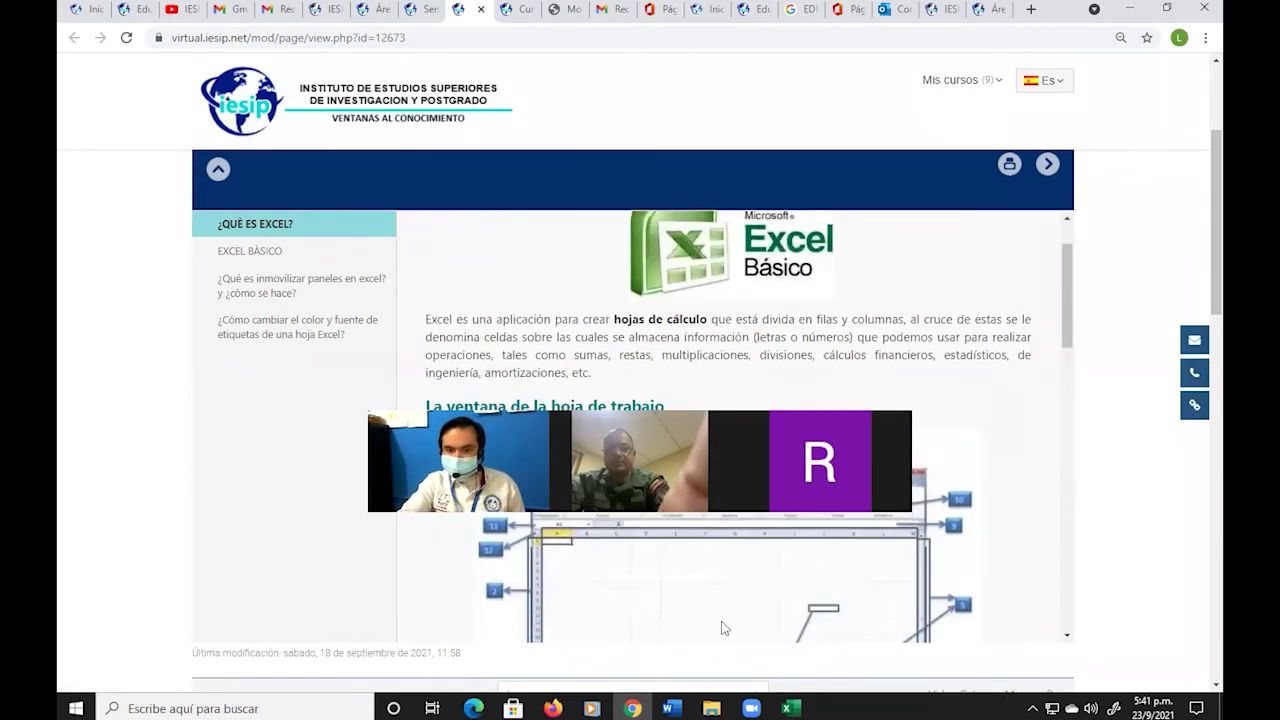
pyautogui.scroll(2, 722, 626)
pyautogui.scroll(-3, 705, 620)
pyautogui.scroll(-1, 703, 620)
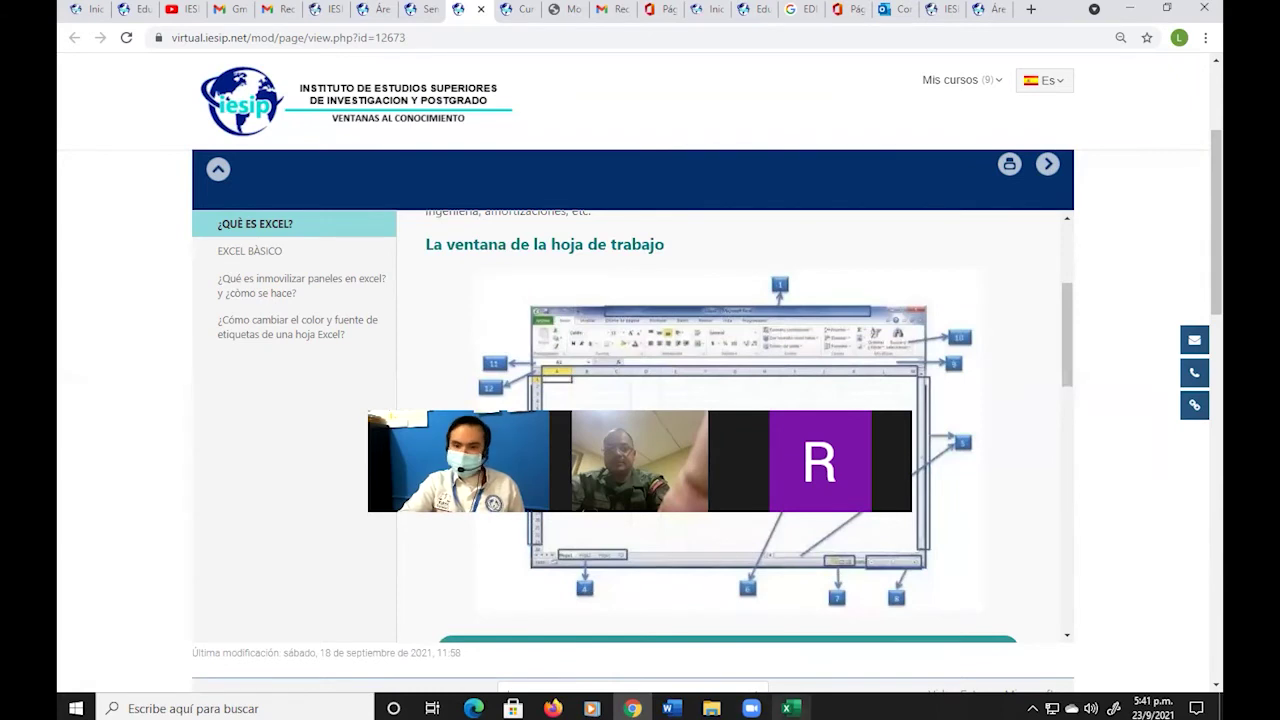
pyautogui.click(787, 708)
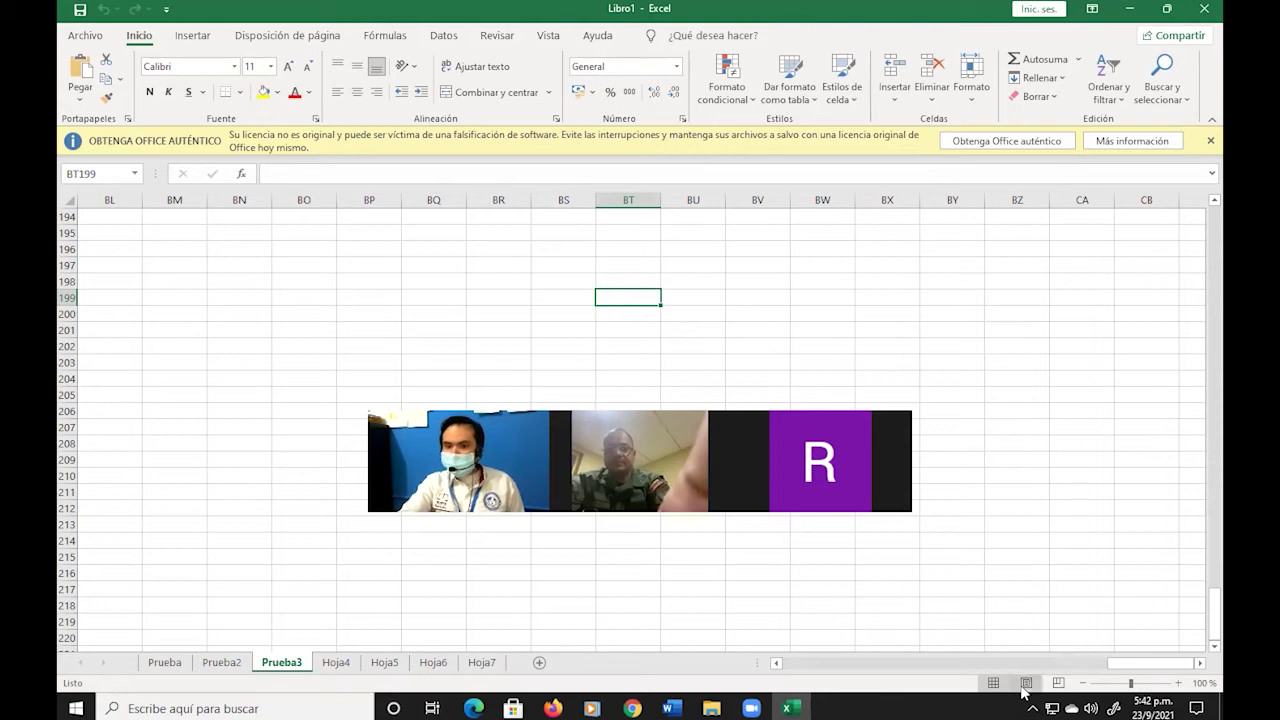
# - Switch sheet Prueba3 to Page Layout view using the status-bar view button
pyautogui.click(1026, 684)
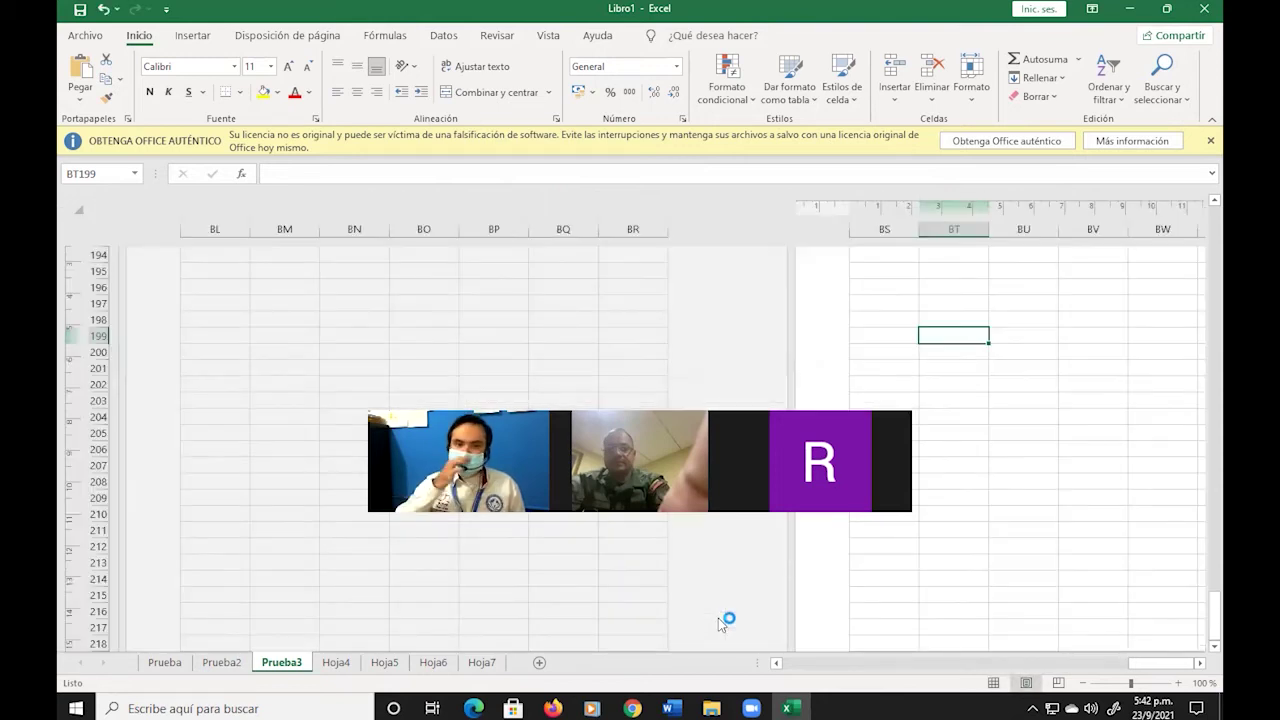
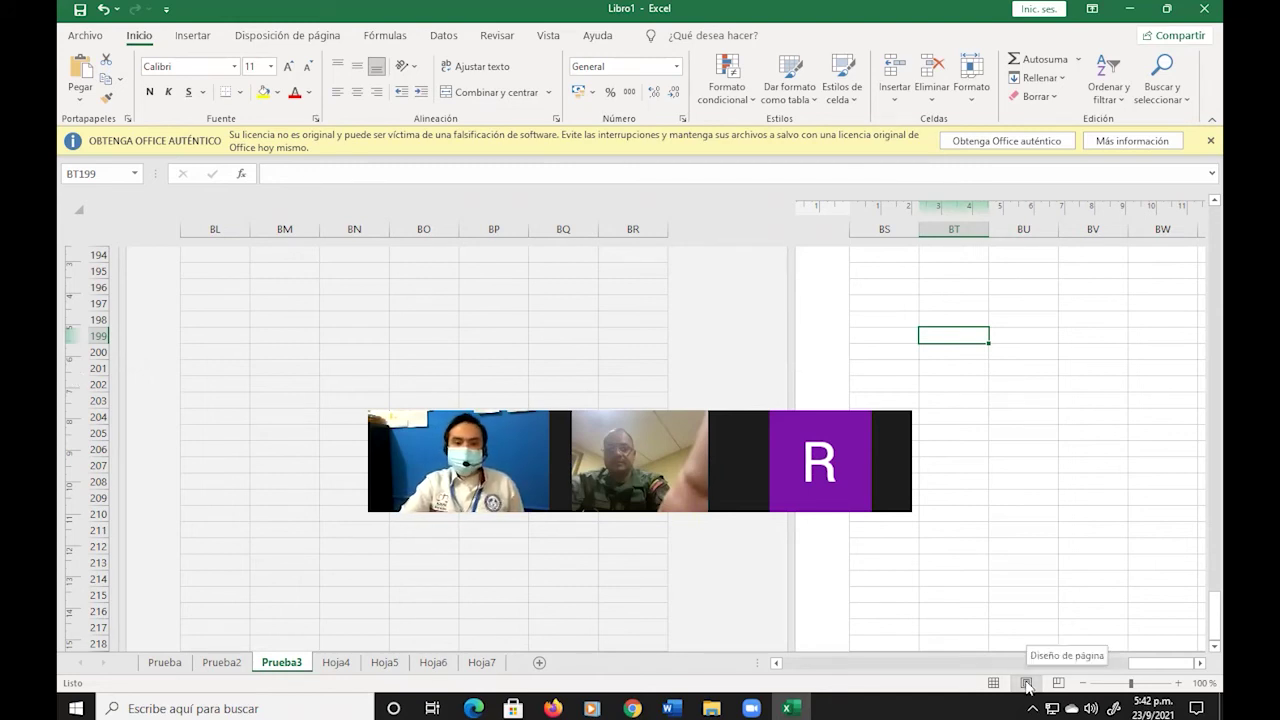
# - Switch the Prueba3 sheet to Page Break Preview and scroll around its pages
pyautogui.click(1059, 683)
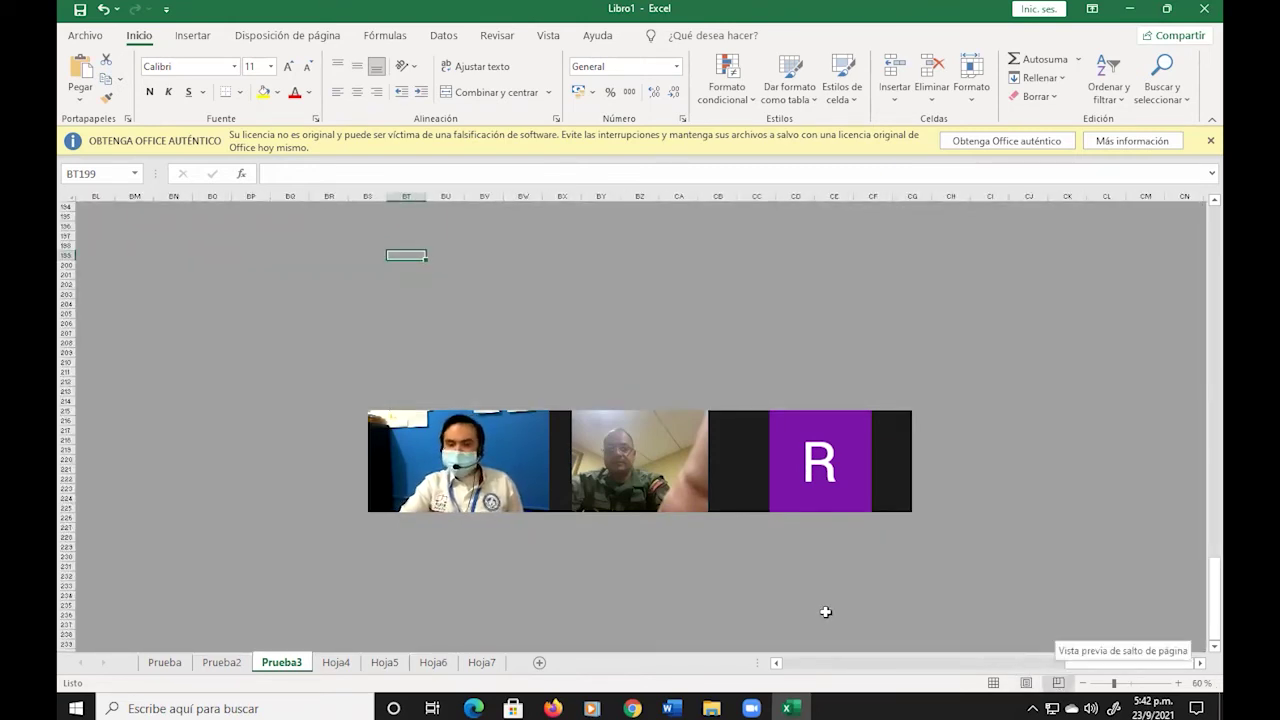
pyautogui.scroll(5, 721, 605)
pyautogui.scroll(-3, 723, 608)
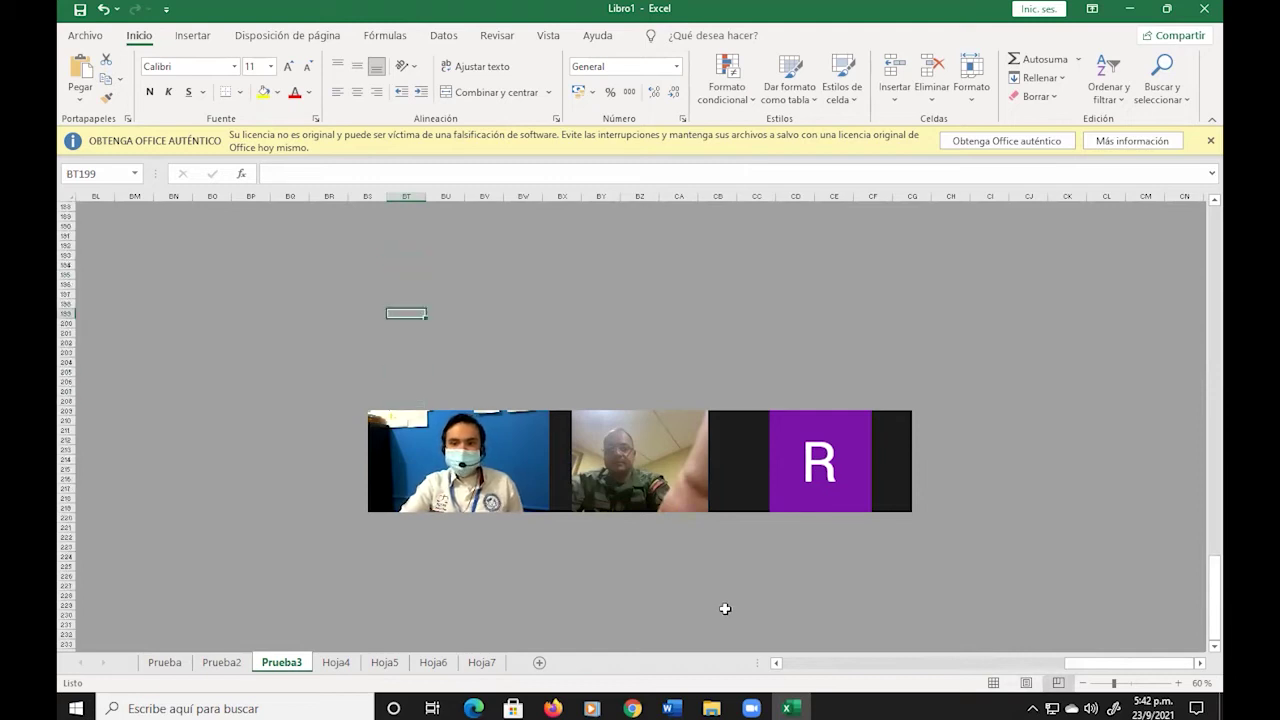
pyautogui.scroll(10, 722, 608)
pyautogui.scroll(4, 721, 608)
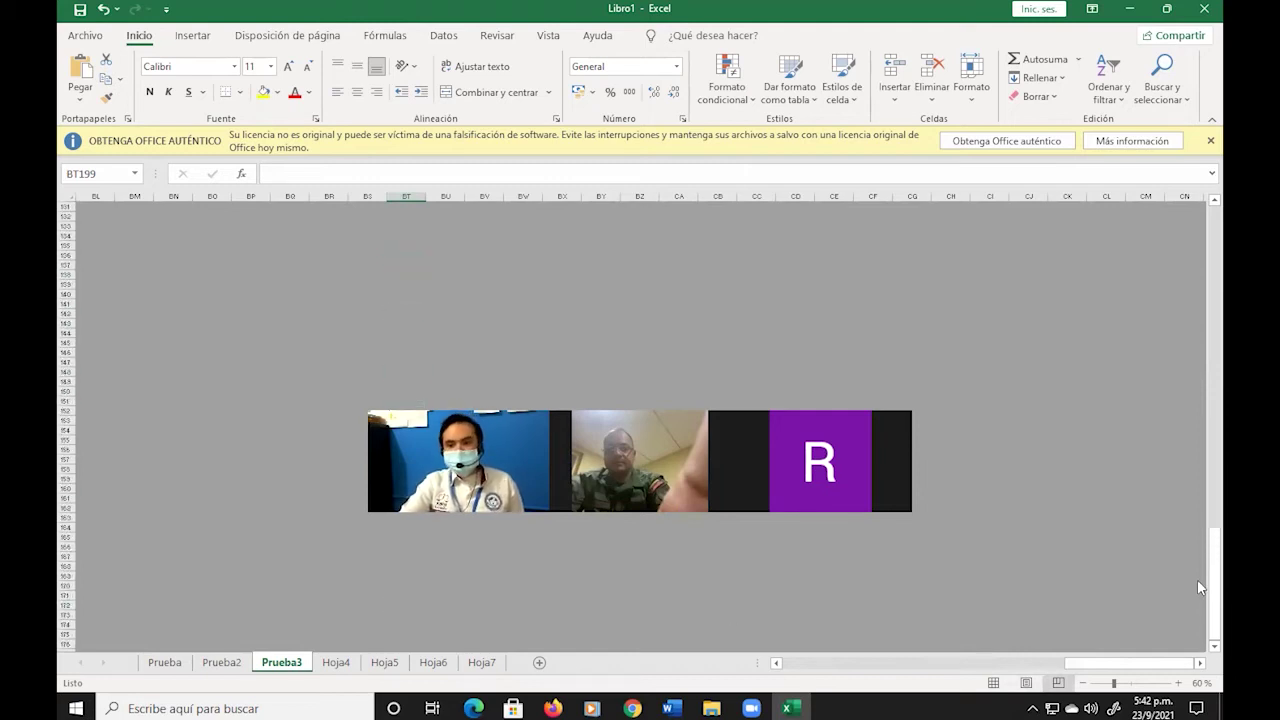
pyautogui.moveTo(1213, 560); pyautogui.dragTo(1199, 212)
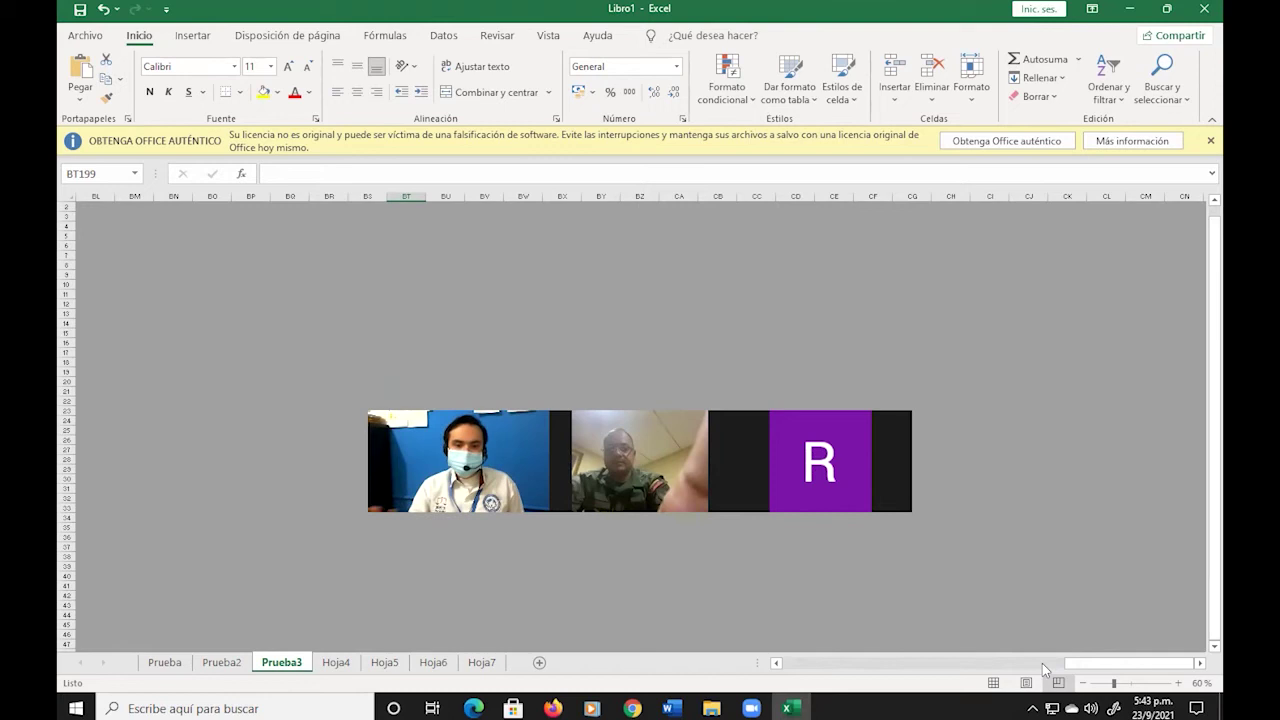
# - Return Prueba3 to Normal view, scrolled back to column A, then bring up the course page
pyautogui.click(994, 684)
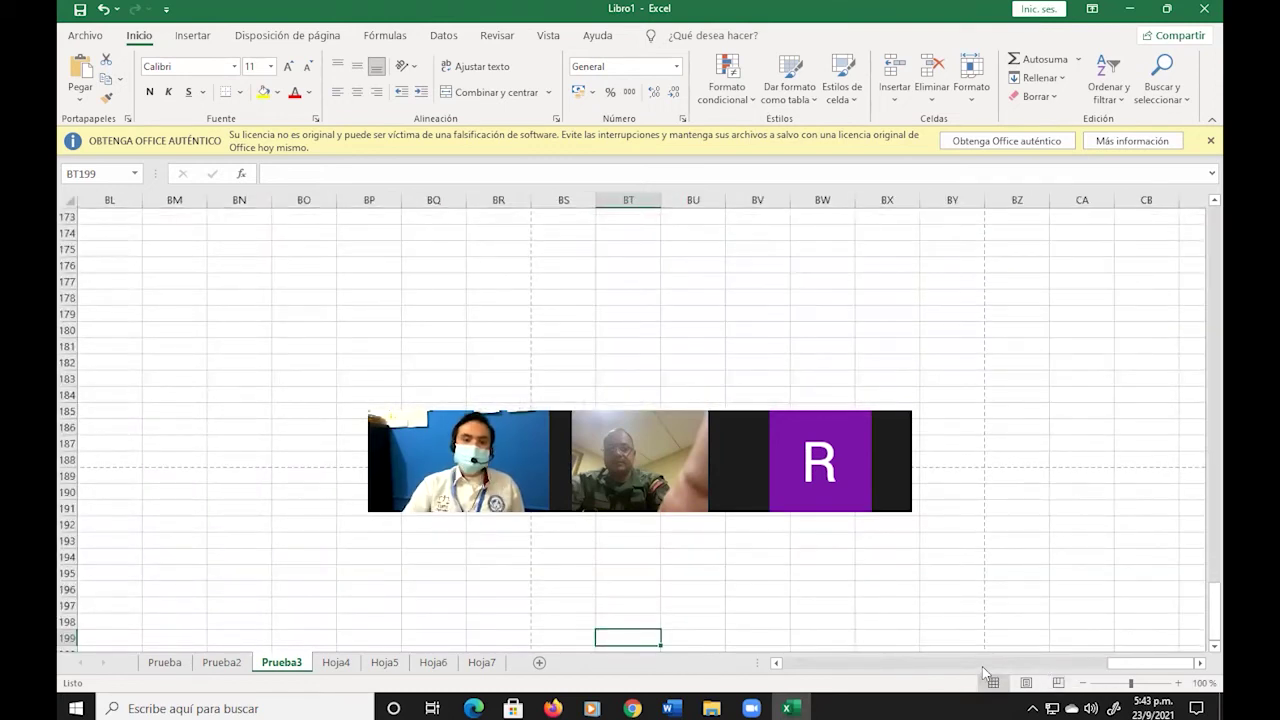
pyautogui.moveTo(1131, 669); pyautogui.dragTo(838, 662)
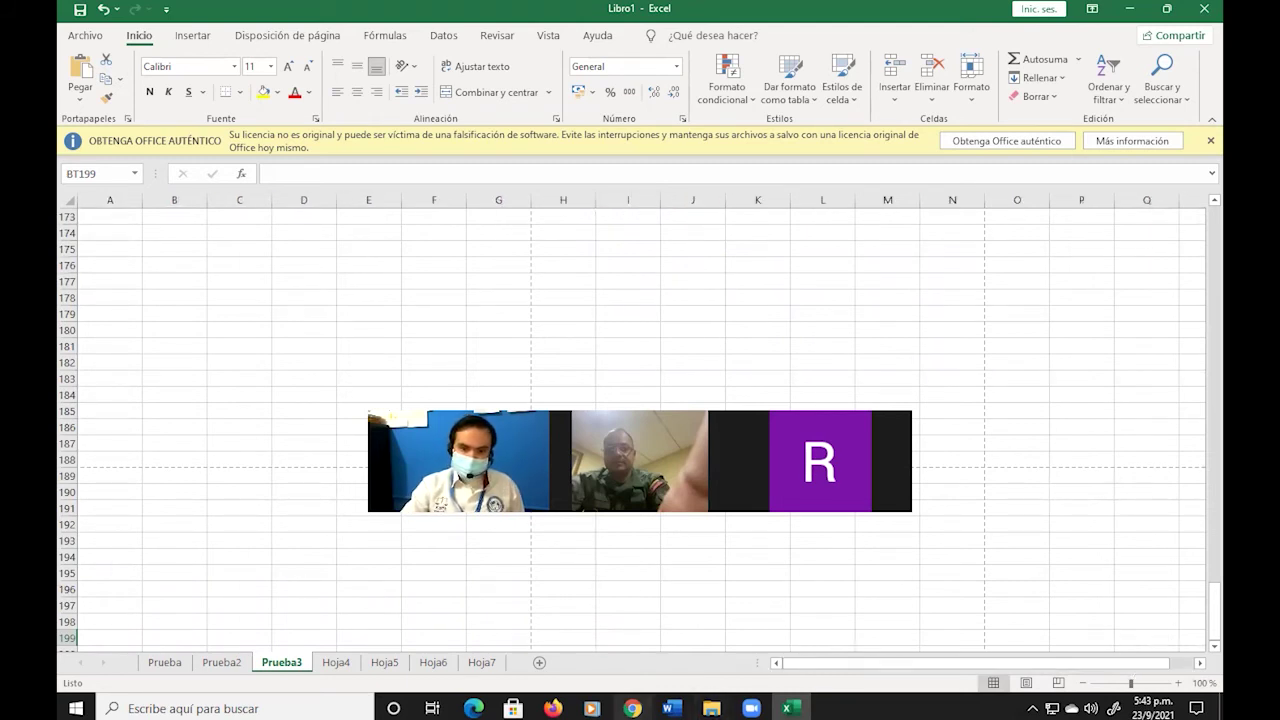
pyautogui.click(633, 708)
# - Expand and read the '7- Vistas del libro' explanation, then collapse it
pyautogui.scroll(-2, 652, 640)
pyautogui.scroll(-3, 655, 605)
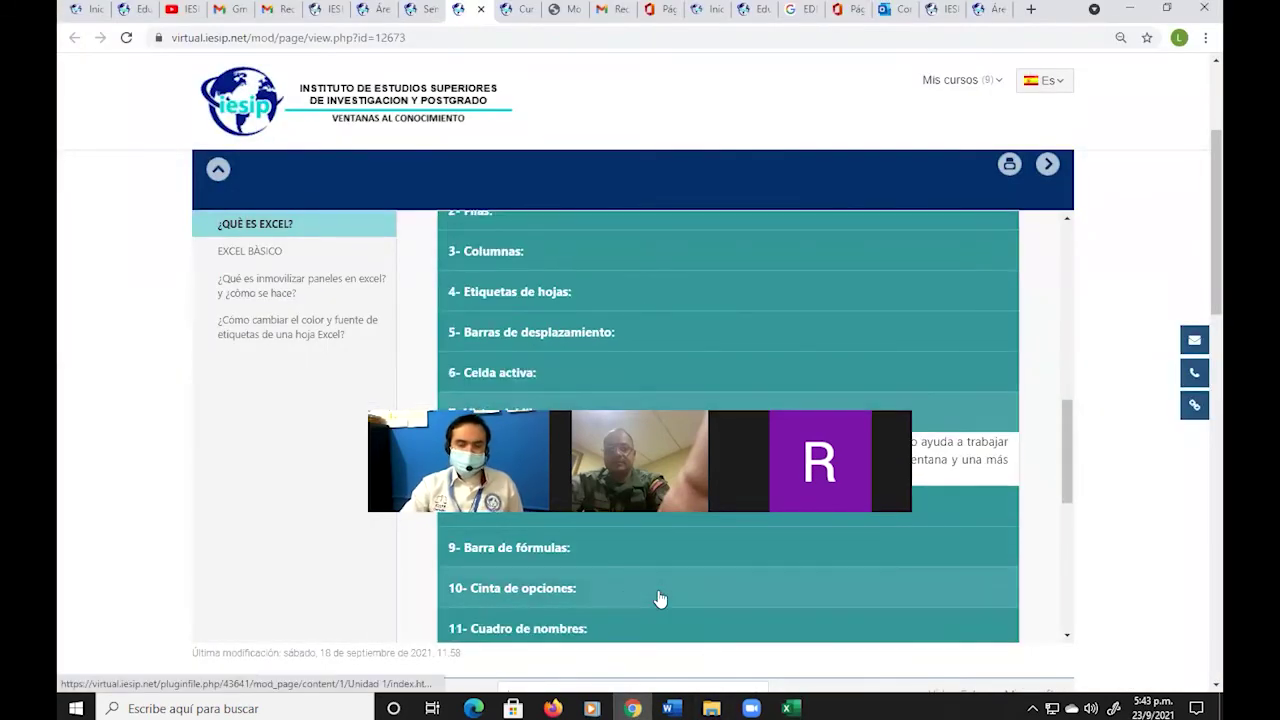
pyautogui.scroll(2, 642, 605)
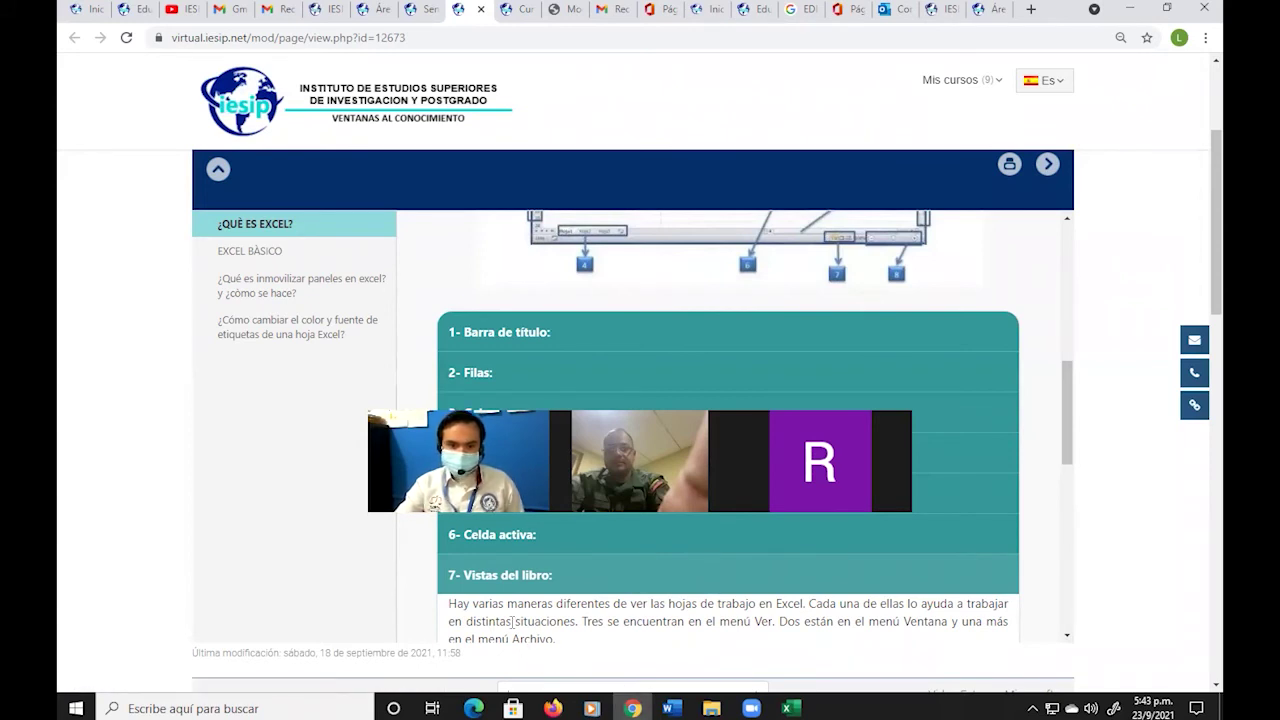
pyautogui.click(526, 590)
pyautogui.click(526, 590)
pyautogui.scroll(-1, 525, 580)
pyautogui.scroll(1, 525, 578)
pyautogui.click(510, 588)
pyautogui.click(510, 589)
pyautogui.click(511, 591)
# - Expand '8- Herramientas Zoom', highlight the start of its description, and return to Excel
pyautogui.click(677, 616)
pyautogui.scroll(-1, 677, 614)
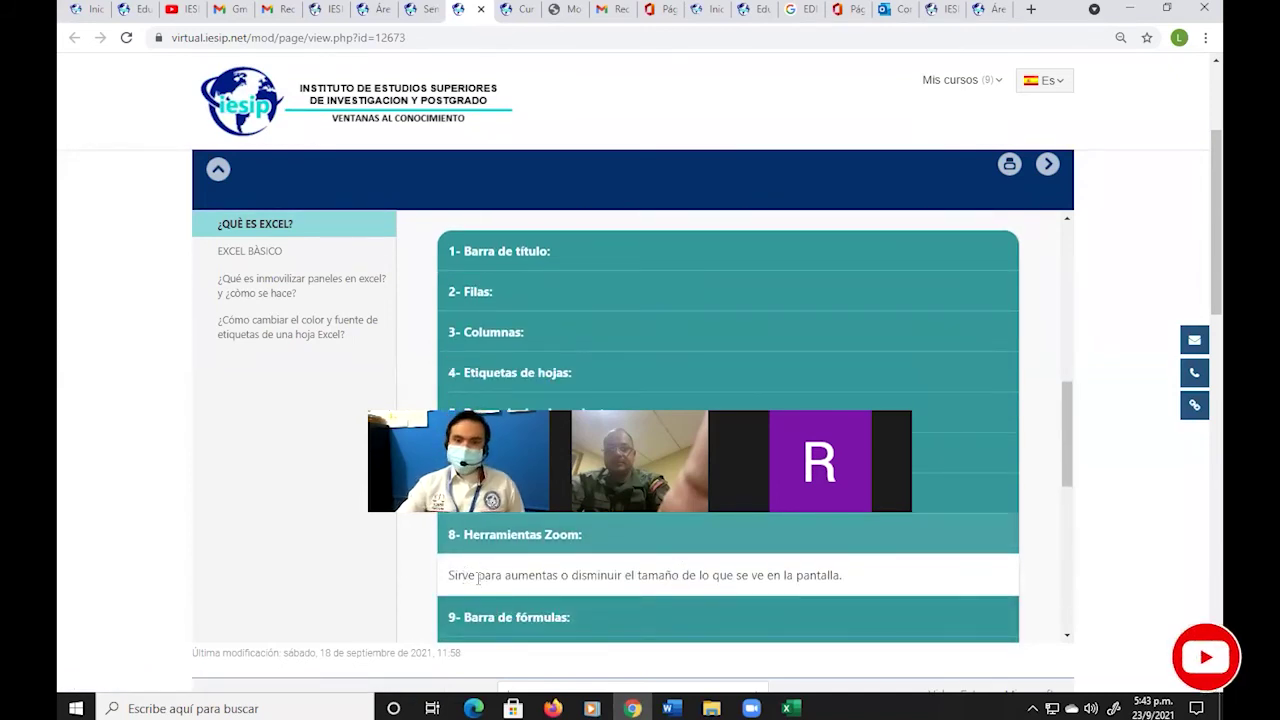
pyautogui.moveTo(461, 575); pyautogui.dragTo(560, 575)
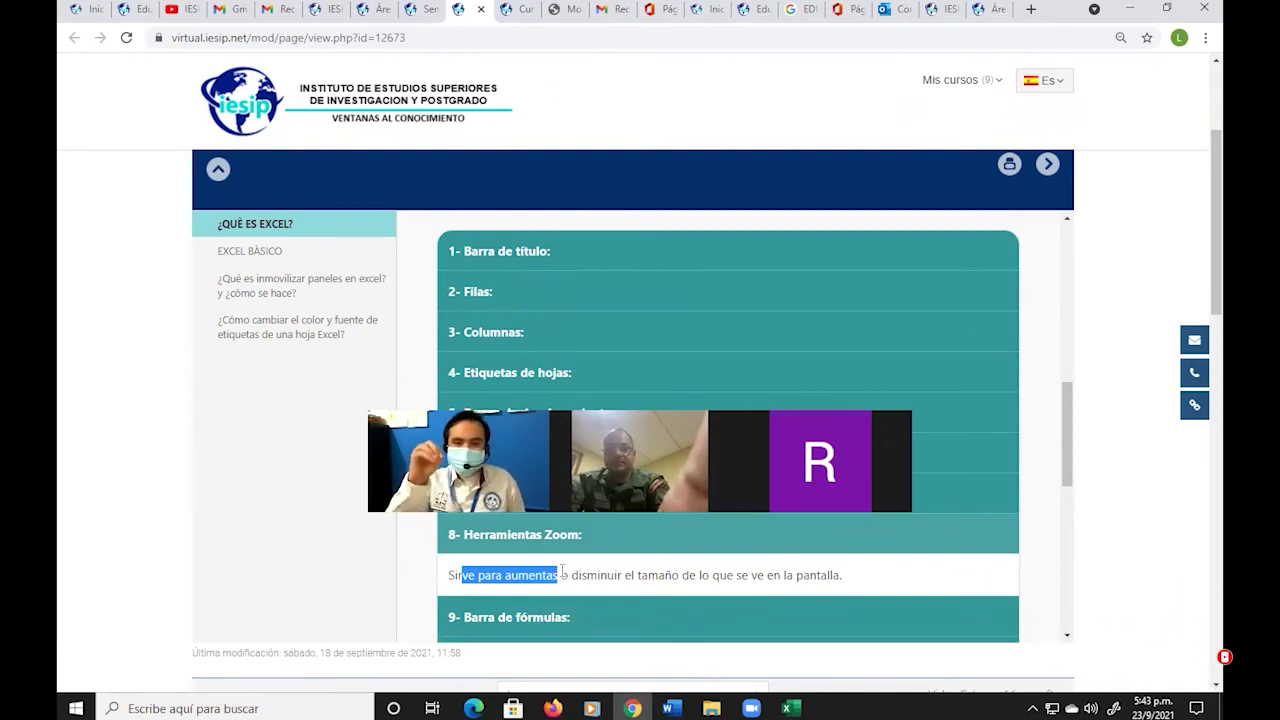
pyautogui.click(787, 708)
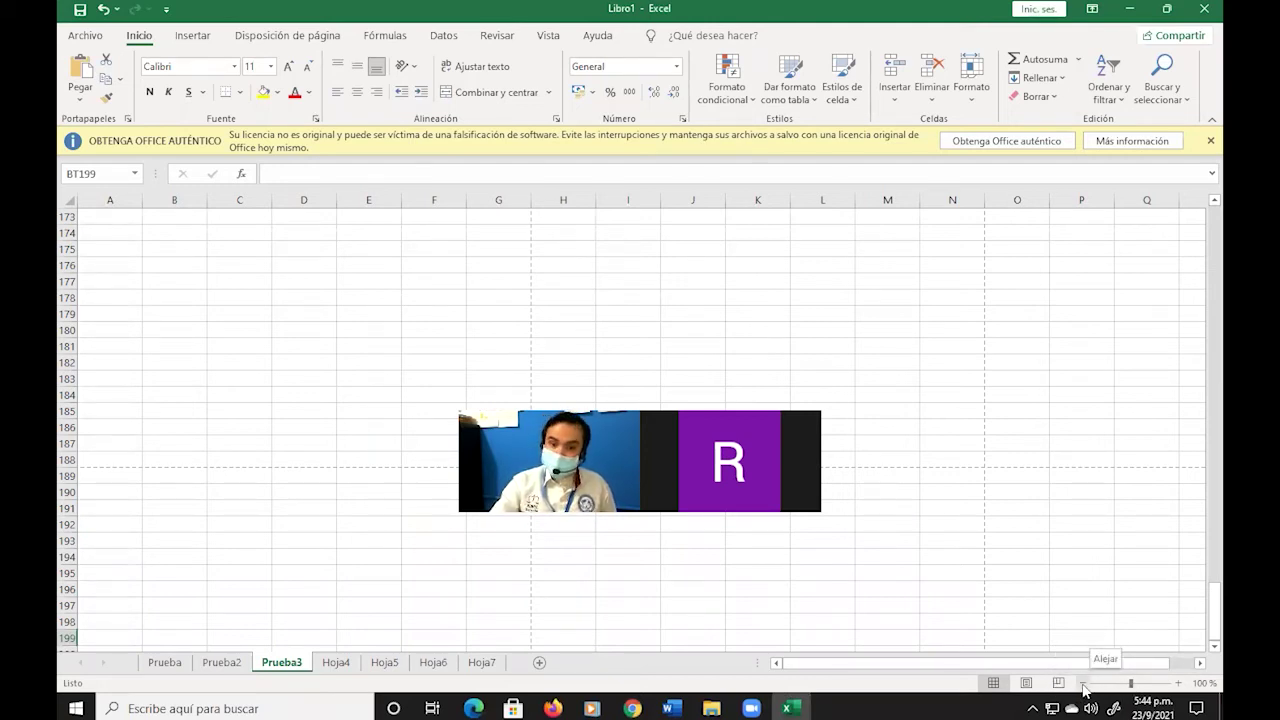
# - Zoom Prueba3 out, set 90%, then magnify to about 300% and select cell C189
pyautogui.click(1083, 684)
pyautogui.click(1083, 684)
pyautogui.click(1083, 684)
pyautogui.click(1083, 684)
pyautogui.click(1127, 685)
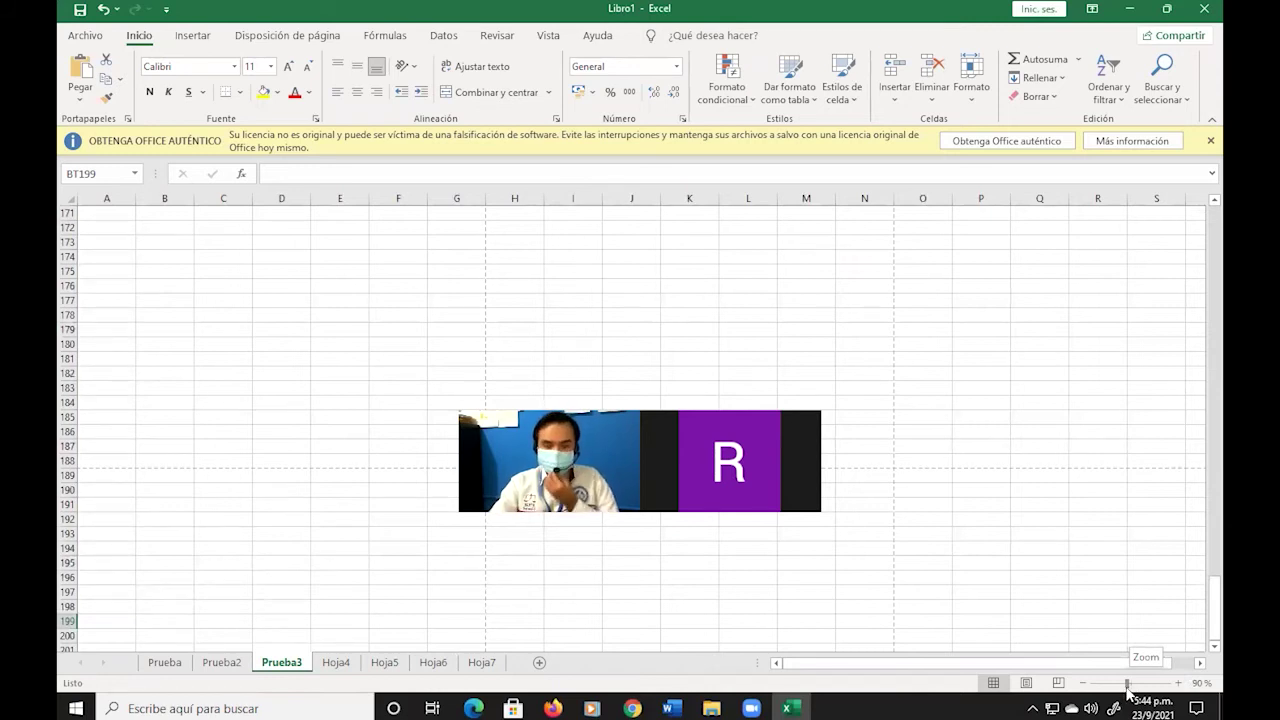
pyautogui.moveTo(1127, 685); pyautogui.dragTo(1161, 686)
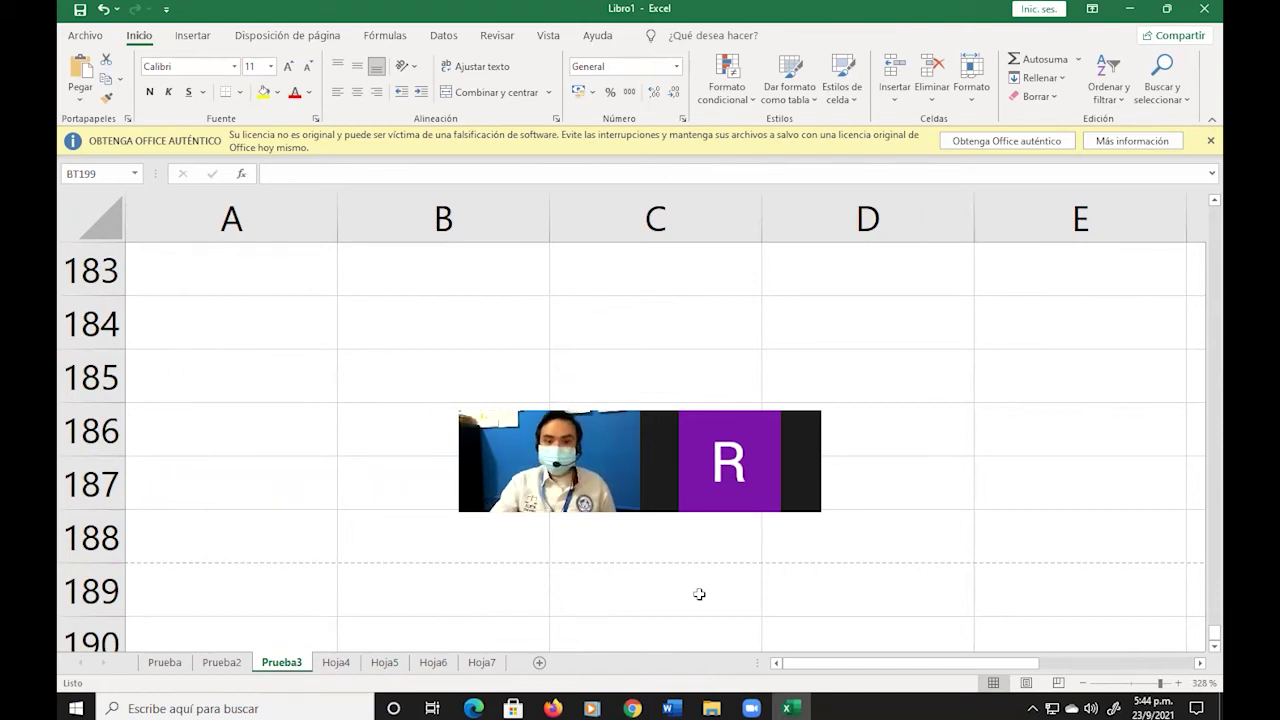
pyautogui.click(712, 580)
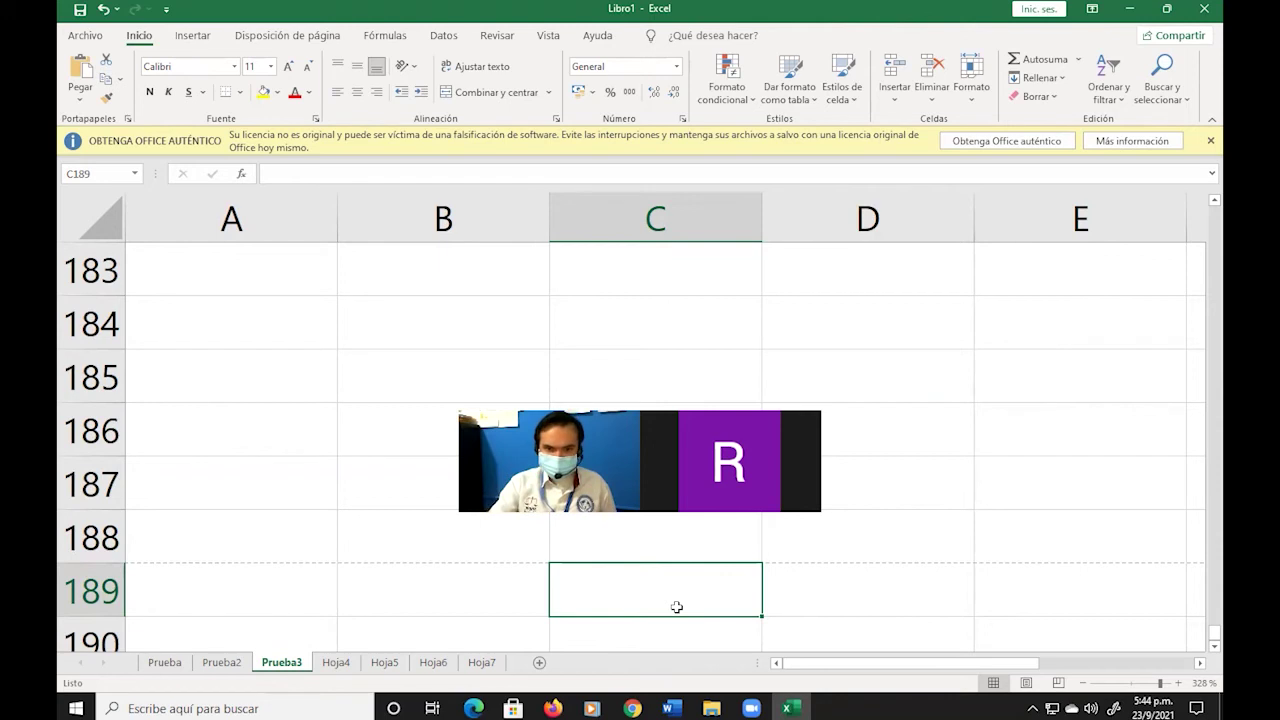
# - Drop the zoom to 10%, raise it to 44% and 50%, then settle at 90%
pyautogui.moveTo(1160, 683); pyautogui.dragTo(1092, 683)
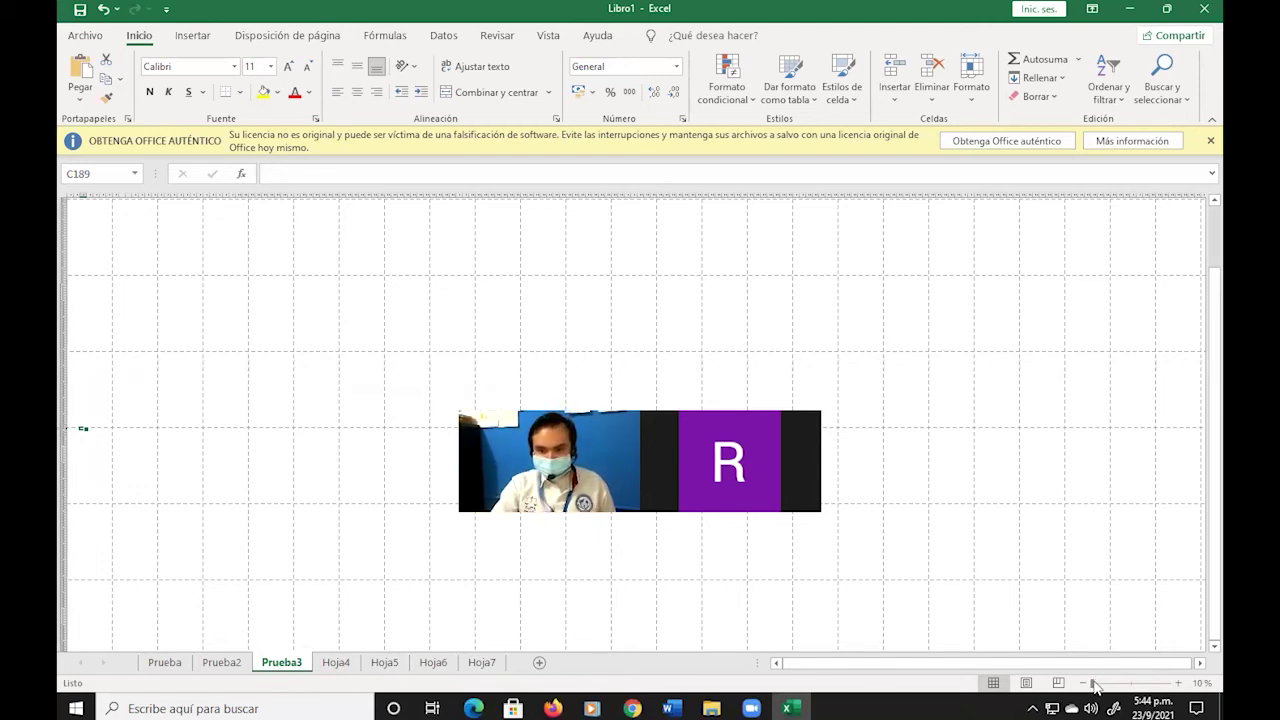
pyautogui.moveTo(1095, 684); pyautogui.dragTo(1109, 682)
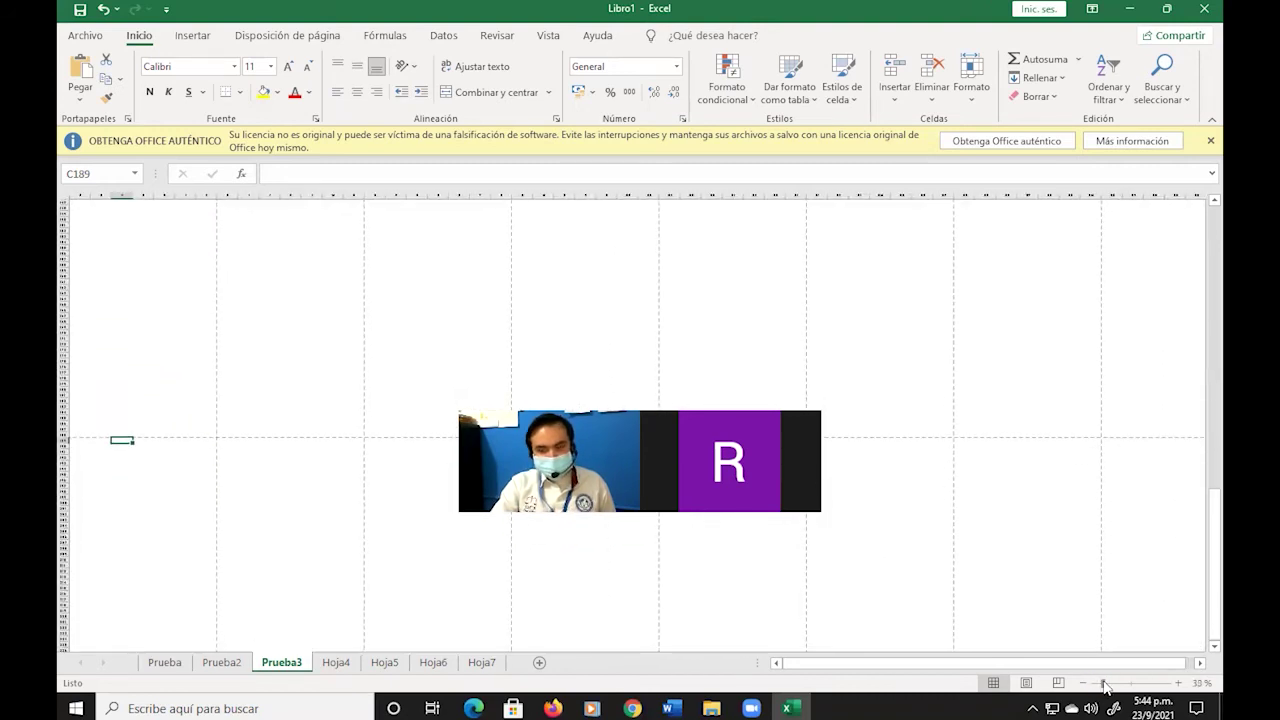
pyautogui.click(660, 586)
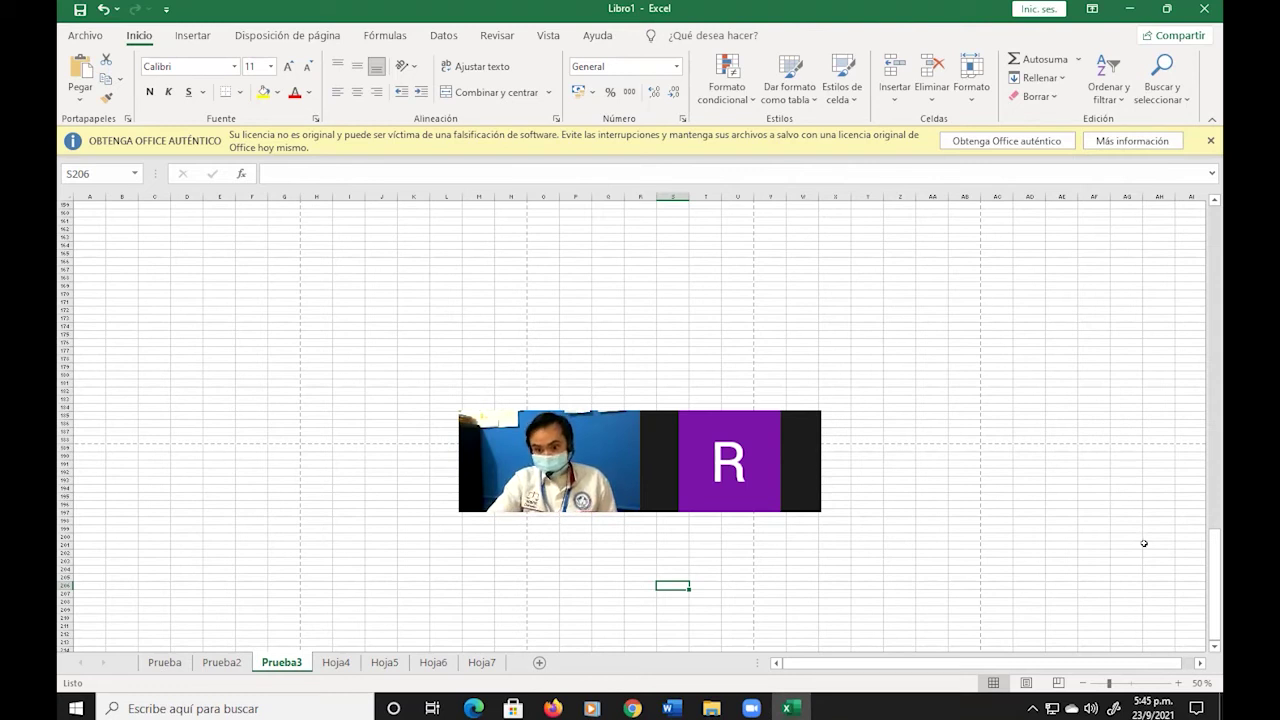
pyautogui.click(1177, 683)
pyautogui.click(1177, 683)
pyautogui.click(1177, 683)
pyautogui.click(1177, 683)
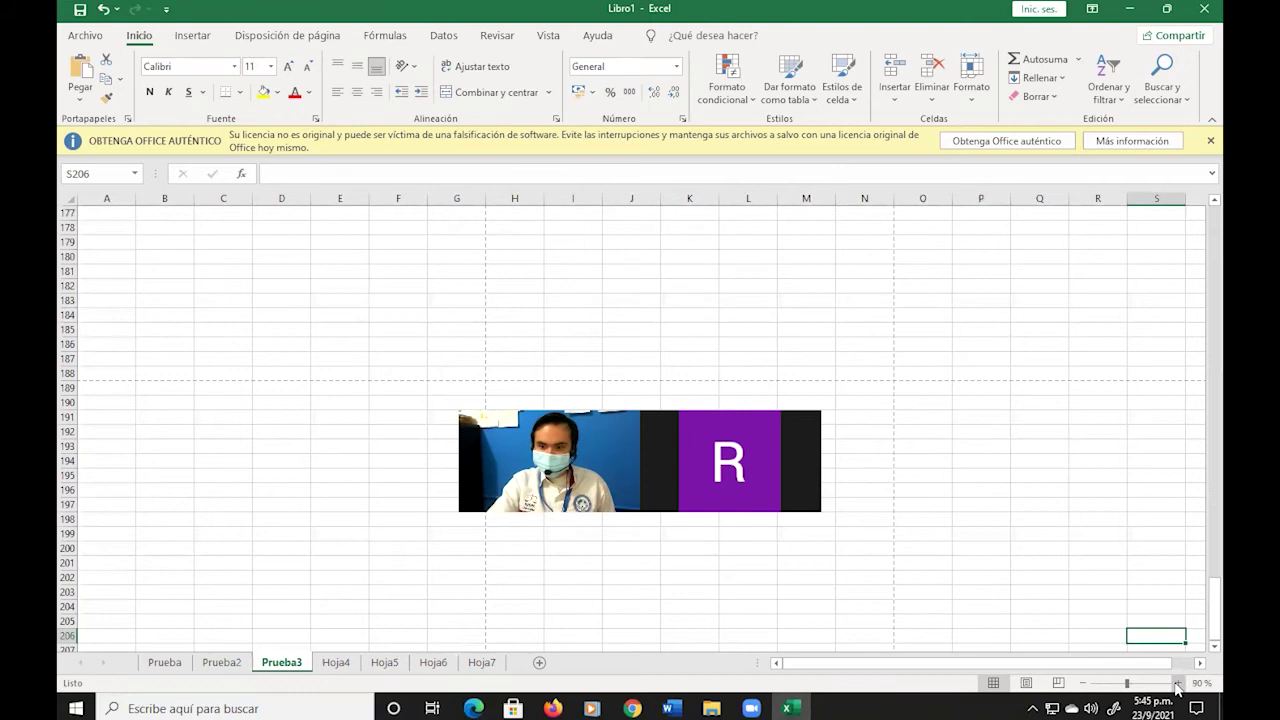
pyautogui.hotkey('alt', 'Tab')
# - Expand '9- Barra de fórmulas' and highlight phrases from its description
pyautogui.click(545, 590)
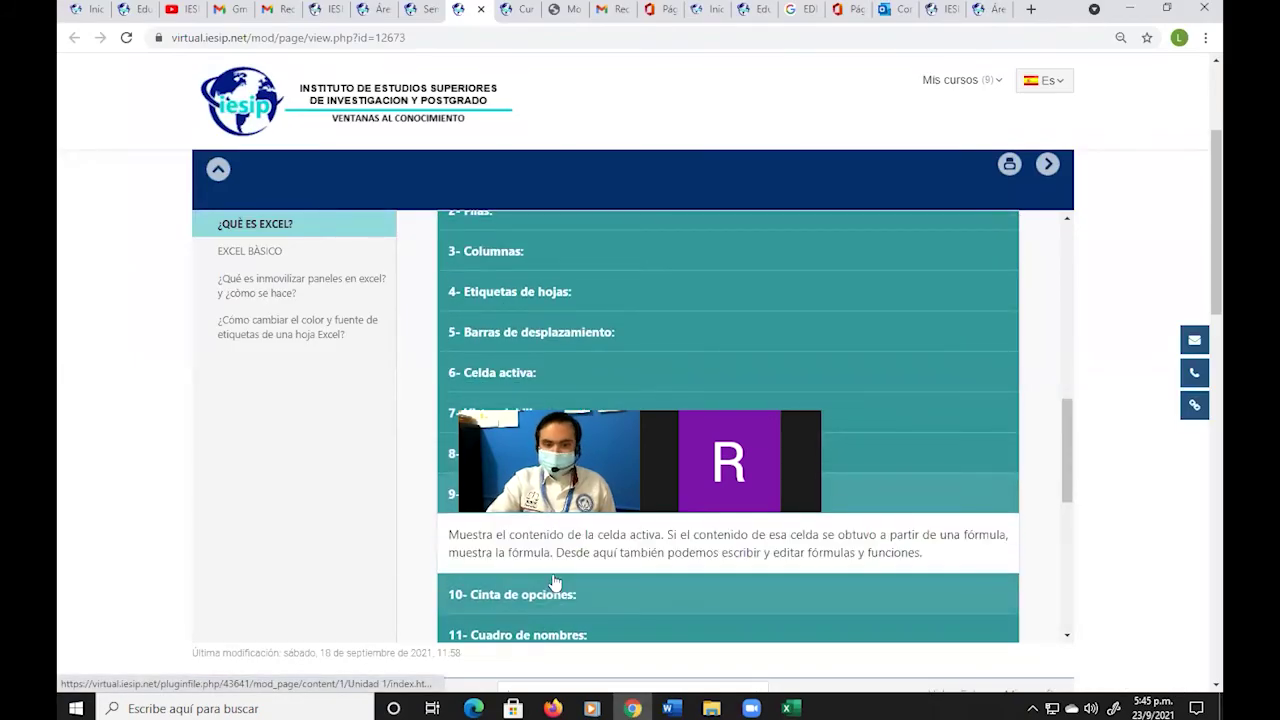
pyautogui.scroll(2, 555, 583)
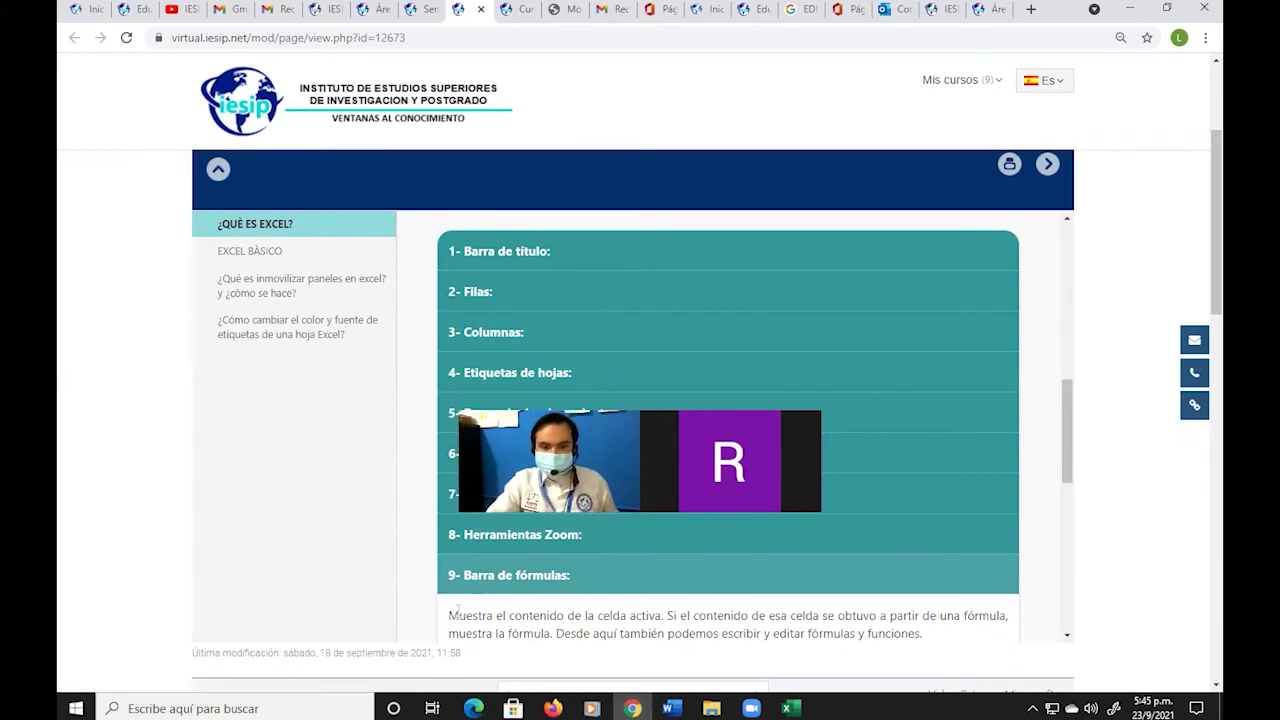
pyautogui.moveTo(458, 615); pyautogui.dragTo(630, 618)
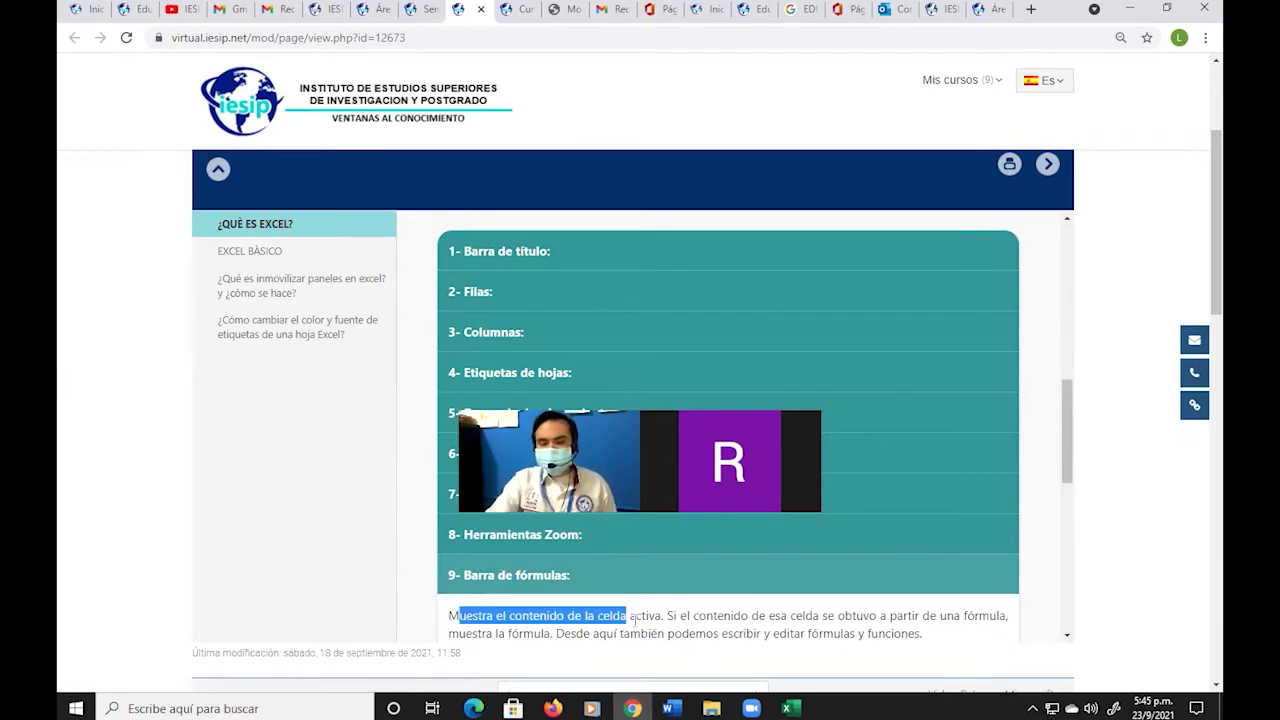
pyautogui.click(726, 610)
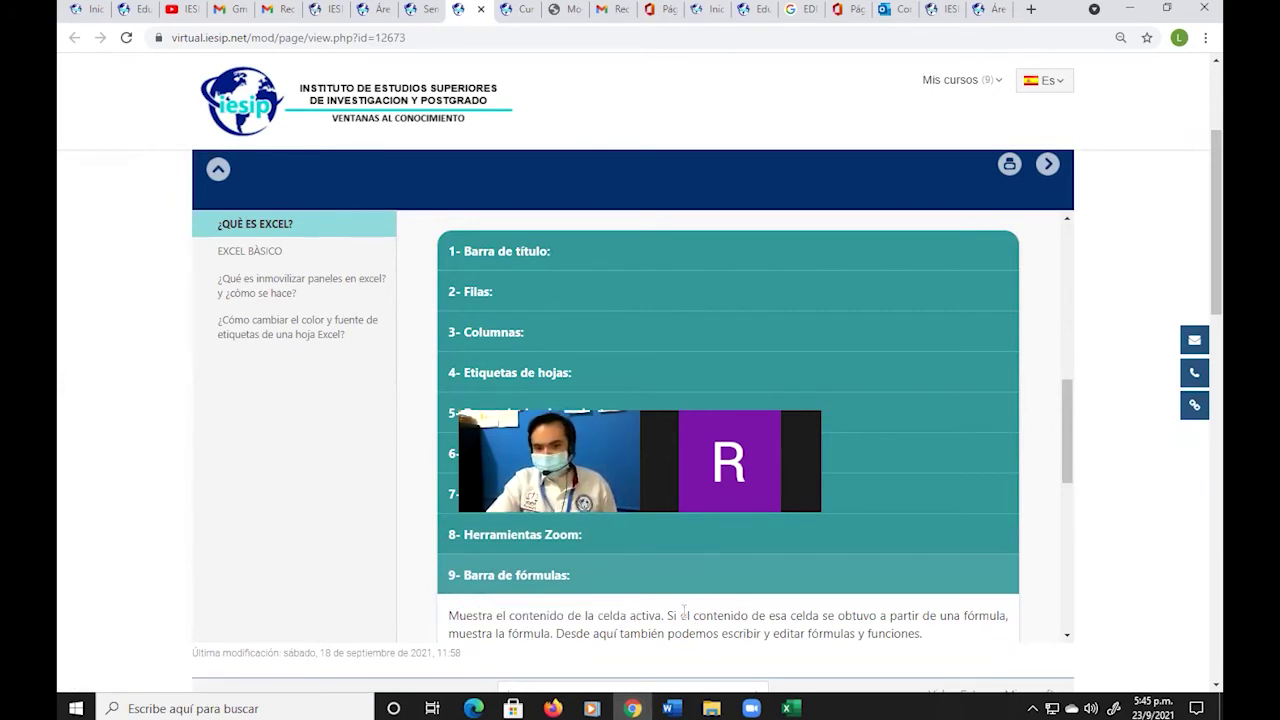
pyautogui.moveTo(667, 615); pyautogui.dragTo(922, 617)
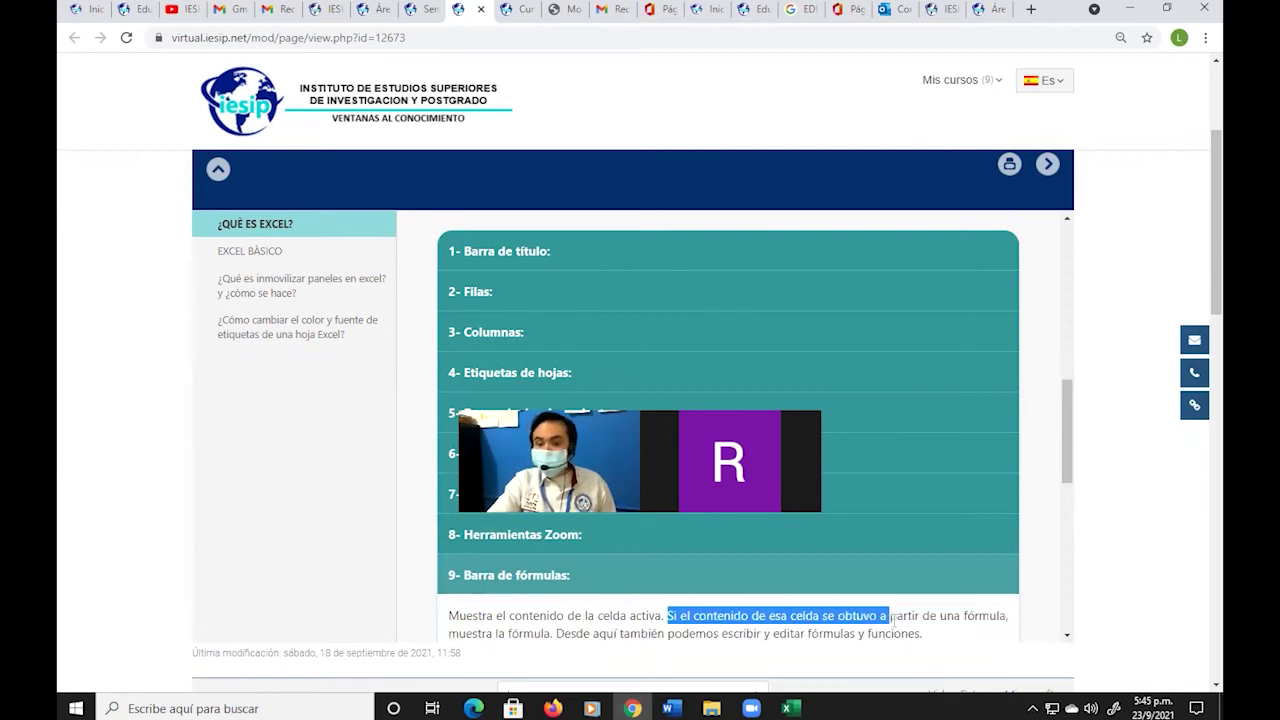
pyautogui.click(541, 632)
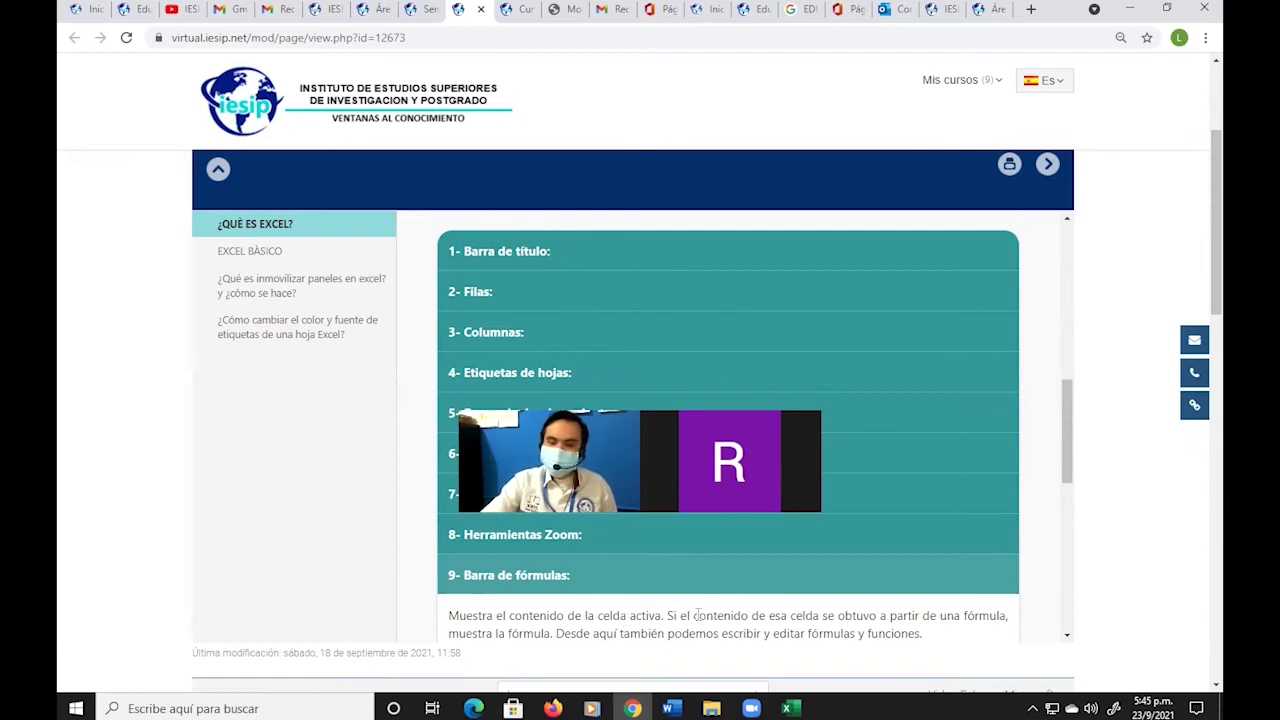
# - Enter the formula =1+5 in cell E182
pyautogui.moveTo(787, 708)
pyautogui.click(703, 610)
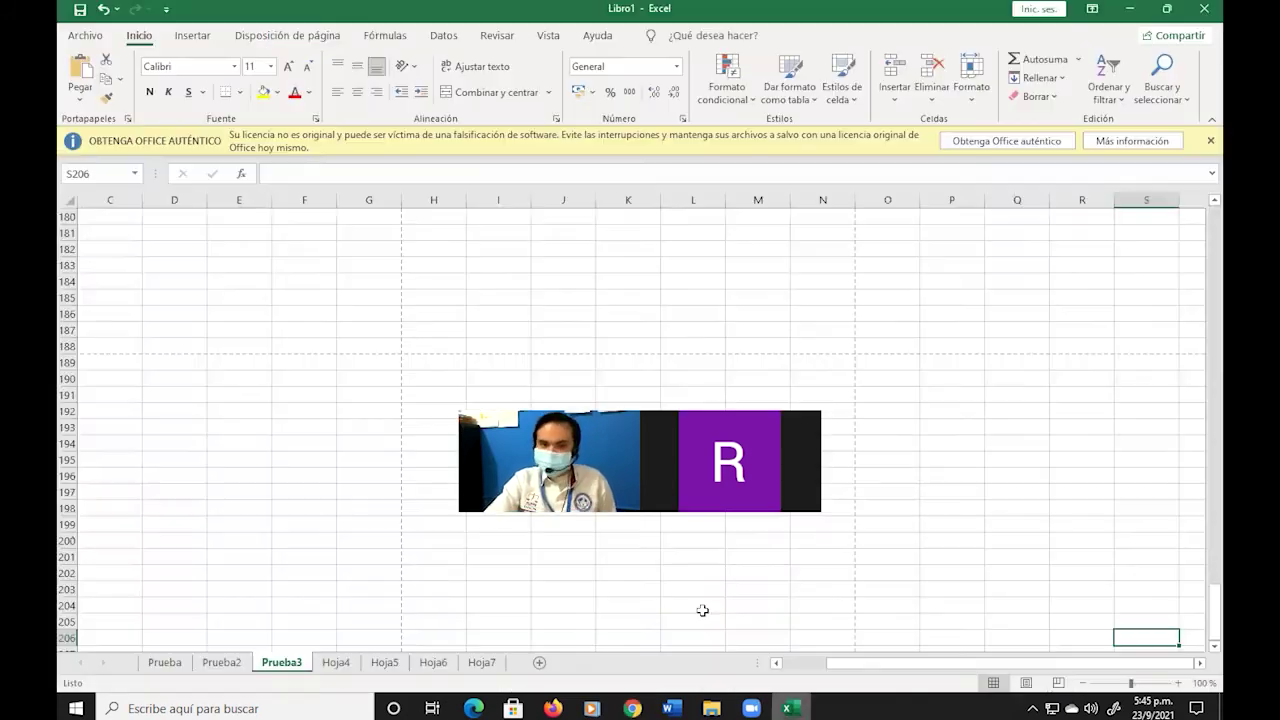
pyautogui.click(258, 251)
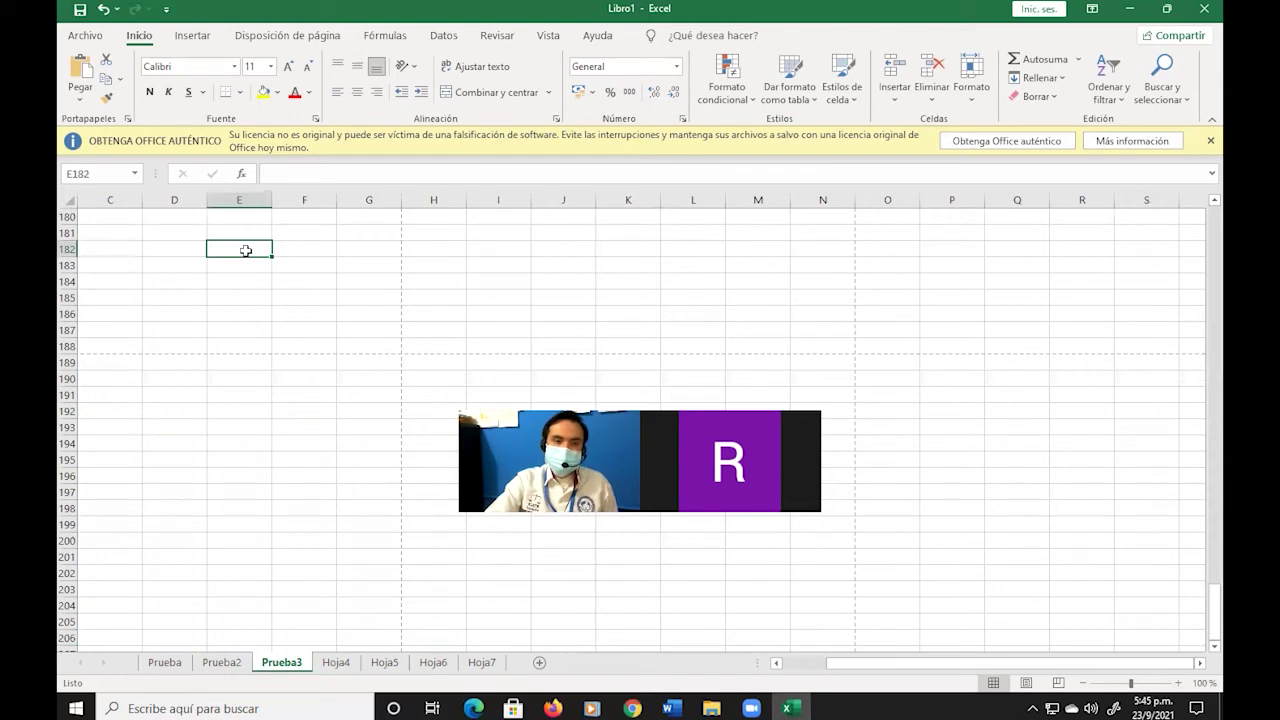
pyautogui.write('=')
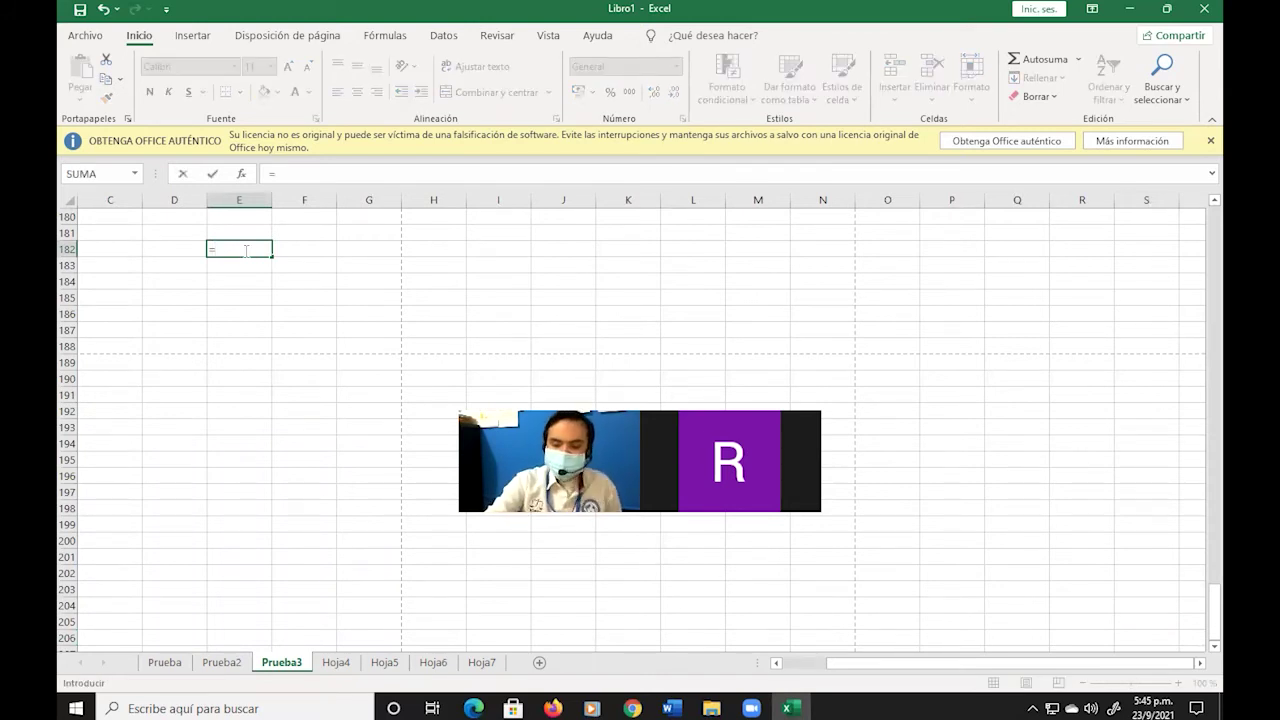
pyautogui.write('1+5')
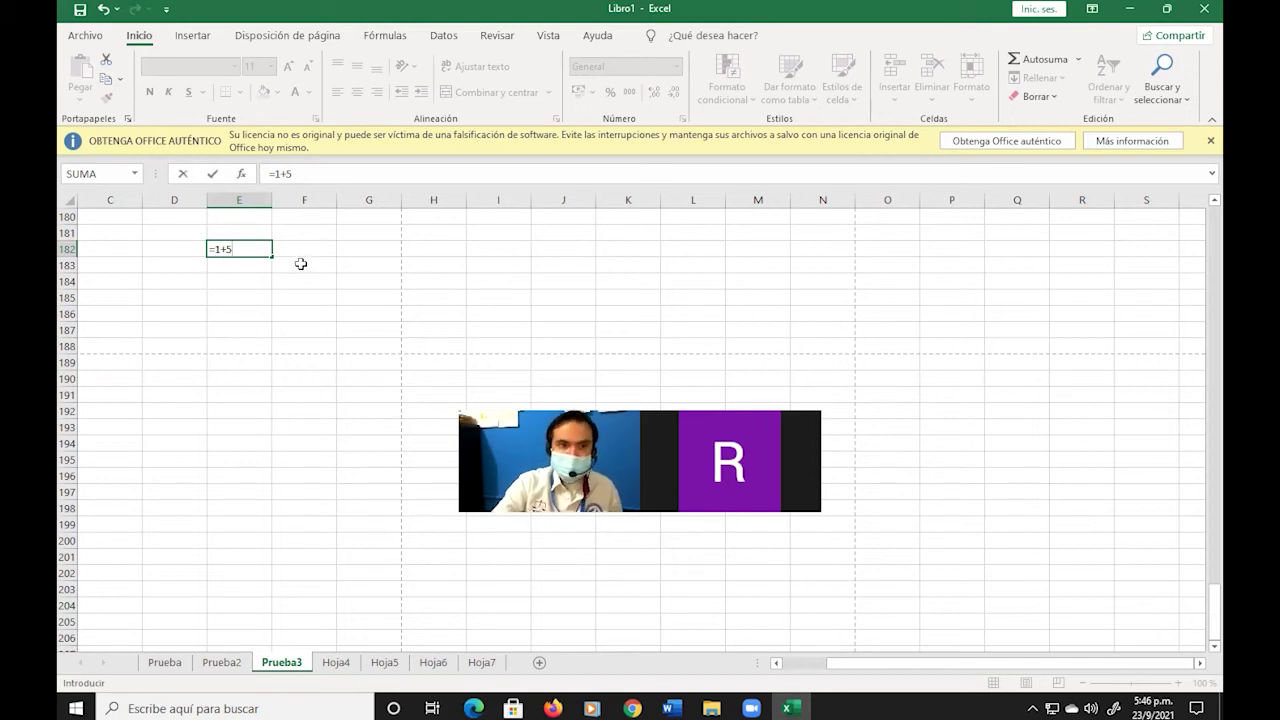
pyautogui.press('Return')
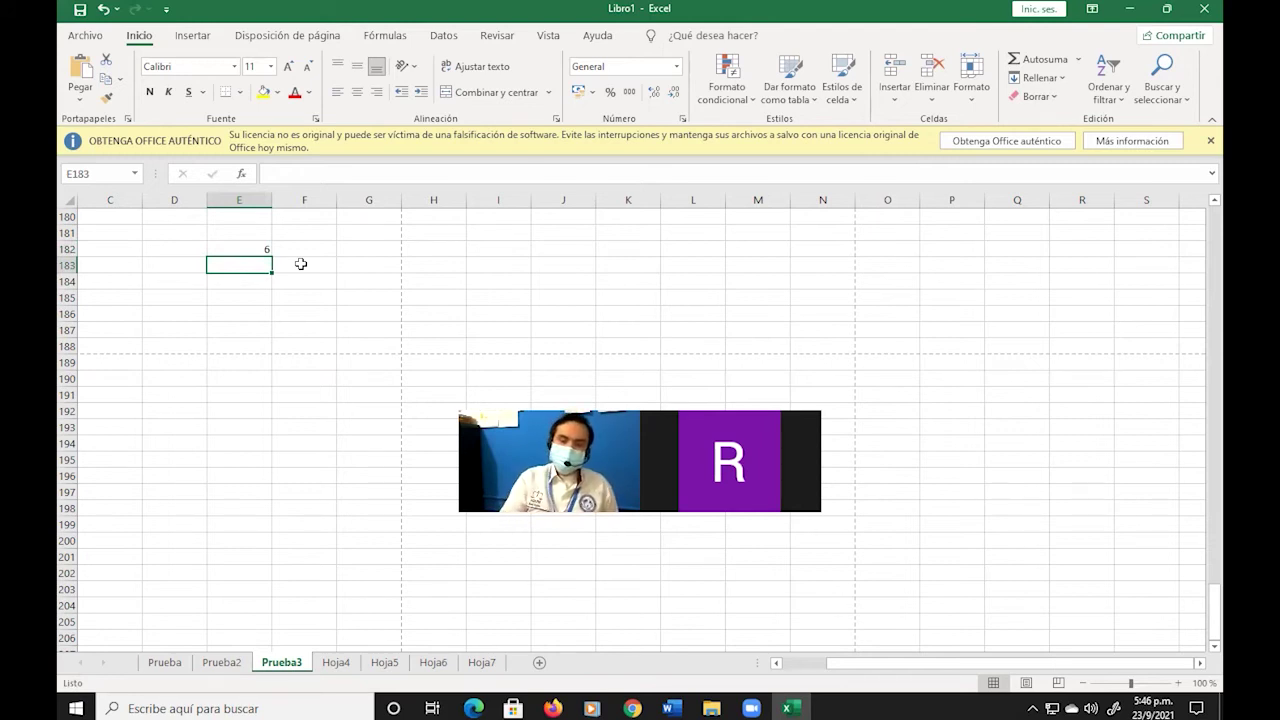
# - Re-enter E182's formula as 1+5, removing an accidentally inserted E184 reference
pyautogui.press('Up')
pyautogui.moveTo(292, 173); pyautogui.dragTo(268, 173)
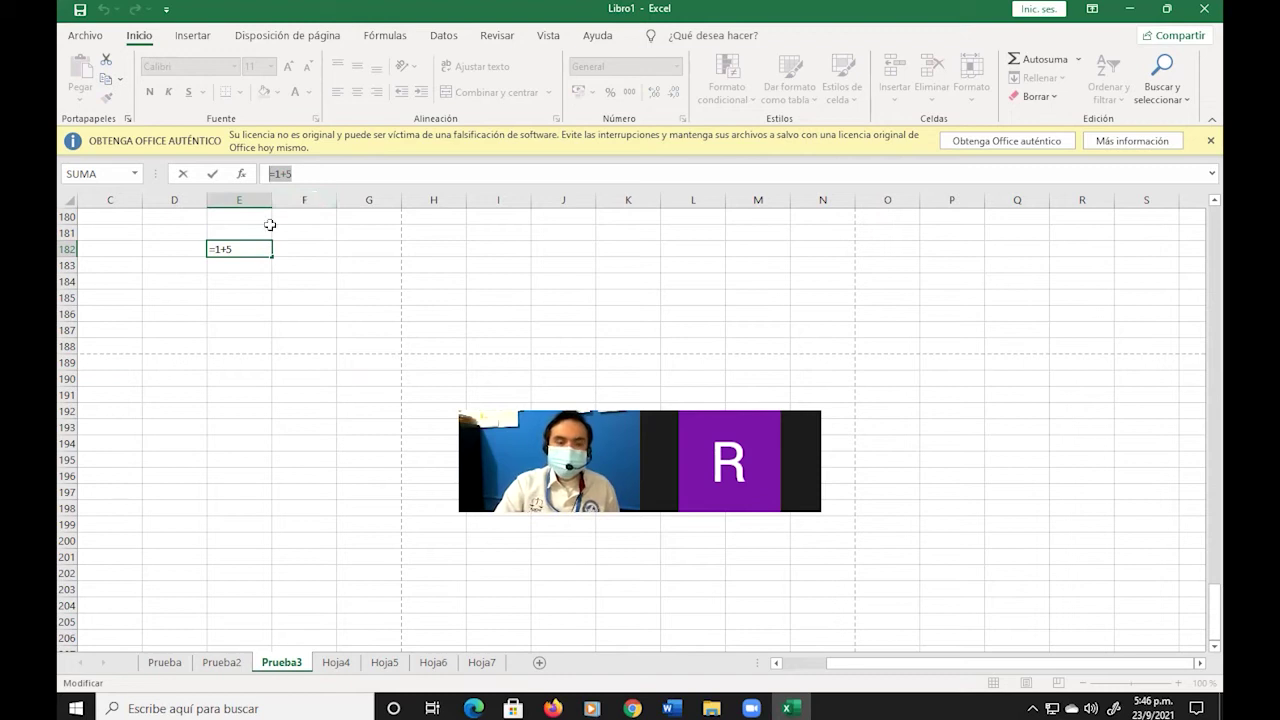
pyautogui.click(257, 279)
pyautogui.press('BackSpace')
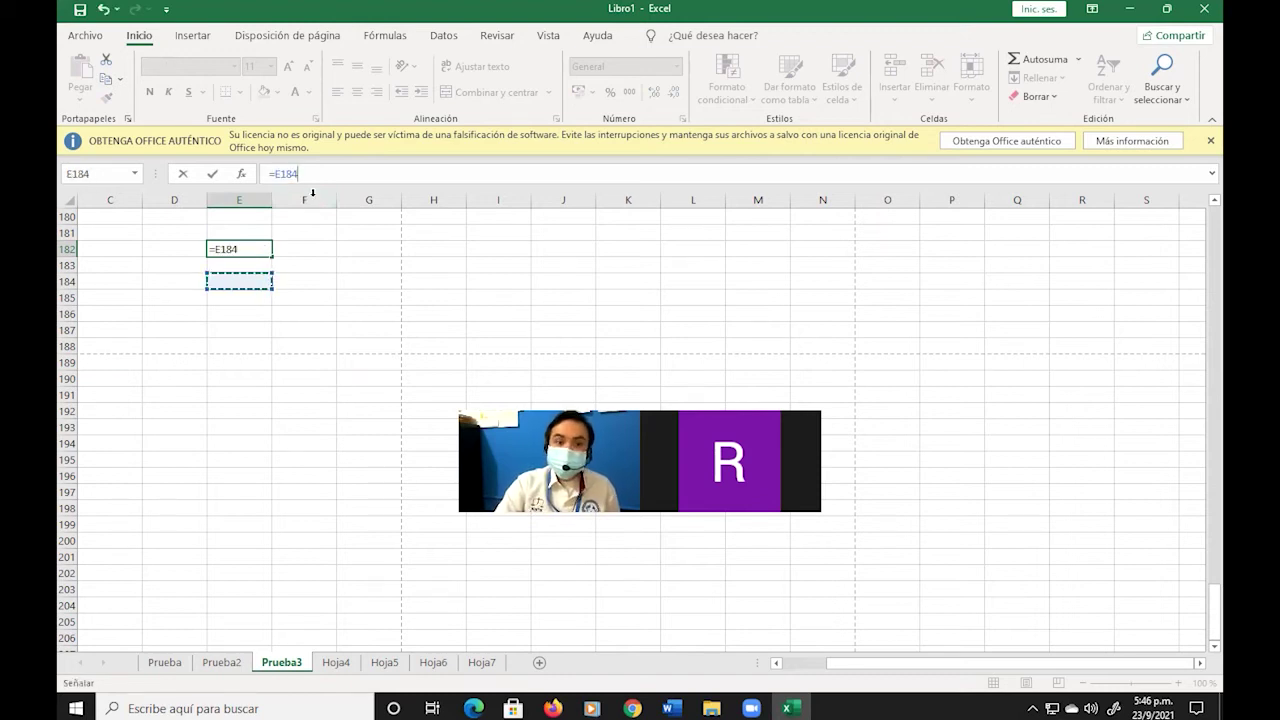
pyautogui.press('BackSpace')
pyautogui.press('BackSpace')
pyautogui.press('BackSpace')
pyautogui.write('1+5')
pyautogui.press('Return')
# - Append -9+6 to E182's formula so it reads =1+5-9+6 and shows 3
pyautogui.click(231, 243)
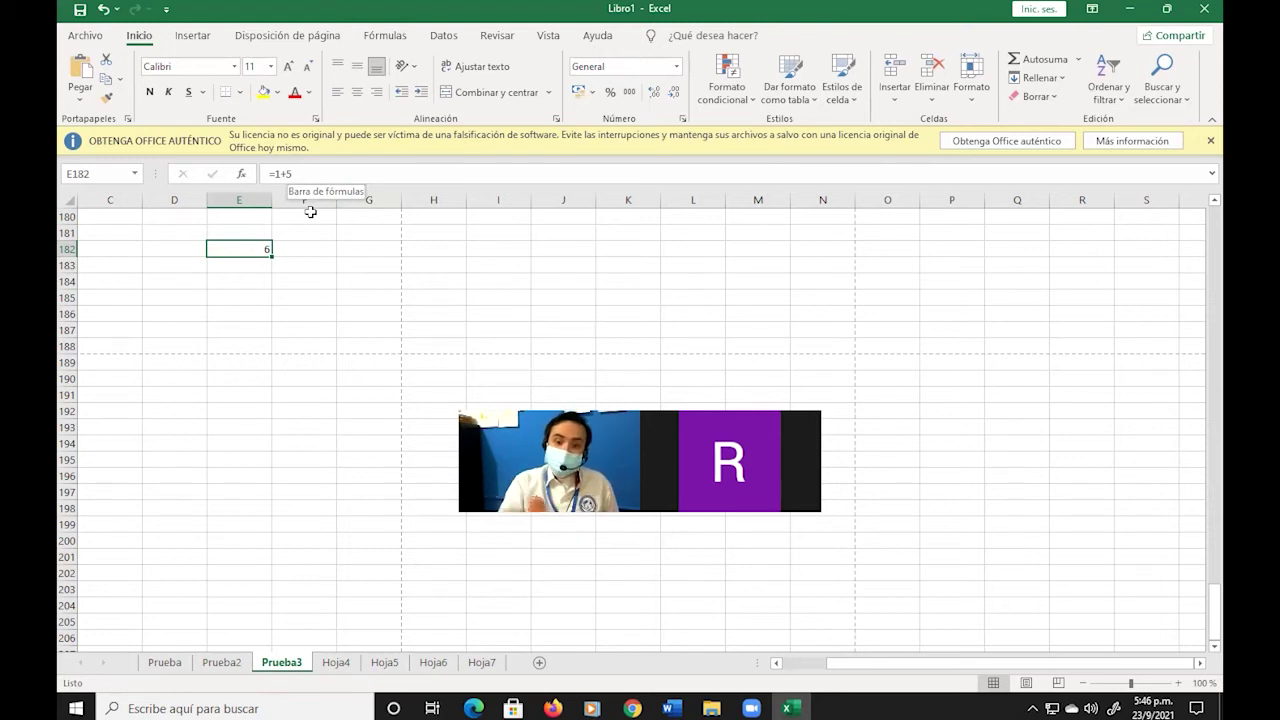
pyautogui.press('F2')
pyautogui.hotkey('shift', 'Left')
pyautogui.hotkey('shift', 'Left')
pyautogui.hotkey('shift', 'Left')
pyautogui.hotkey('shift', 'Left')
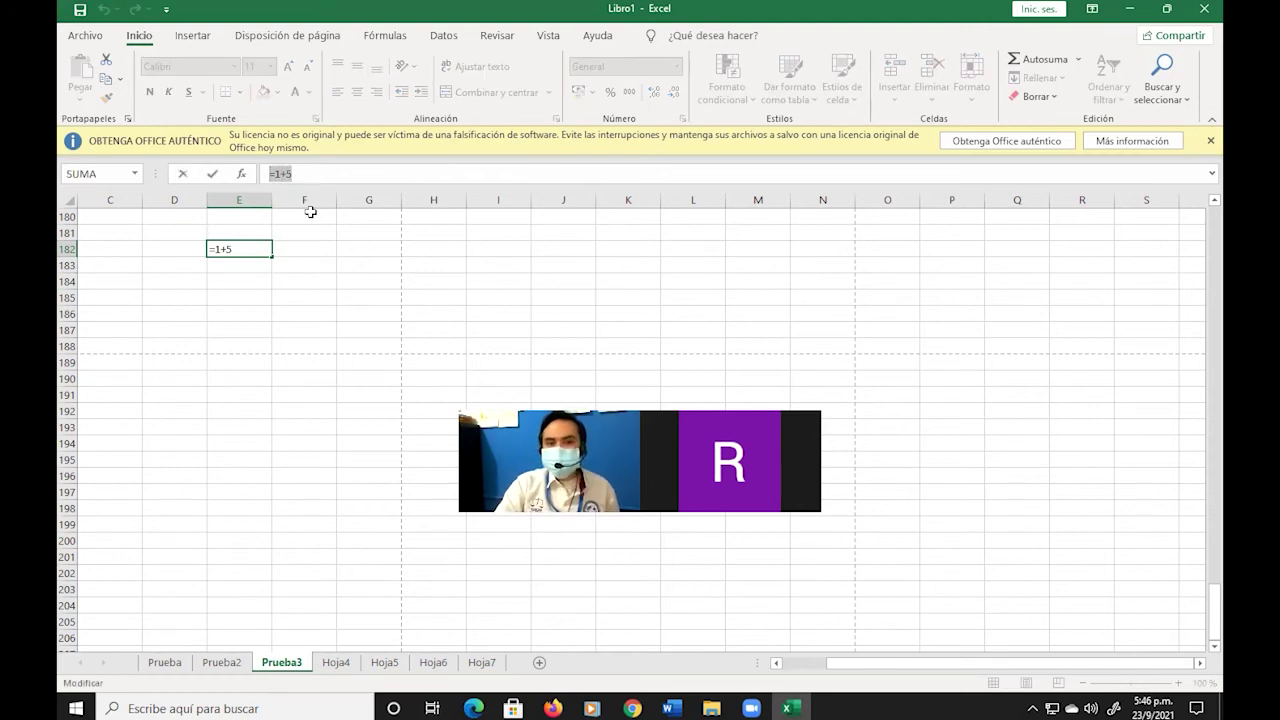
pyautogui.press('Right')
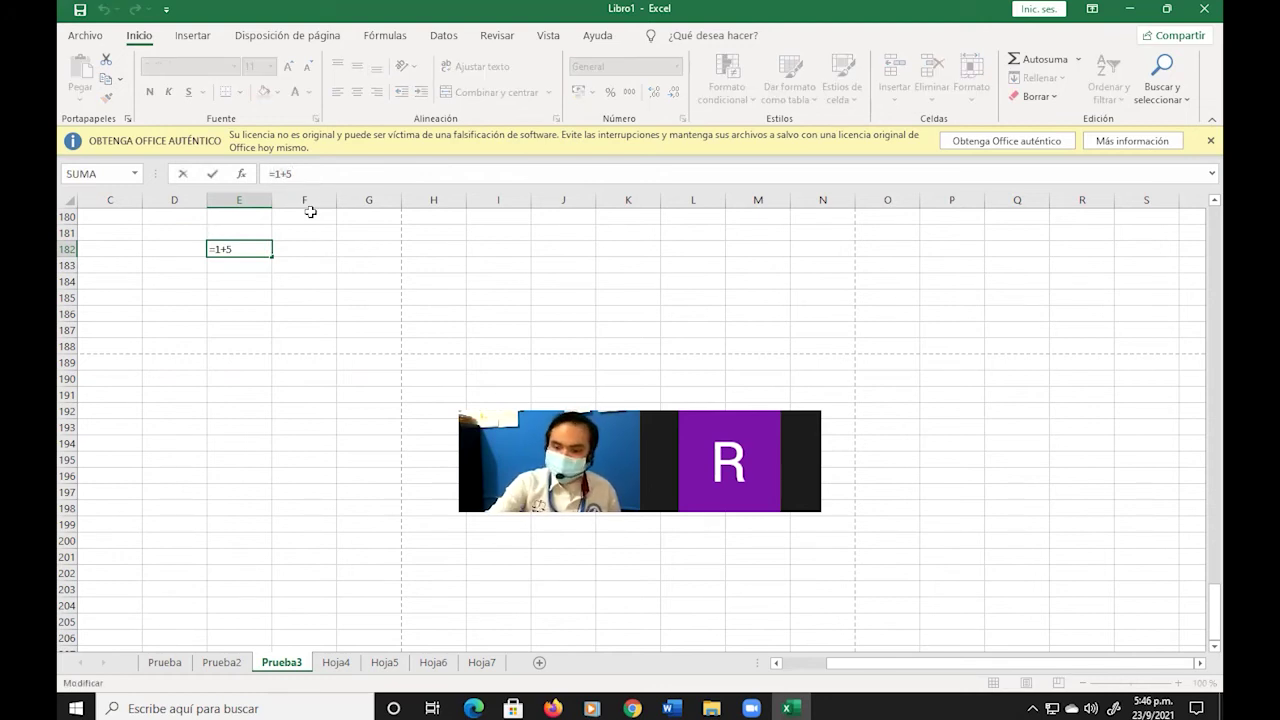
pyautogui.write('-9')
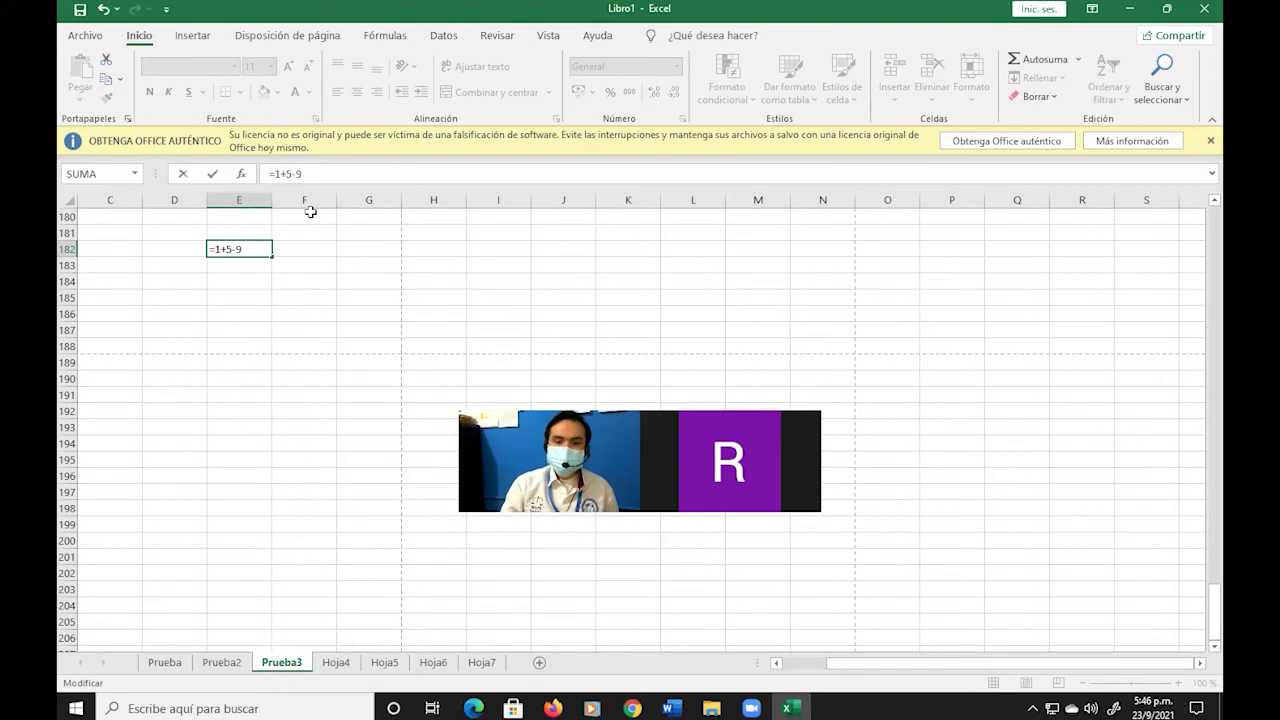
pyautogui.write('+6')
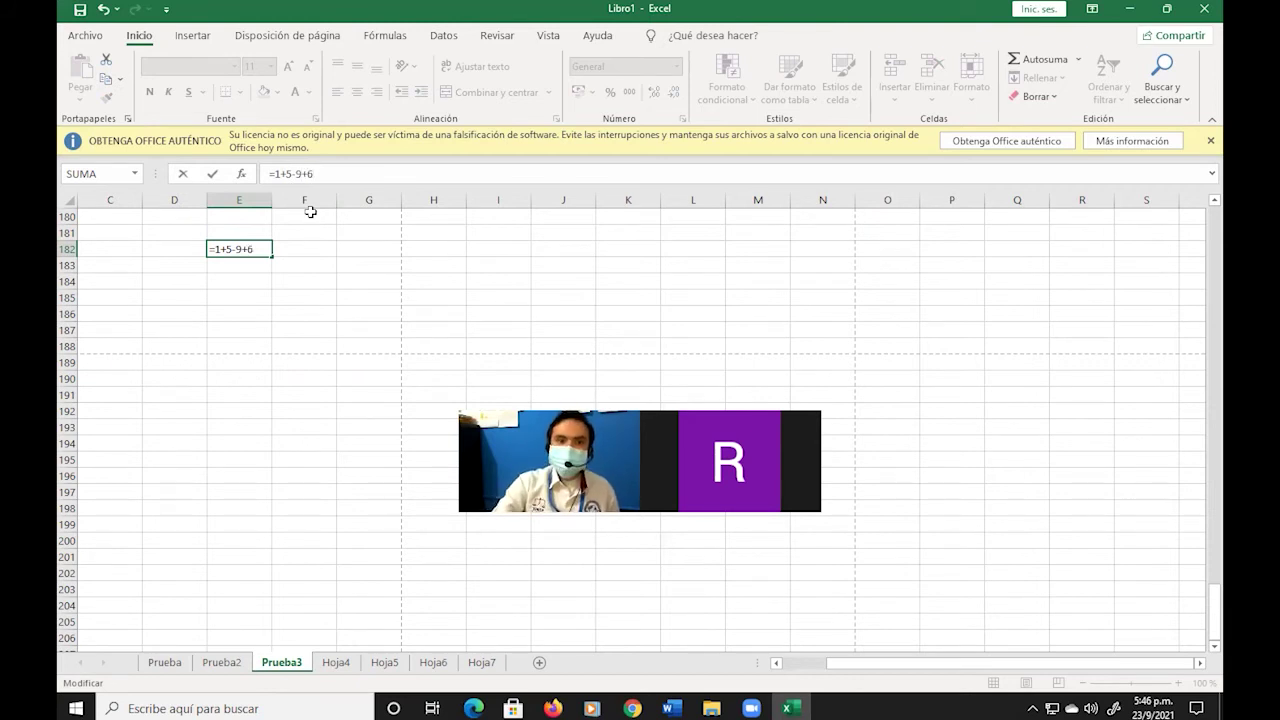
pyautogui.press('Return')
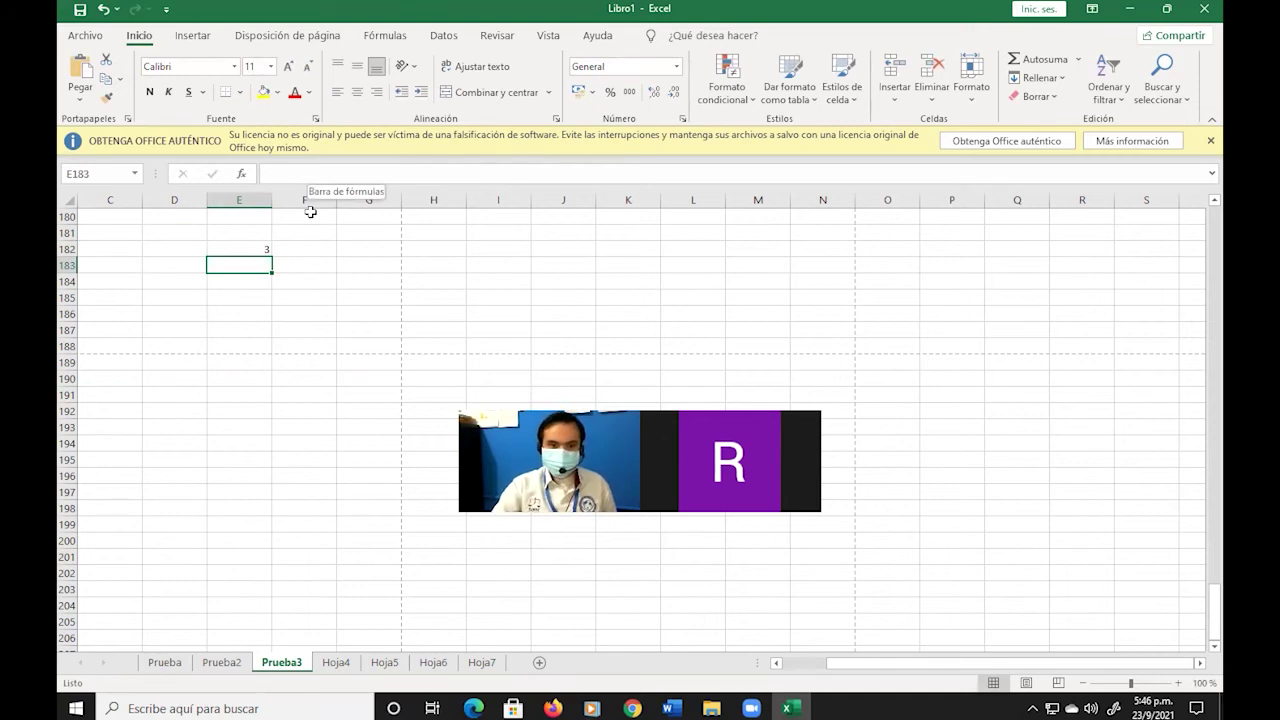
# - Highlight 'organizan en grupo' in the Cinta de opciones paragraph, glancing at Excel in between
pyautogui.hotkey('alt', 'Tab')
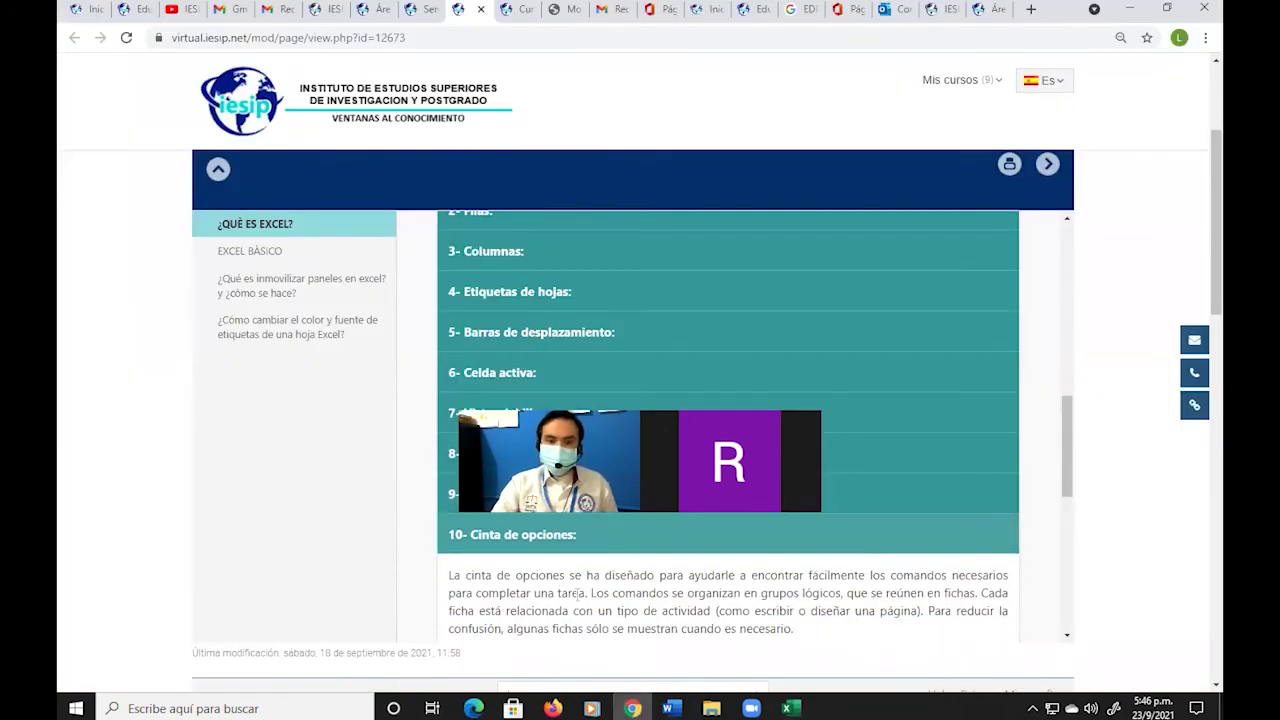
pyautogui.scroll(-2, 490, 585)
pyautogui.scroll(2, 508, 590)
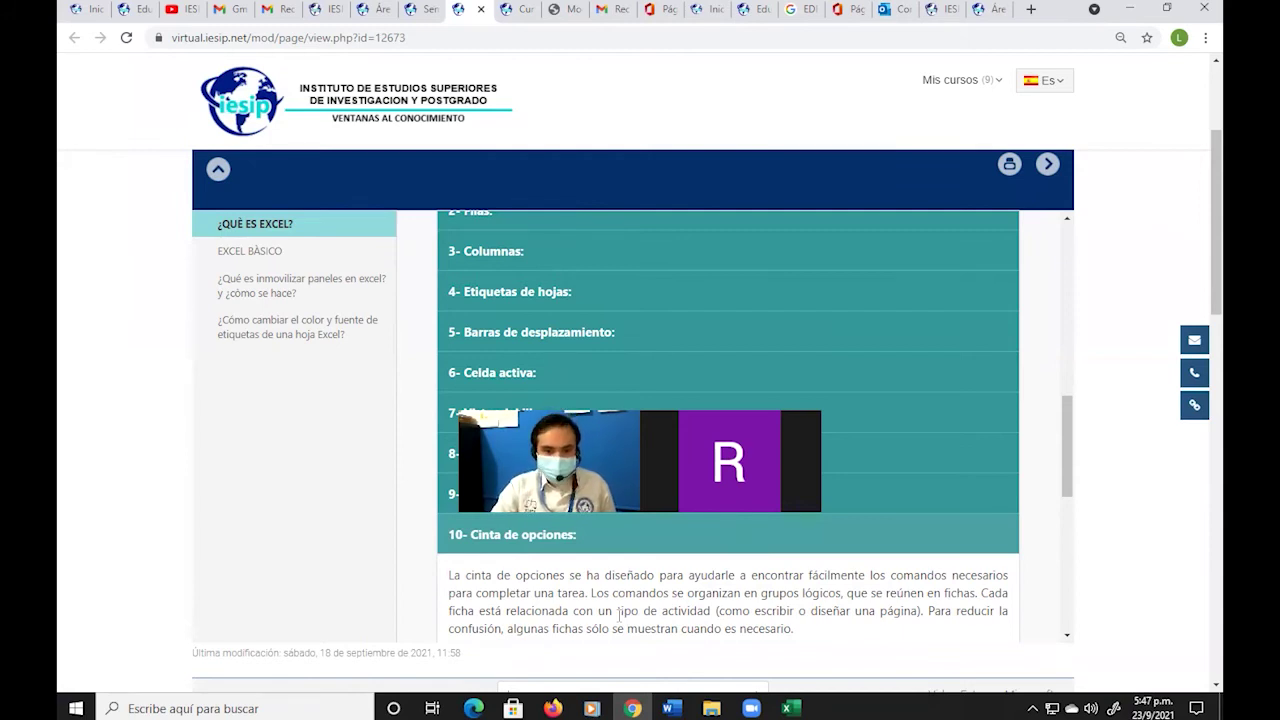
pyautogui.moveTo(687, 593); pyautogui.dragTo(800, 592)
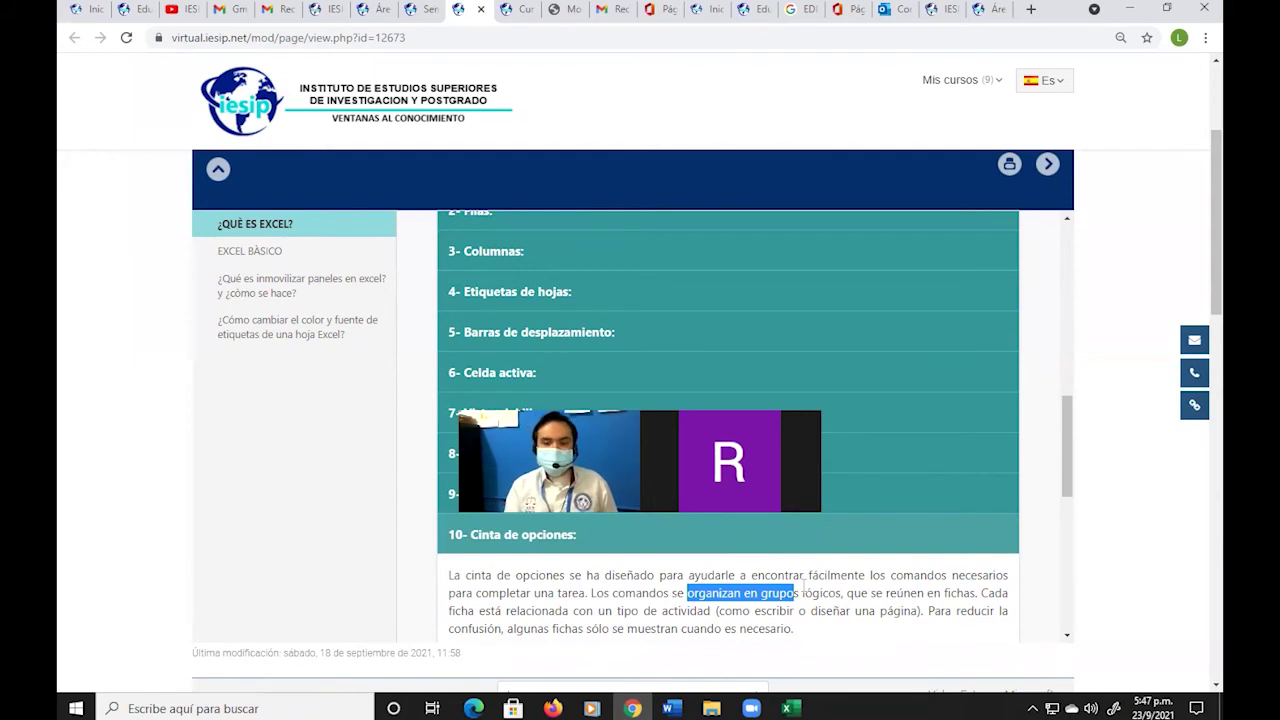
pyautogui.click(787, 708)
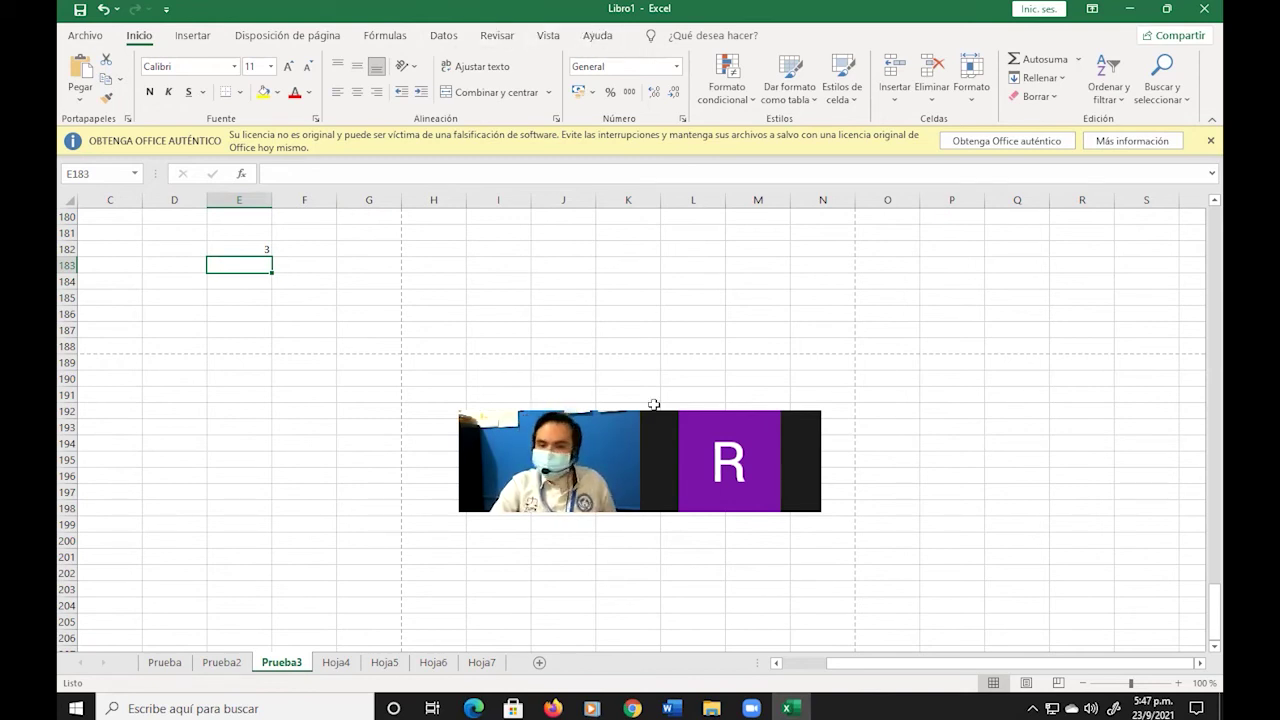
pyautogui.hotkey('alt', 'Tab')
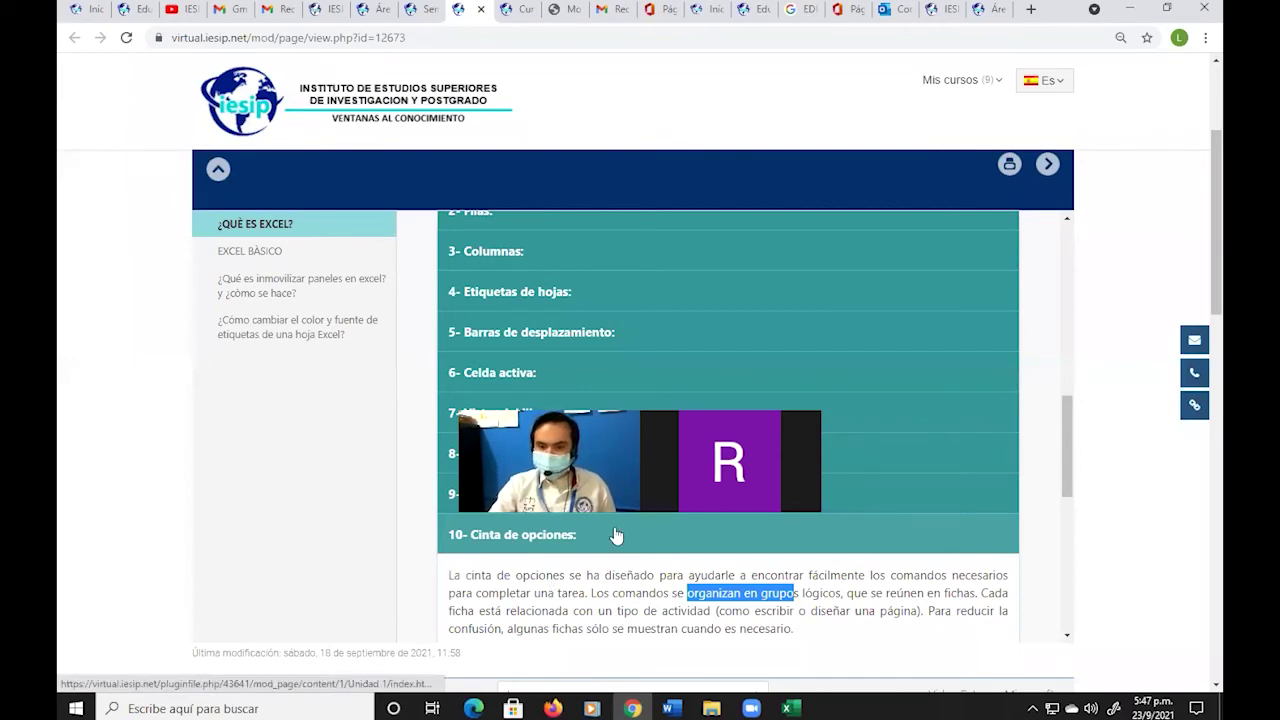
# - Expand '11- Cuadro de nombres' and highlight its sentence on assigning custom names
pyautogui.scroll(-2, 598, 588)
pyautogui.click(578, 591)
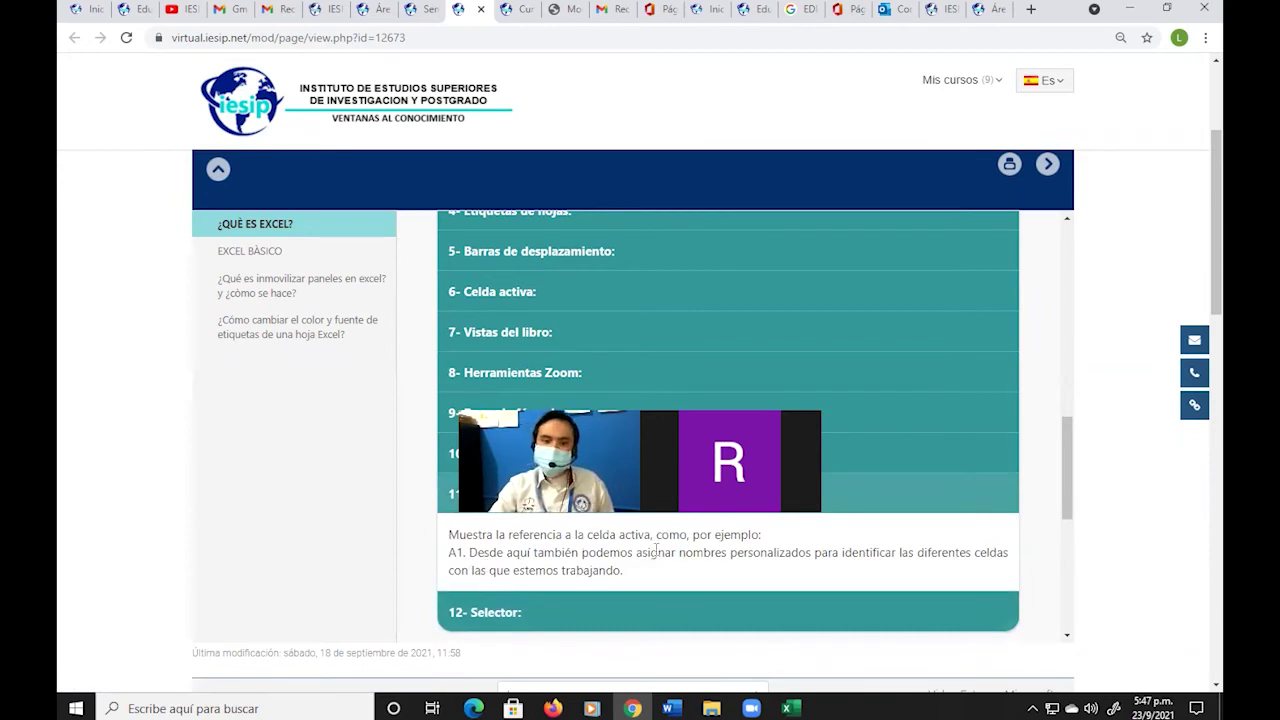
pyautogui.doubleClick(451, 553)
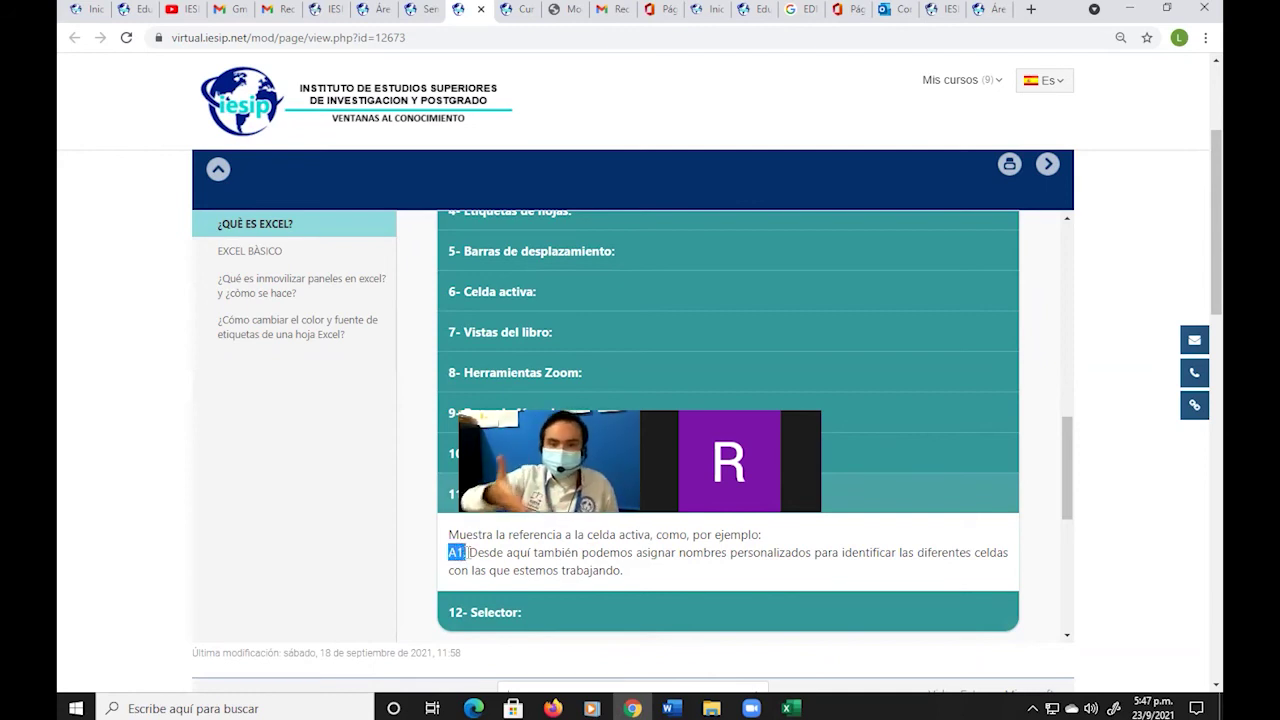
pyautogui.click(617, 577)
pyautogui.moveTo(470, 552); pyautogui.dragTo(845, 553)
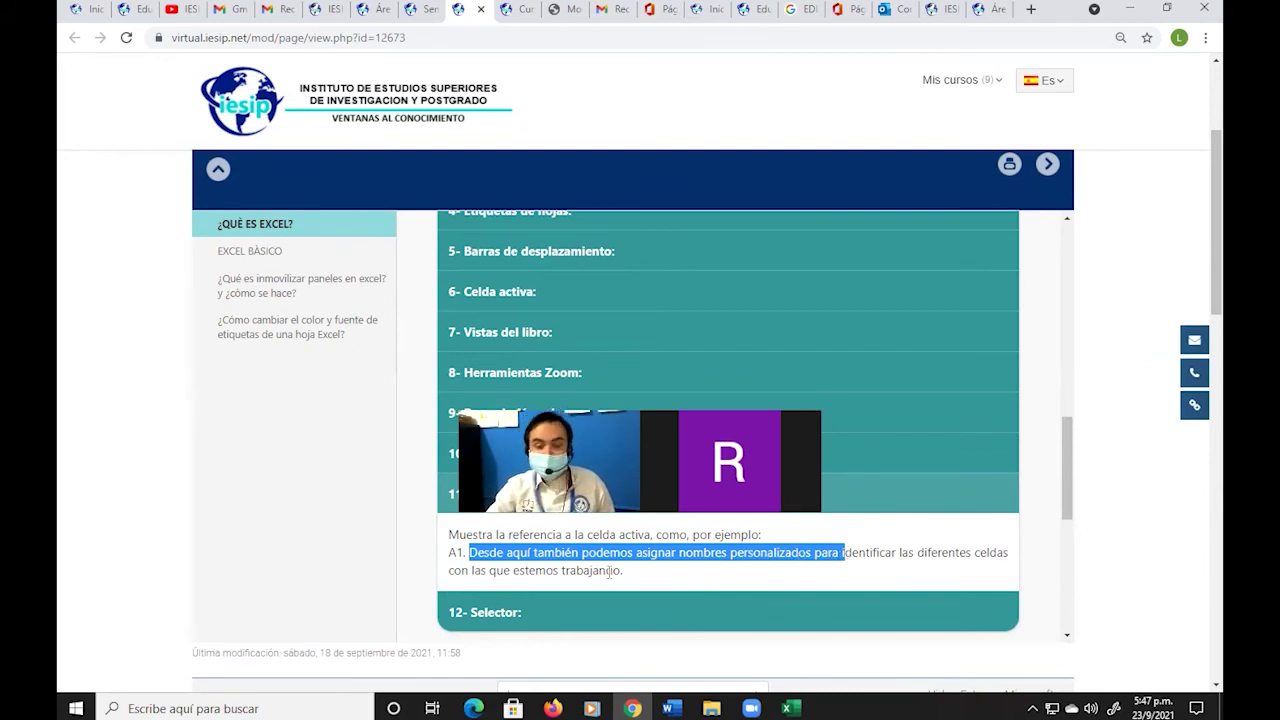
# - Scroll Prueba3 back to the top-left corner and select cell A1
pyautogui.click(787, 708)
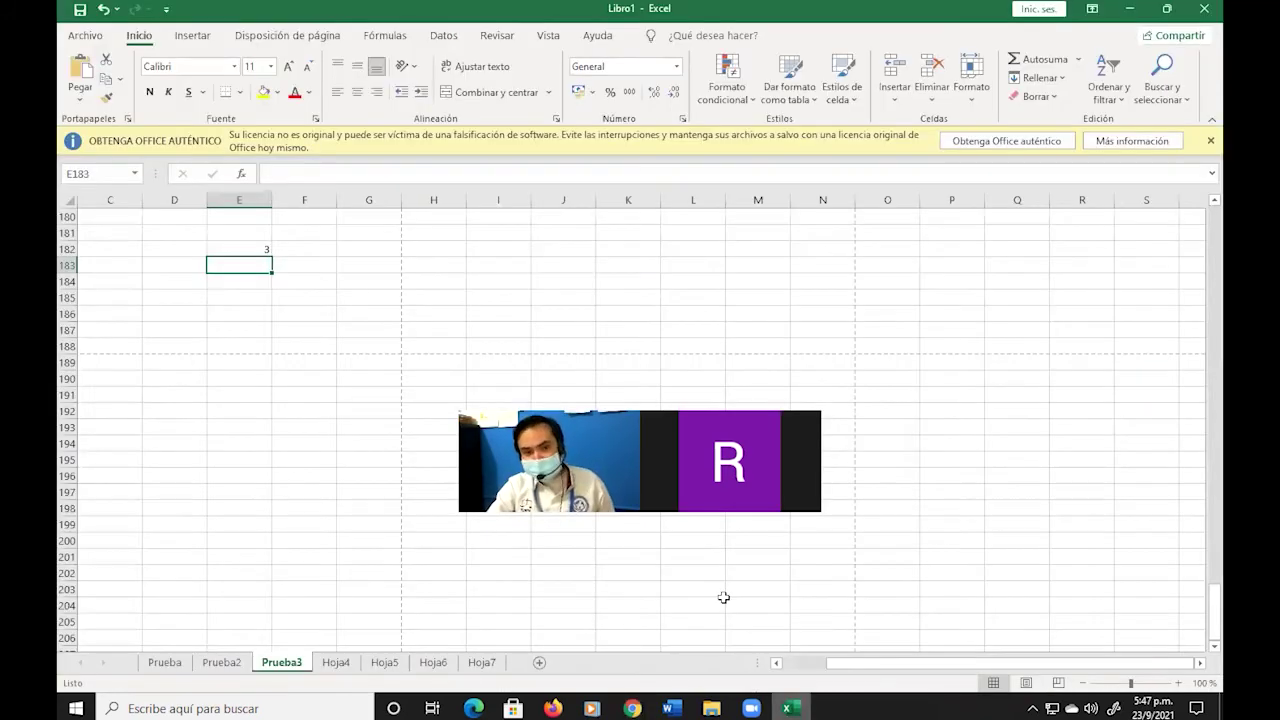
pyautogui.click(195, 250)
pyautogui.moveTo(1212, 600); pyautogui.dragTo(1202, 217)
pyautogui.moveTo(1080, 662); pyautogui.dragTo(822, 660)
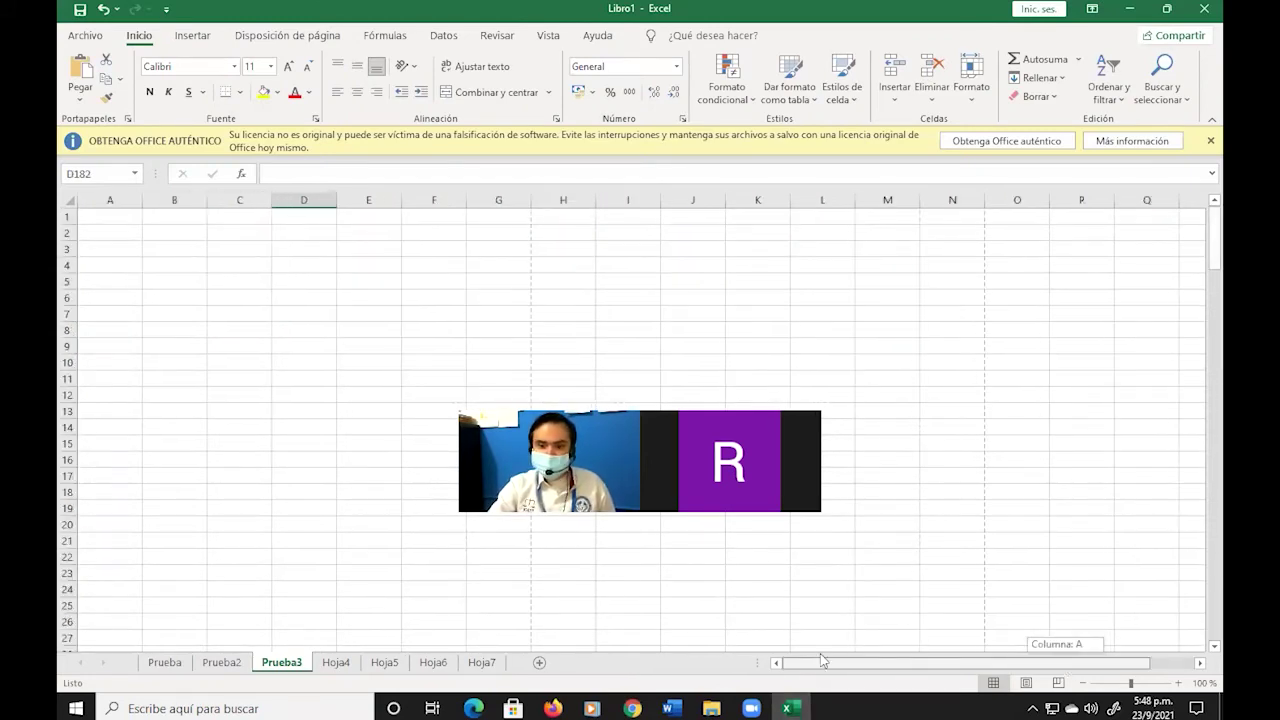
pyautogui.click(105, 220)
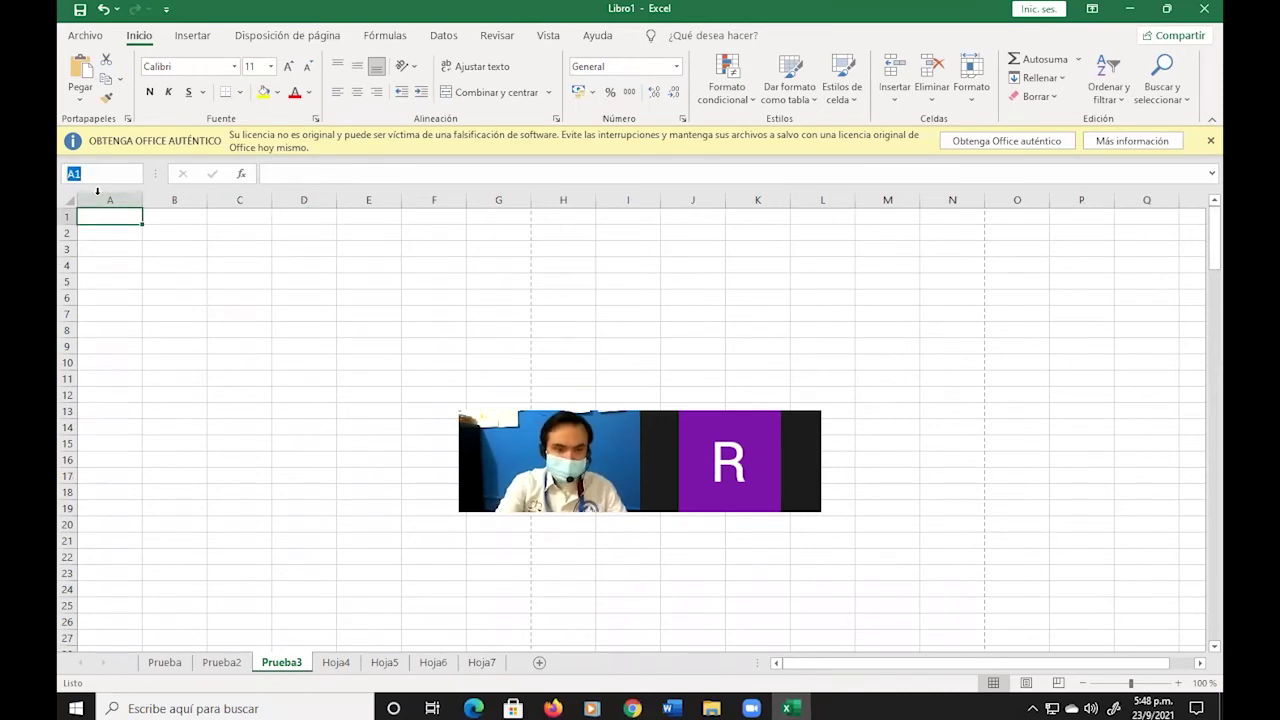
pyautogui.click(209, 266)
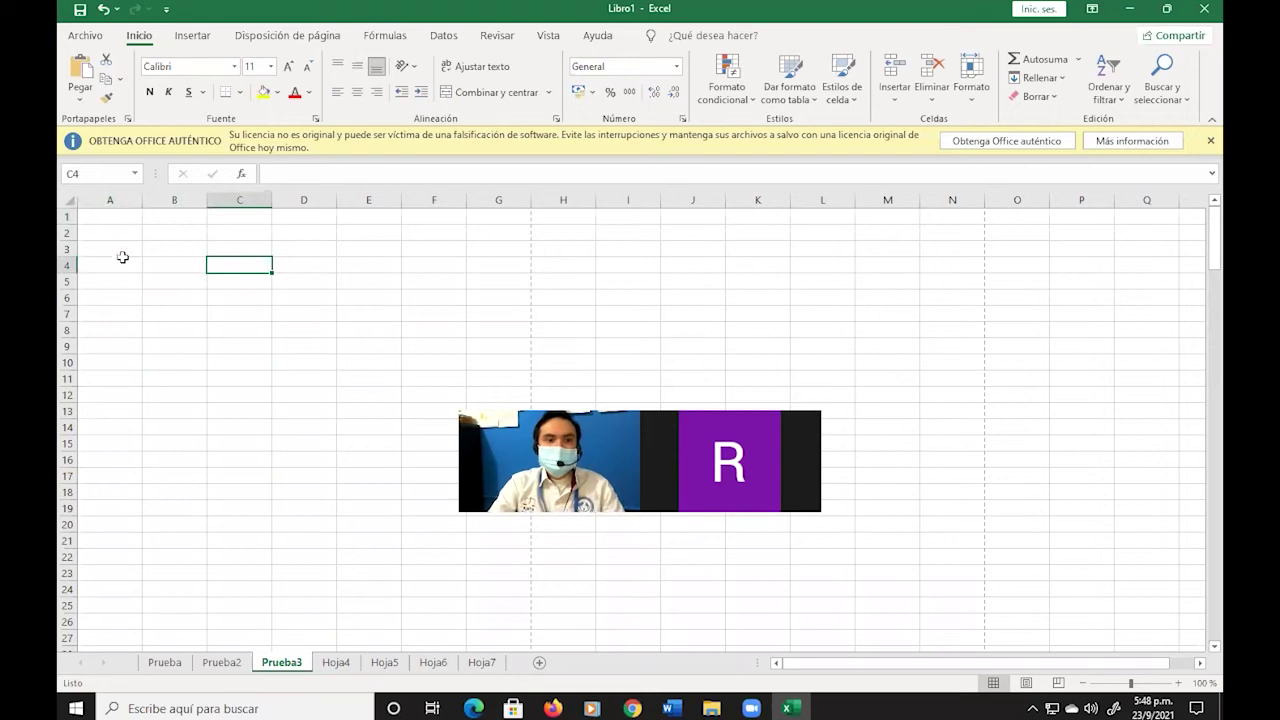
# - Type a custom name for A1 in the Name Box, view the names list, then cancel with Esc
pyautogui.click(116, 220)
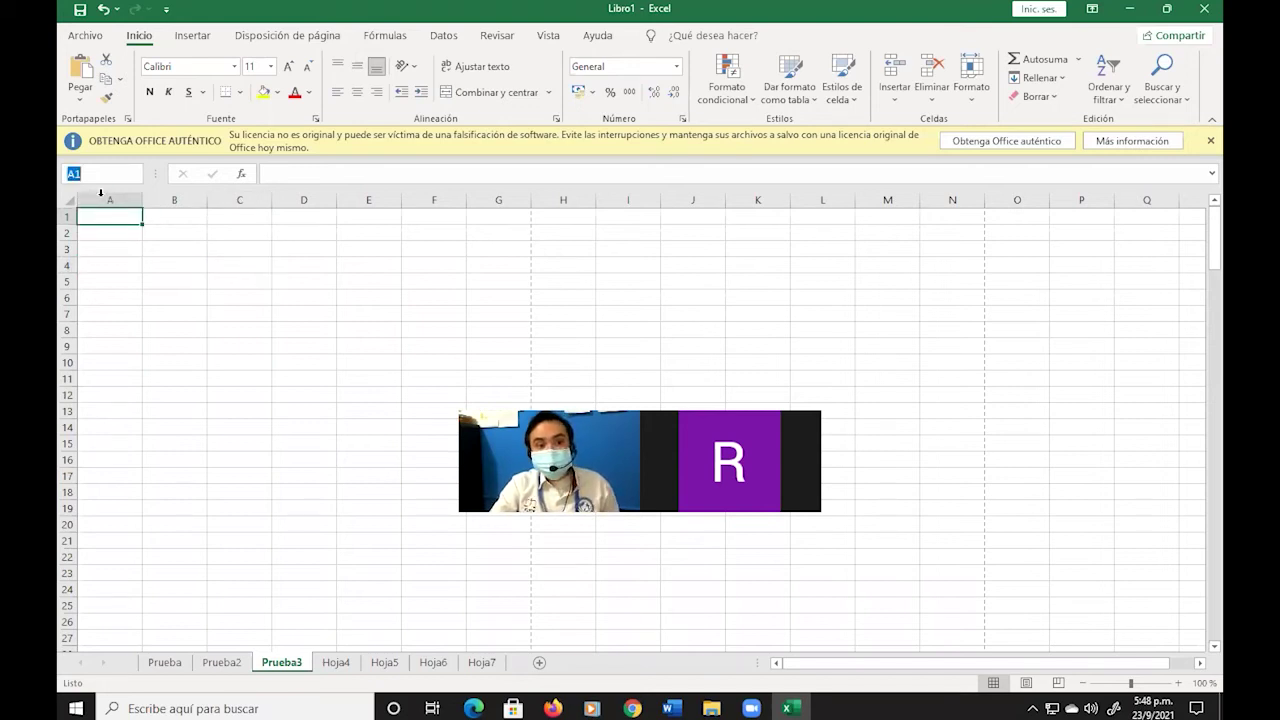
pyautogui.write('Luis')
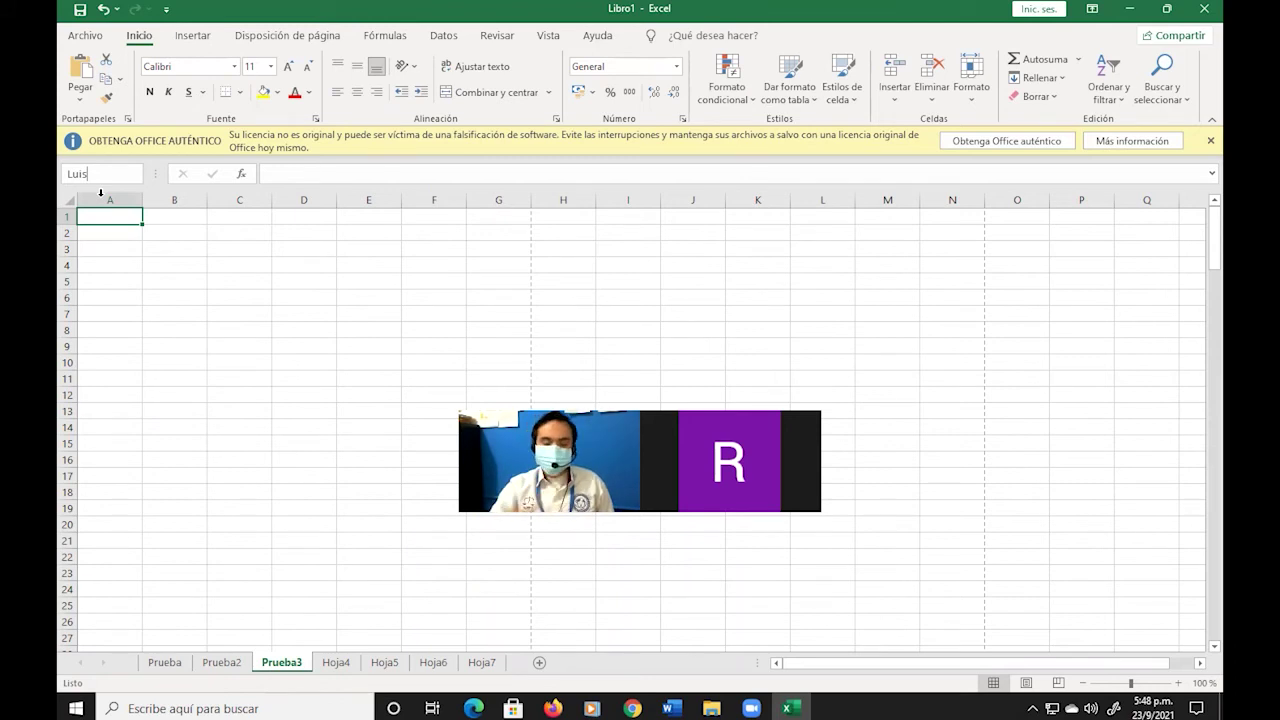
pyautogui.click(155, 173)
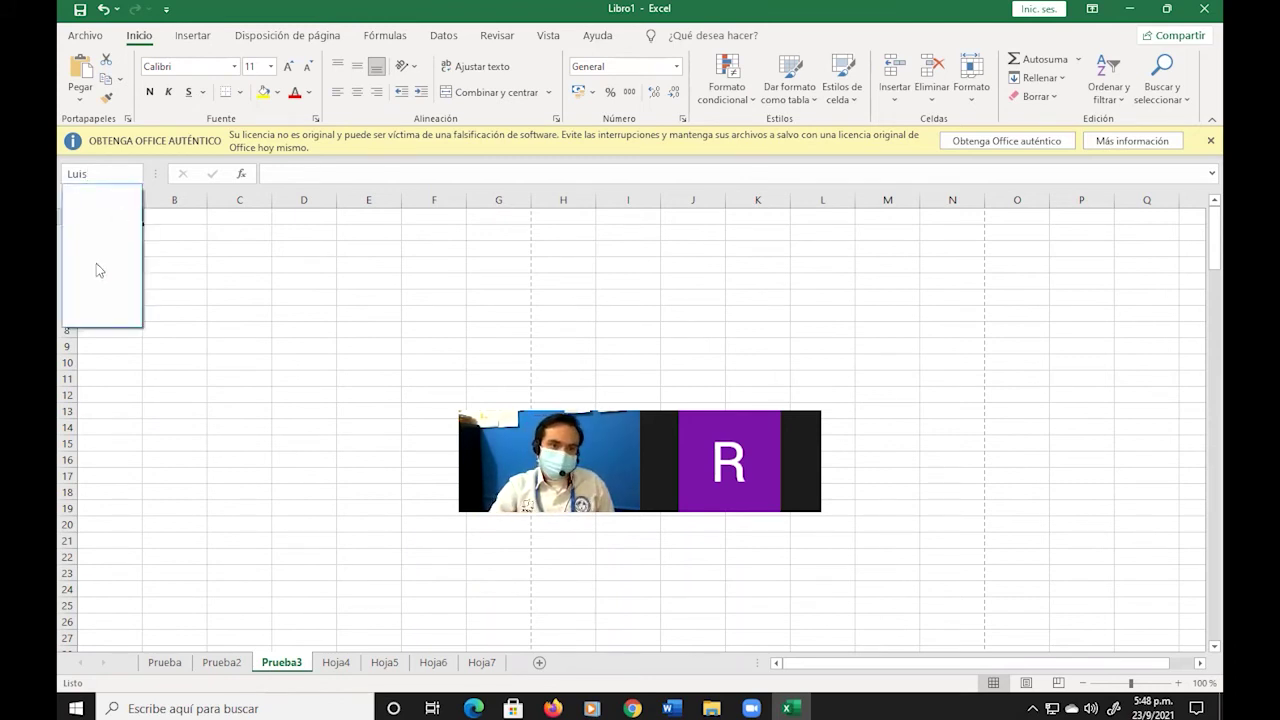
pyautogui.press('Escape')
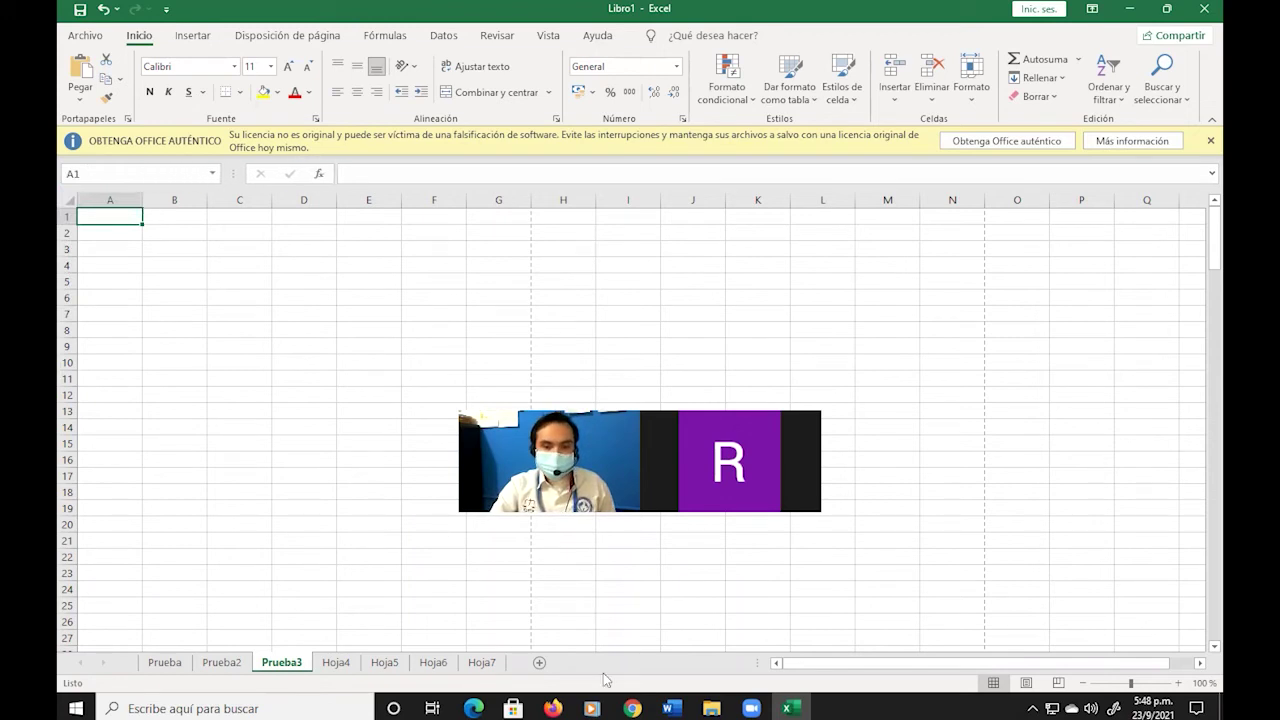
pyautogui.click(632, 708)
# - Collapse '11- Cuadro de nombres', expand '12- Selector' and highlight its whole-sheet selection sentence
pyautogui.scroll(1, 527, 592)
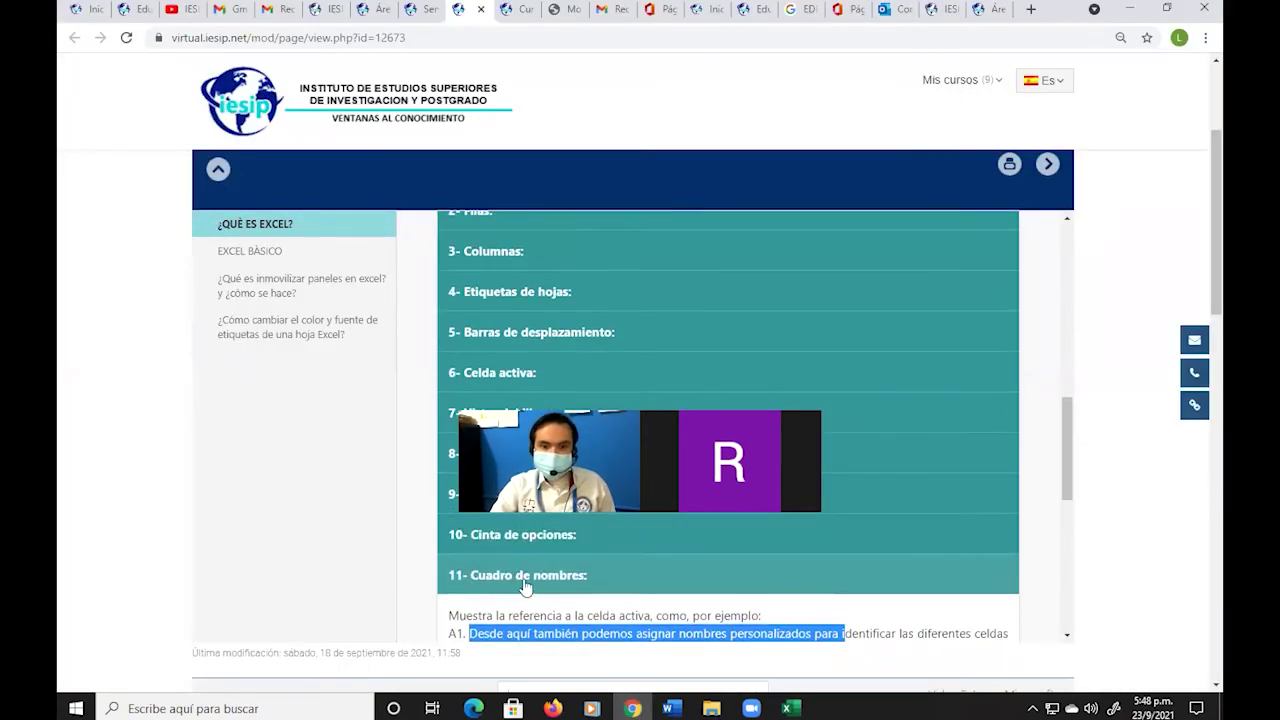
pyautogui.click(527, 590)
pyautogui.click(580, 617)
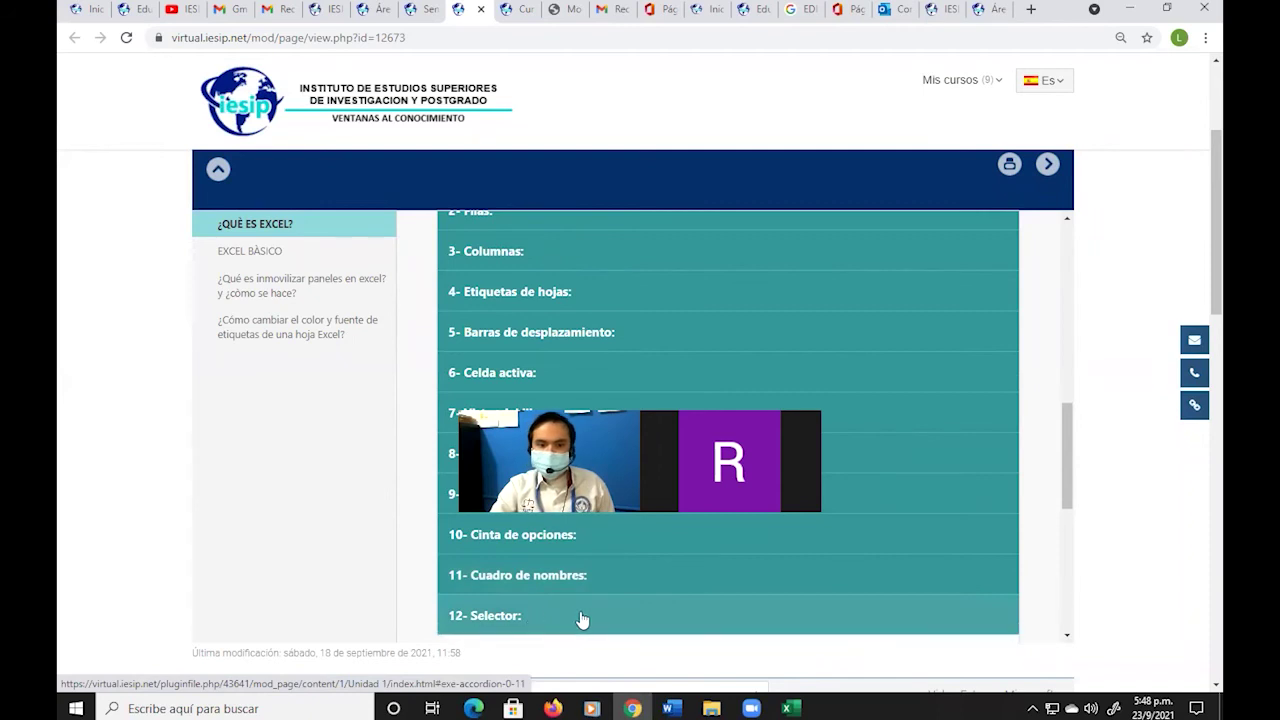
pyautogui.scroll(-1, 580, 617)
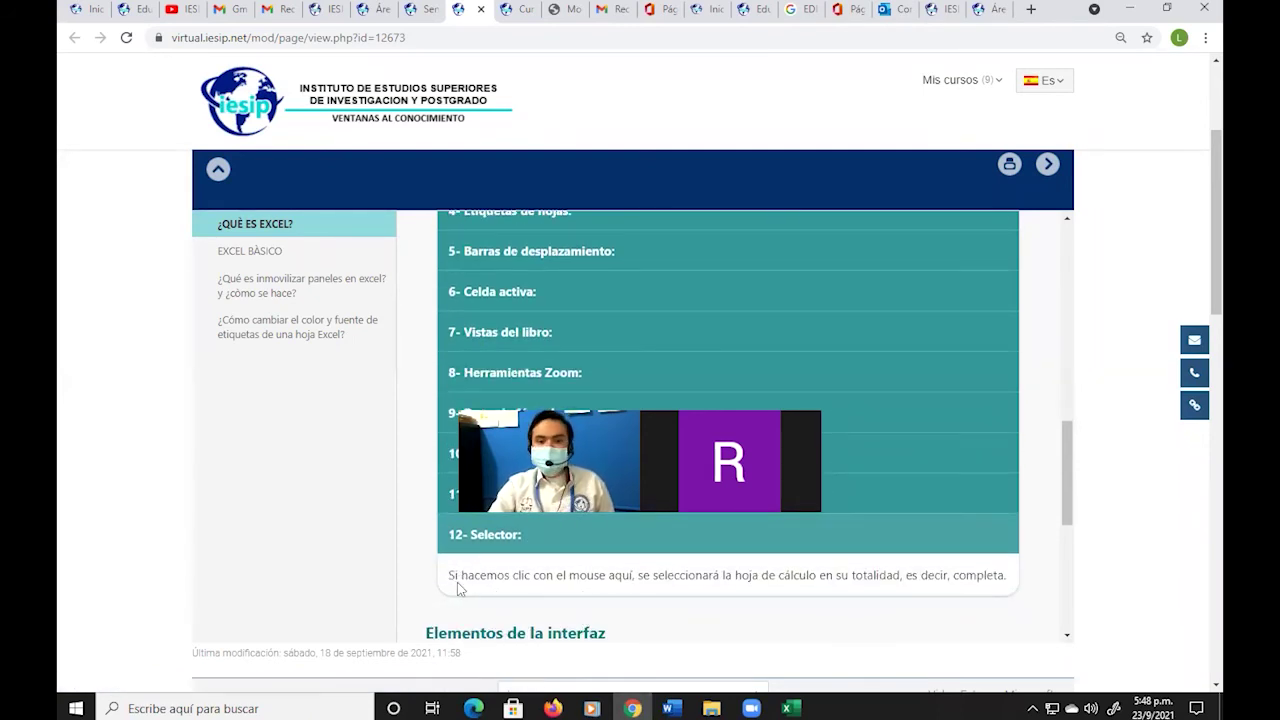
pyautogui.moveTo(527, 572); pyautogui.dragTo(594, 578)
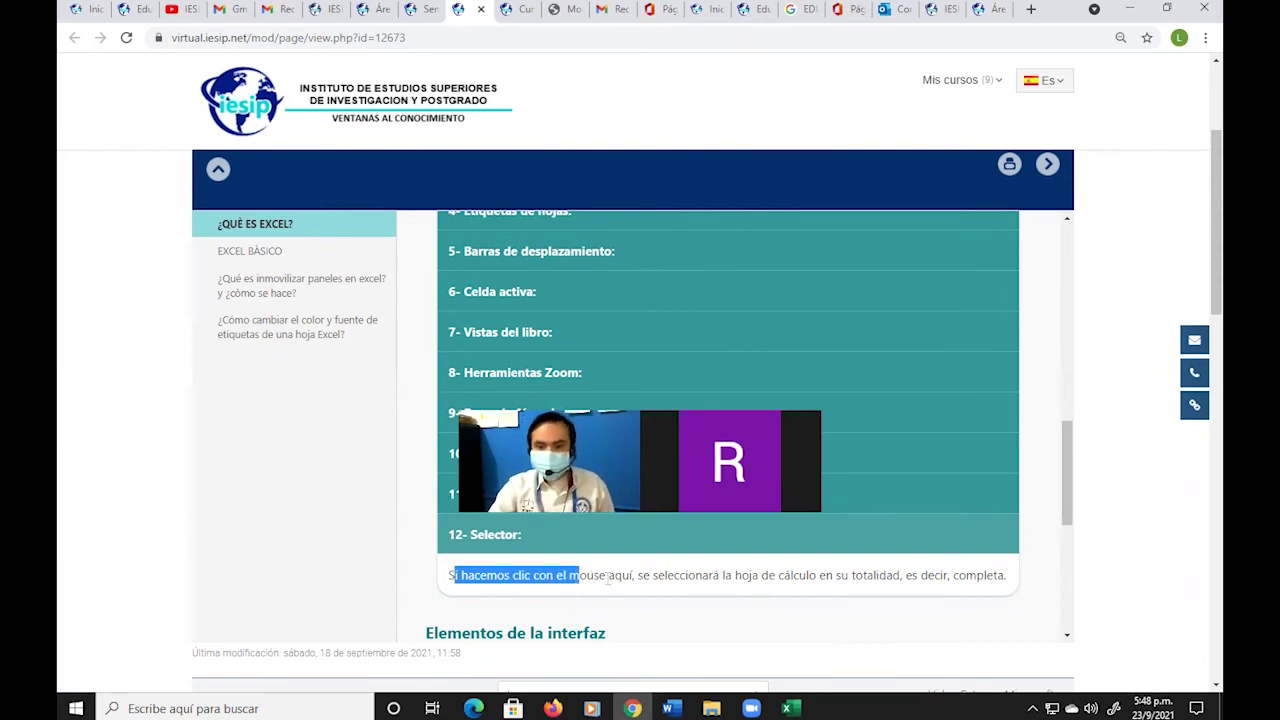
pyautogui.scroll(5, 810, 597)
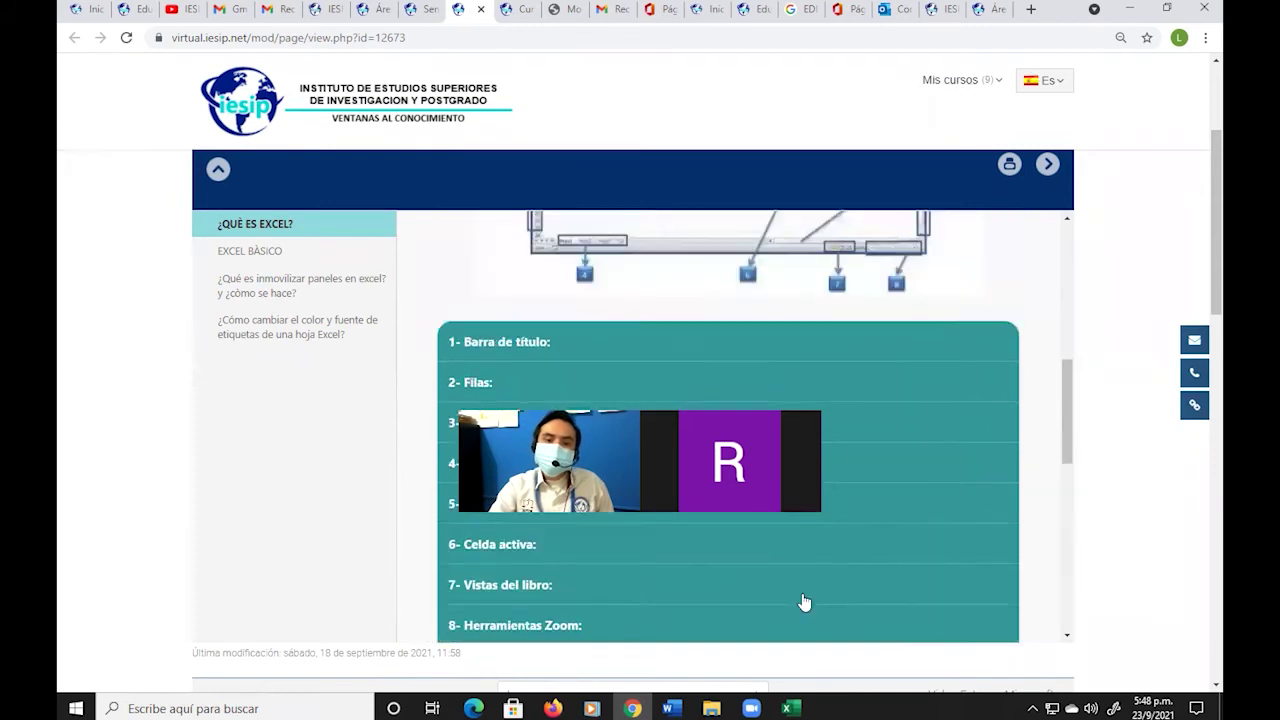
pyautogui.scroll(3, 799, 601)
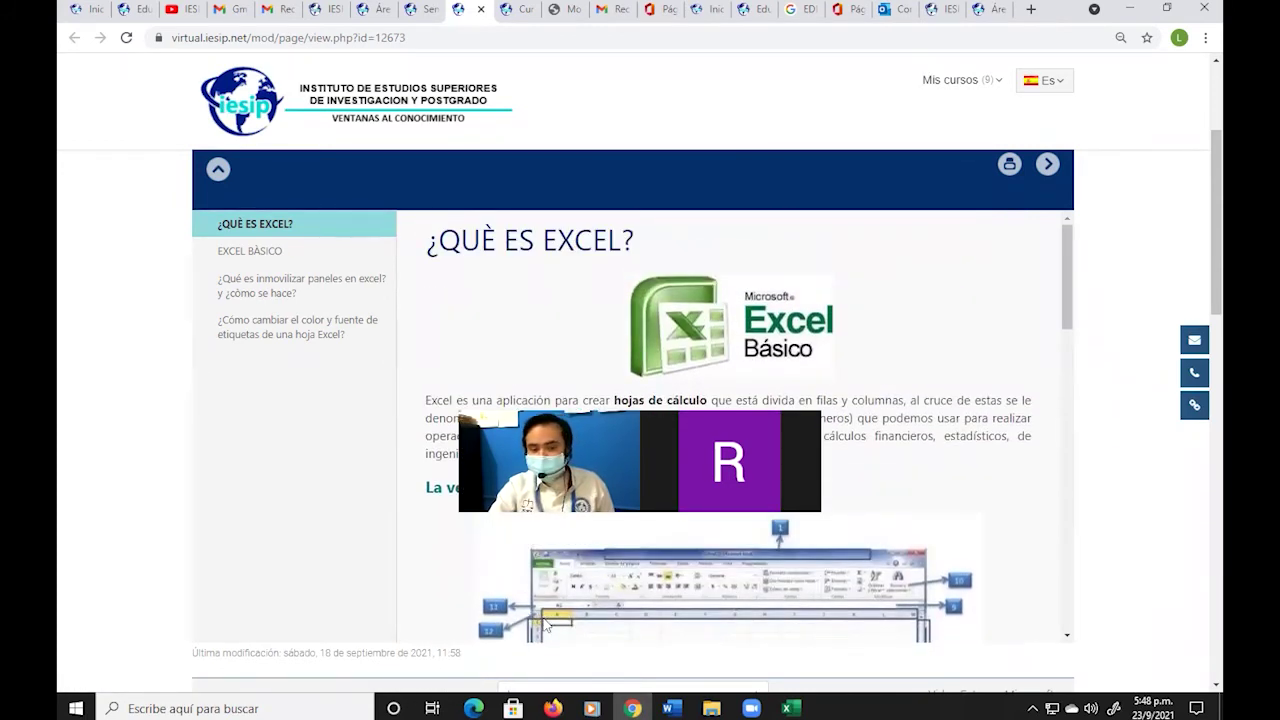
pyautogui.click(787, 708)
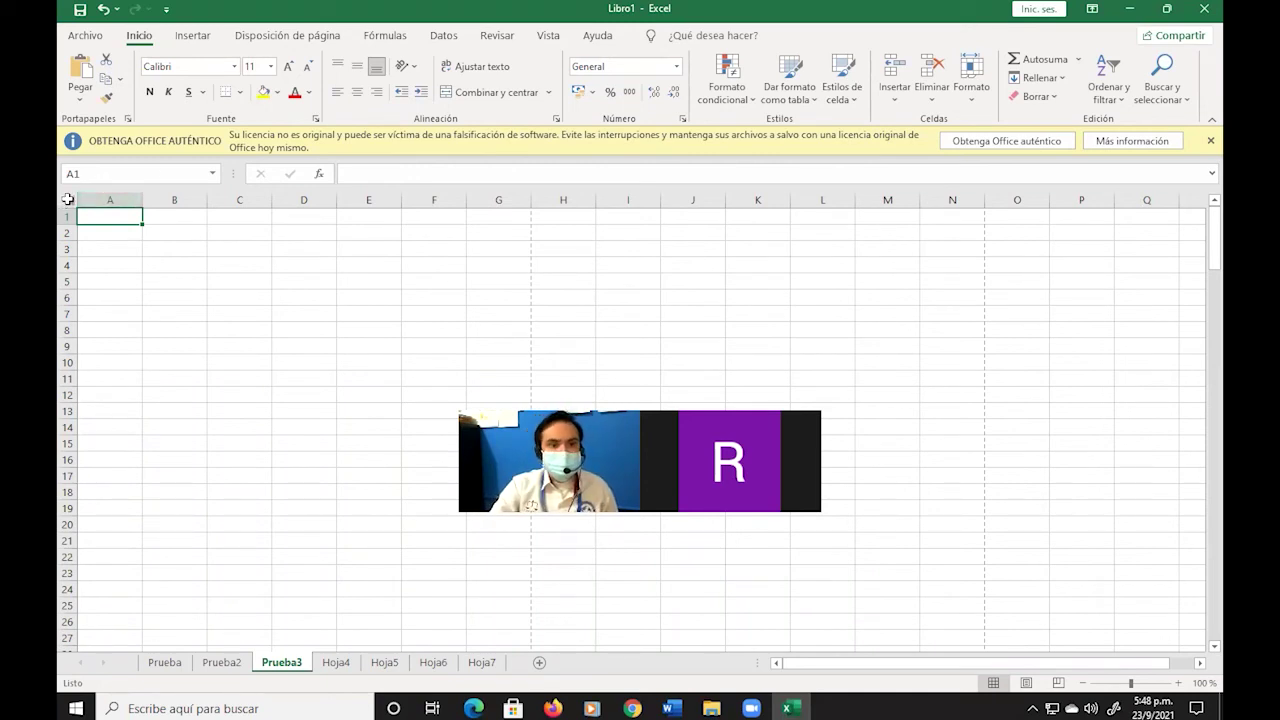
# - Select the whole Prueba3 sheet with the corner selector, drop to cell C3, then reselect everything
pyautogui.click(68, 199)
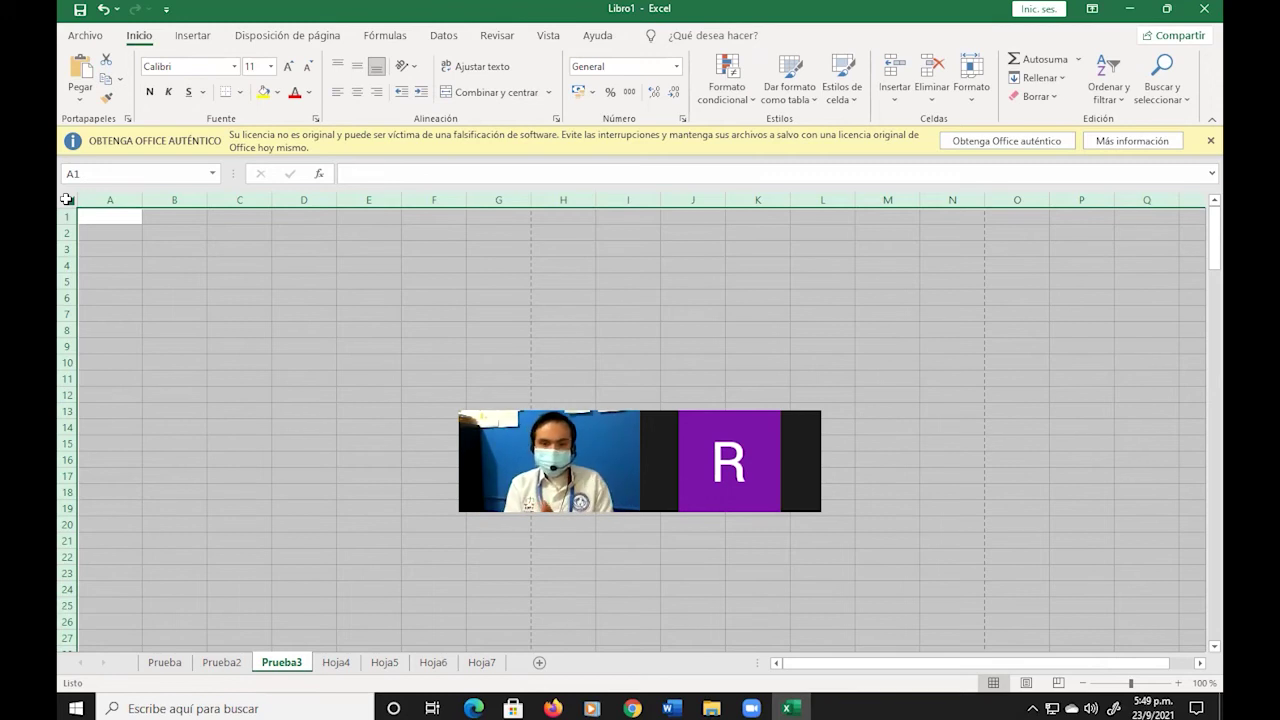
pyautogui.click(66, 200)
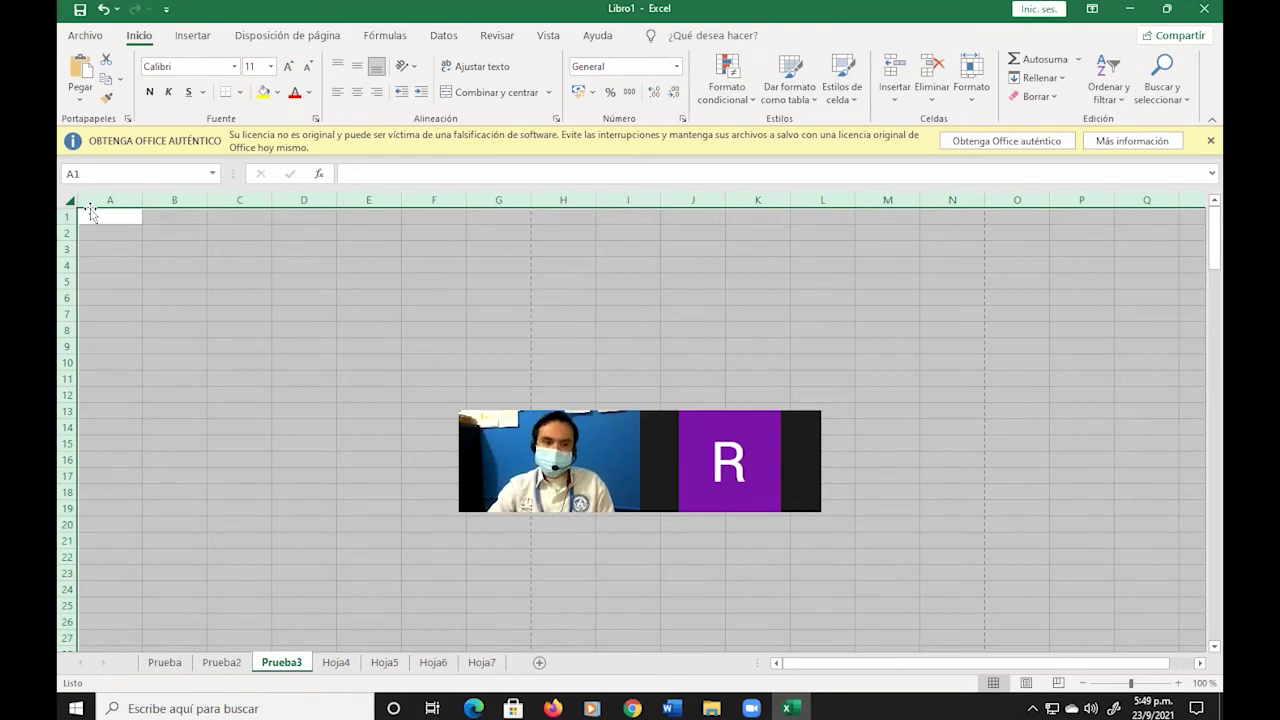
pyautogui.click(252, 246)
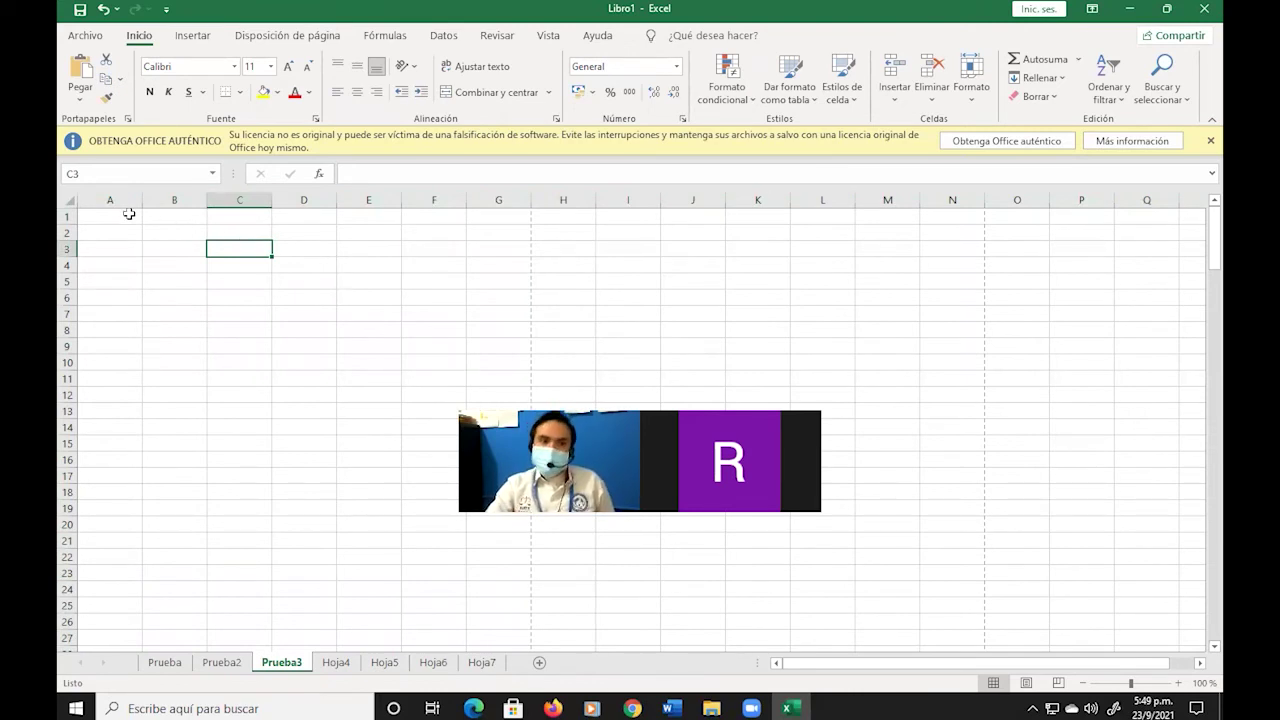
pyautogui.click(69, 200)
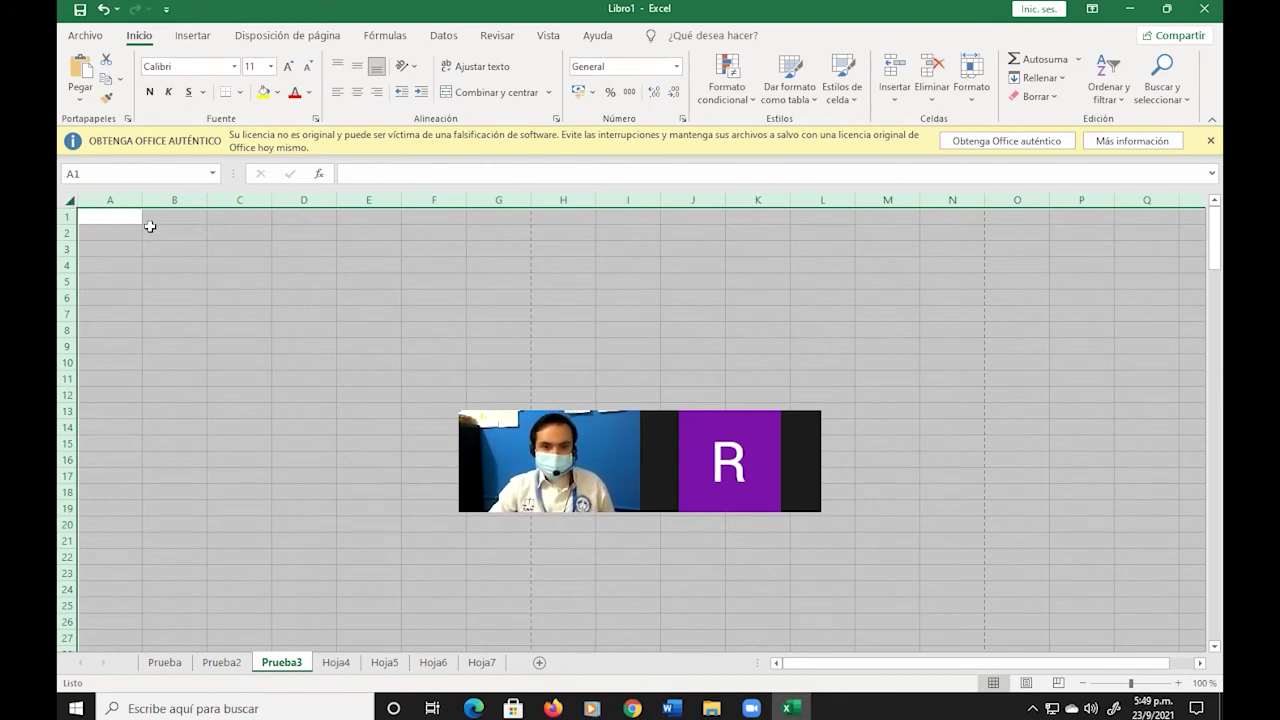
pyautogui.hotkey('alt', 'Tab')
# - Show slide 2 of the Elementos de la interfaz slideshow, about the quick access toolbar
pyautogui.scroll(2, 513, 565)
pyautogui.scroll(-3, 610, 603)
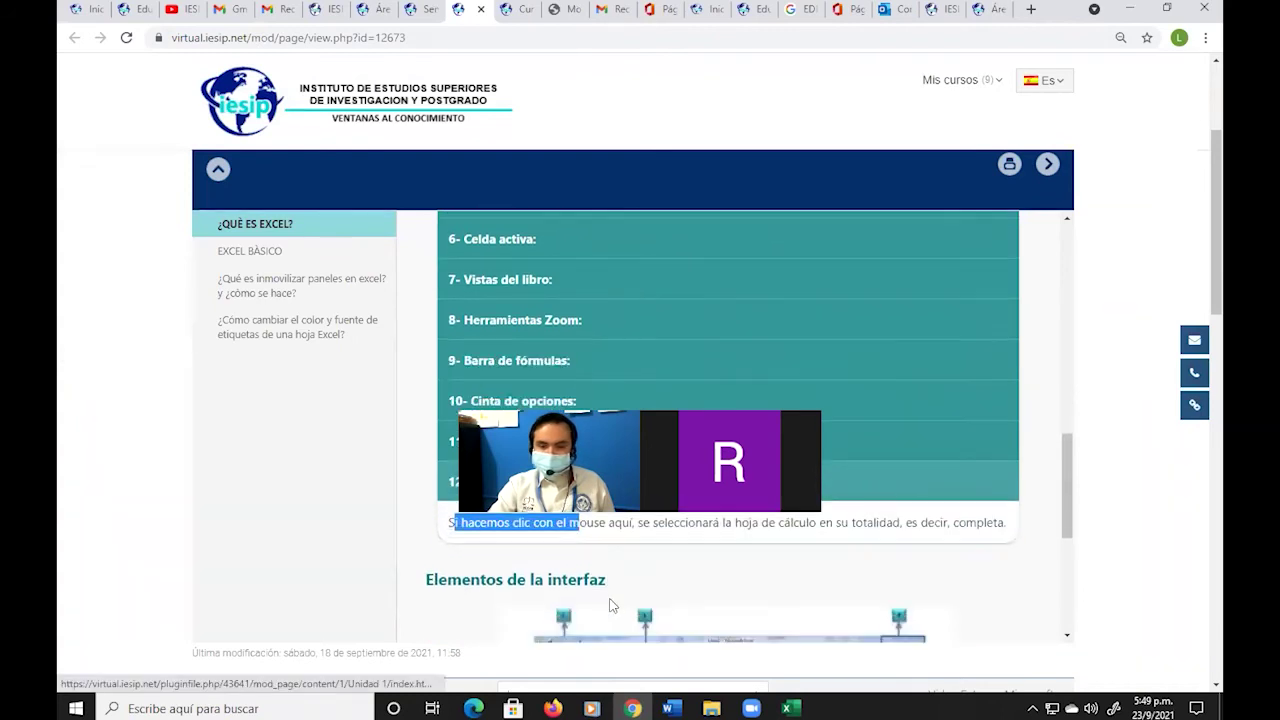
pyautogui.scroll(-3, 726, 590)
pyautogui.scroll(4, 745, 588)
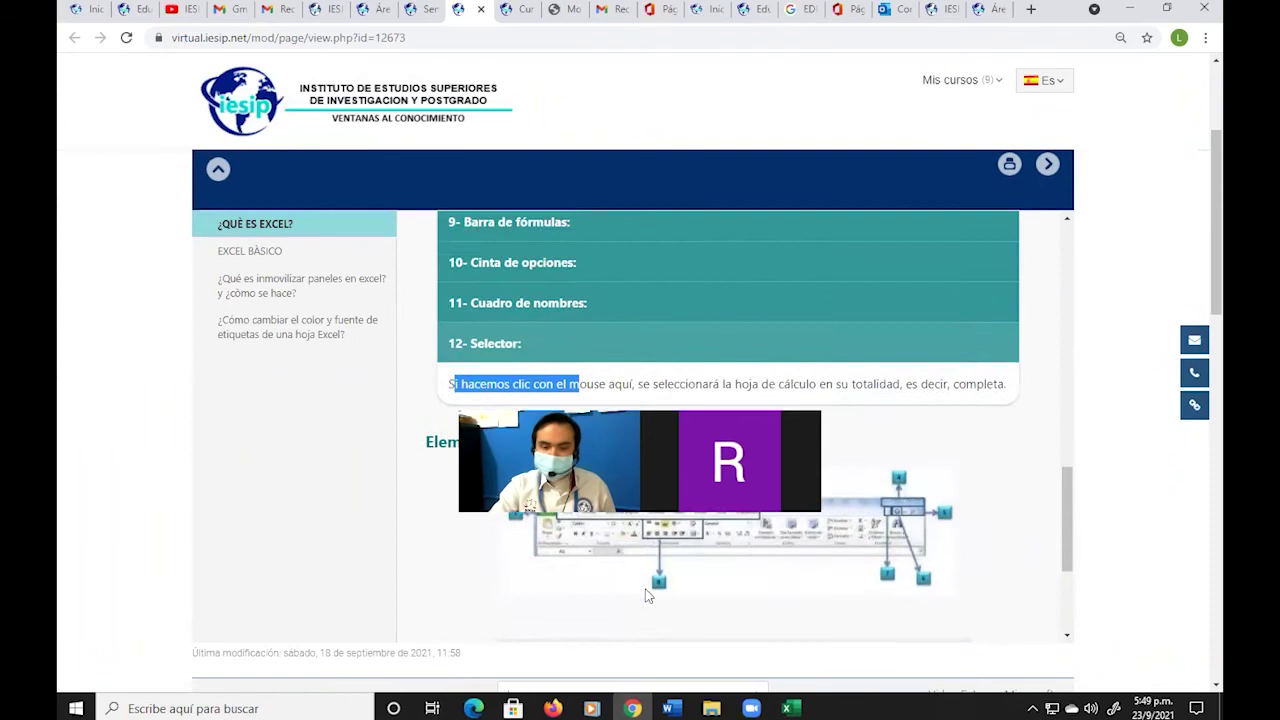
pyautogui.scroll(-4, 650, 598)
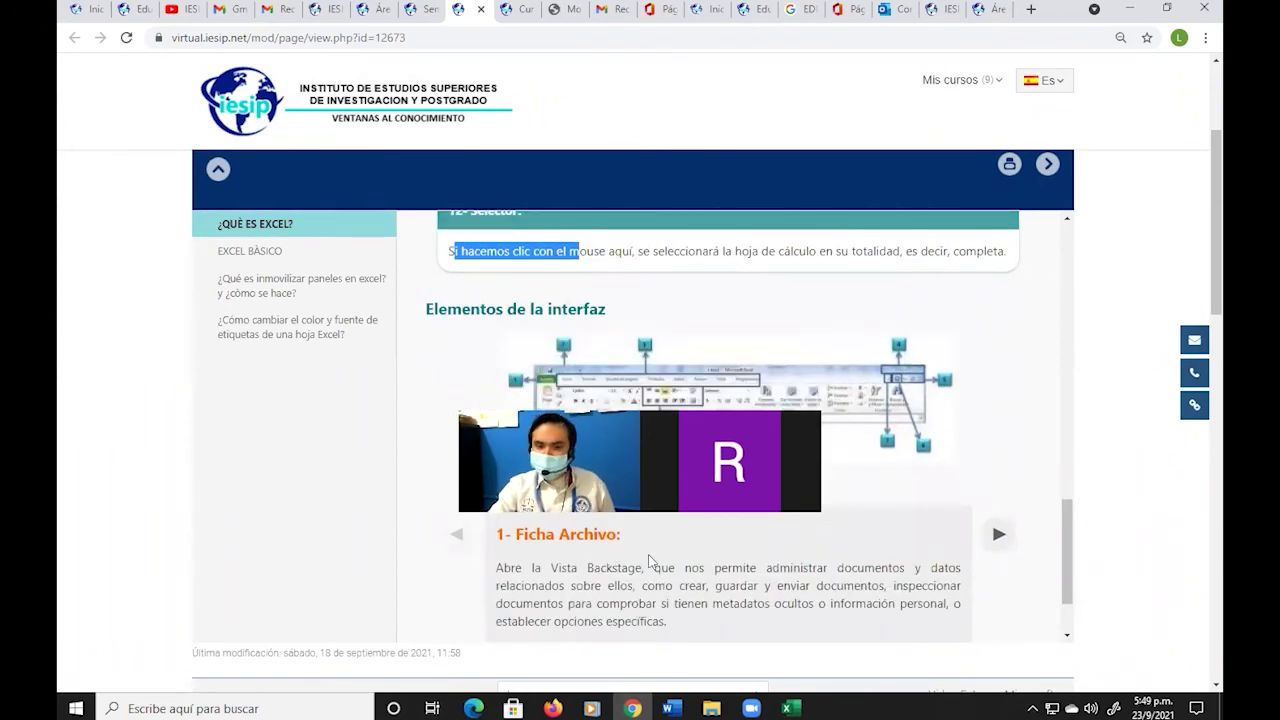
pyautogui.scroll(-2, 664, 568)
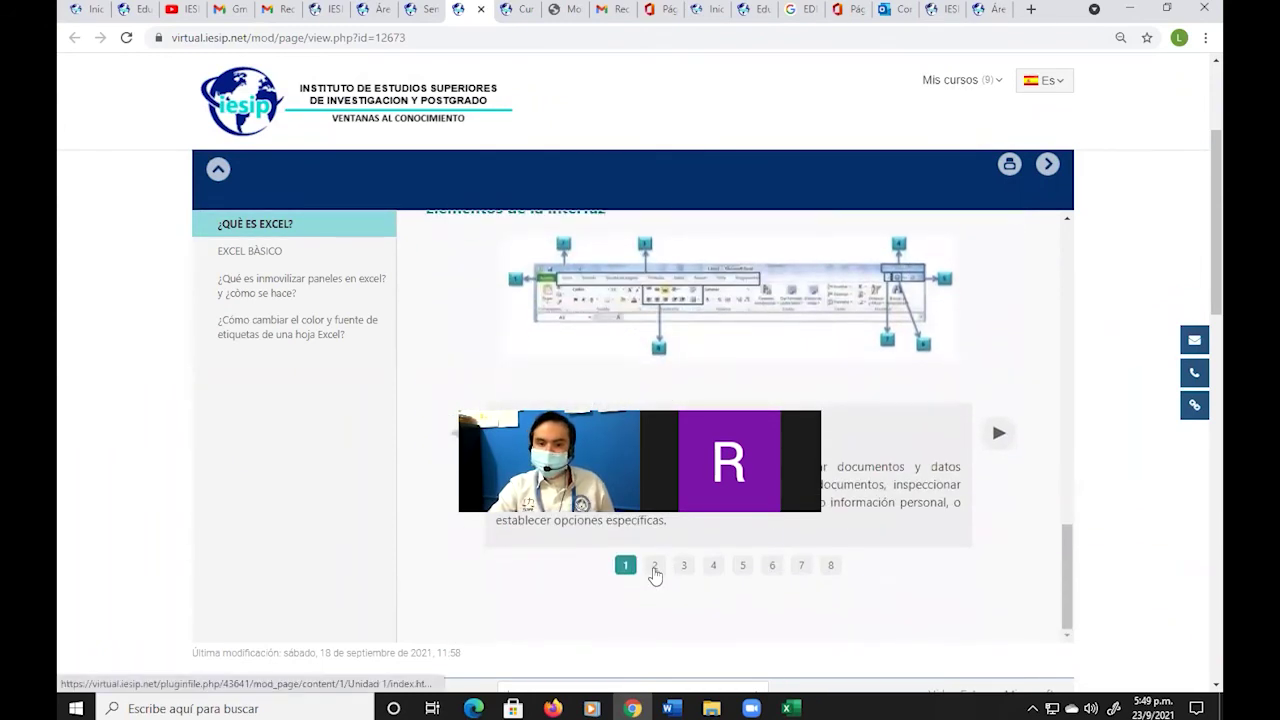
pyautogui.click(655, 566)
# - Return to the Libro1 workbook in Excel
pyautogui.scroll(1, 660, 583)
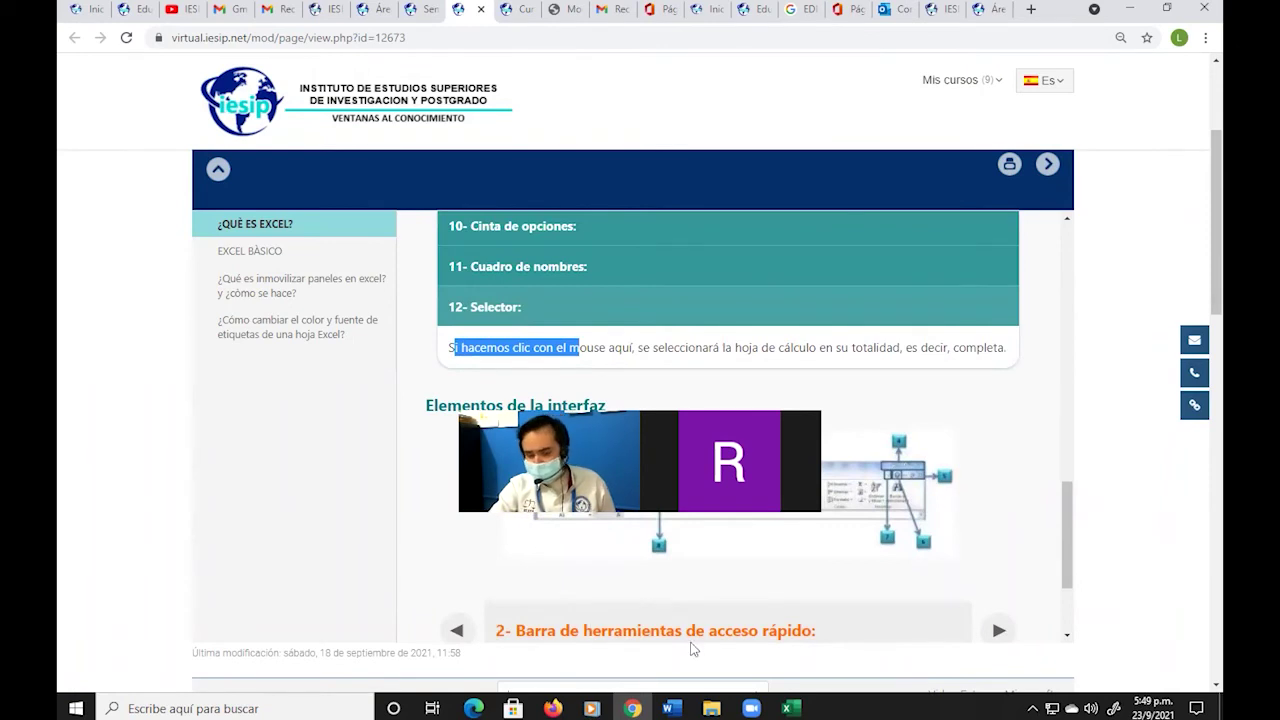
pyautogui.scroll(-1, 725, 612)
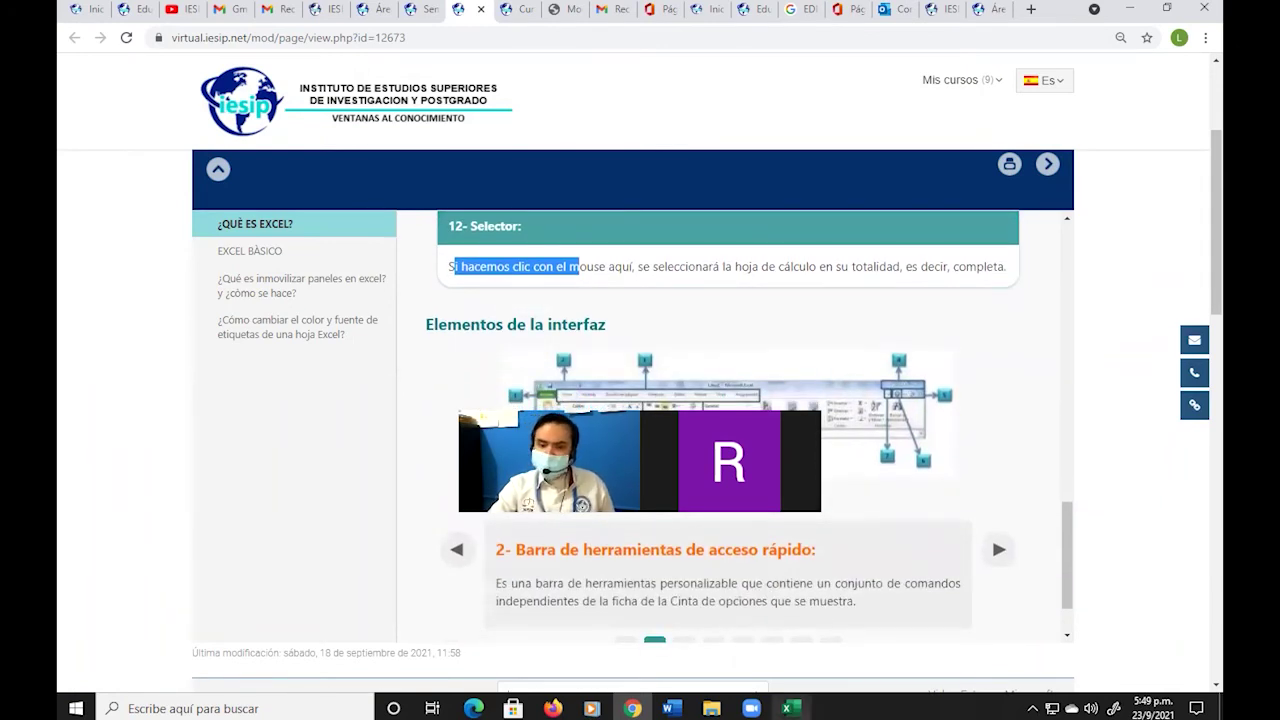
pyautogui.hotkey('alt', 'Tab')
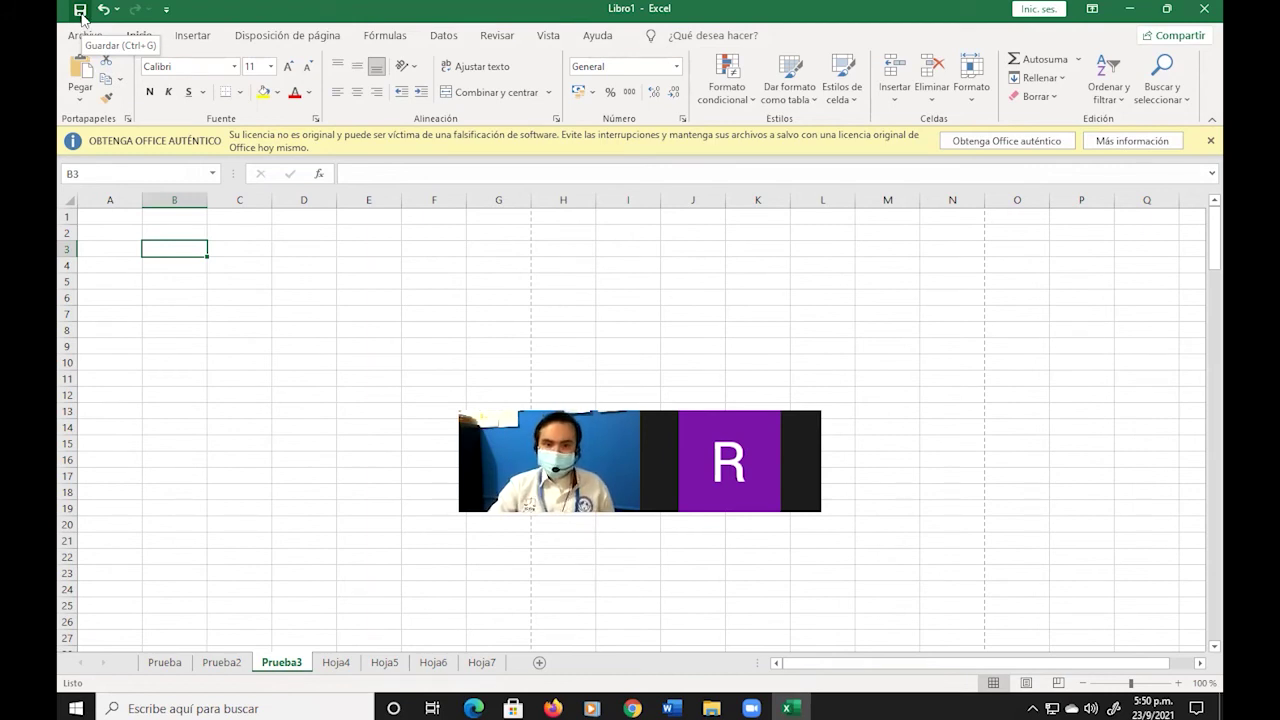
pyautogui.click(85, 35)
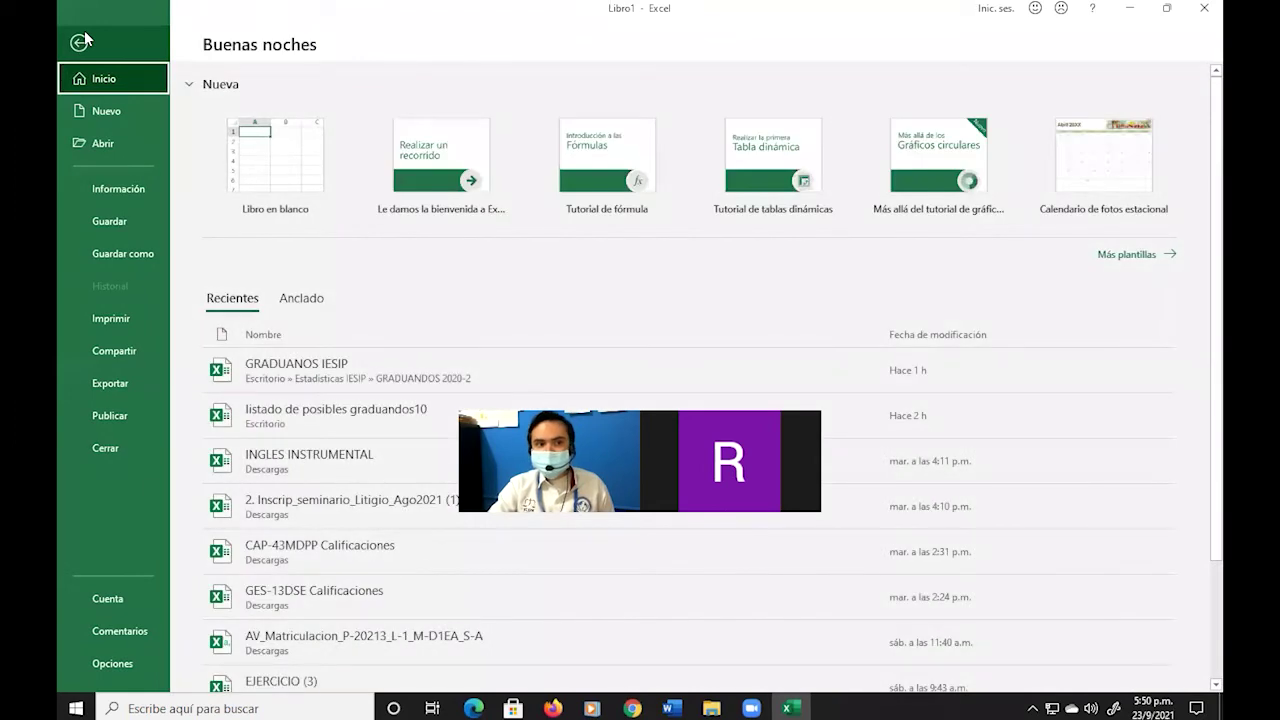
pyautogui.click(82, 42)
pyautogui.click(79, 12)
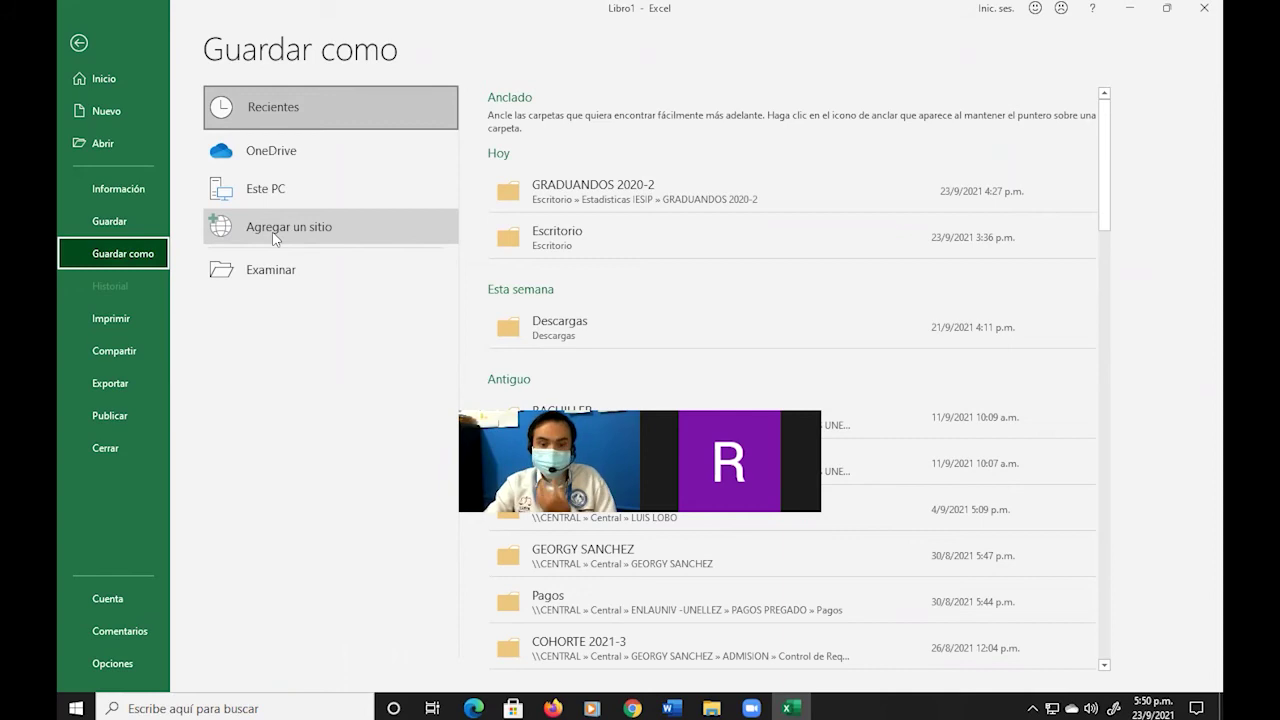
pyautogui.click(79, 42)
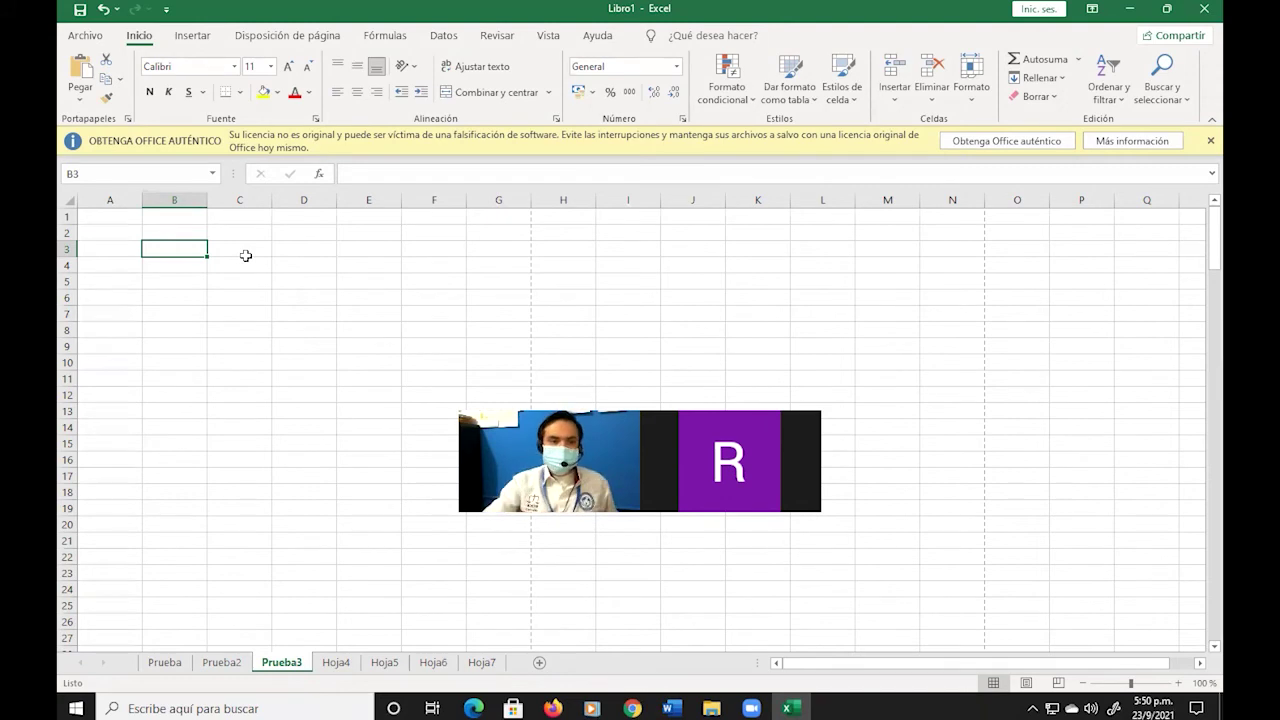
pyautogui.click(80, 10)
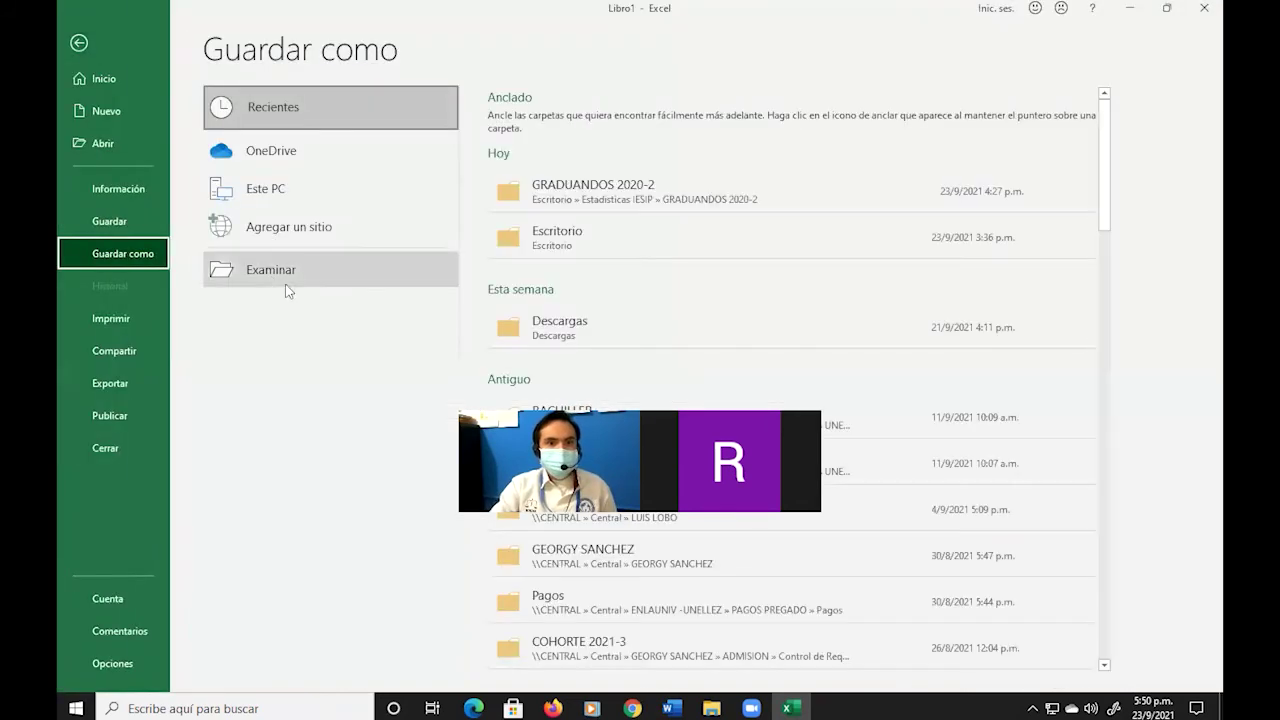
pyautogui.click(76, 43)
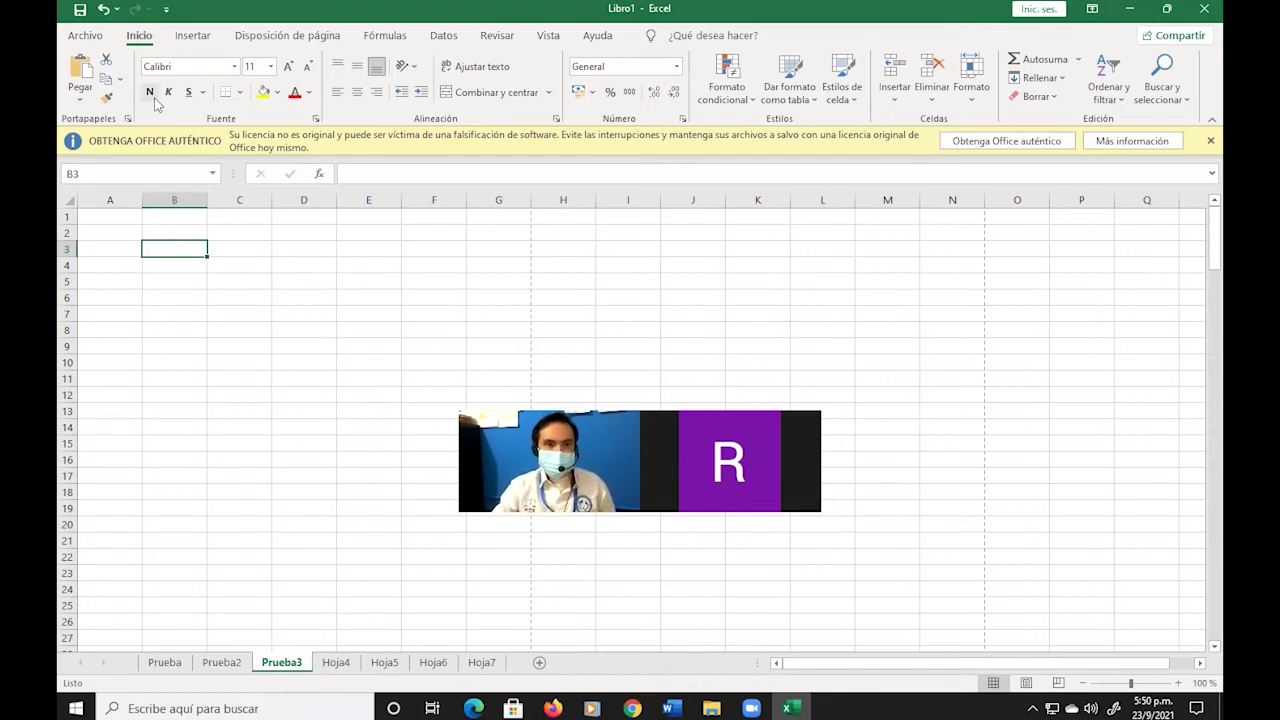
# - On the course page, step the interface slideshow to slide 3, Fichas, and then slide 4
pyautogui.click(632, 708)
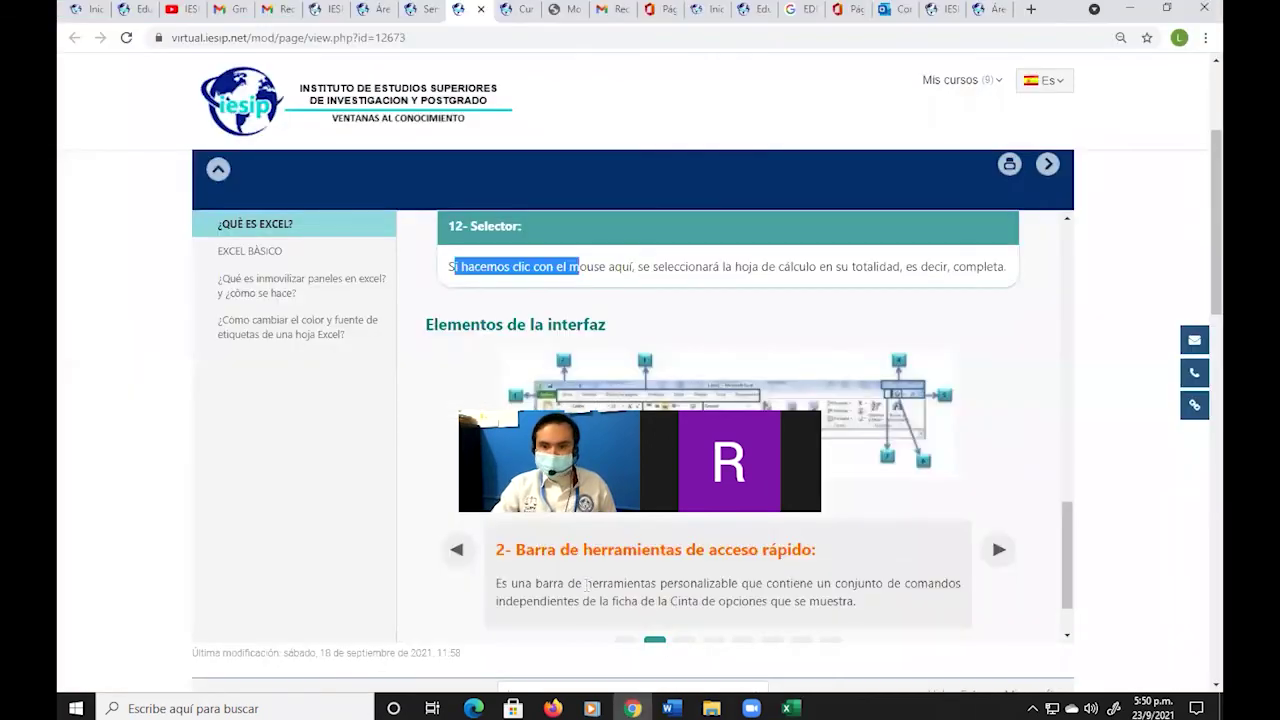
pyautogui.scroll(-1, 600, 590)
pyautogui.click(682, 565)
pyautogui.scroll(1, 680, 574)
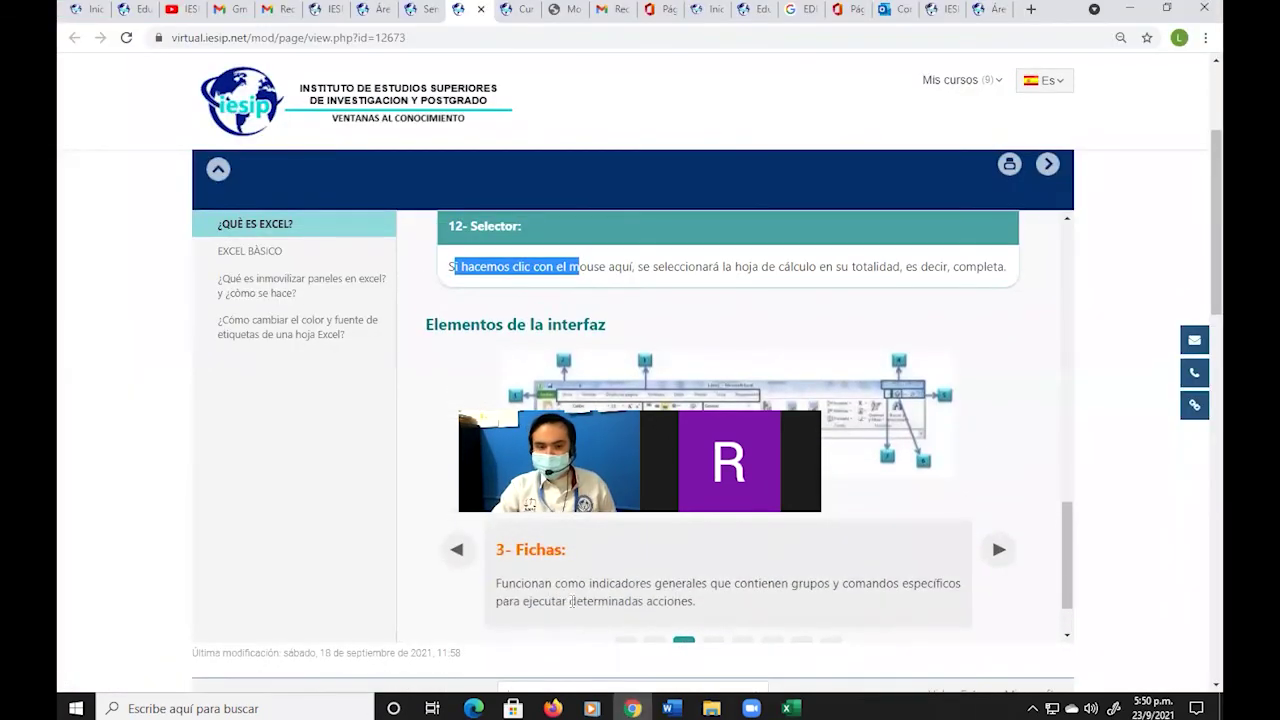
pyautogui.scroll(-1, 690, 588)
pyautogui.click(712, 565)
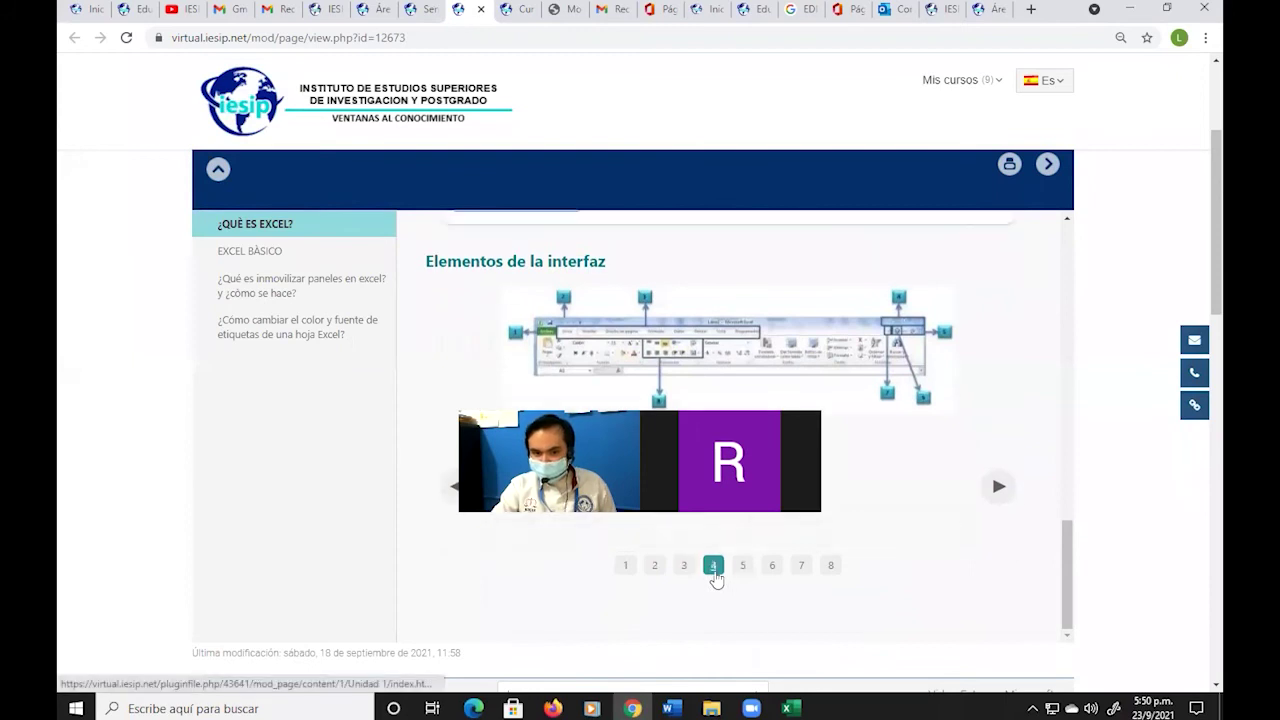
# - Advance the slideshow to slide 6, Ayuda, and then slide 7, on showing or hiding the ribbon
pyautogui.scroll(1, 620, 590)
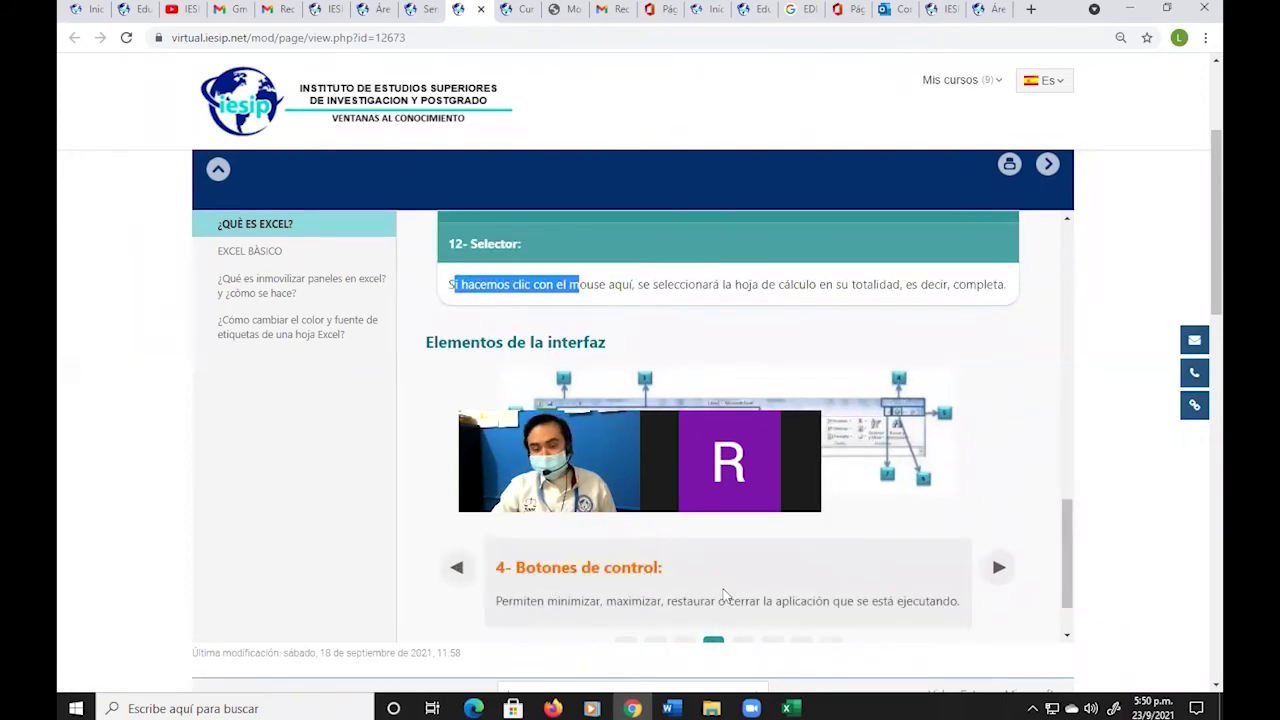
pyautogui.scroll(-1, 722, 590)
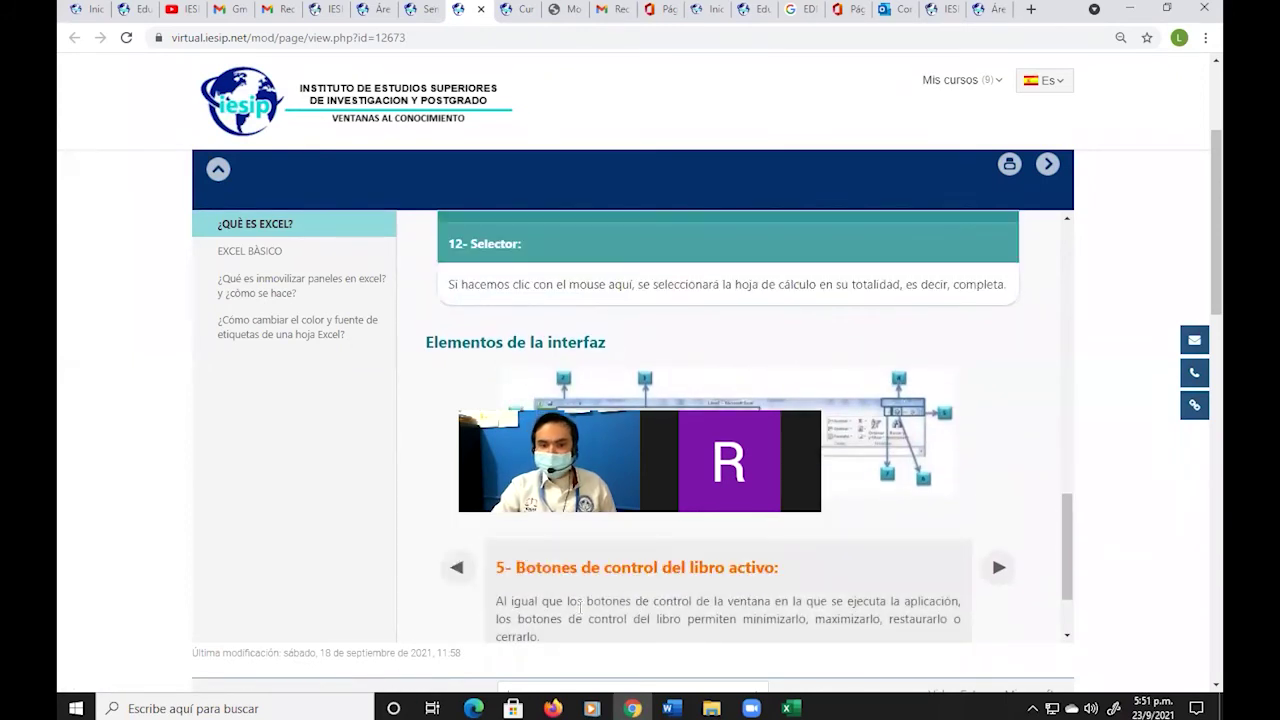
pyautogui.click(777, 601)
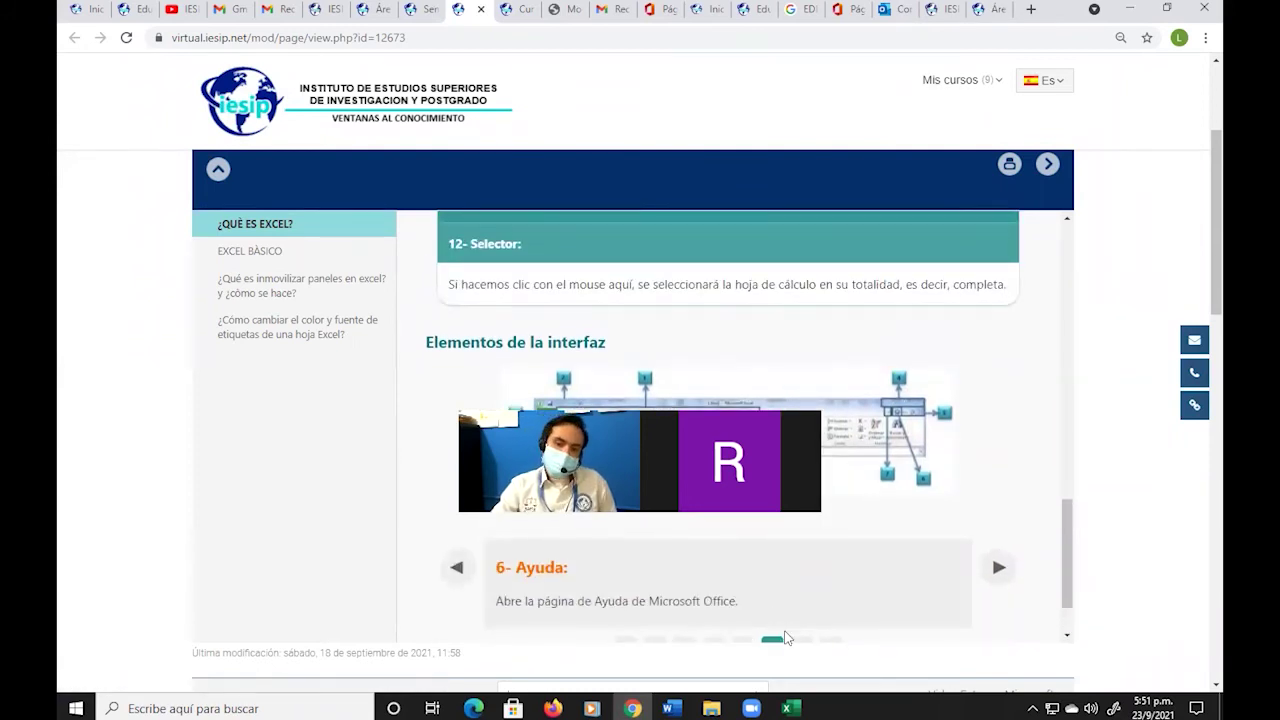
pyautogui.scroll(-2, 795, 615)
pyautogui.click(804, 566)
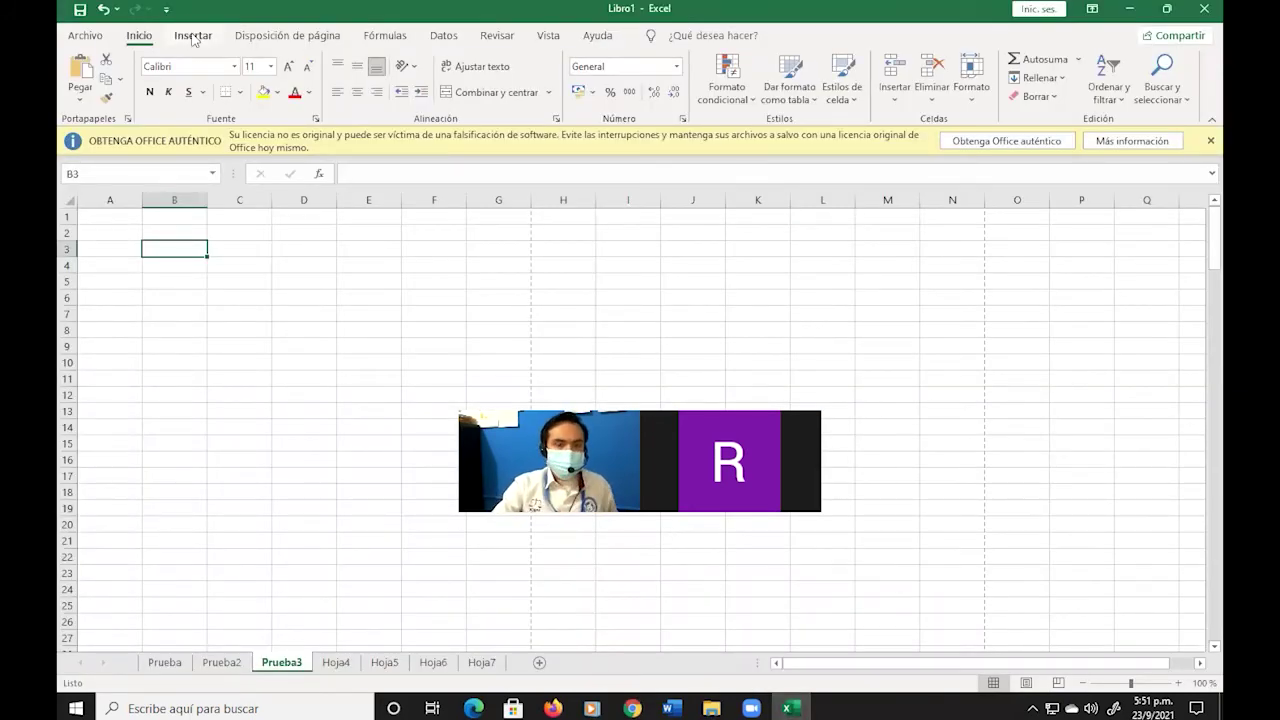
# - On the Insertar tab, try then cancel the Tabla dialog for B3, and drop down the Formas gallery
pyautogui.click(192, 37)
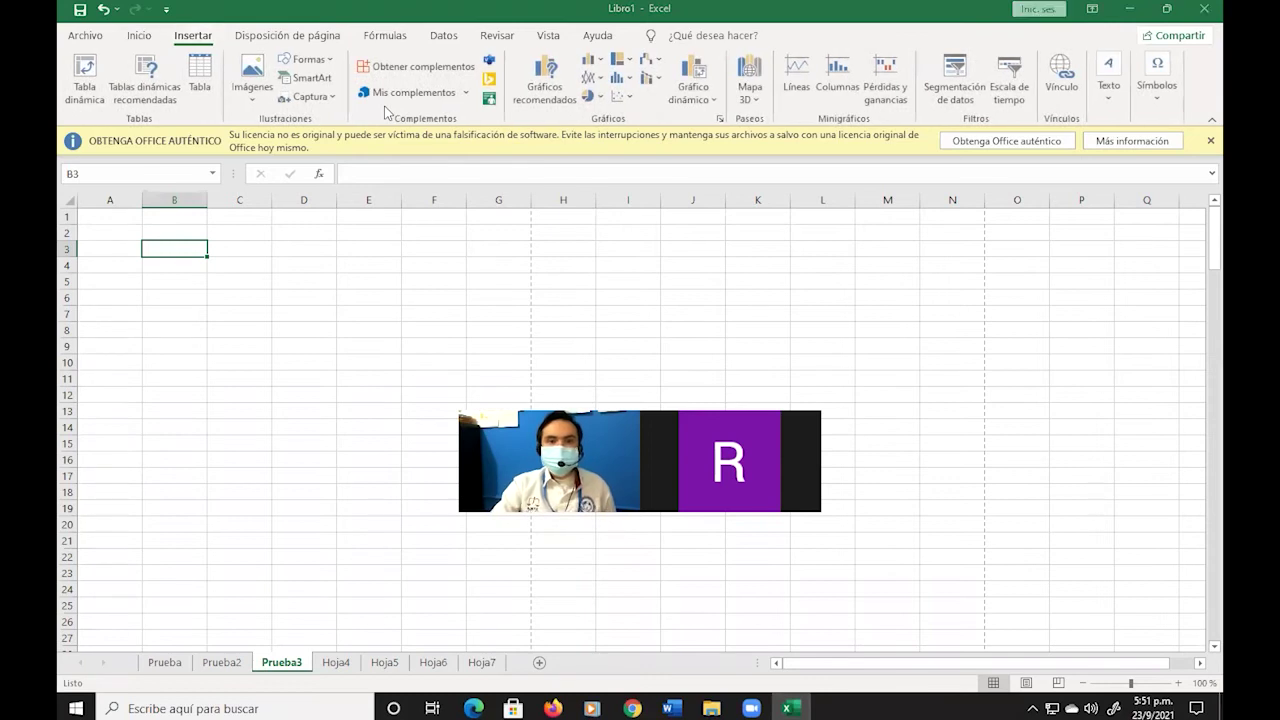
pyautogui.click(80, 90)
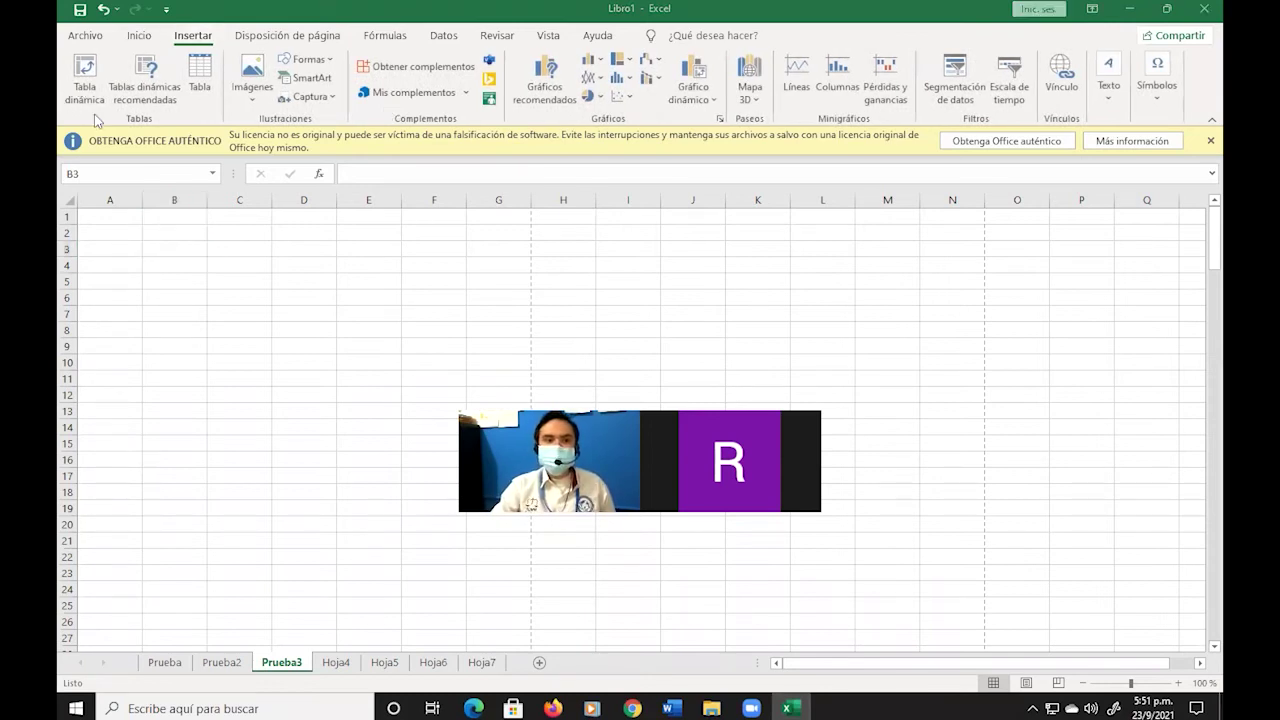
pyautogui.click(1200, 143)
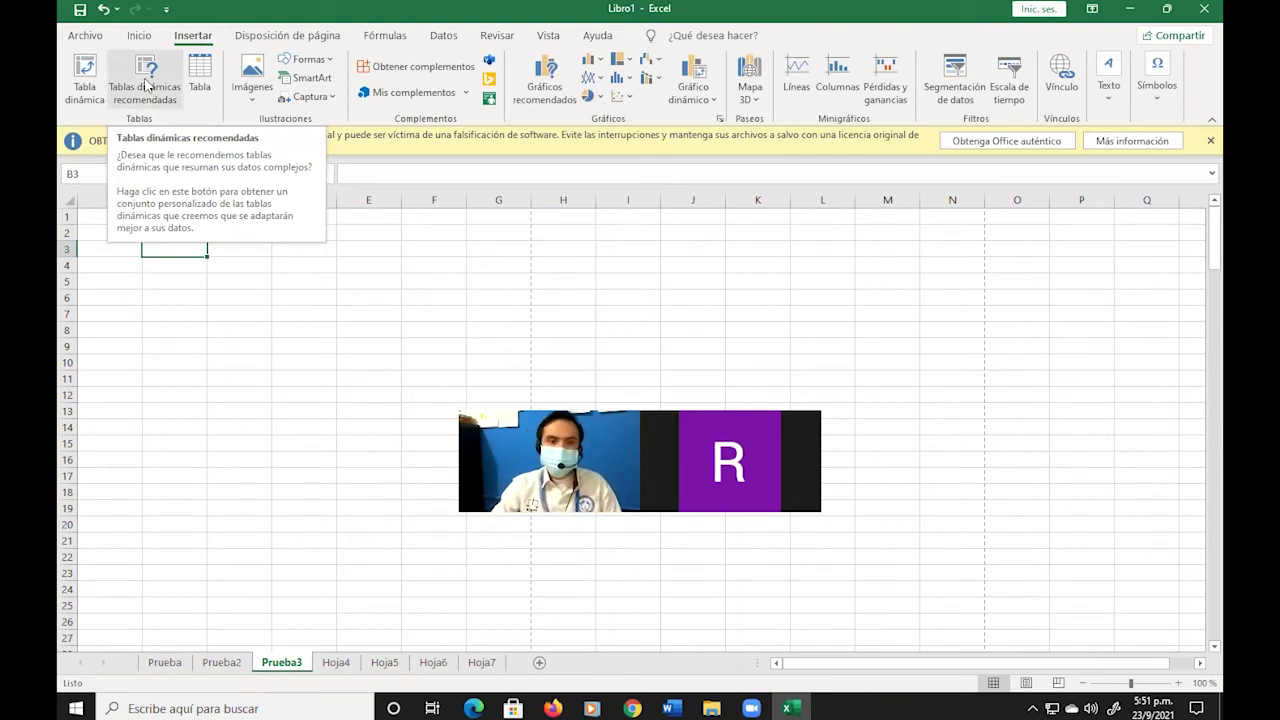
pyautogui.click(198, 92)
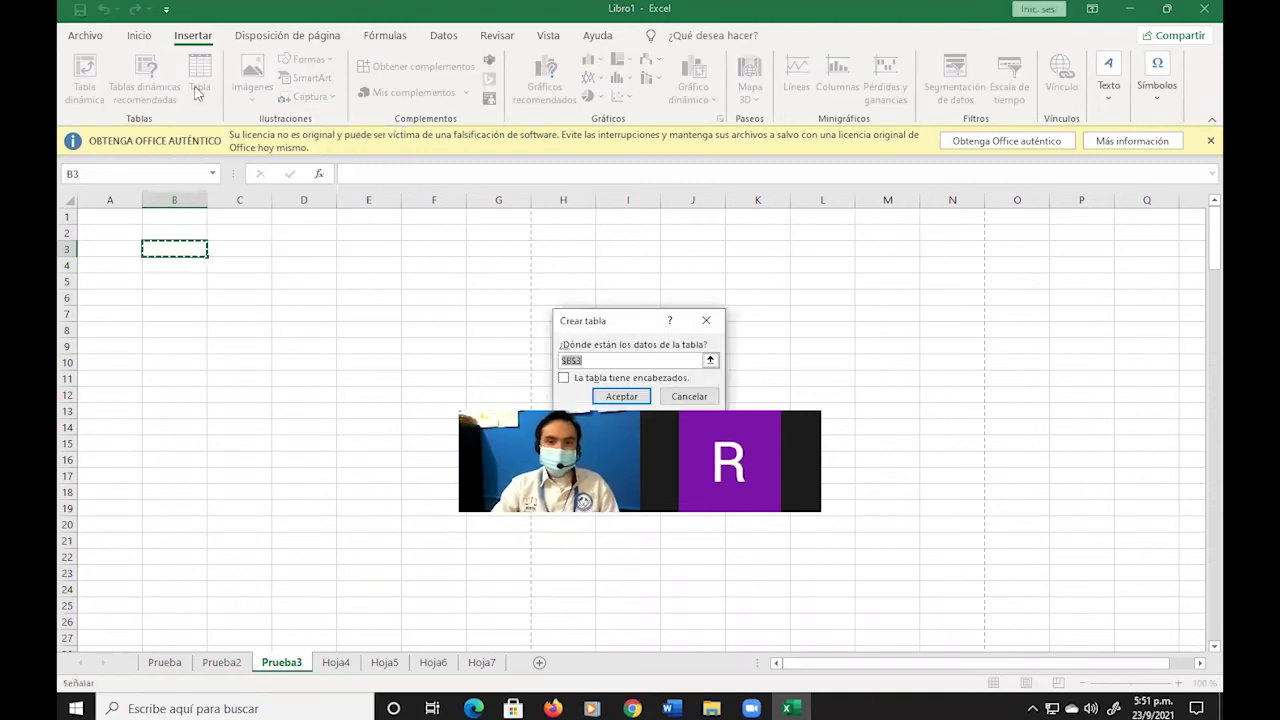
pyautogui.click(712, 324)
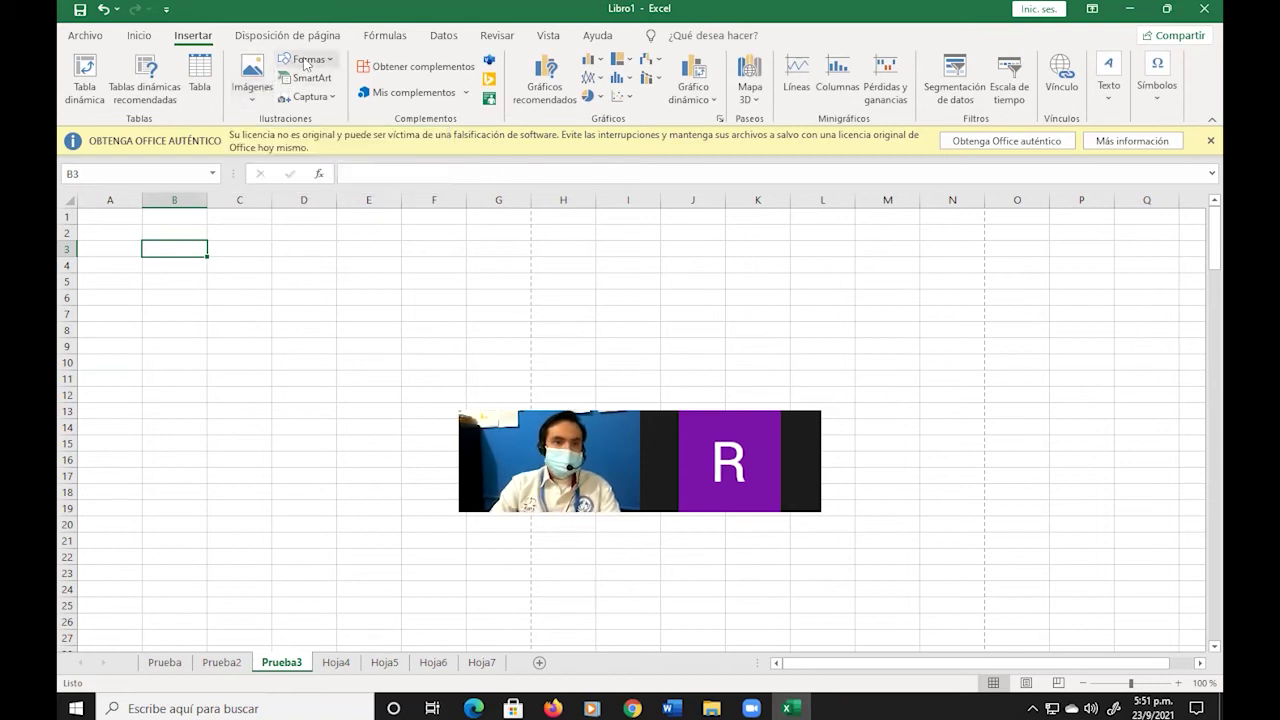
pyautogui.click(320, 62)
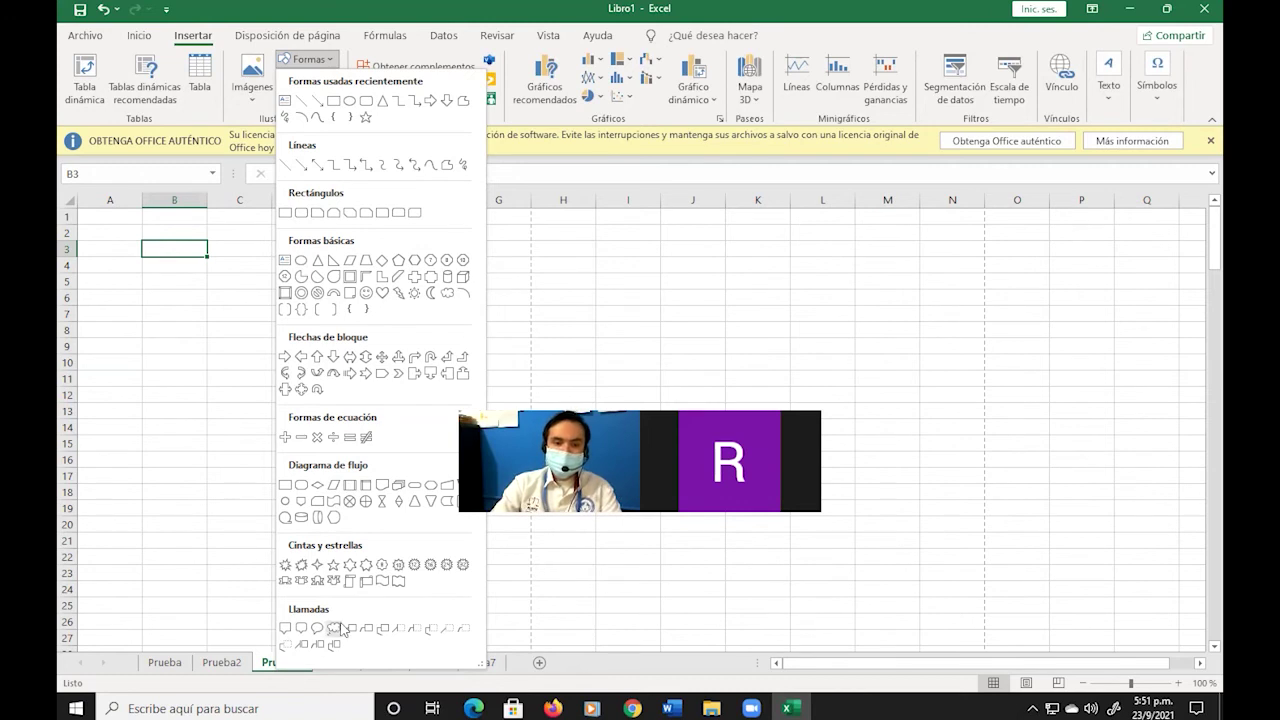
# - Close the shapes gallery and preview the SmartArt list, process, cycle and hierarchy layouts
pyautogui.click(302, 62)
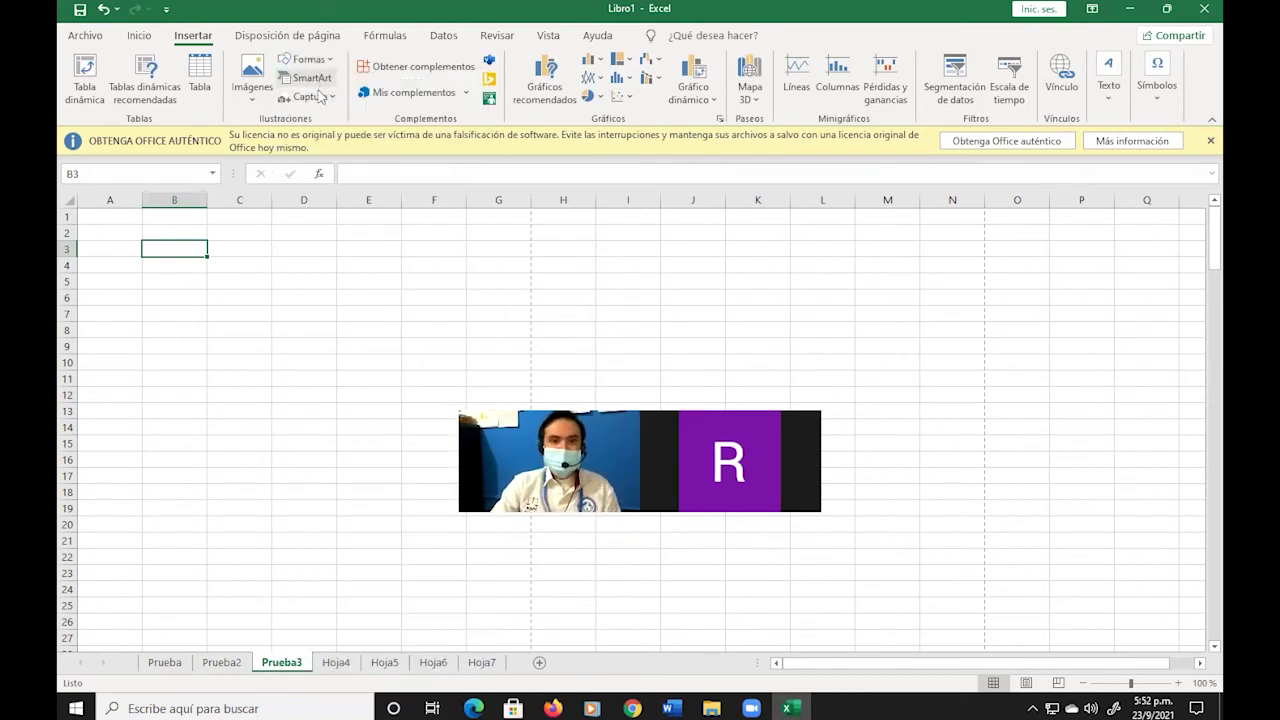
pyautogui.click(310, 77)
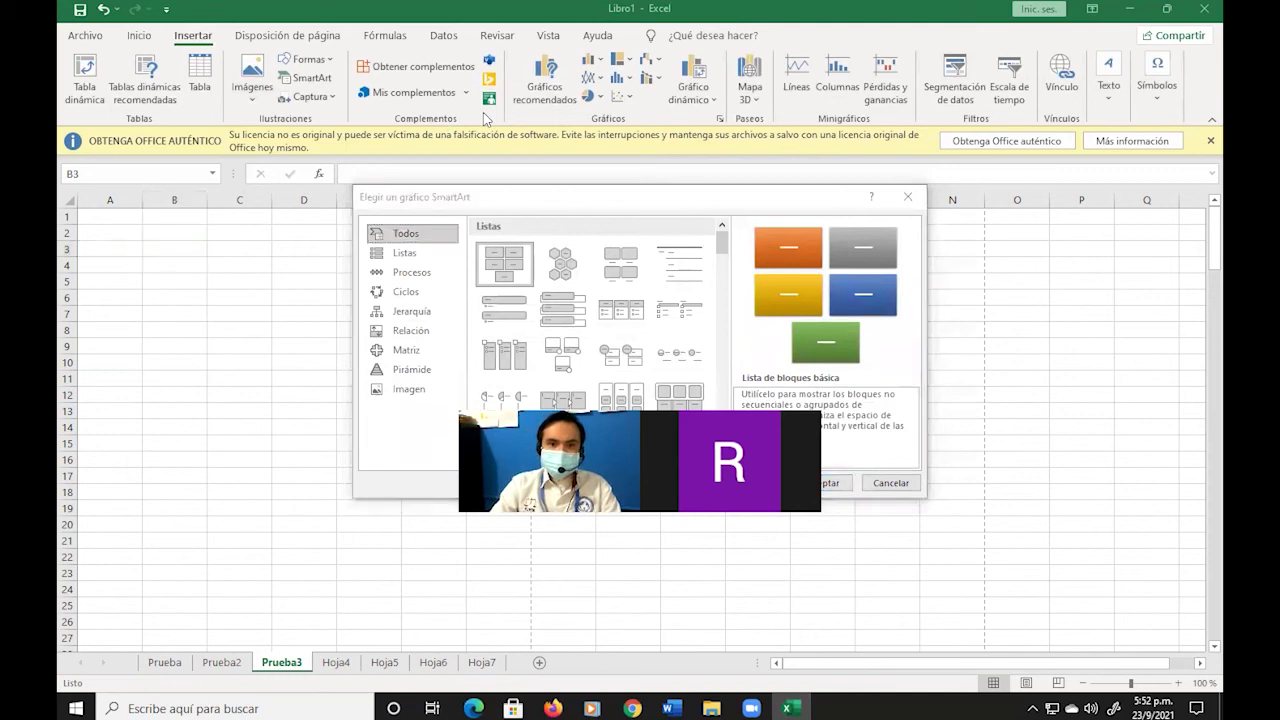
pyautogui.moveTo(503, 197); pyautogui.dragTo(629, 186)
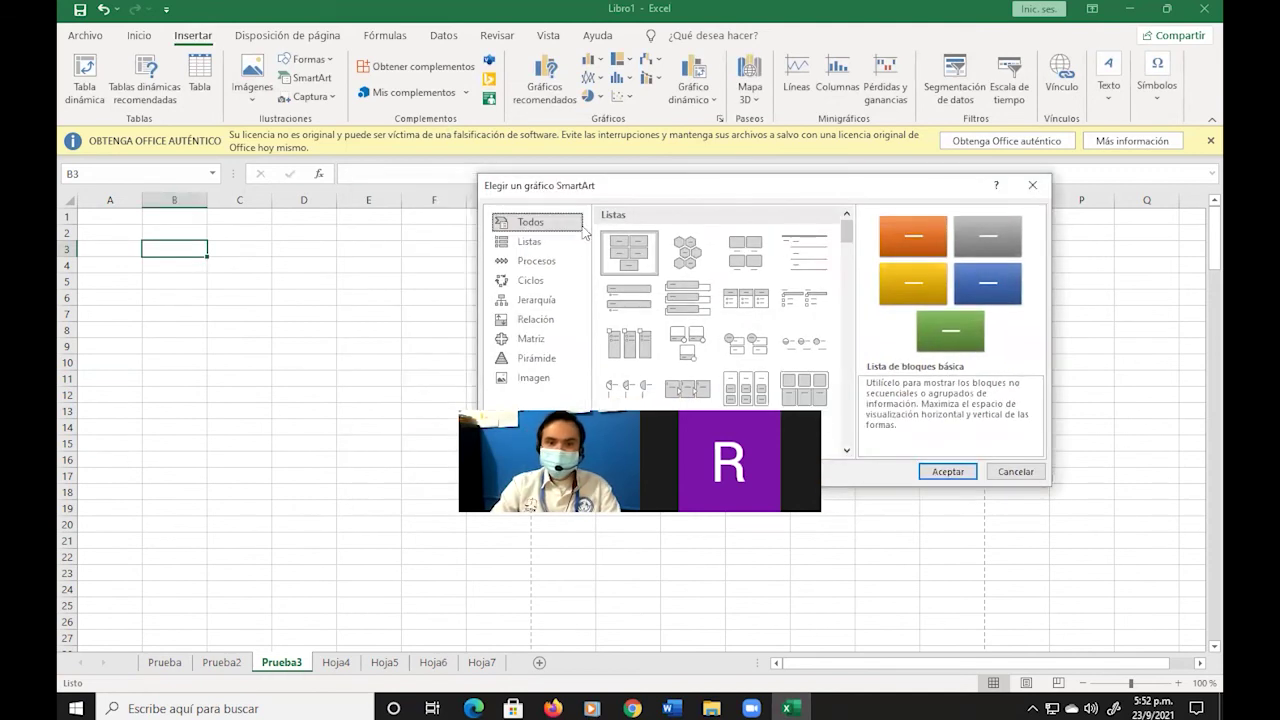
pyautogui.click(530, 241)
pyautogui.click(533, 261)
pyautogui.click(531, 280)
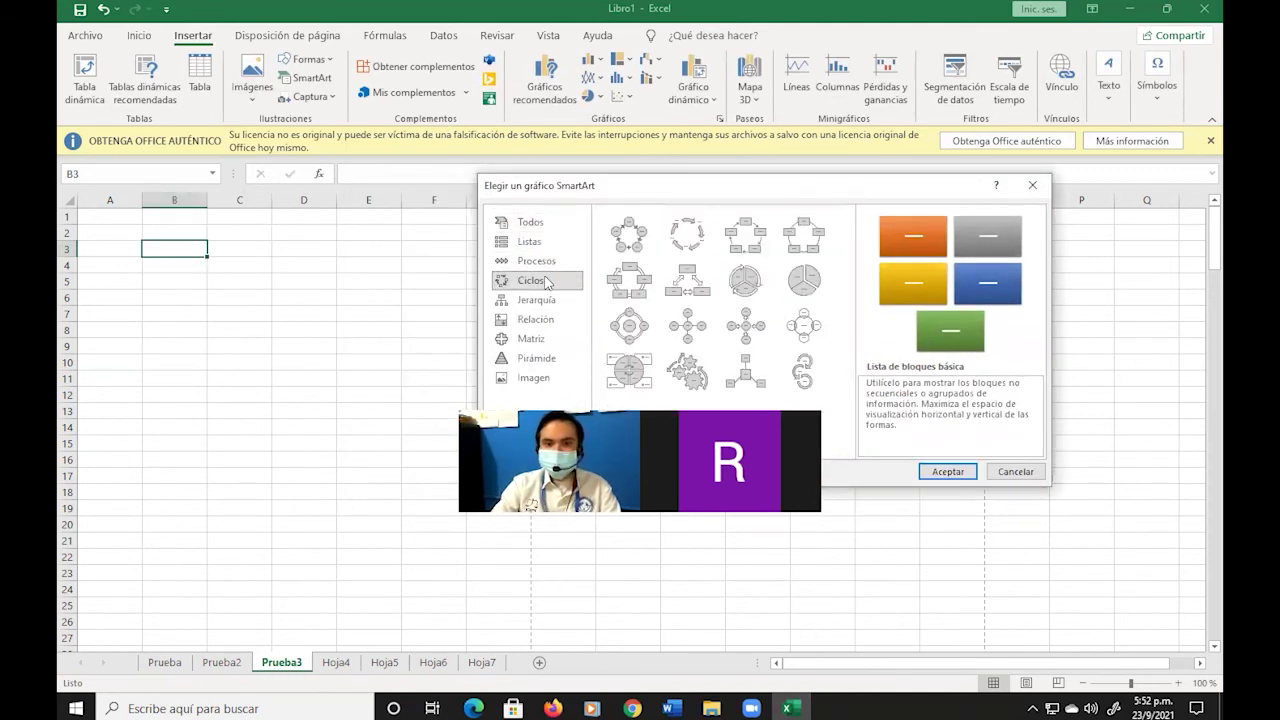
pyautogui.click(537, 299)
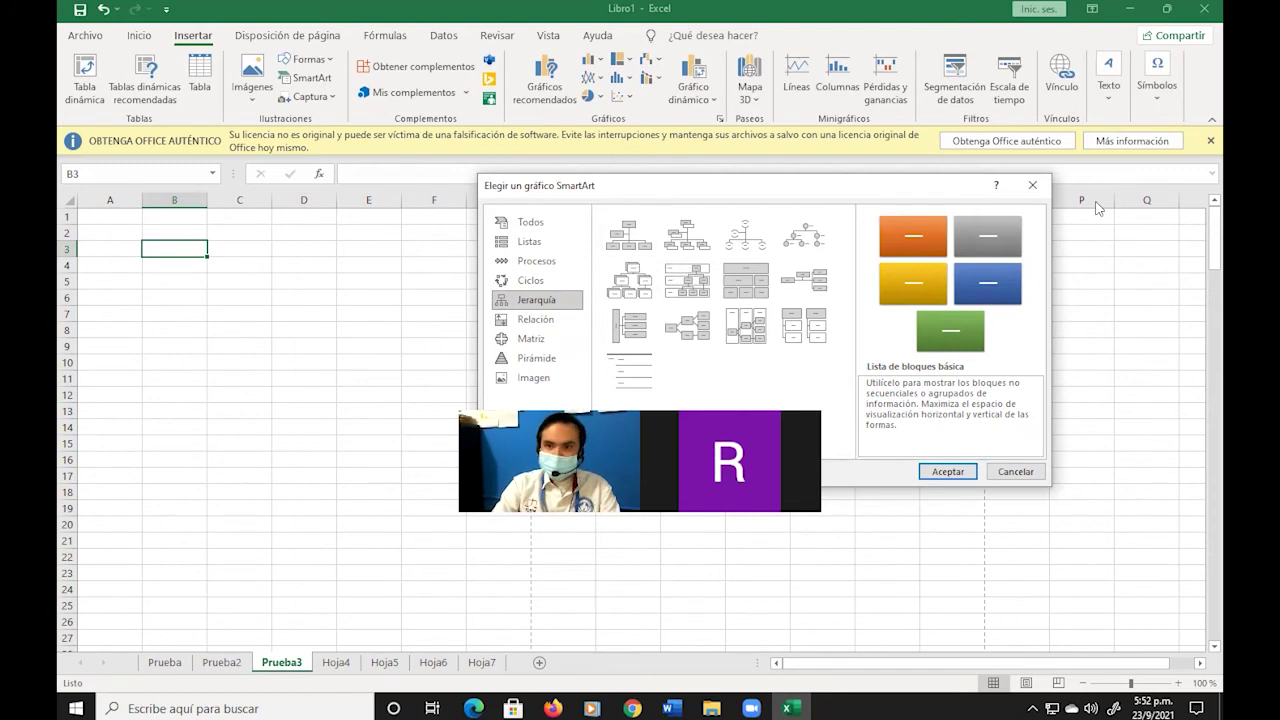
# - Cancel SmartArt without inserting, then open and dismiss the Captura window list
pyautogui.press('Escape')
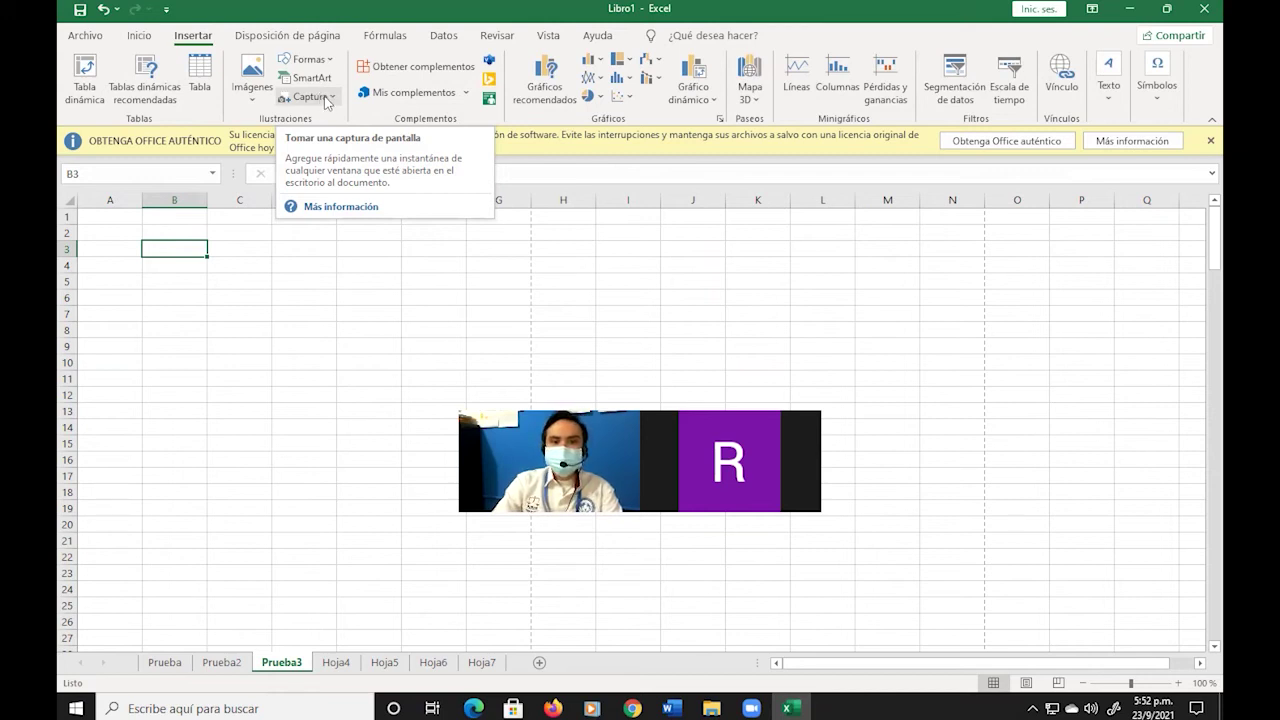
pyautogui.click(327, 100)
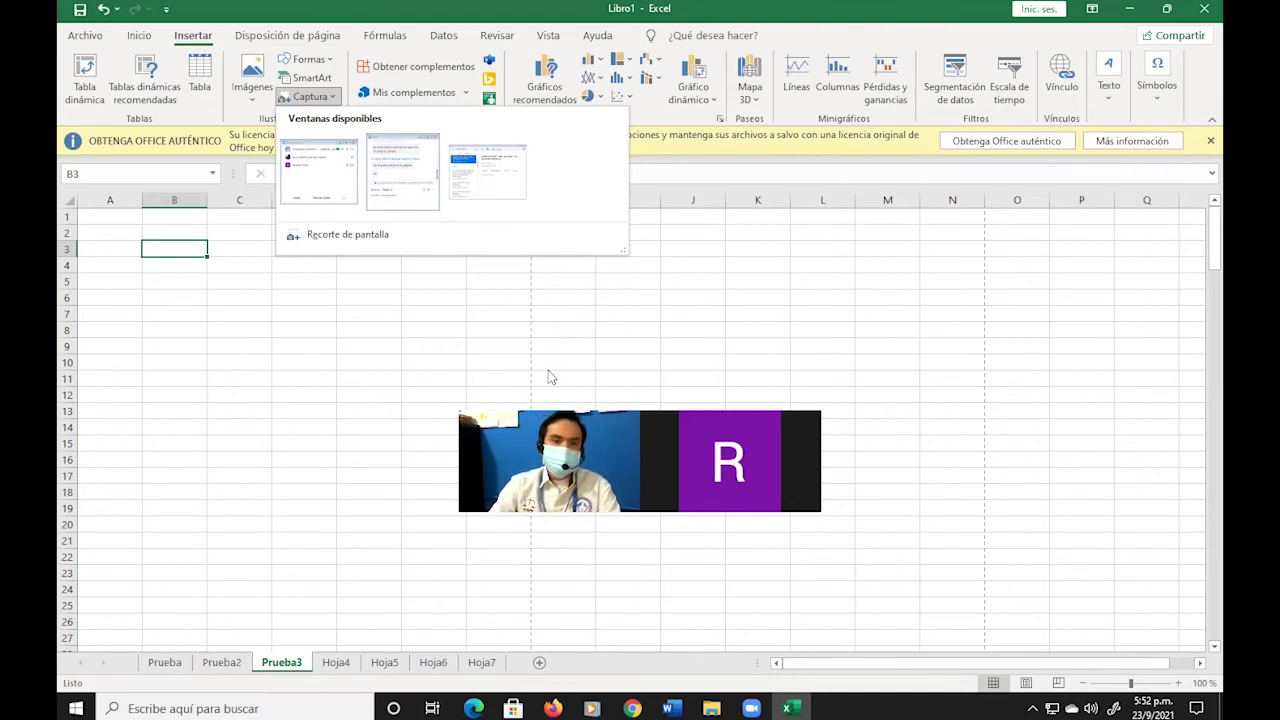
pyautogui.click(284, 100)
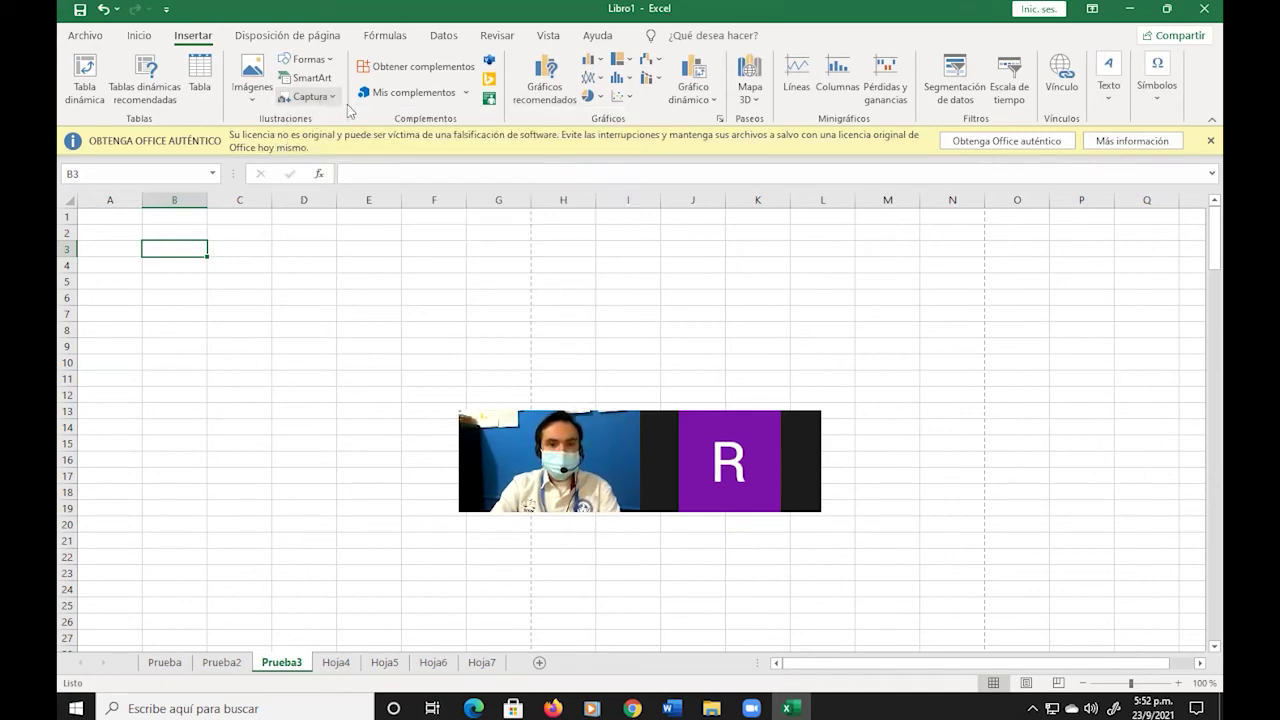
pyautogui.click(547, 80)
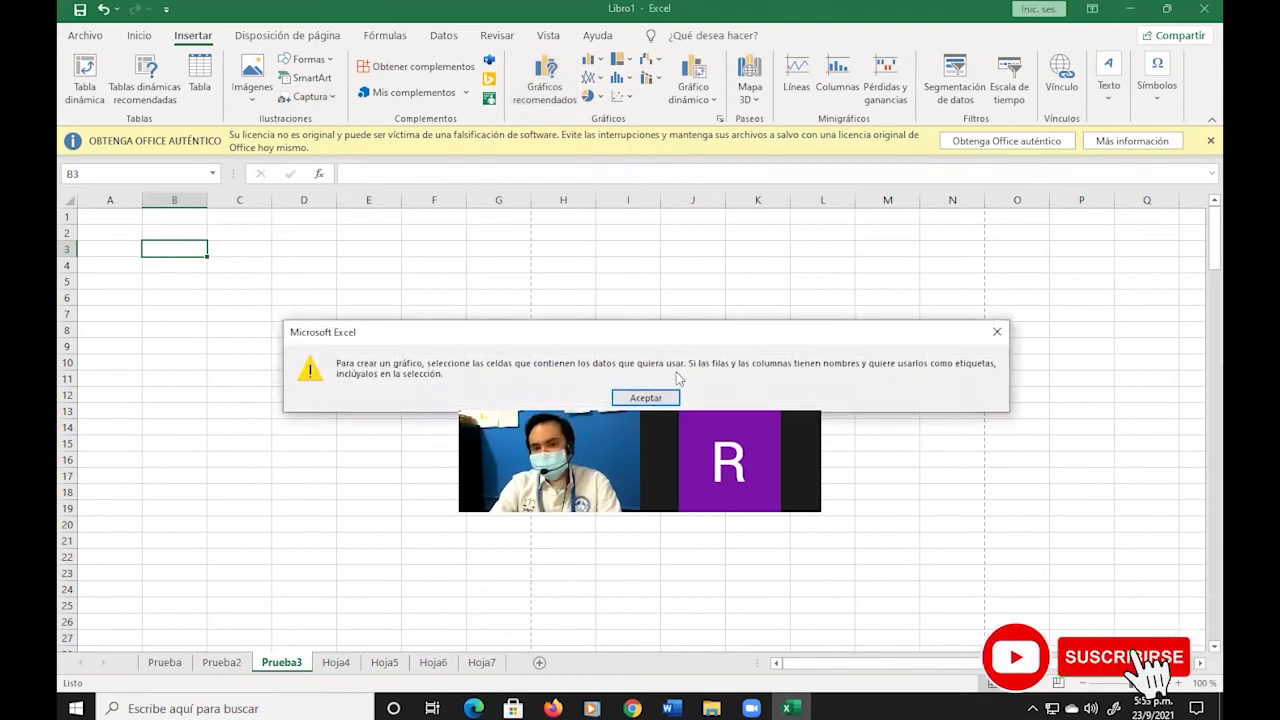
pyautogui.click(660, 395)
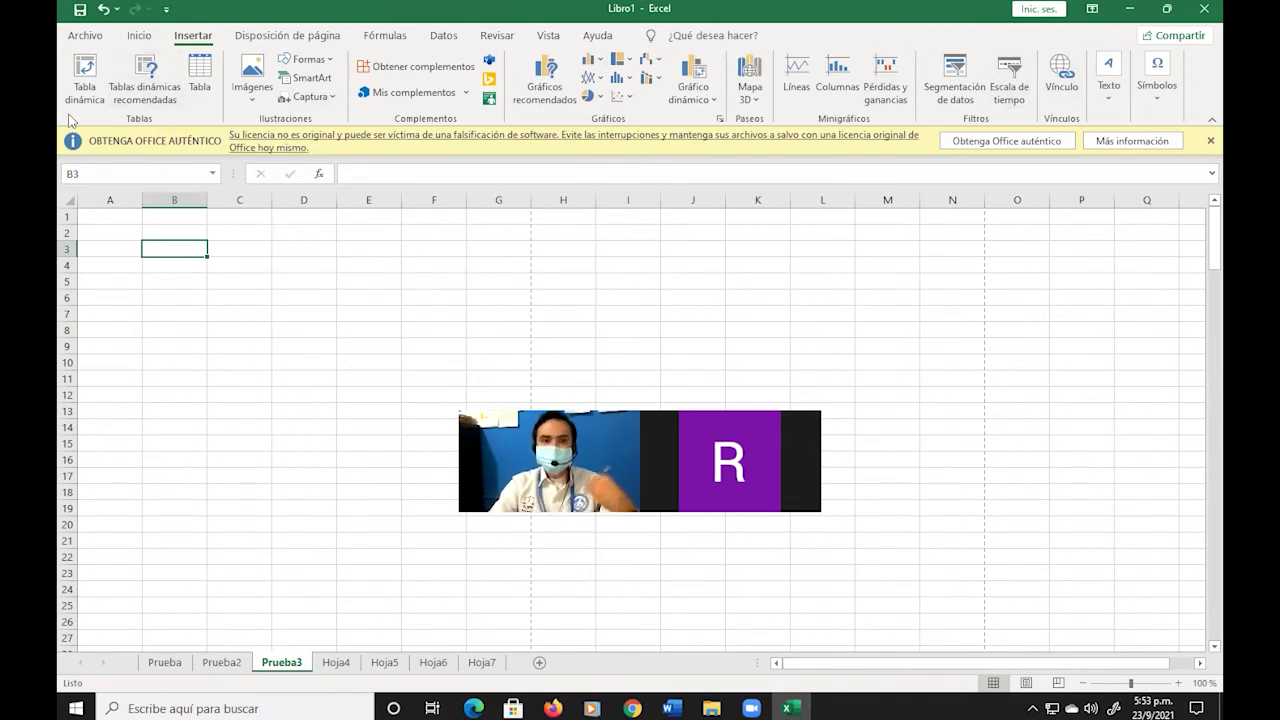
# - Scroll the IESIP course page to slide 8, Grupos lógicos, then return to Excel
pyautogui.click(633, 708)
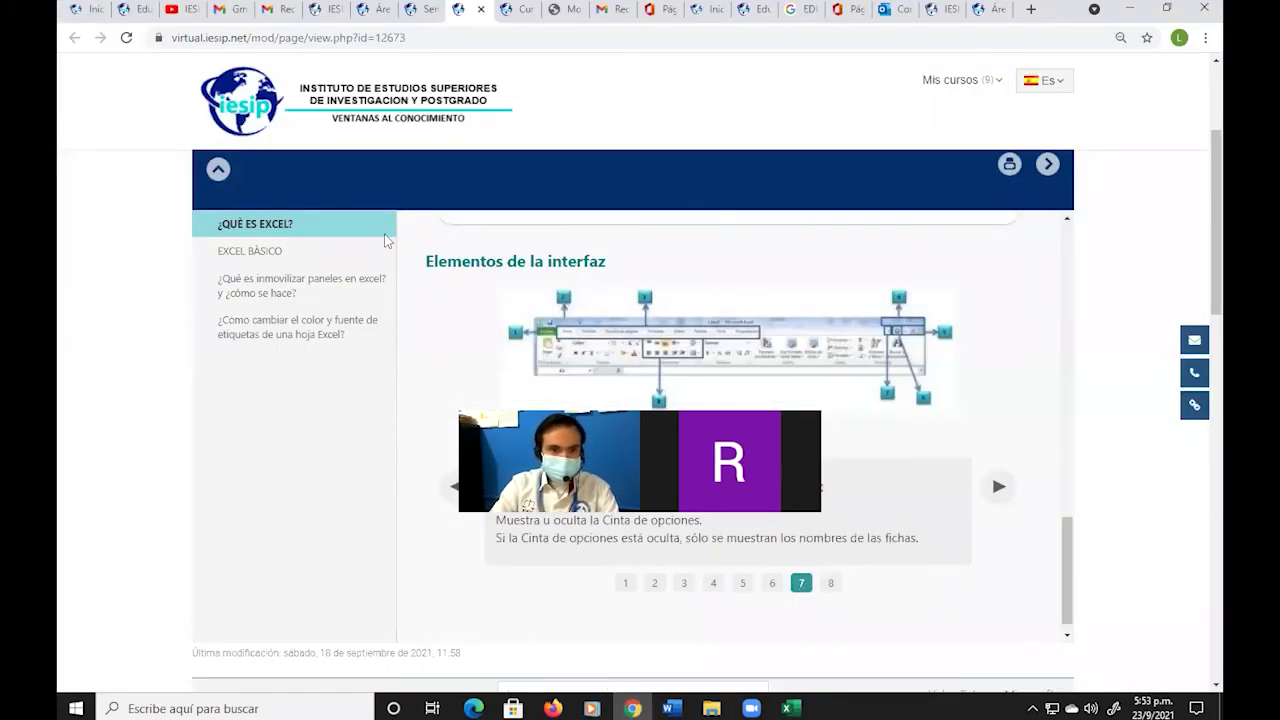
pyautogui.scroll(1, 526, 544)
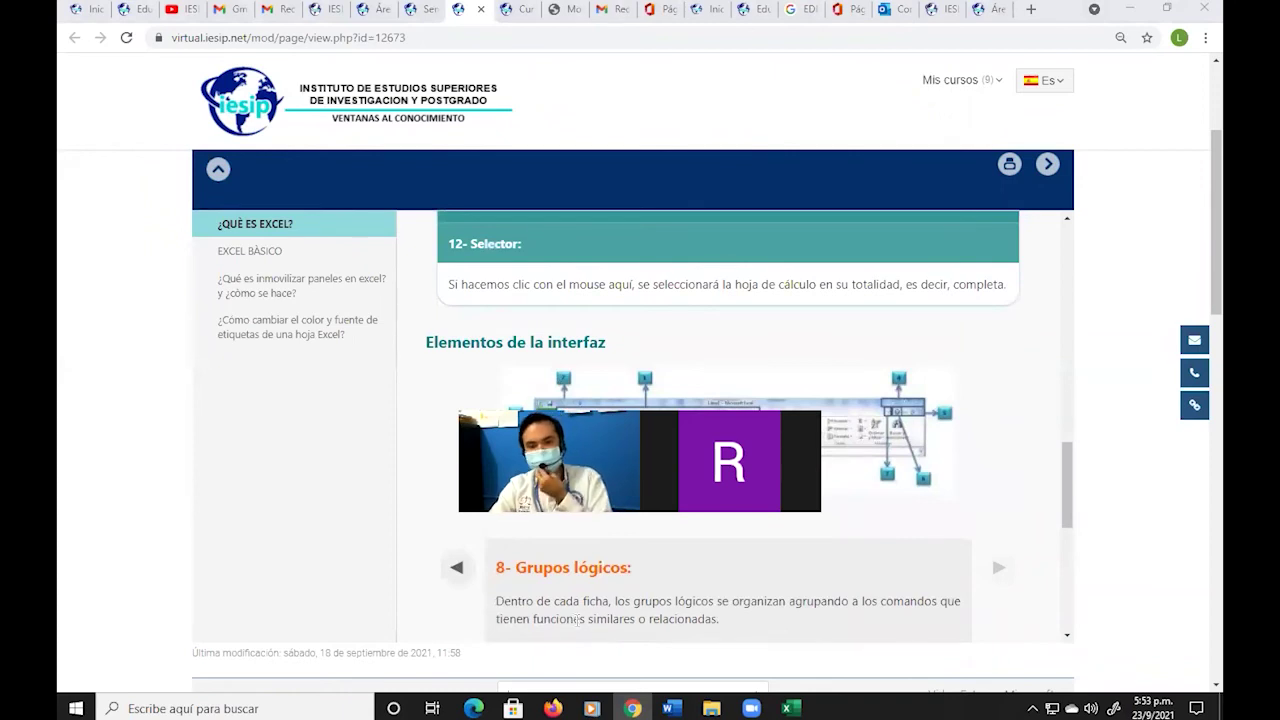
pyautogui.scroll(-1, 703, 602)
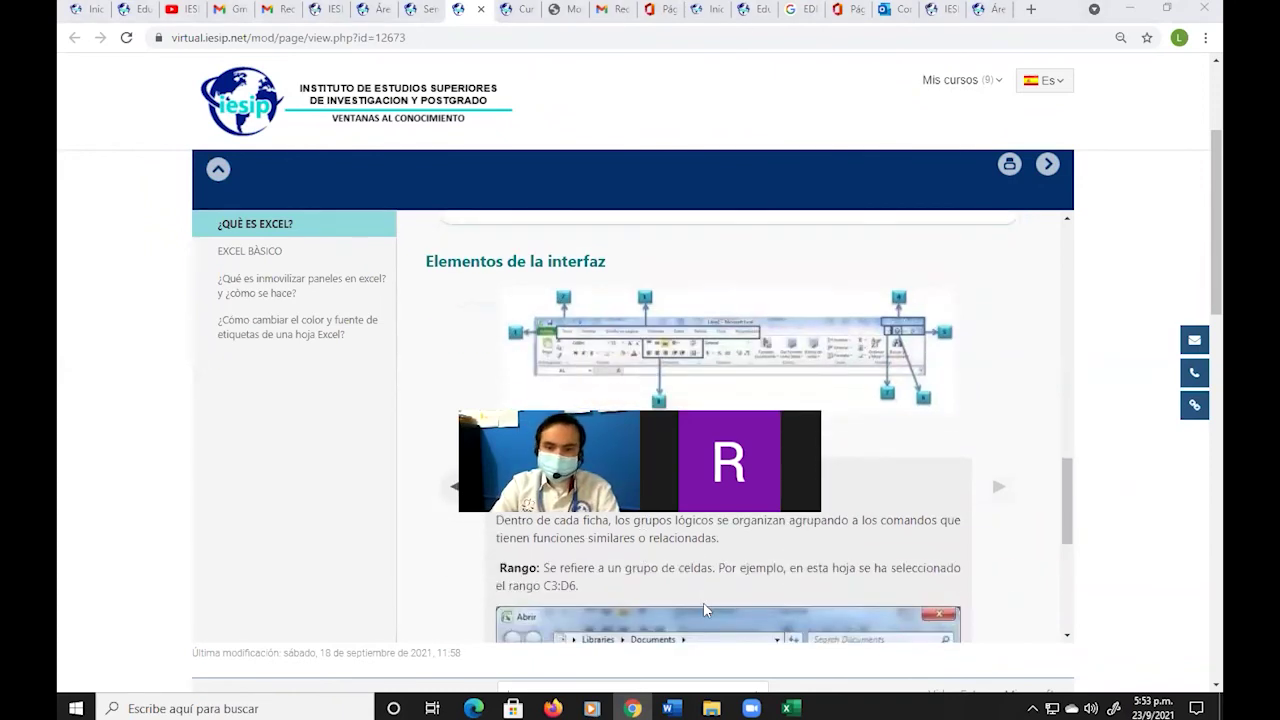
pyautogui.scroll(-2, 705, 610)
pyautogui.scroll(-2, 703, 609)
pyautogui.scroll(2, 697, 608)
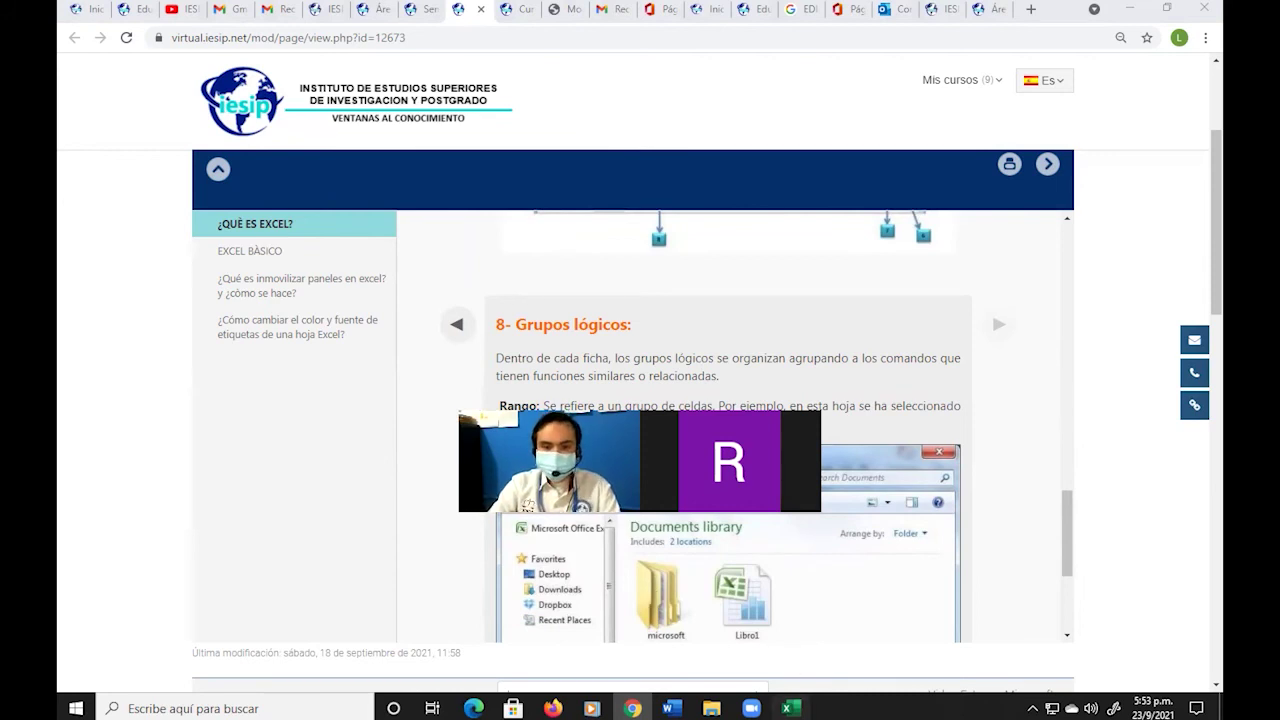
pyautogui.click(788, 708)
# - Open Archivo > Guardar como, then leave Backstage without saving the workbook
pyautogui.click(72, 32)
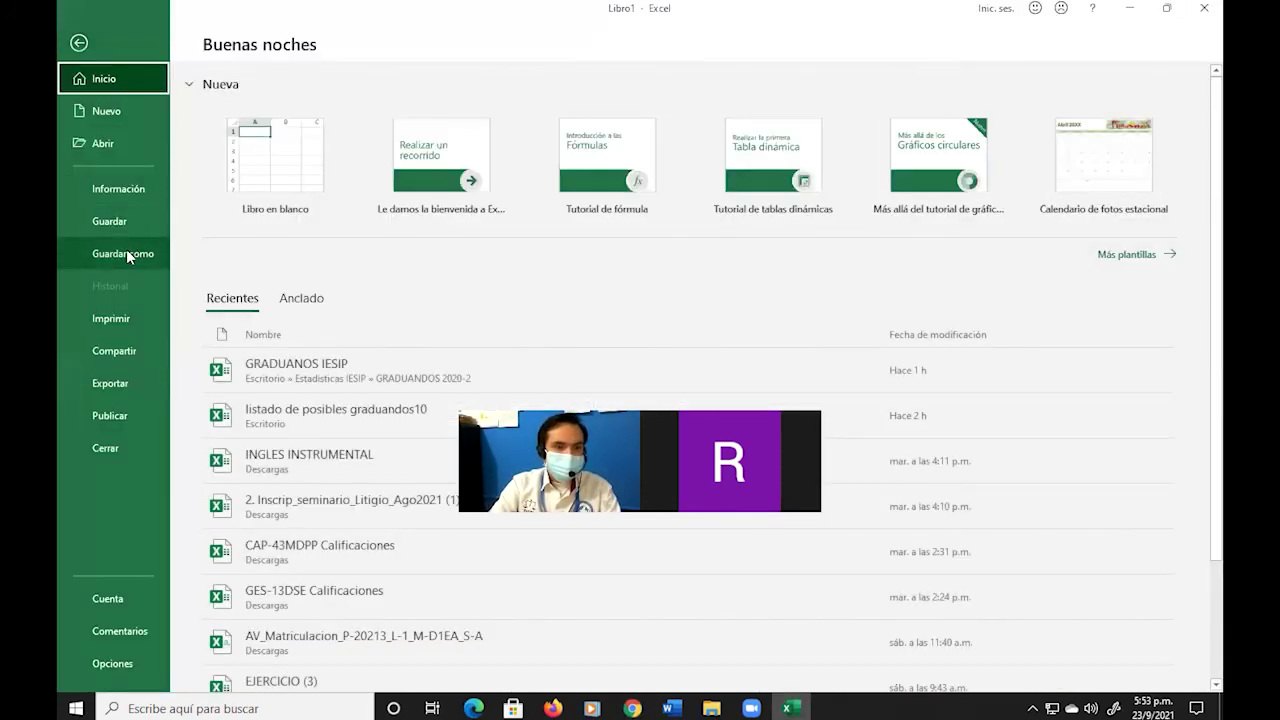
pyautogui.click(86, 50)
pyautogui.click(75, 33)
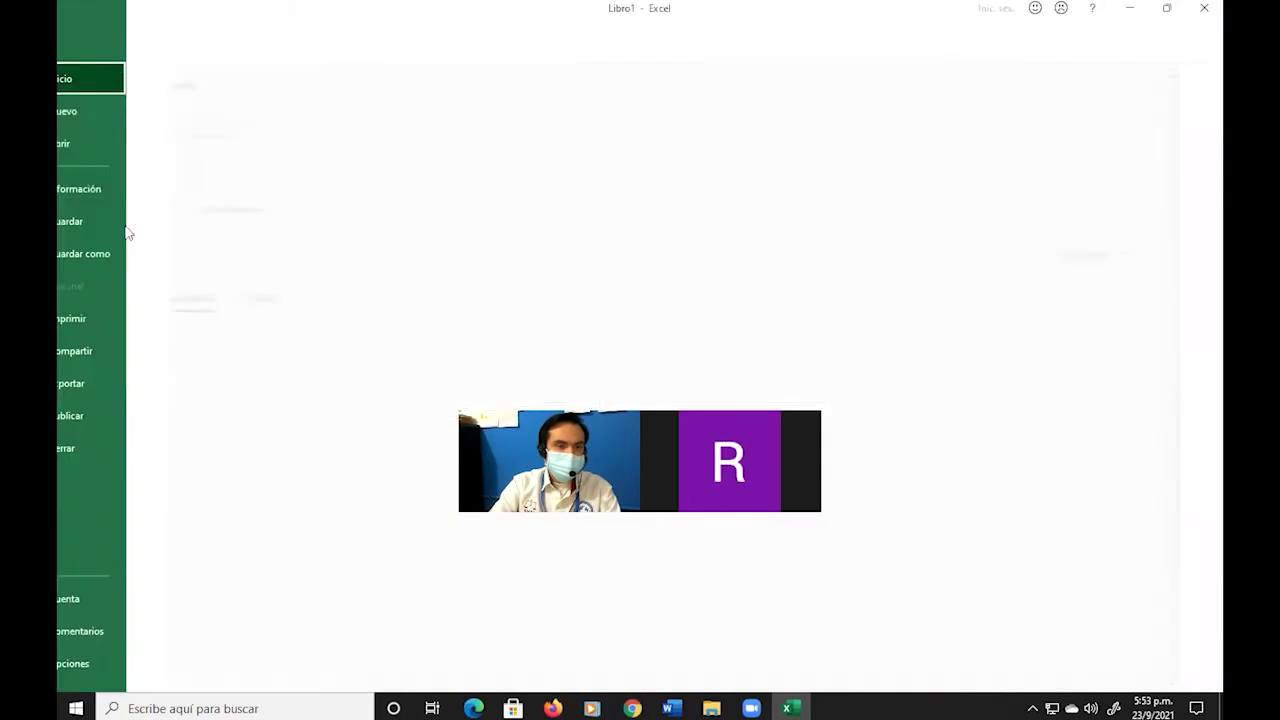
pyautogui.click(108, 255)
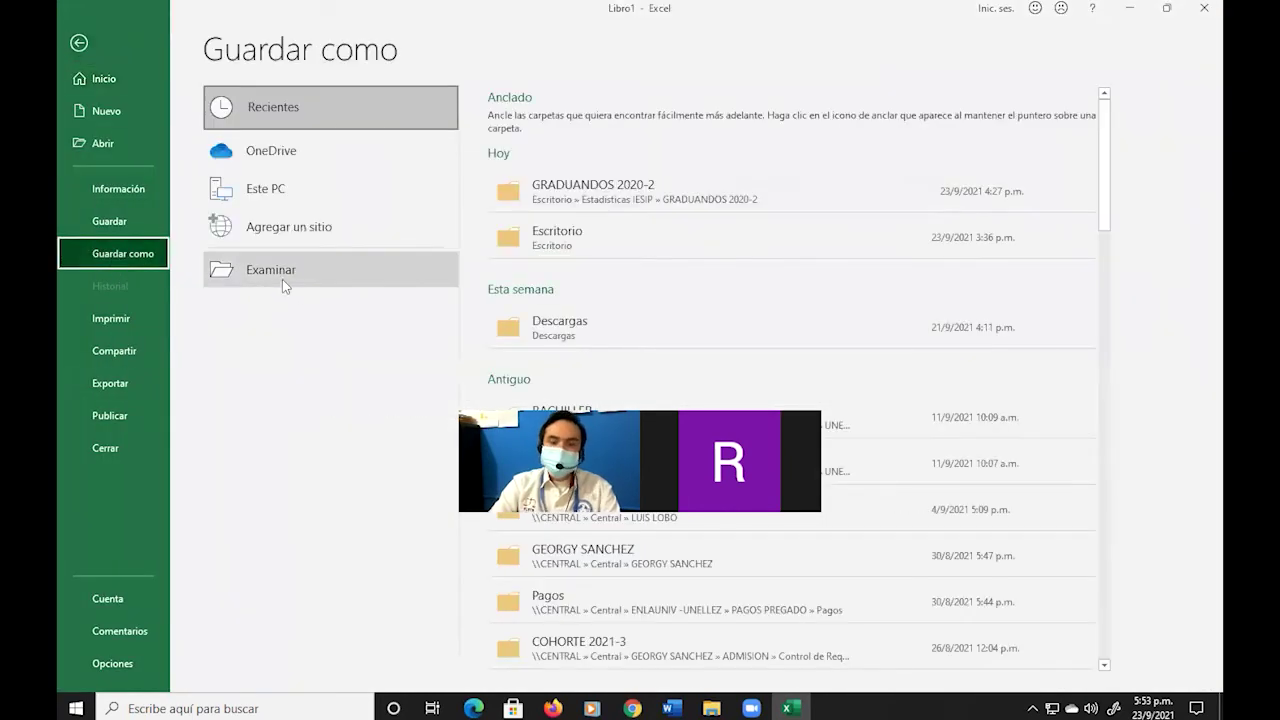
pyautogui.click(80, 46)
# - Back on the course page, open the EXCEL BÁSICO chapter from the lesson sidebar
pyautogui.hotkey('alt', 'Tab')
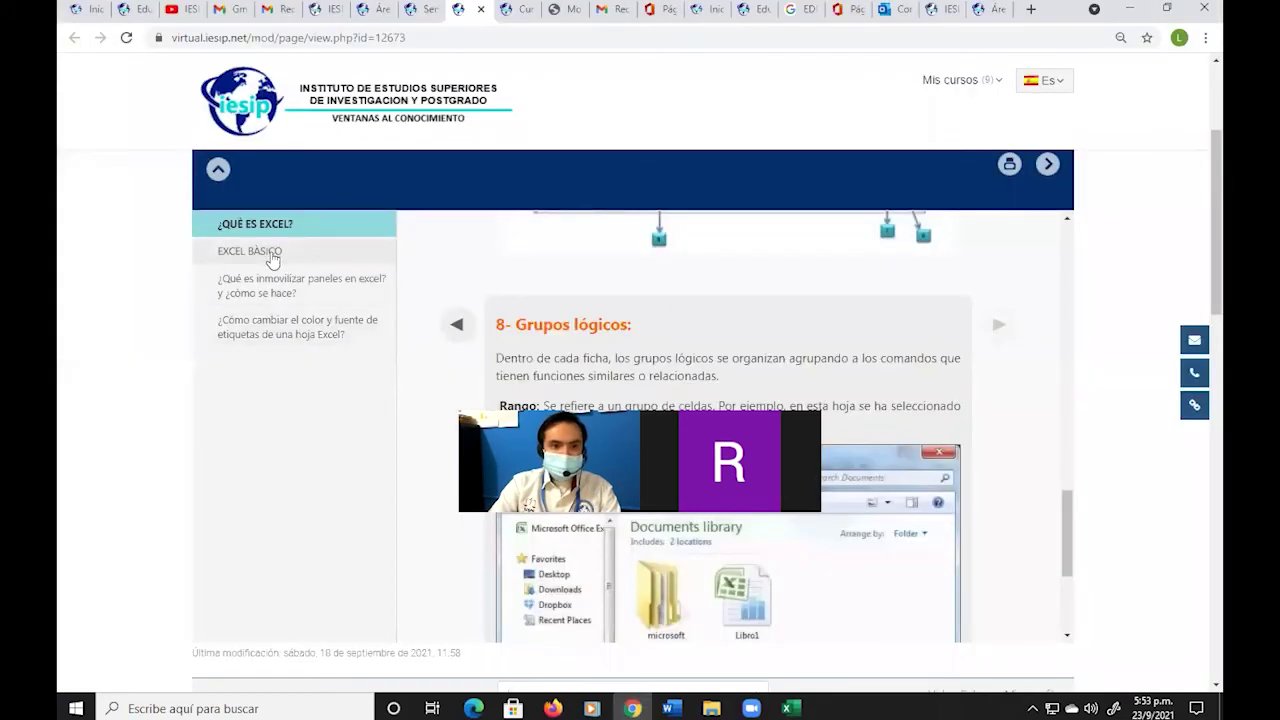
pyautogui.click(270, 250)
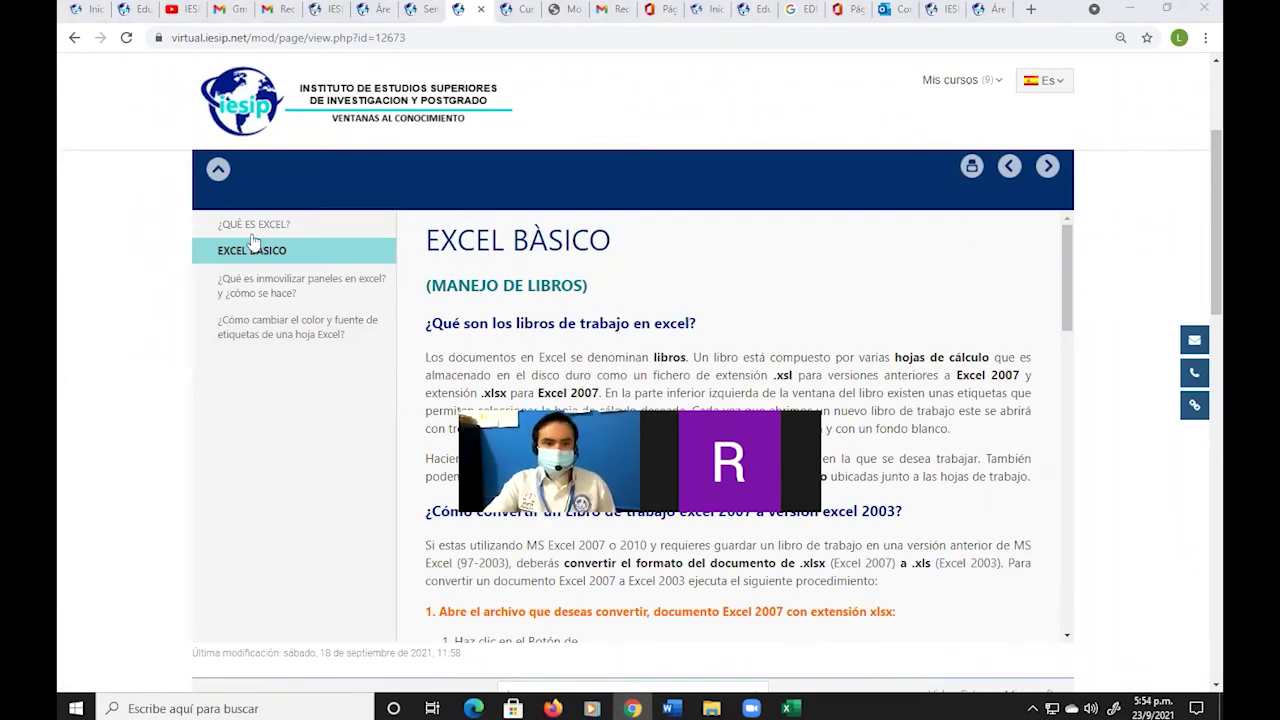
pyautogui.scroll(-2, 527, 305)
pyautogui.scroll(2, 494, 302)
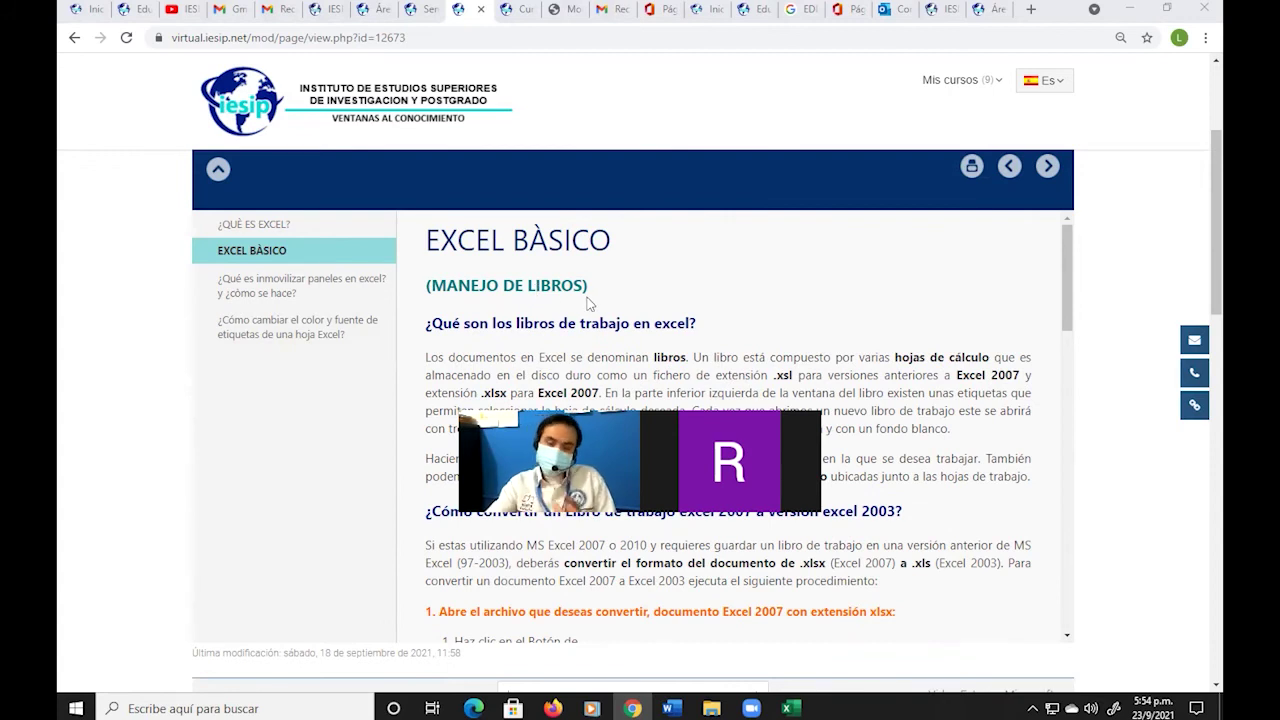
pyautogui.moveTo(537, 324); pyautogui.dragTo(640, 324)
# - Scroll to the conversion heading and highlight 'Excel 2007' and 'Excel 2003' in it
pyautogui.scroll(-2, 640, 325)
pyautogui.scroll(-1, 640, 327)
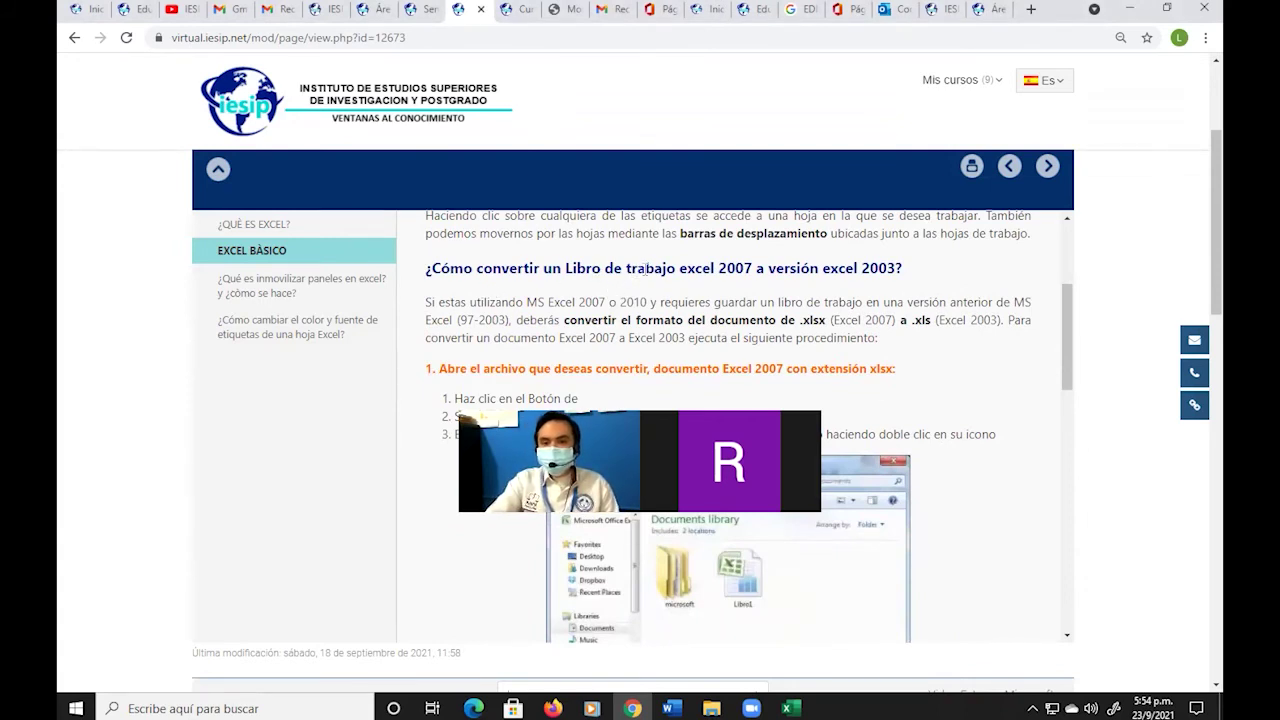
pyautogui.moveTo(678, 266); pyautogui.dragTo(760, 268)
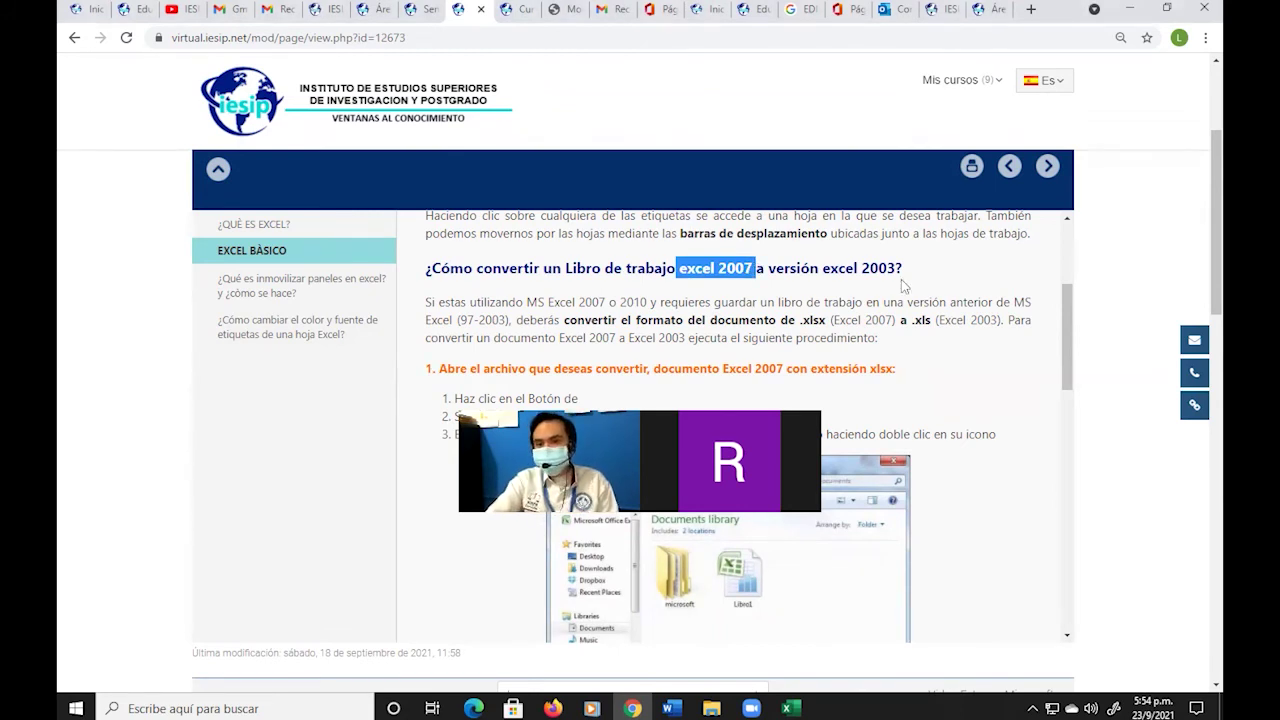
pyautogui.moveTo(853, 268); pyautogui.dragTo(886, 270)
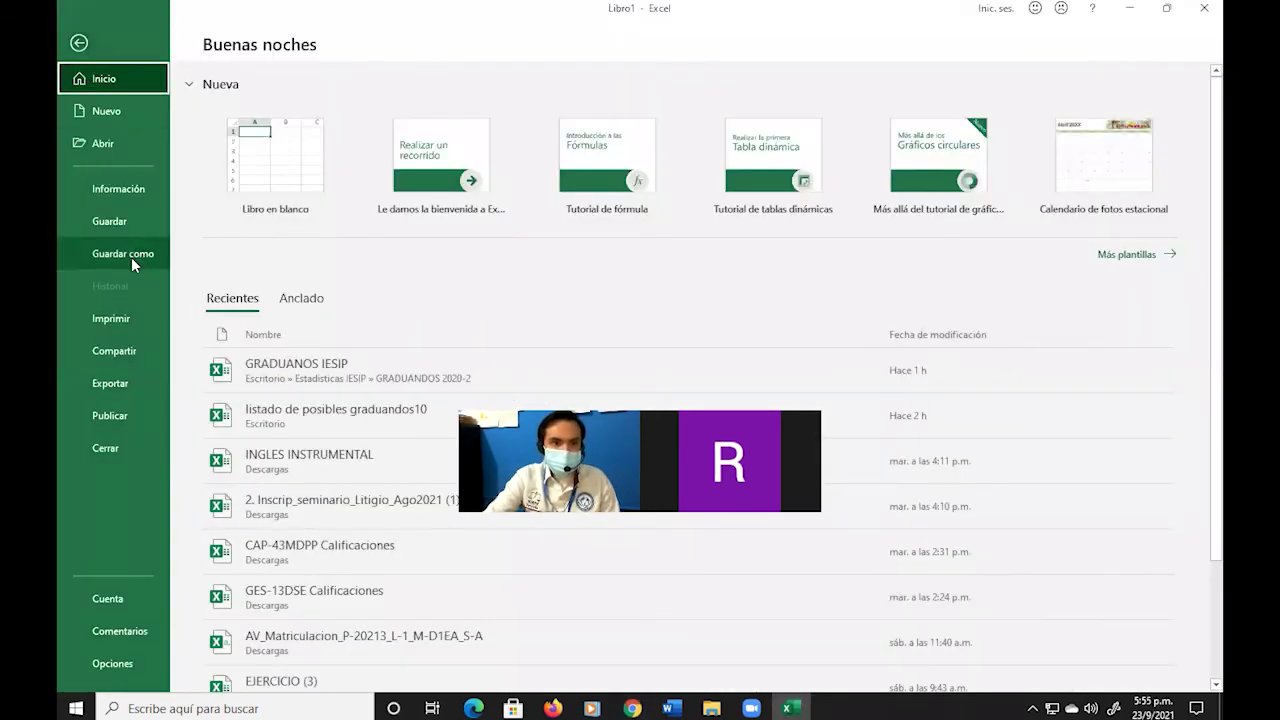
# - In Guardar como > Examinar, set the file type to Libro de Excel 97-2003
pyautogui.click(128, 254)
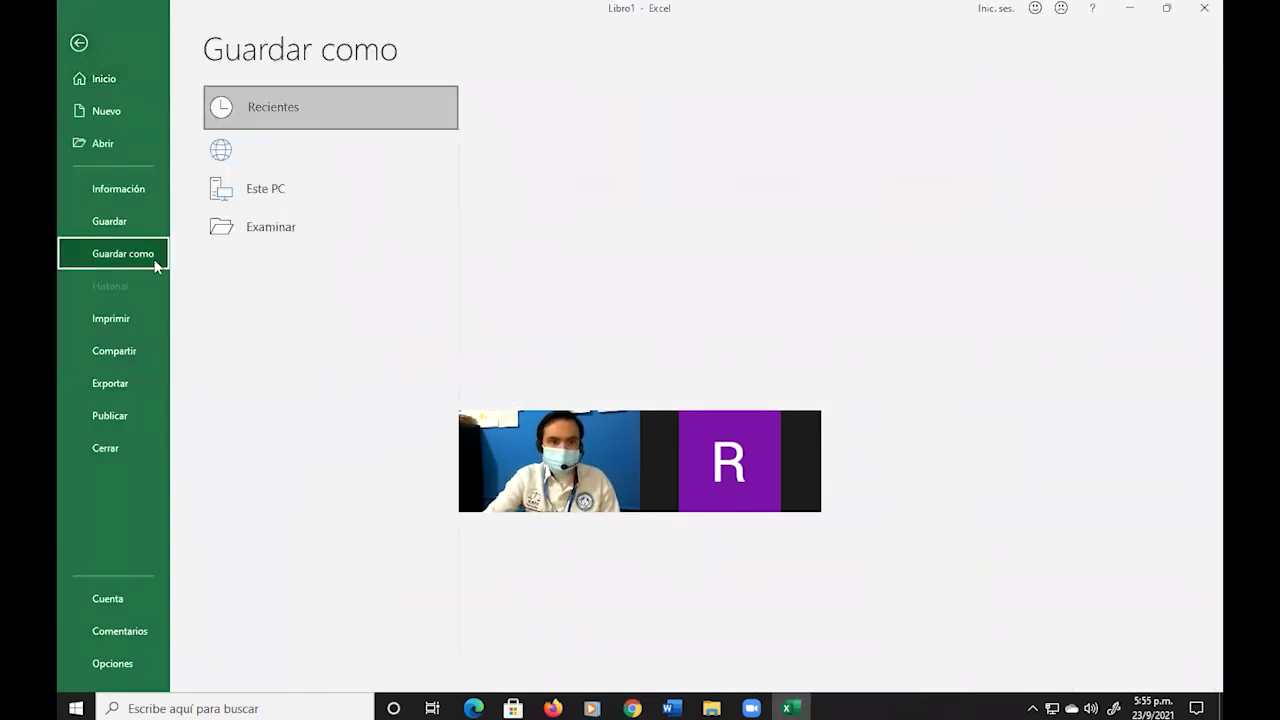
pyautogui.click(292, 266)
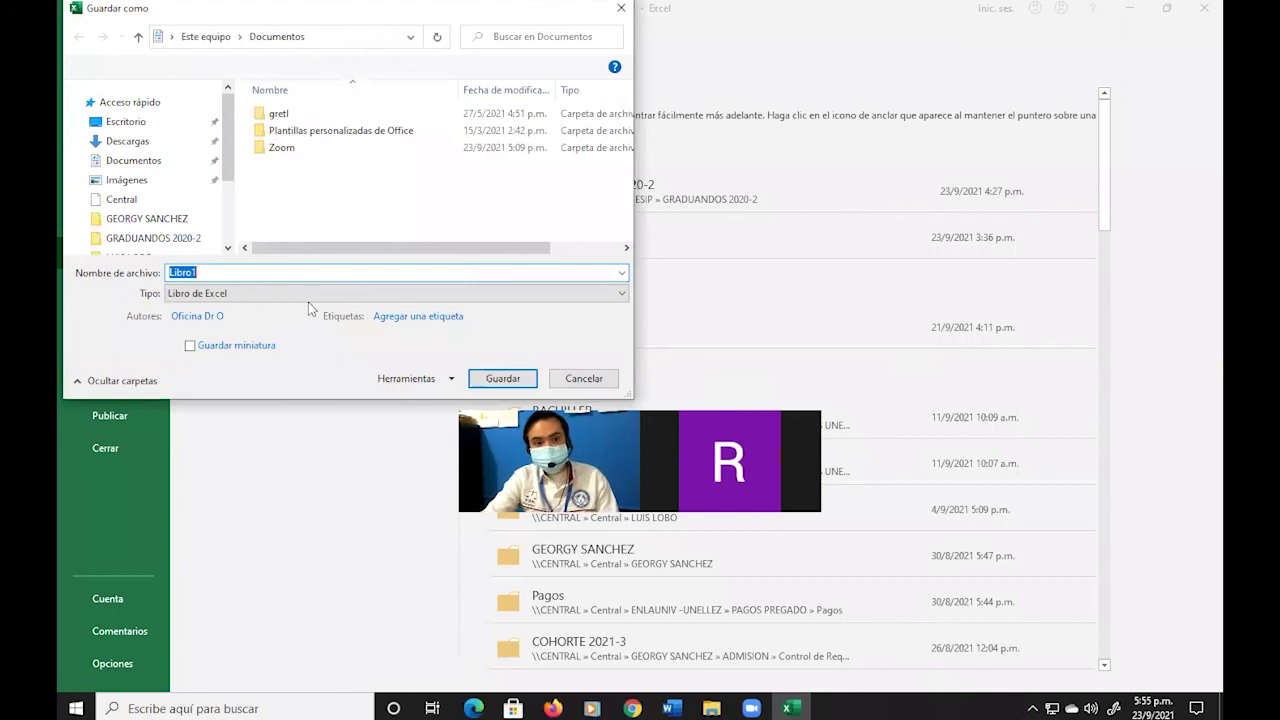
pyautogui.click(200, 296)
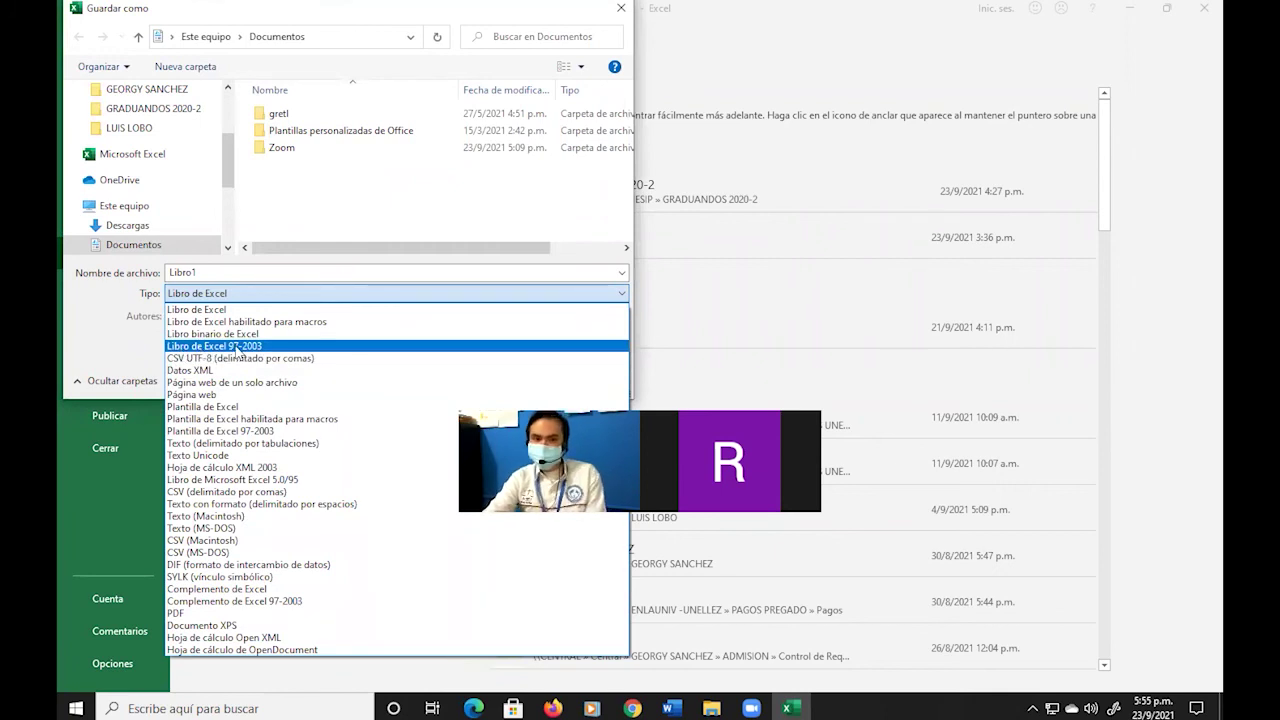
pyautogui.click(236, 346)
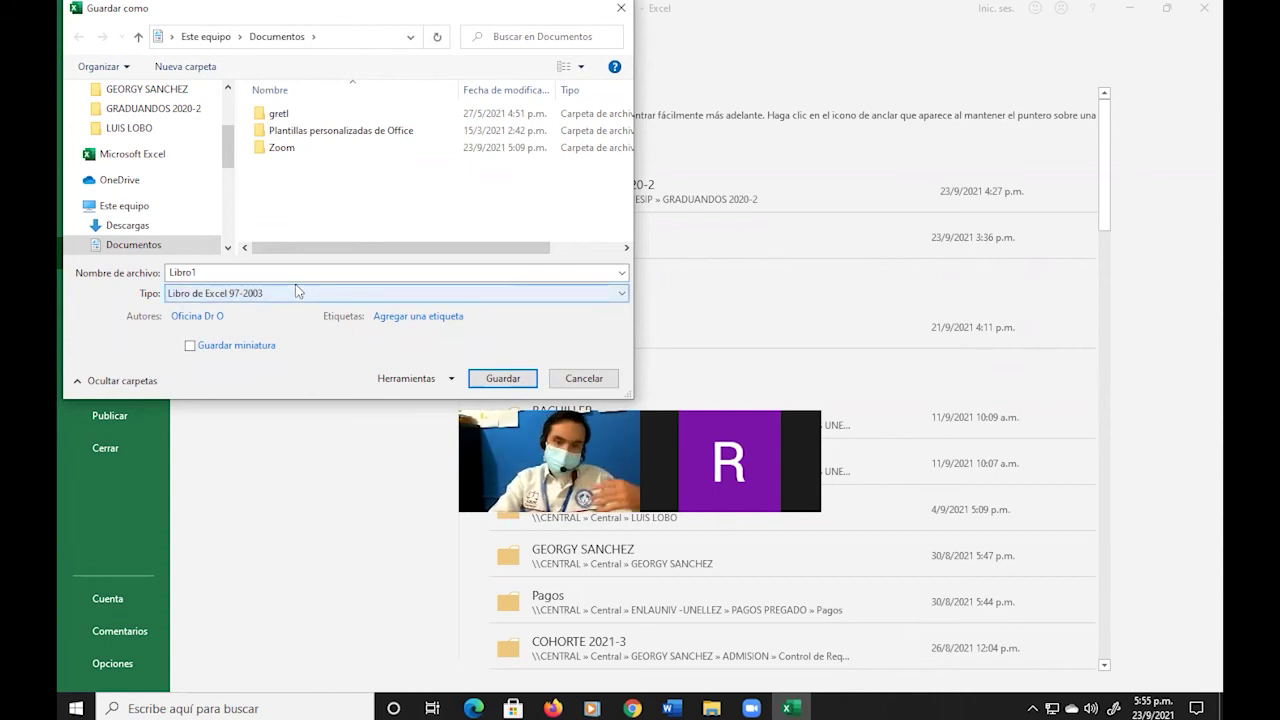
# - Switch the type to CSV UTF-8, then close the dialog without saving
pyautogui.click(258, 294)
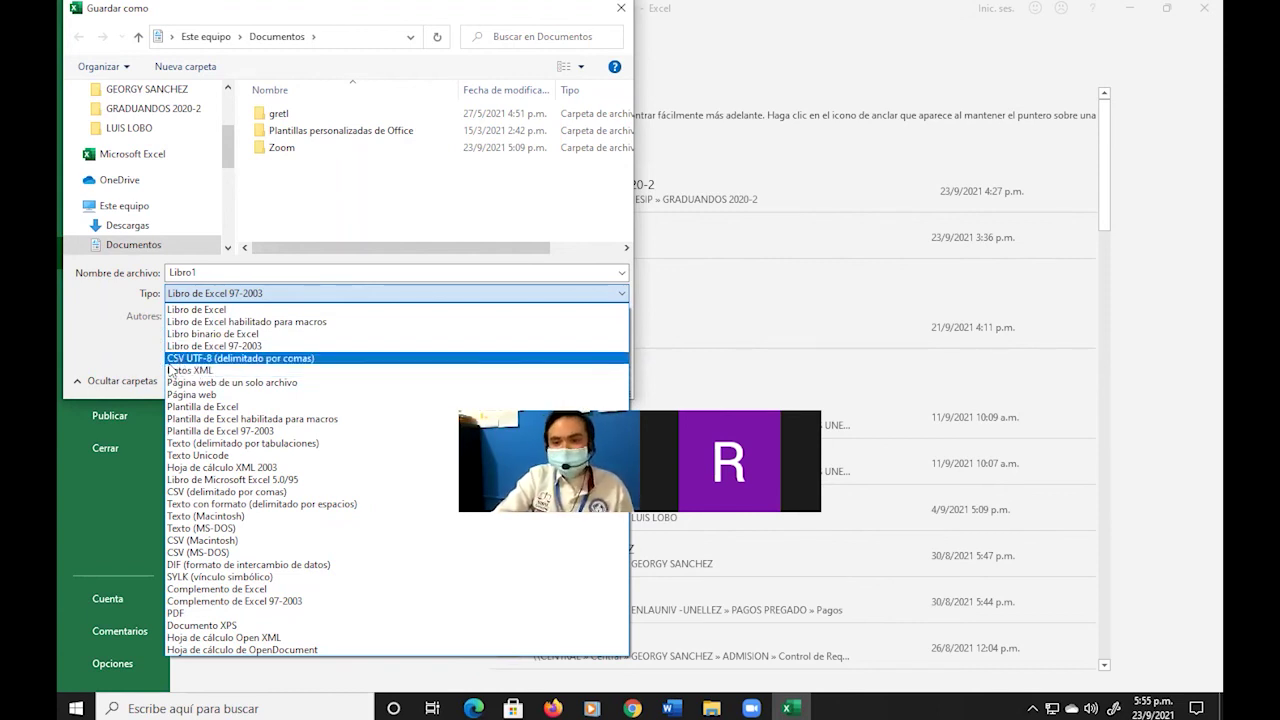
pyautogui.click(188, 358)
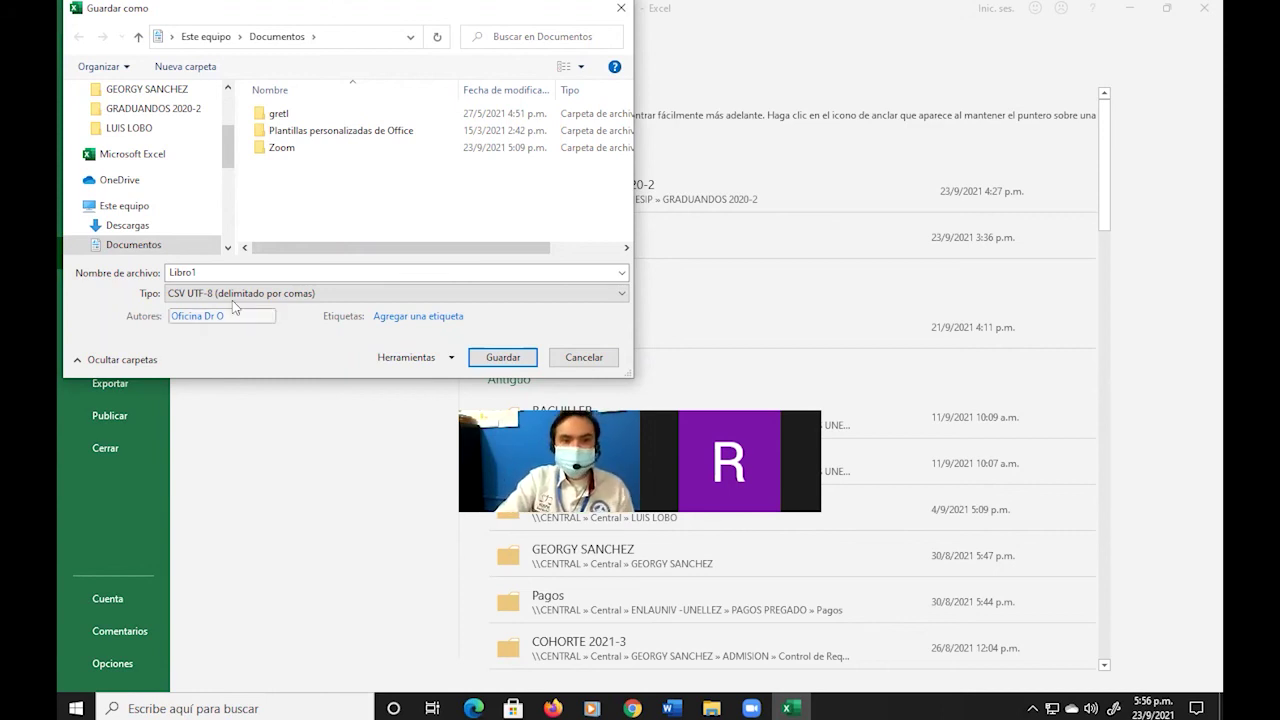
pyautogui.click(271, 295)
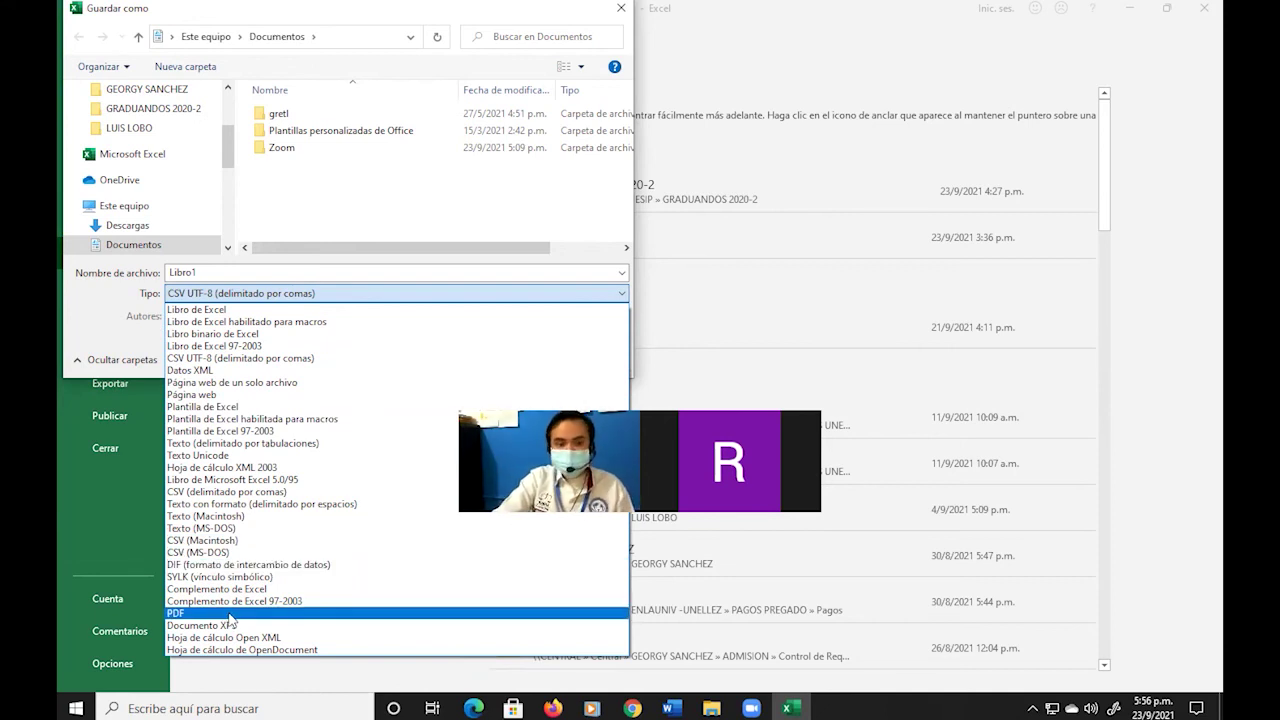
pyautogui.click(621, 8)
pyautogui.press('Escape')
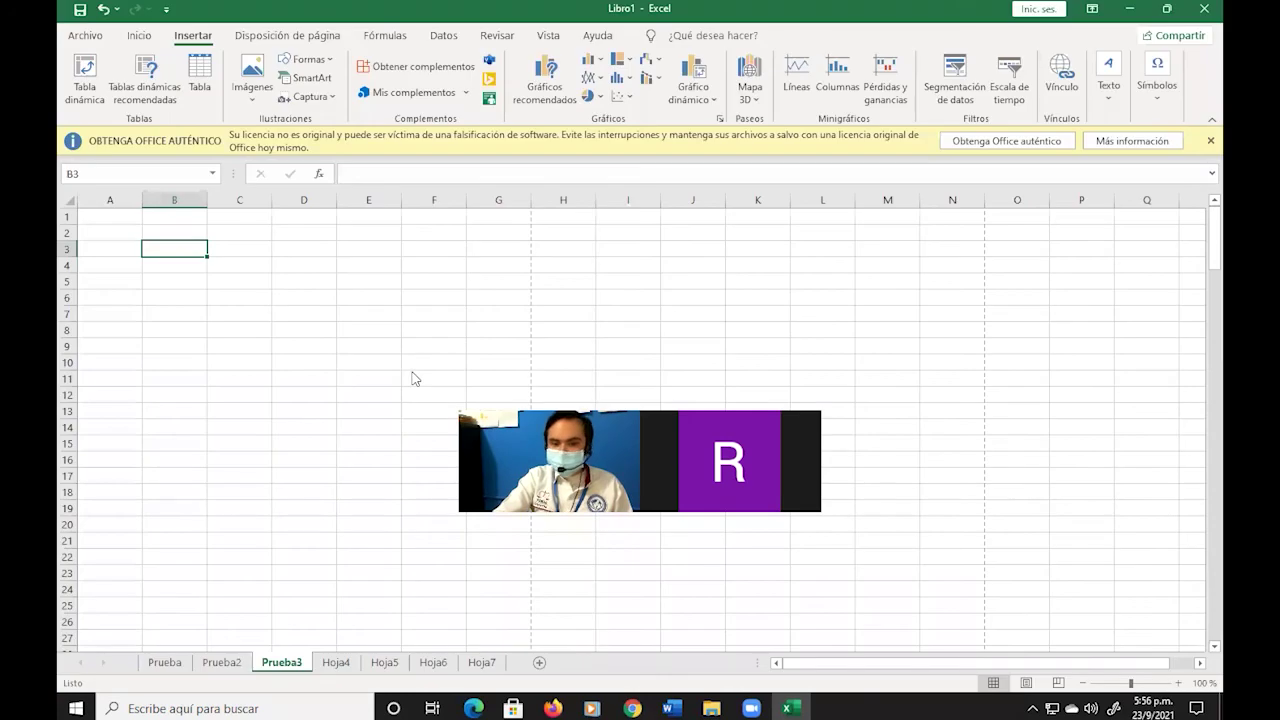
# - On the course page, scroll down and open the '¿Qué es inmovilizar paneles en excel?' lesson
pyautogui.hotkey('alt', 'Tab')
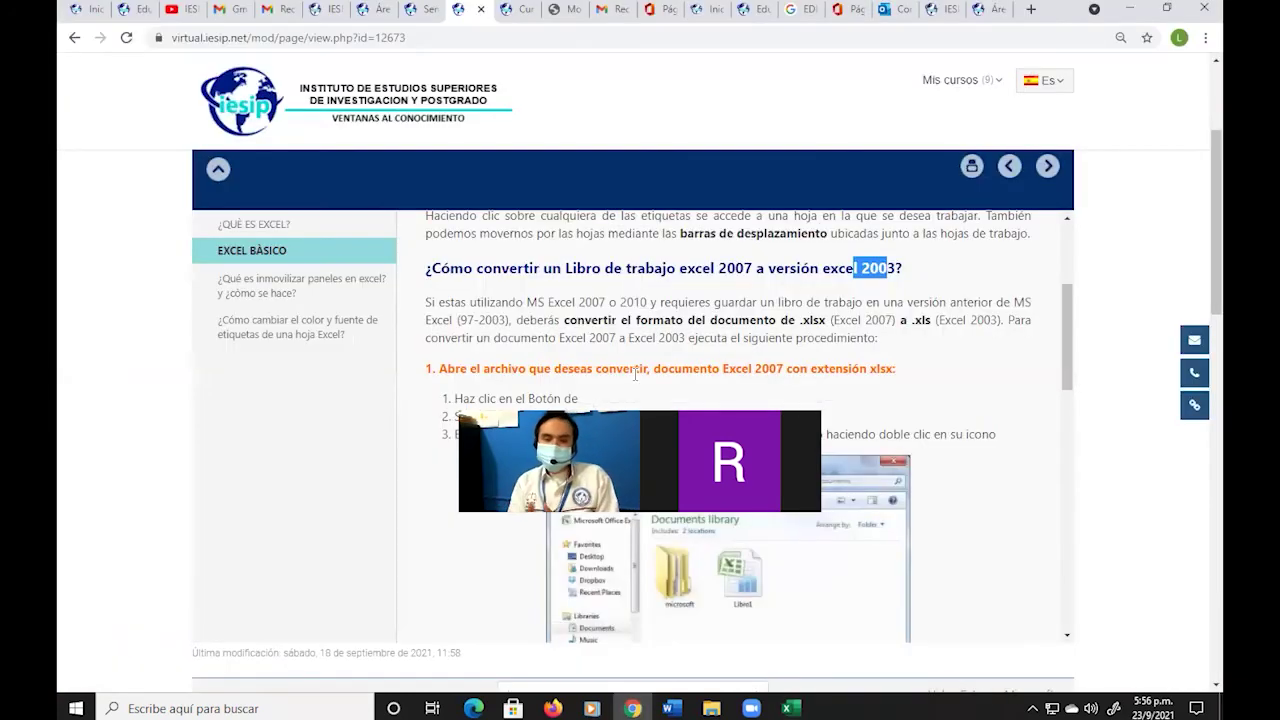
pyautogui.click(703, 360)
pyautogui.scroll(-1, 563, 391)
pyautogui.scroll(-1, 565, 385)
pyautogui.scroll(-1, 580, 308)
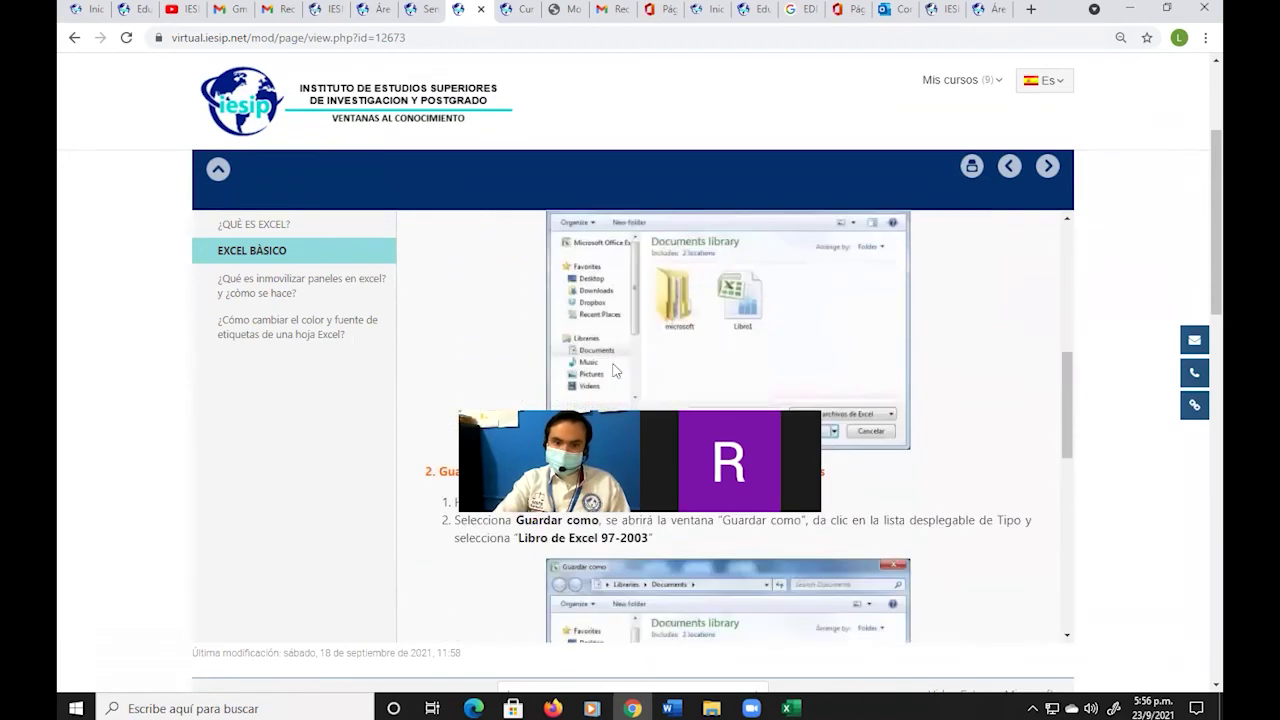
pyautogui.scroll(-2, 600, 340)
pyautogui.scroll(-2, 614, 358)
pyautogui.scroll(-1, 619, 350)
pyautogui.scroll(-2, 619, 347)
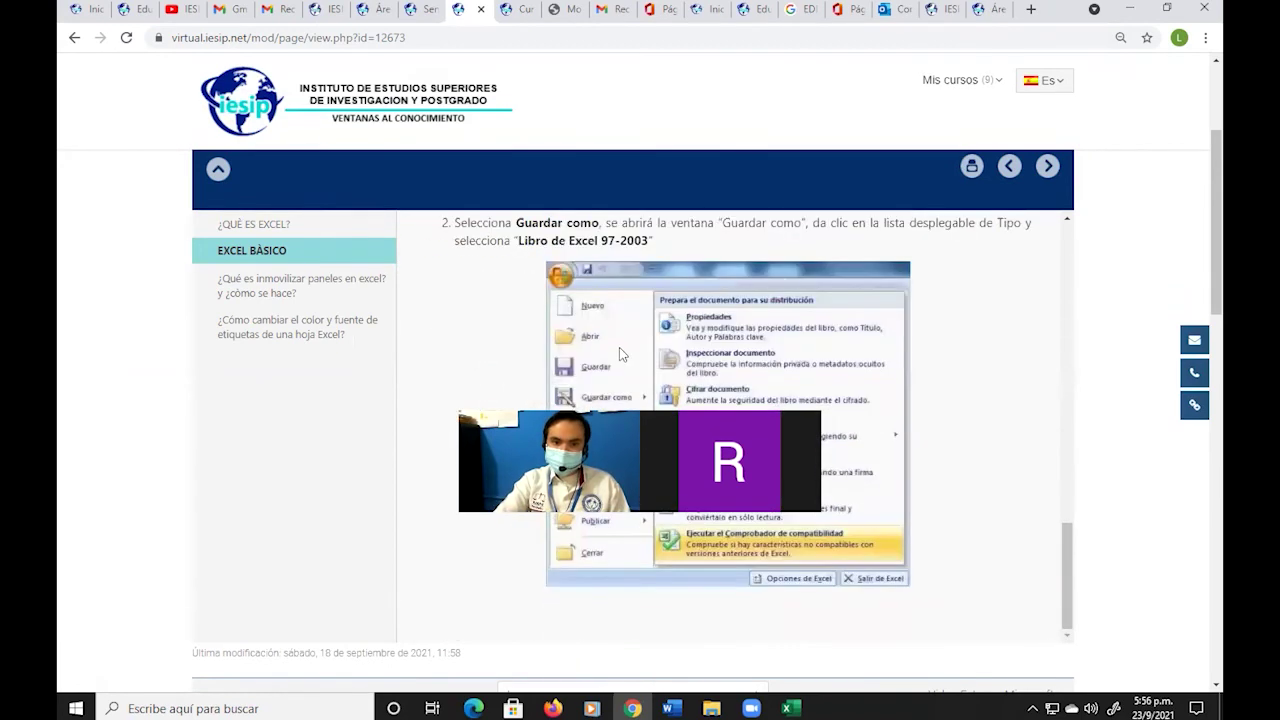
pyautogui.click(289, 293)
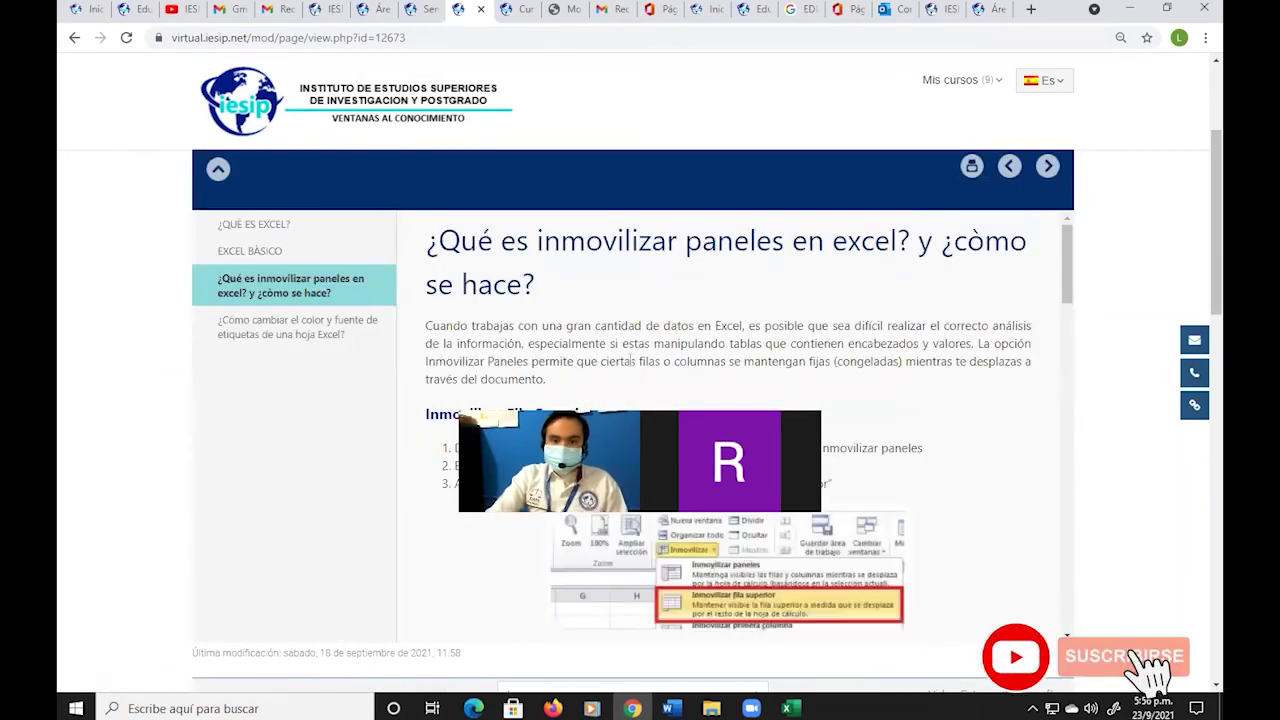
# - Scroll the freeze panes lesson and highlight 'Paneles' in its first paragraph
pyautogui.scroll(-1, 700, 345)
pyautogui.scroll(1, 710, 347)
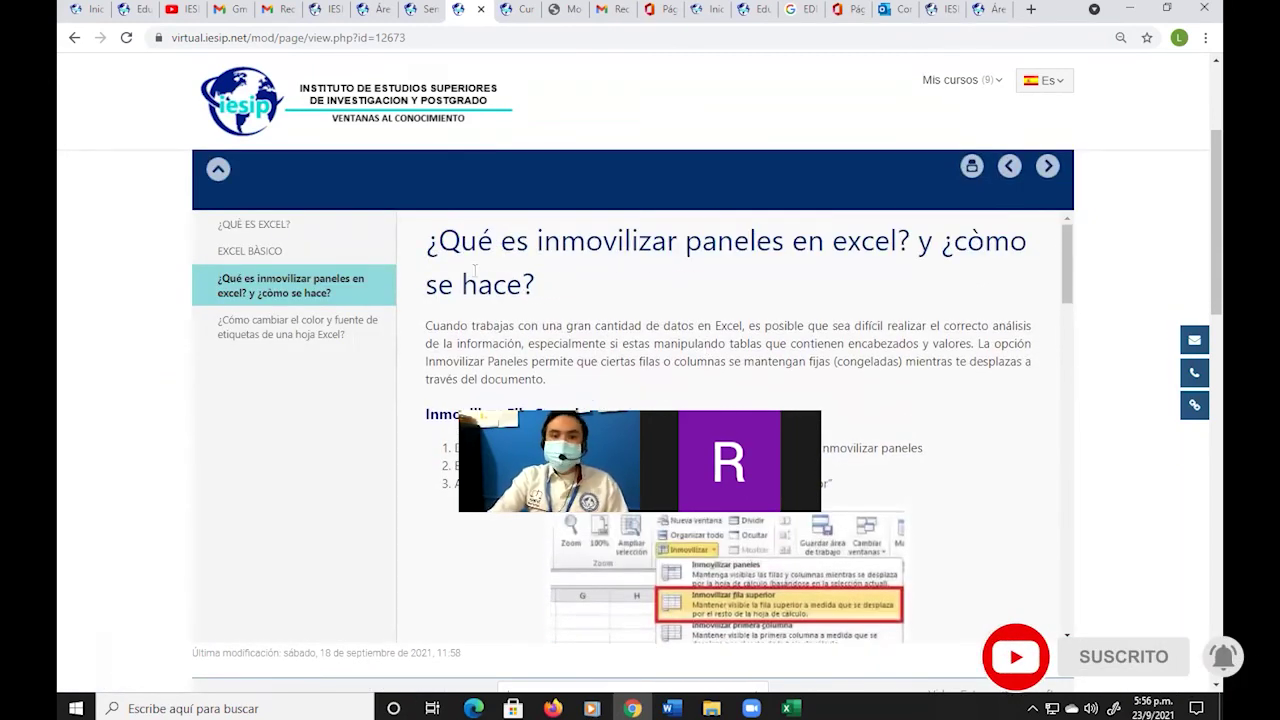
pyautogui.scroll(1, 913, 225)
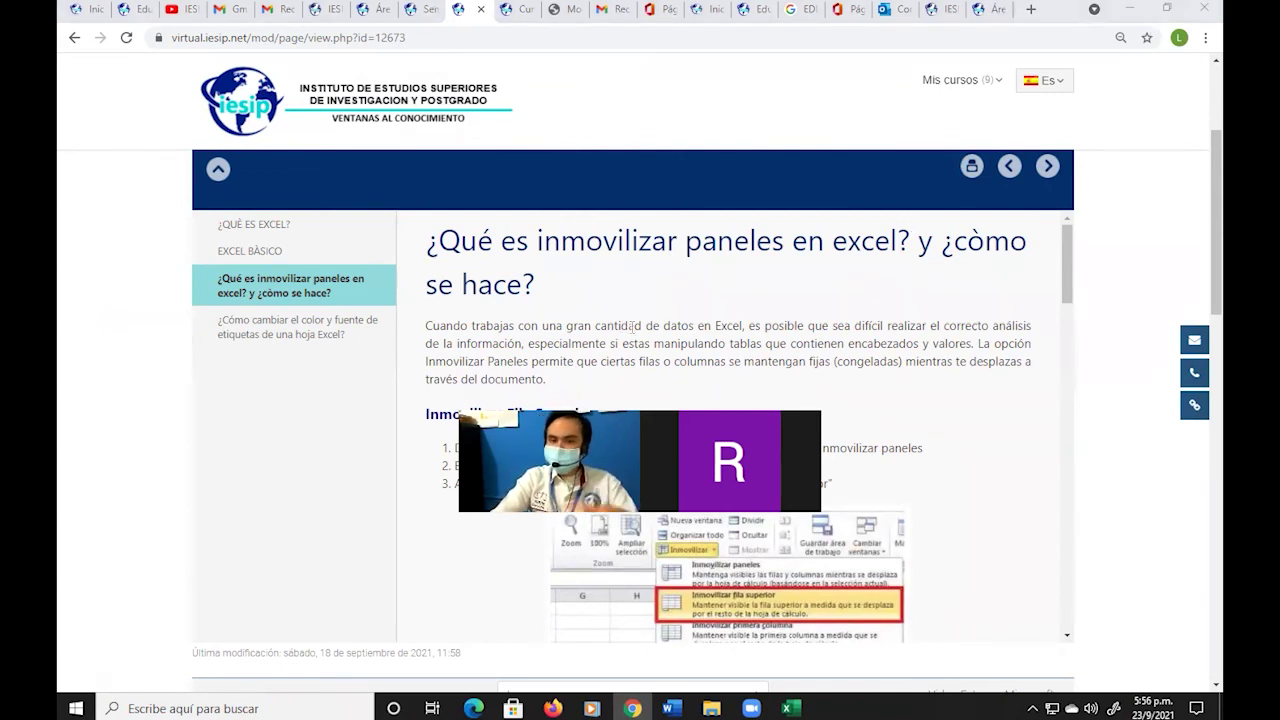
pyautogui.scroll(-1, 632, 330)
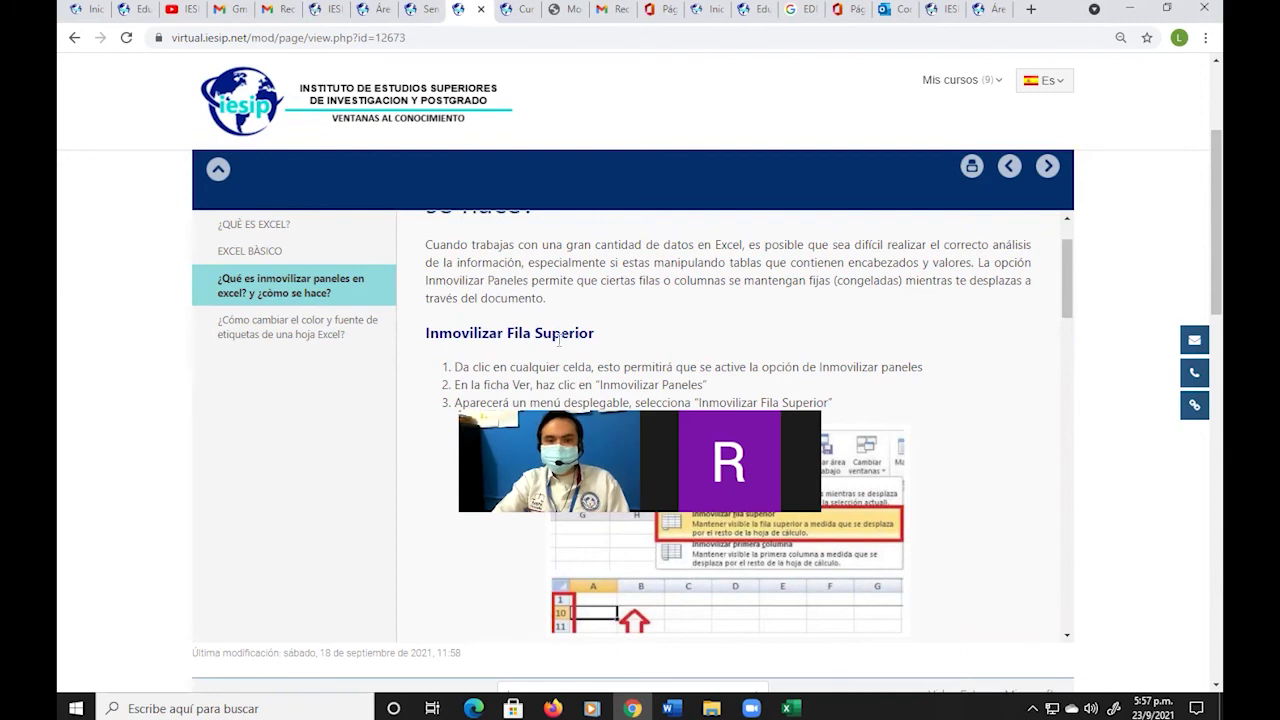
pyautogui.moveTo(490, 280); pyautogui.dragTo(531, 281)
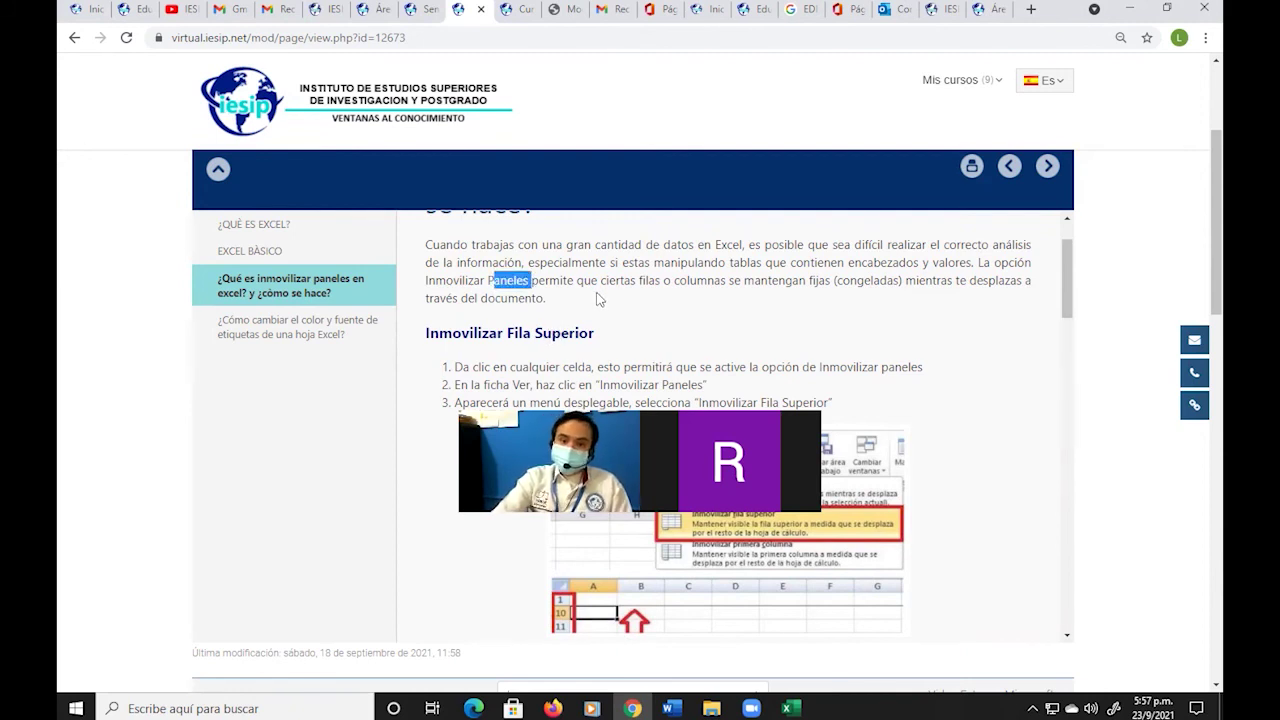
pyautogui.click(643, 285)
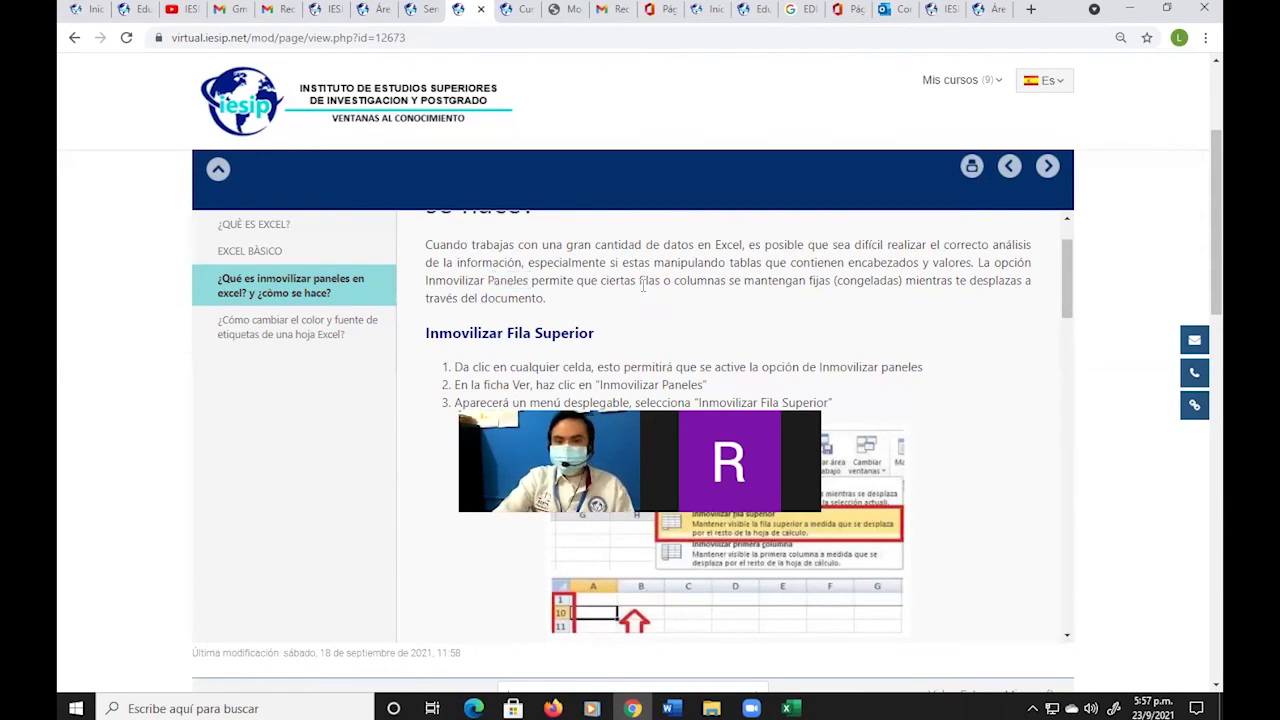
pyautogui.moveTo(641, 283); pyautogui.dragTo(770, 283)
pyautogui.click(795, 281)
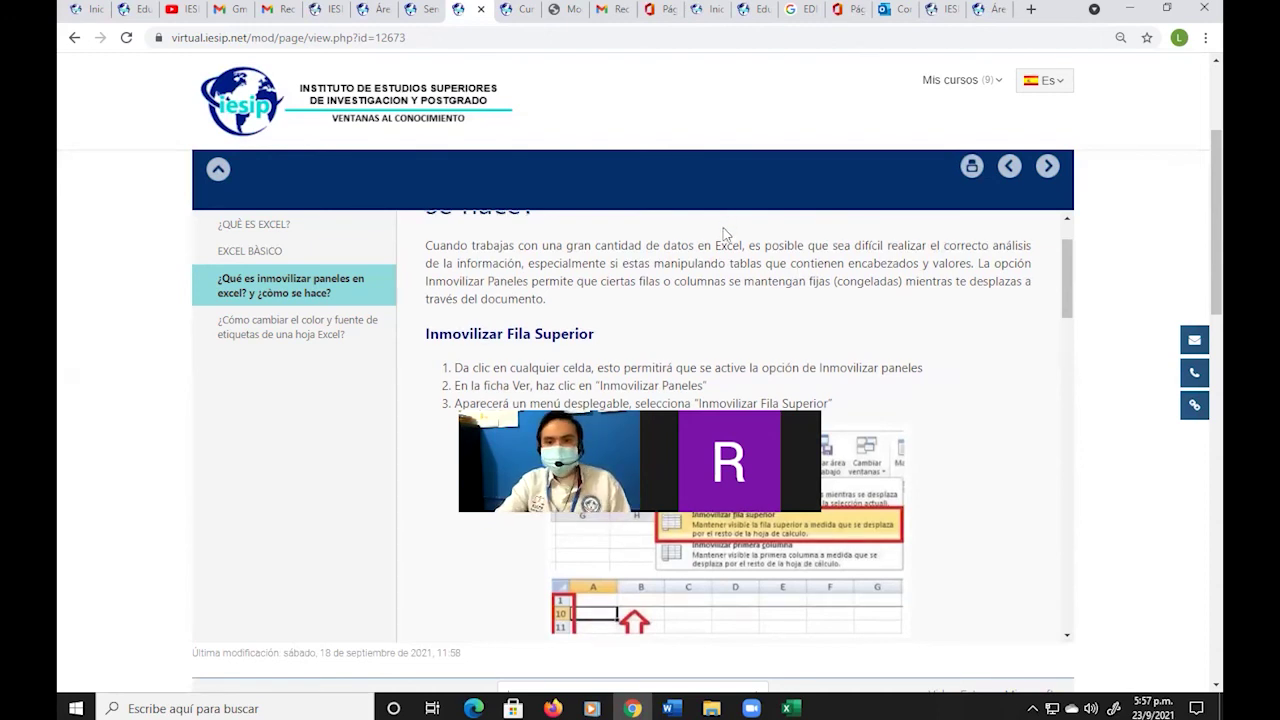
pyautogui.scroll(1, 610, 278)
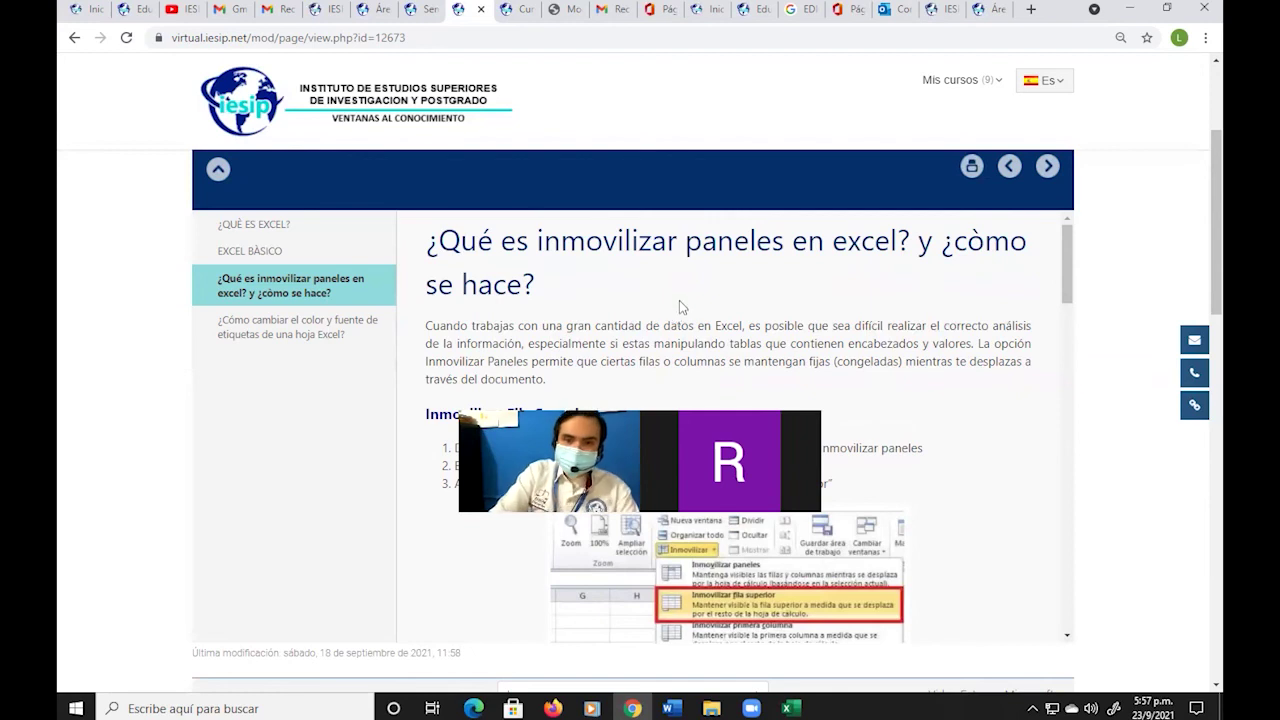
pyautogui.scroll(-2, 638, 316)
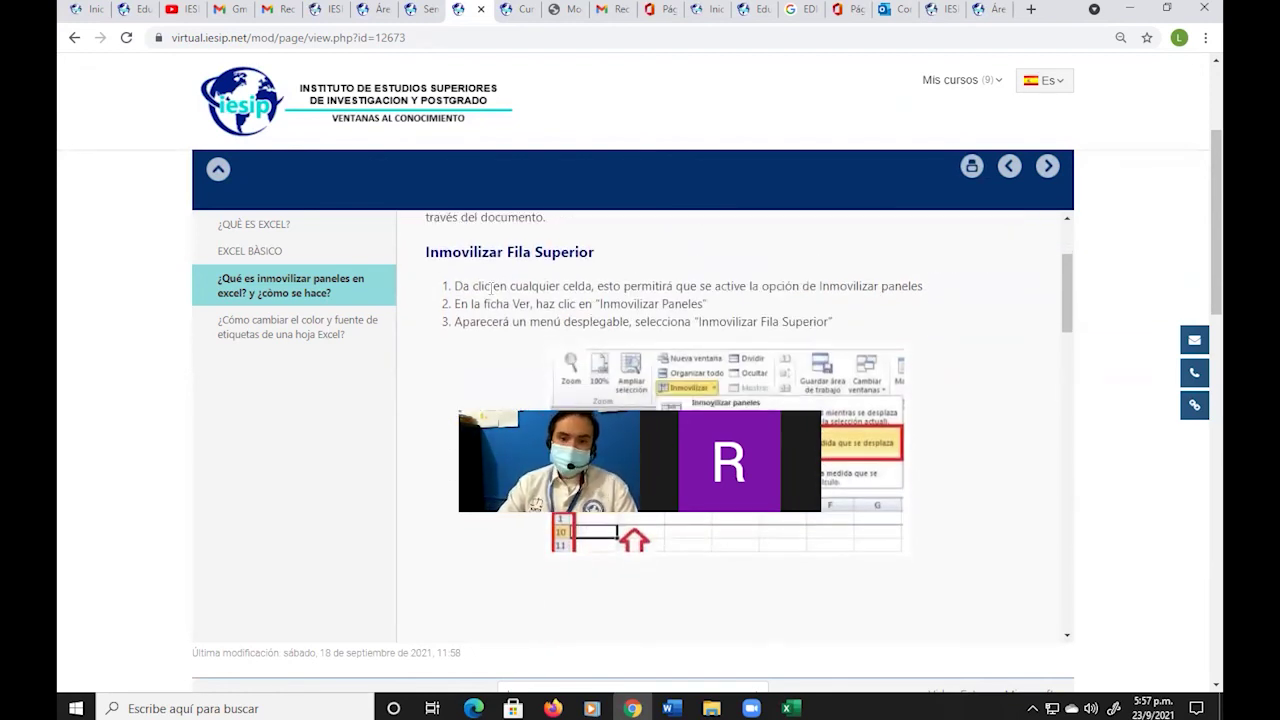
pyautogui.moveTo(425, 252); pyautogui.dragTo(599, 252)
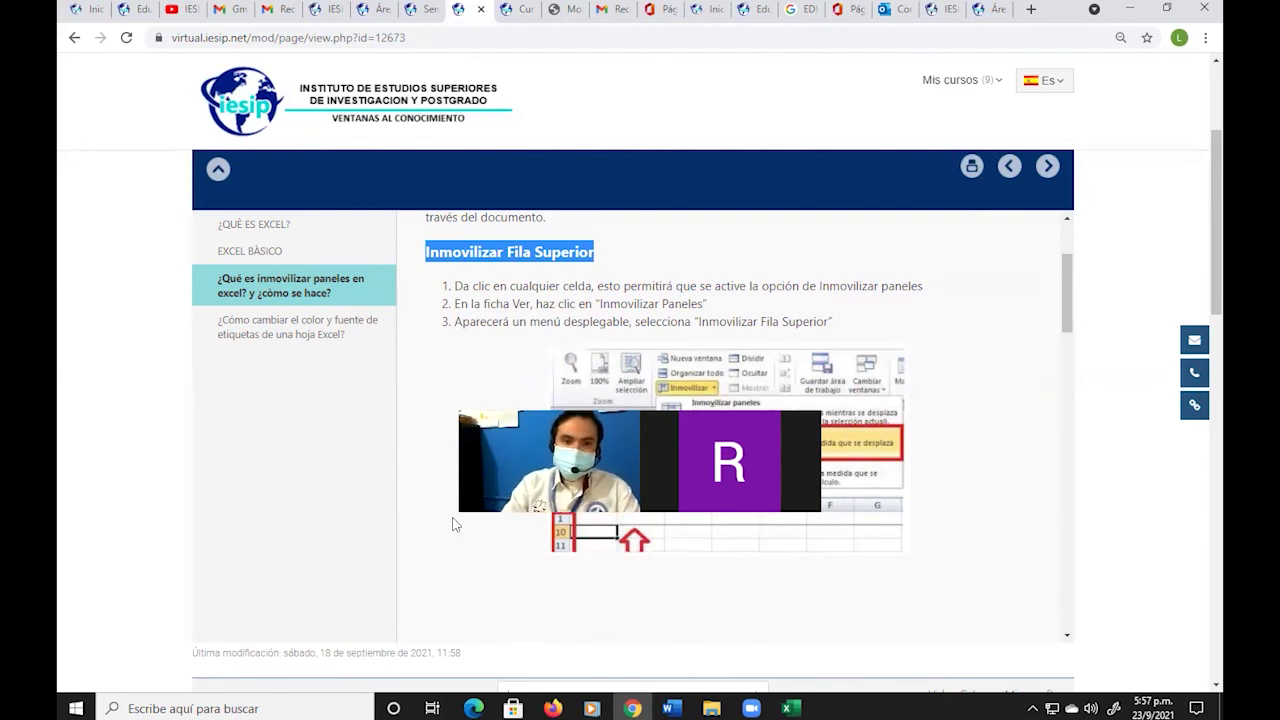
pyautogui.moveTo(469, 286); pyautogui.dragTo(576, 287)
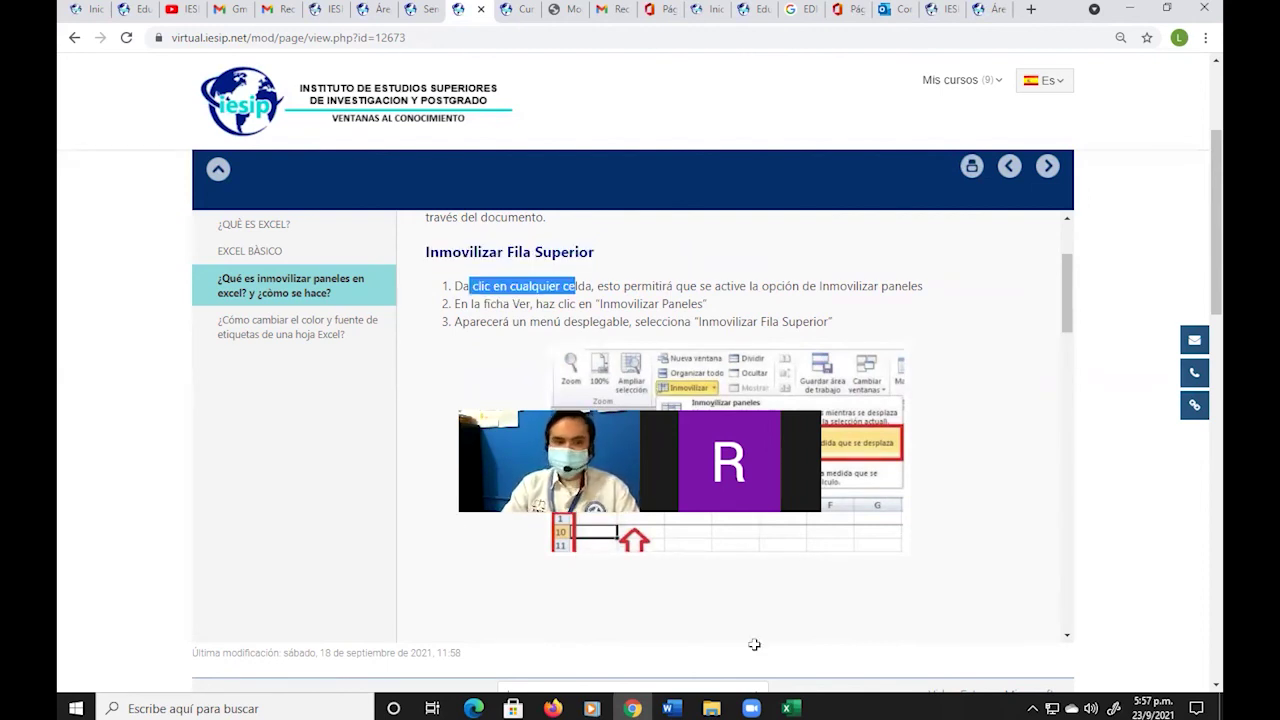
# - Select cell E6 in Excel as an example, then return to the lesson
pyautogui.hotkey('alt', 'Tab')
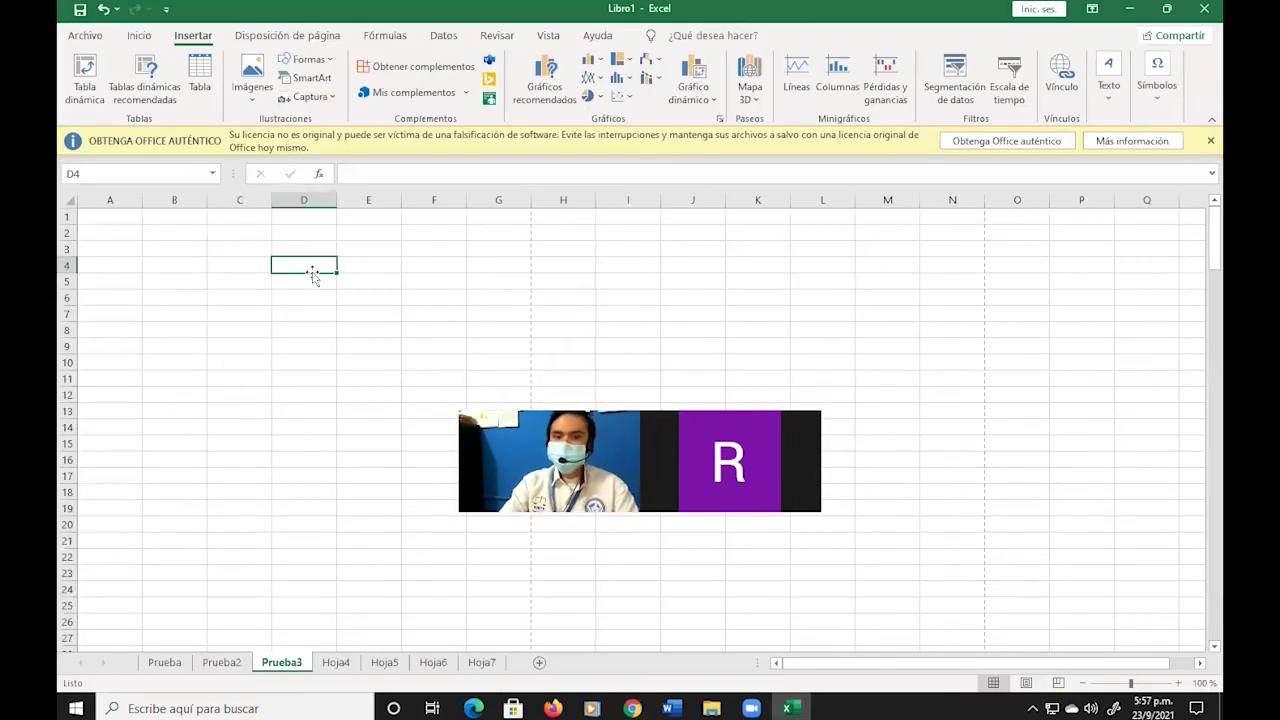
pyautogui.click(359, 297)
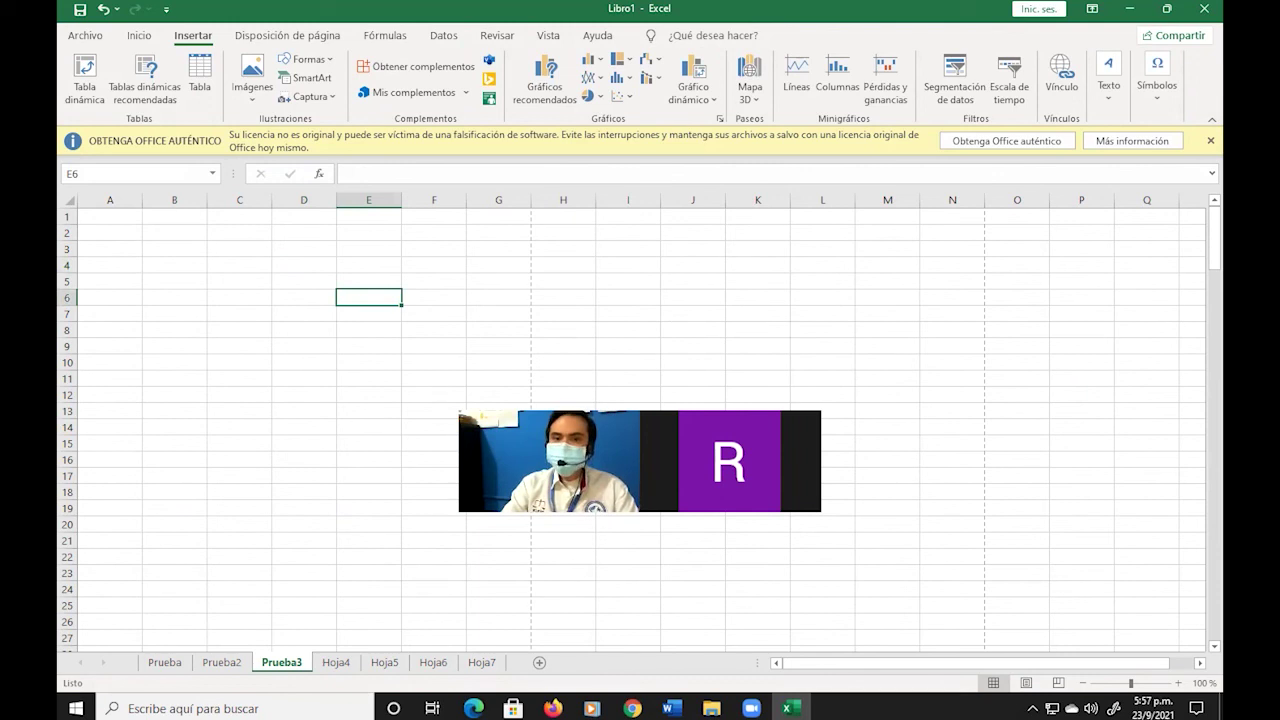
pyautogui.hotkey('alt', 'Tab')
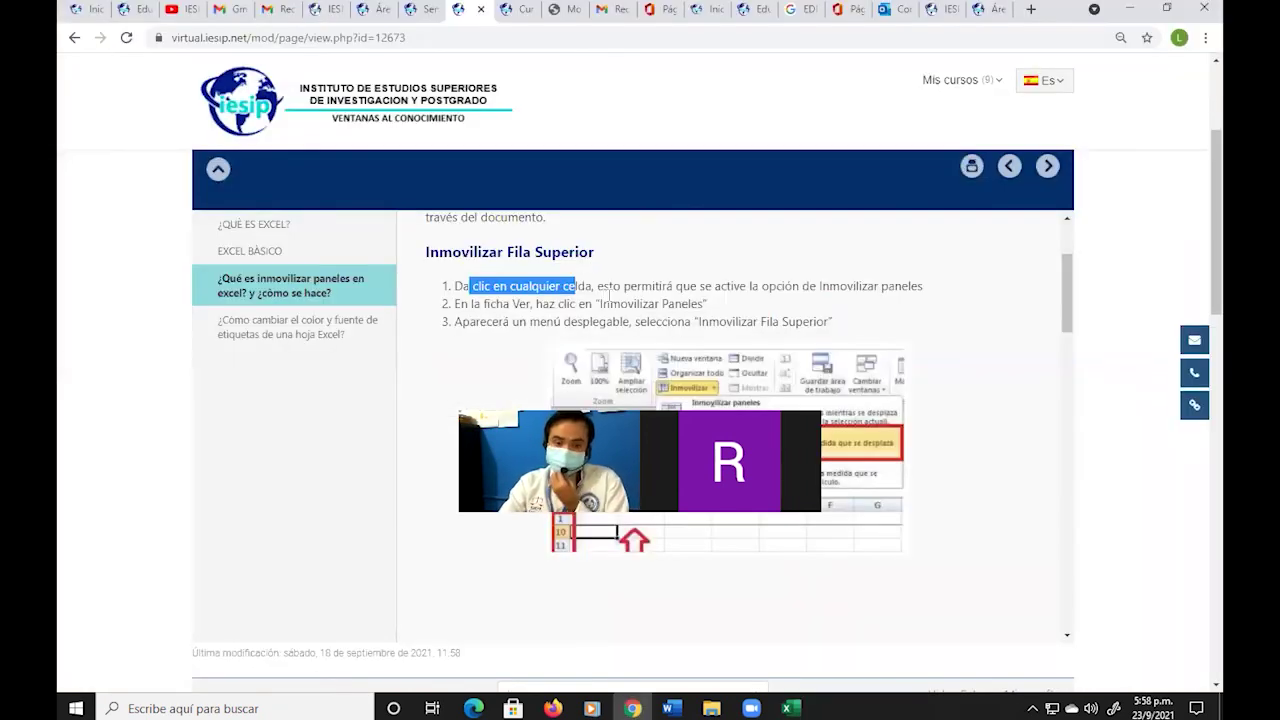
# - Highlight the step 1 explanation and 'En la ficha Ver', then go back to Excel
pyautogui.click(637, 286)
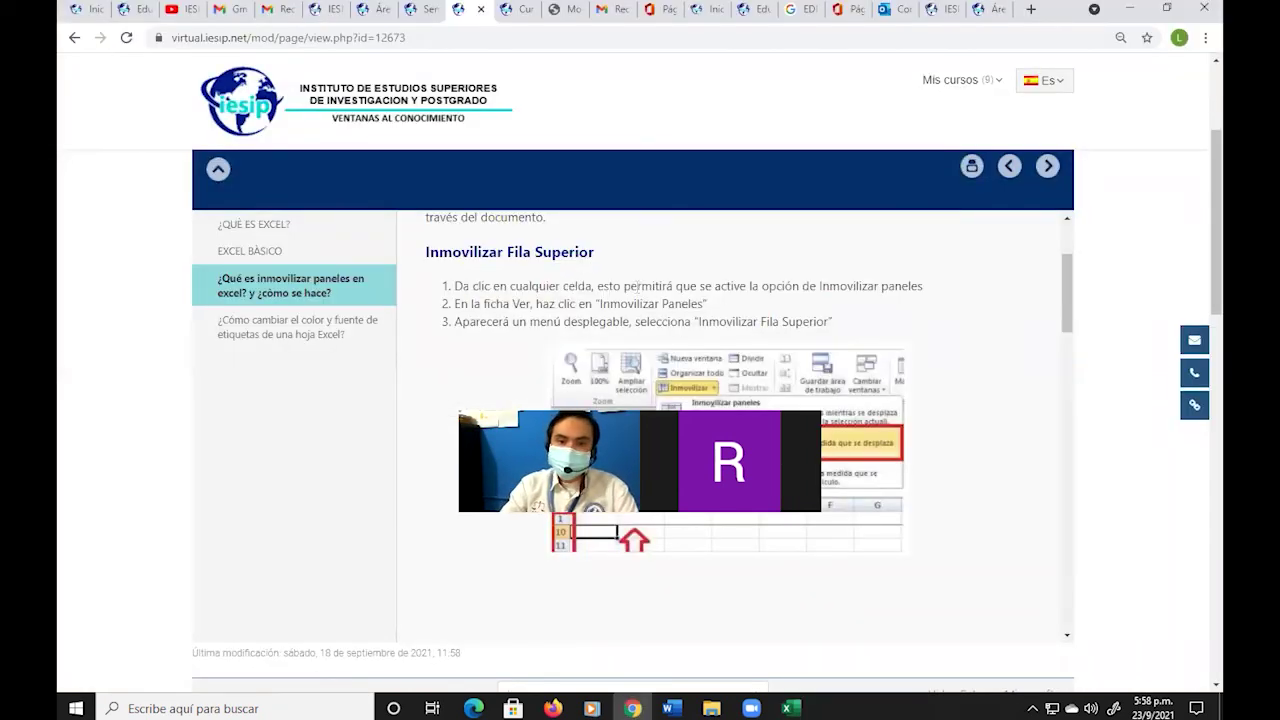
pyautogui.moveTo(597, 286)
pyautogui.mouseDown()
pyautogui.moveTo(833, 297)
pyautogui.moveTo(902, 286)
pyautogui.mouseUp()
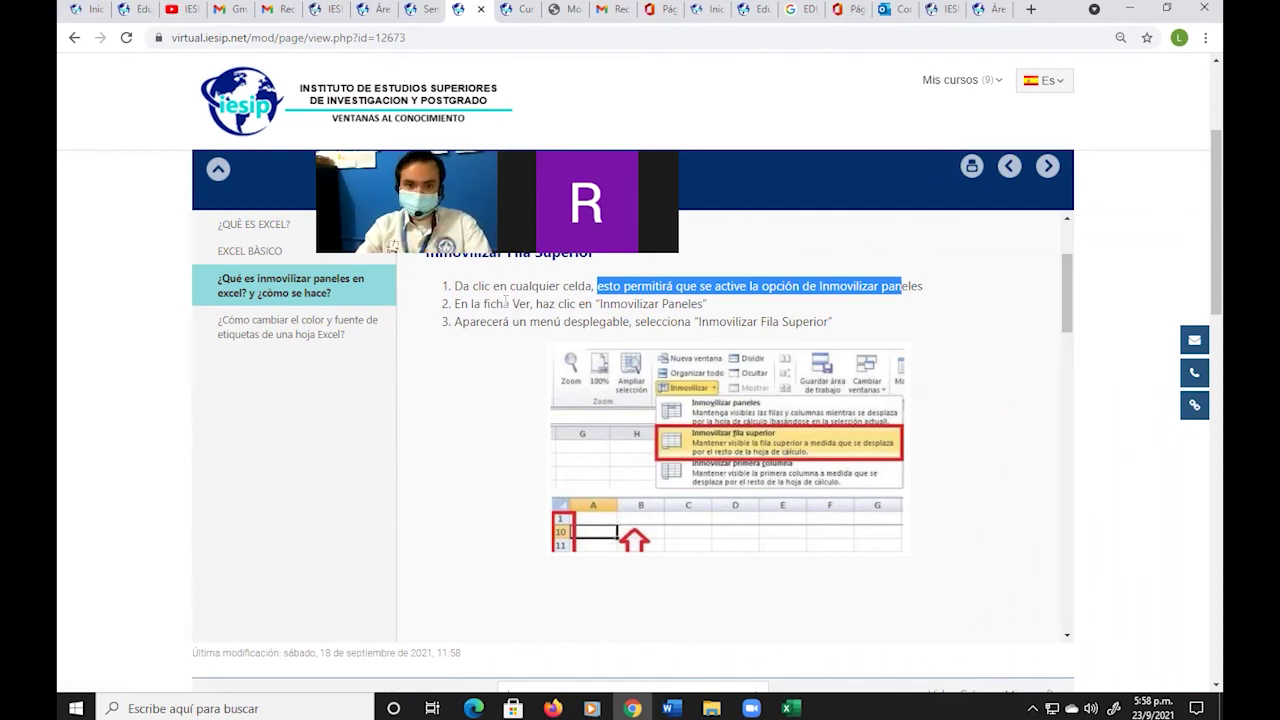
pyautogui.moveTo(456, 303); pyautogui.dragTo(530, 303)
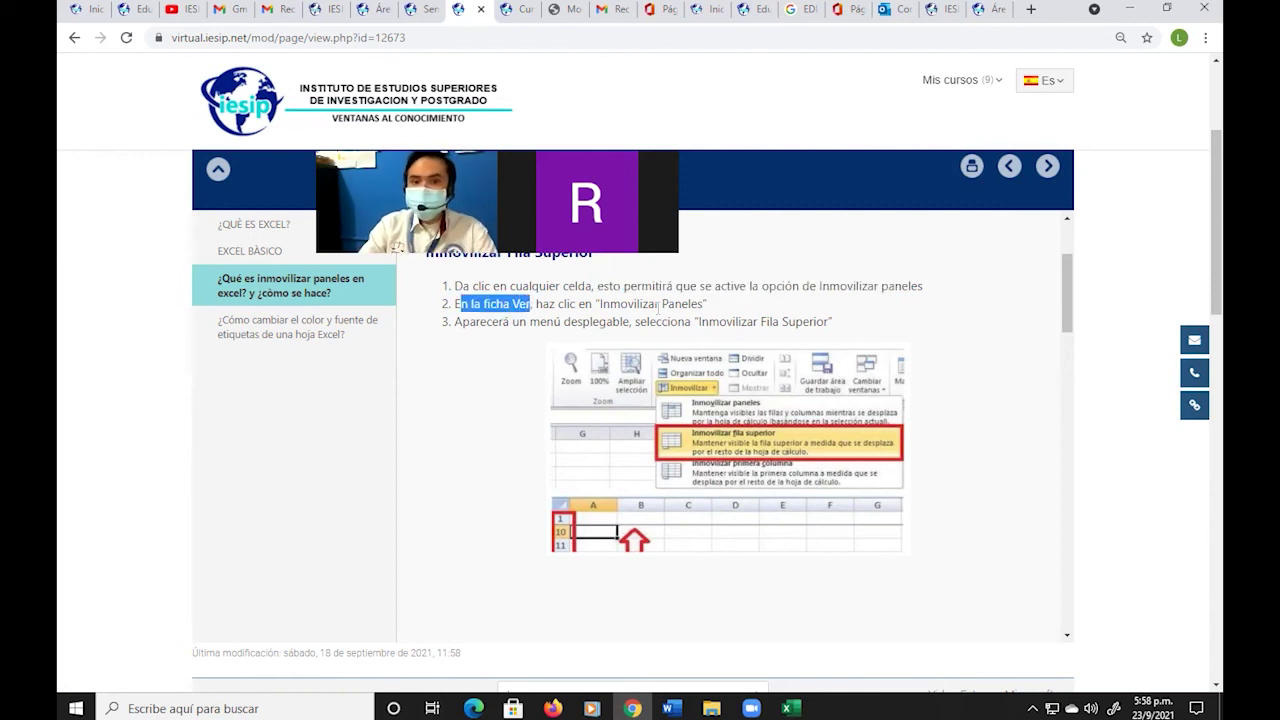
pyautogui.hotkey('alt', 'Tab')
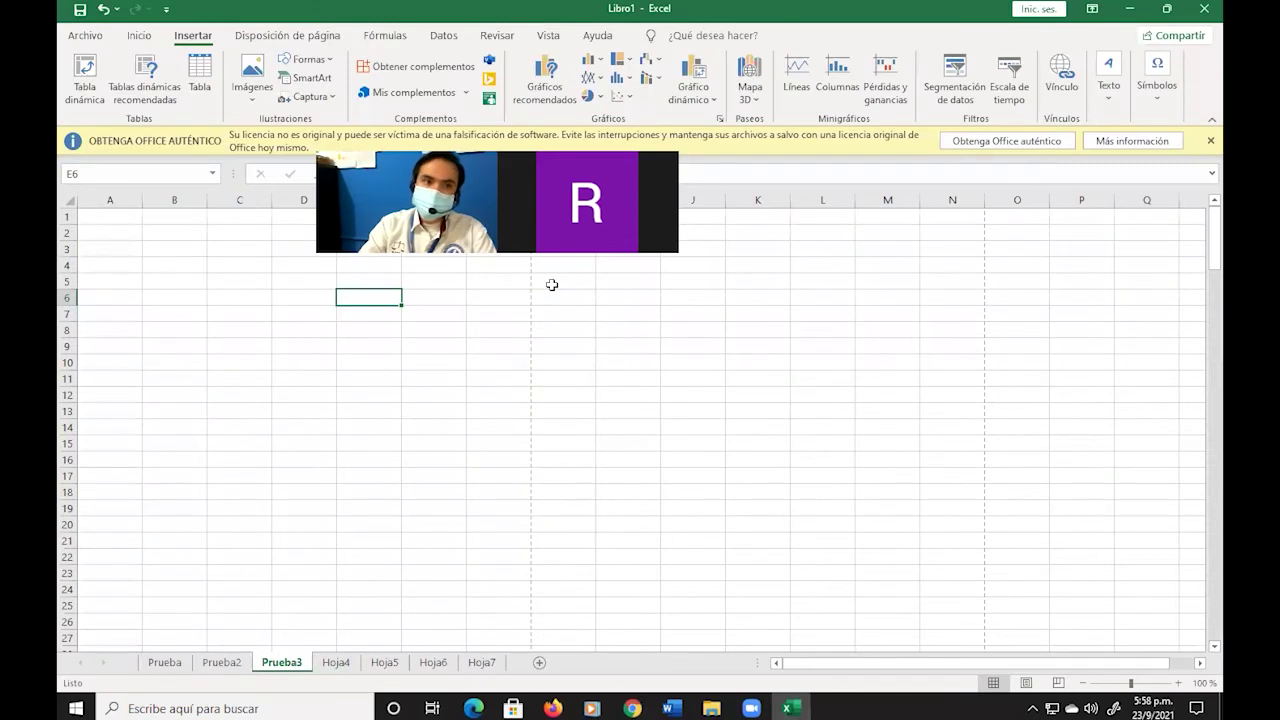
# - Look over the Archivo, Vista, Inicio and Insertar tabs, then return to the freeze panes lesson in Chrome
pyautogui.click(98, 35)
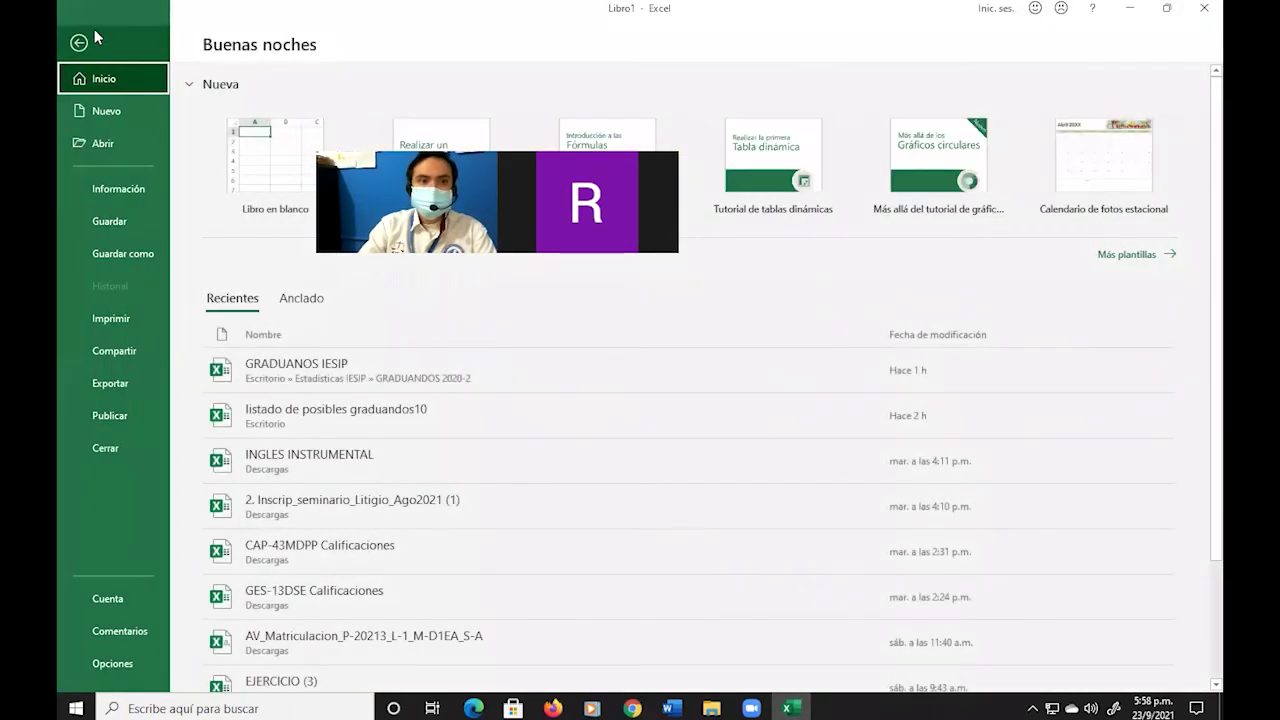
pyautogui.click(98, 31)
pyautogui.click(541, 36)
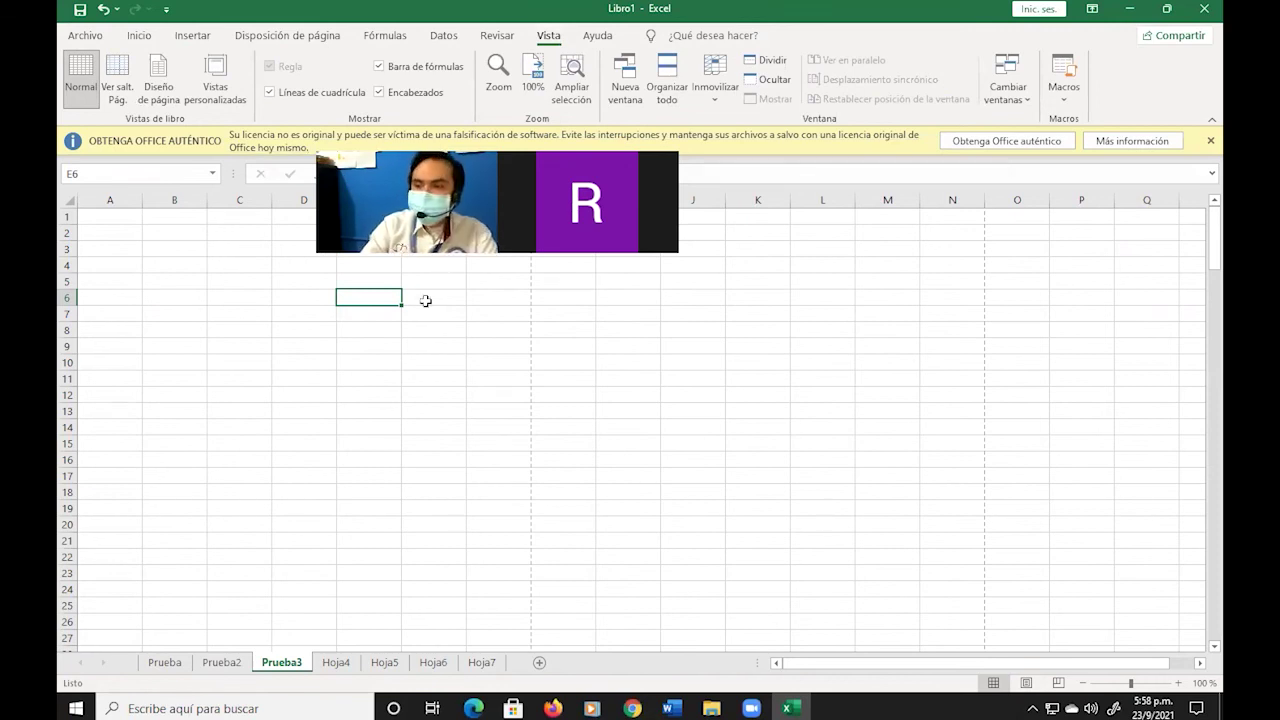
pyautogui.click(139, 36)
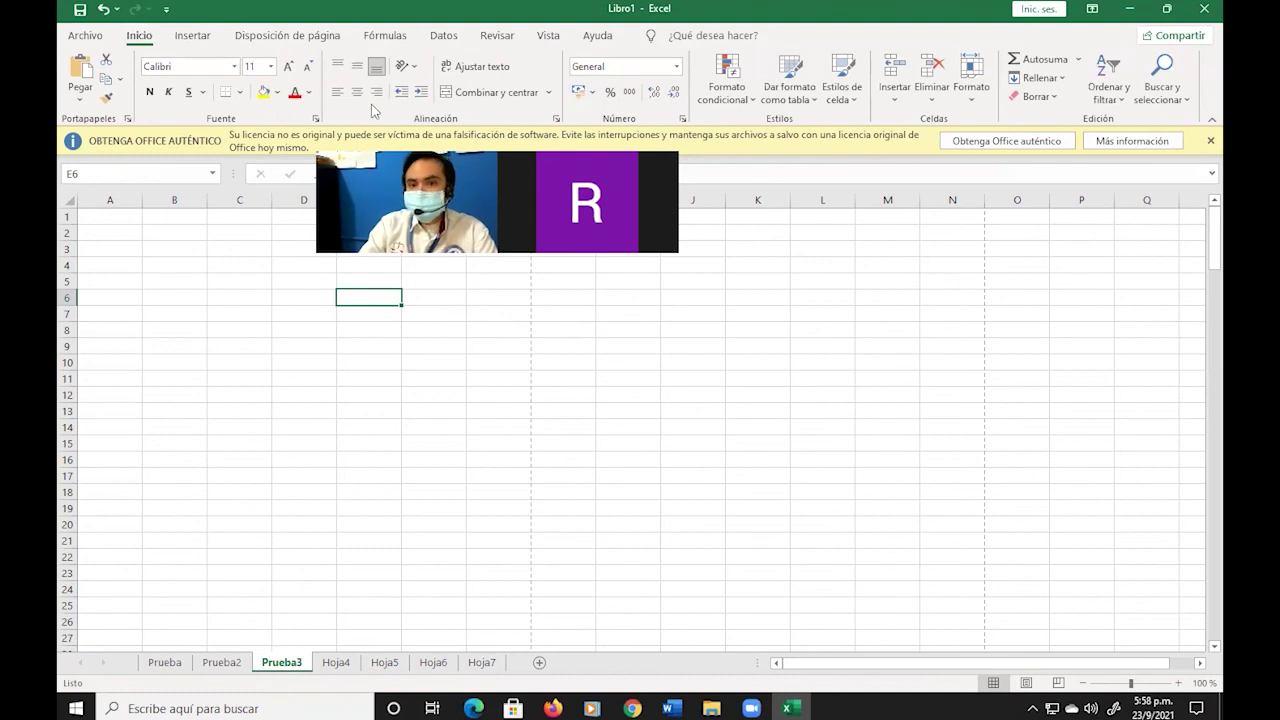
pyautogui.click(193, 38)
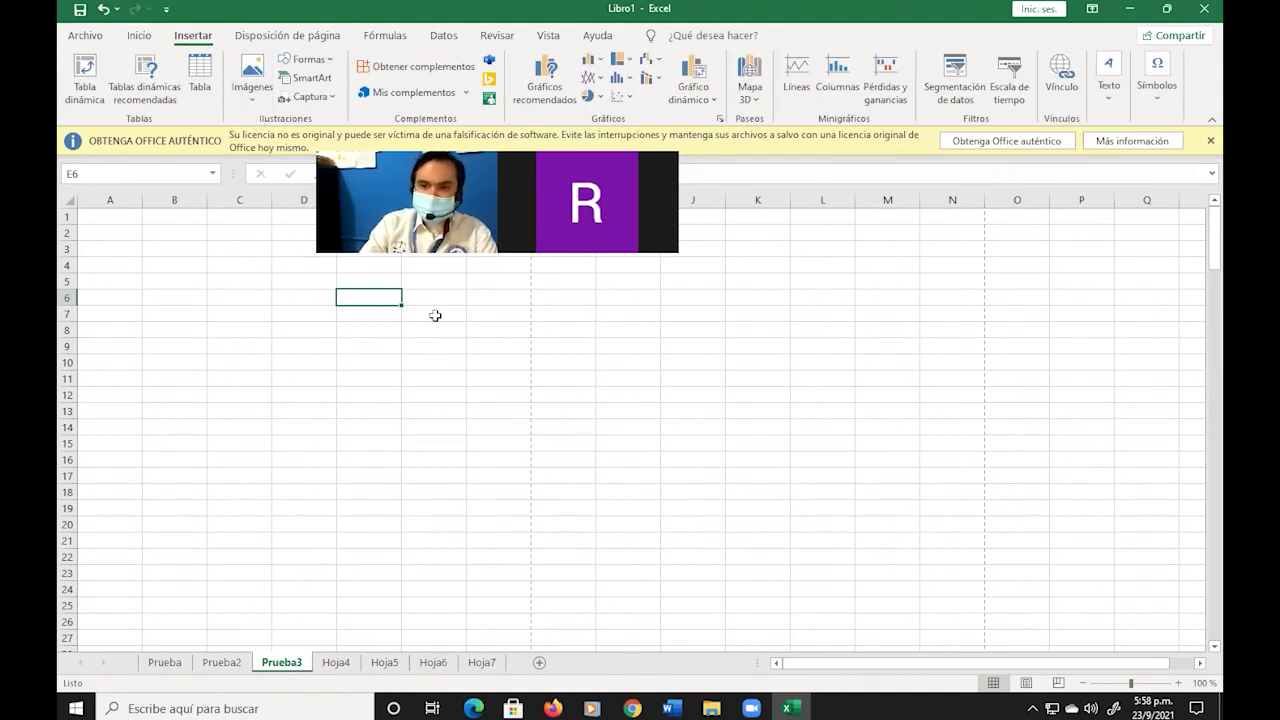
pyautogui.click(632, 708)
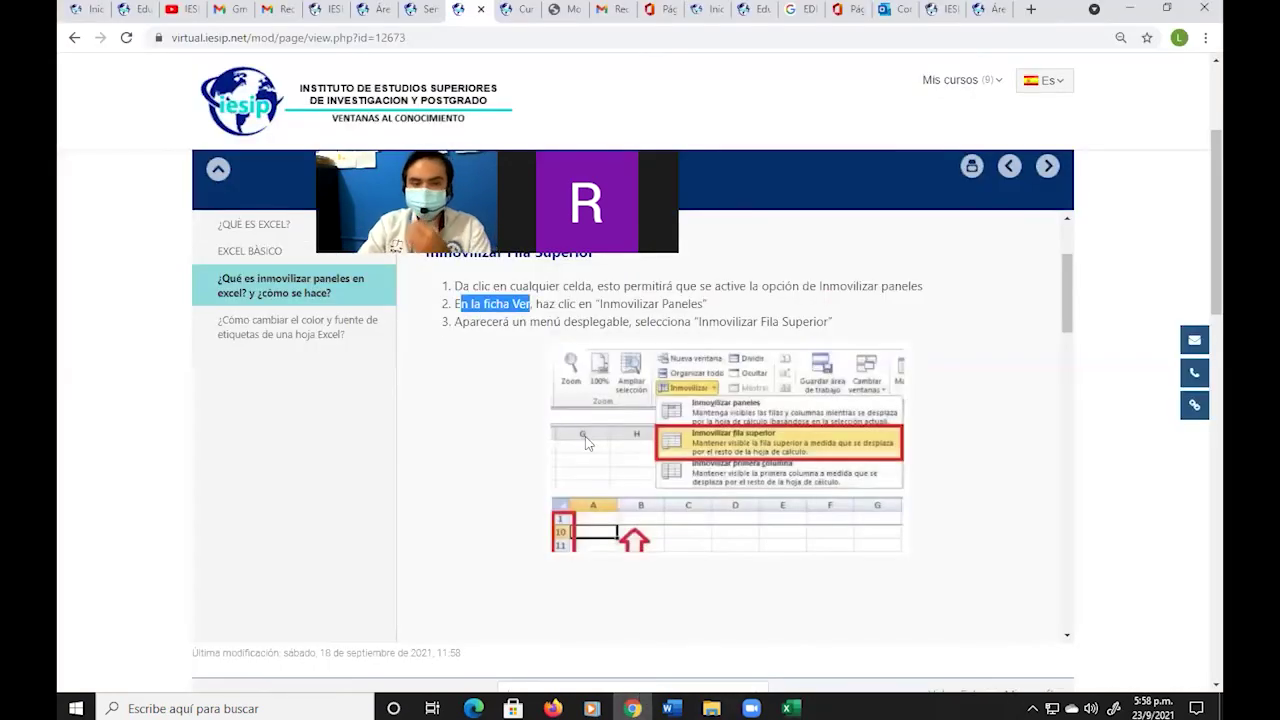
pyautogui.click(478, 318)
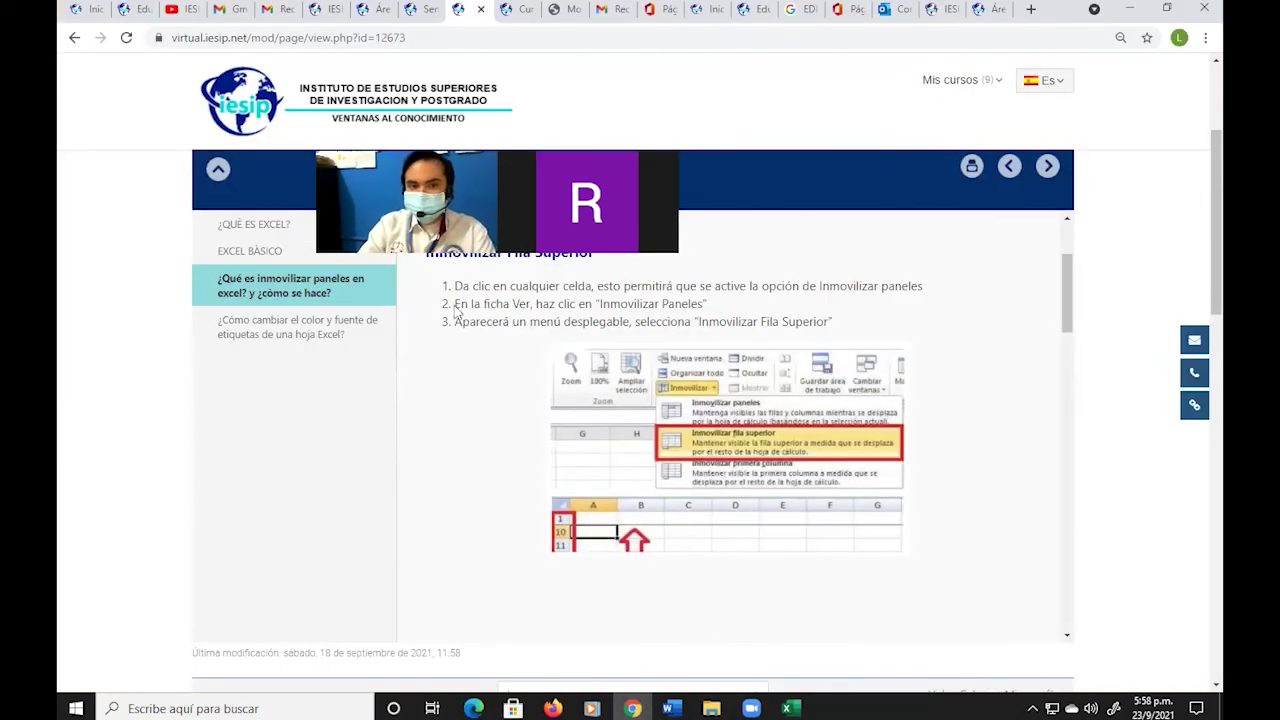
pyautogui.doubleClick(520, 303)
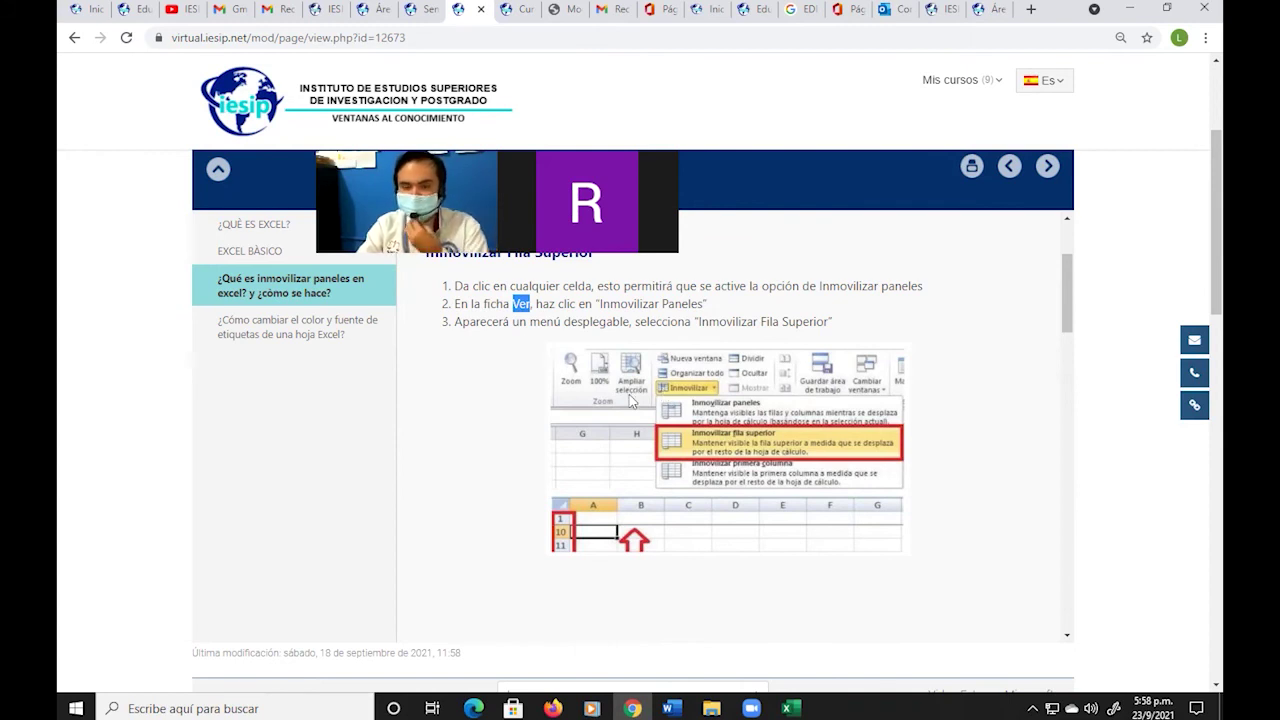
pyautogui.click(585, 304)
pyautogui.moveTo(592, 303); pyautogui.dragTo(668, 304)
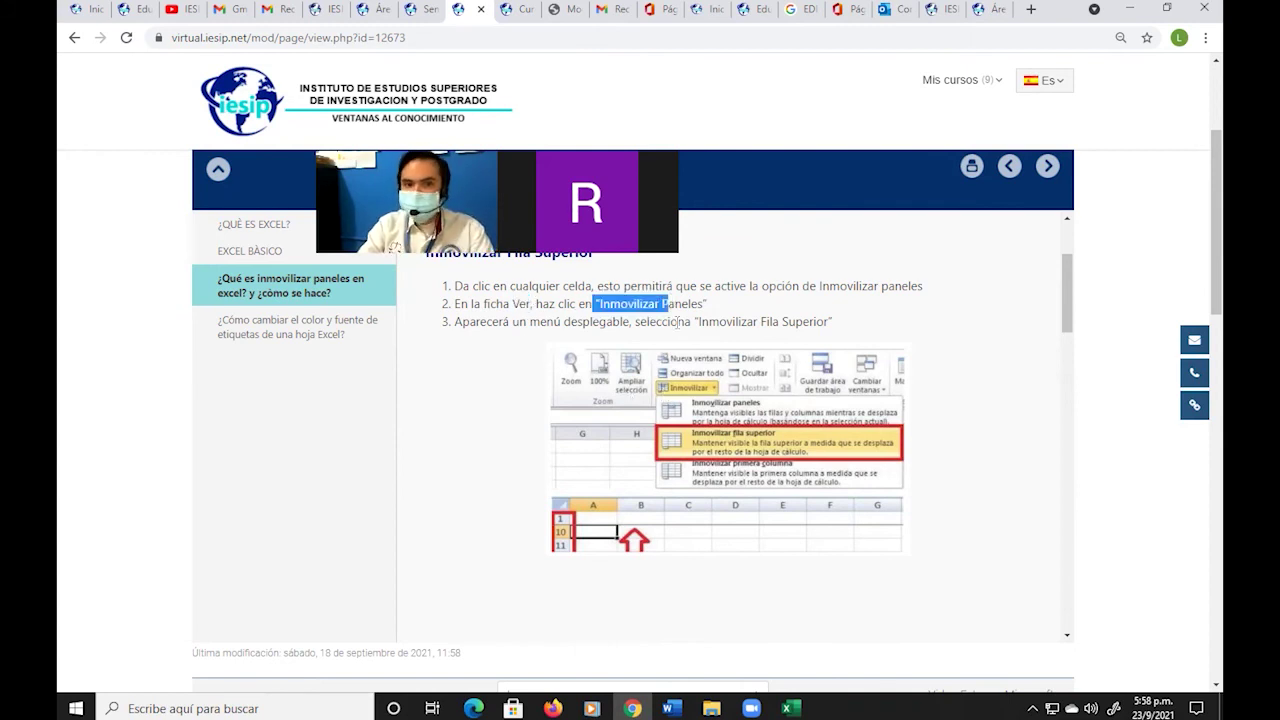
pyautogui.click(475, 330)
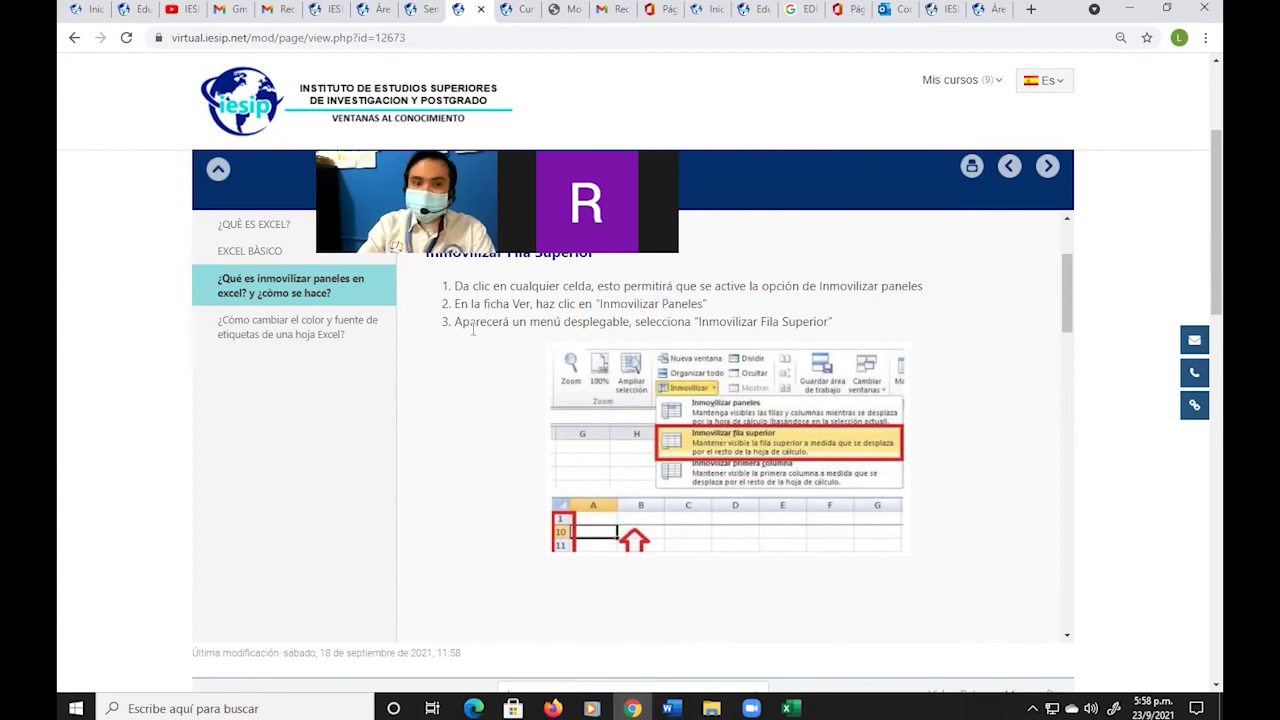
pyautogui.moveTo(455, 321); pyautogui.dragTo(745, 321)
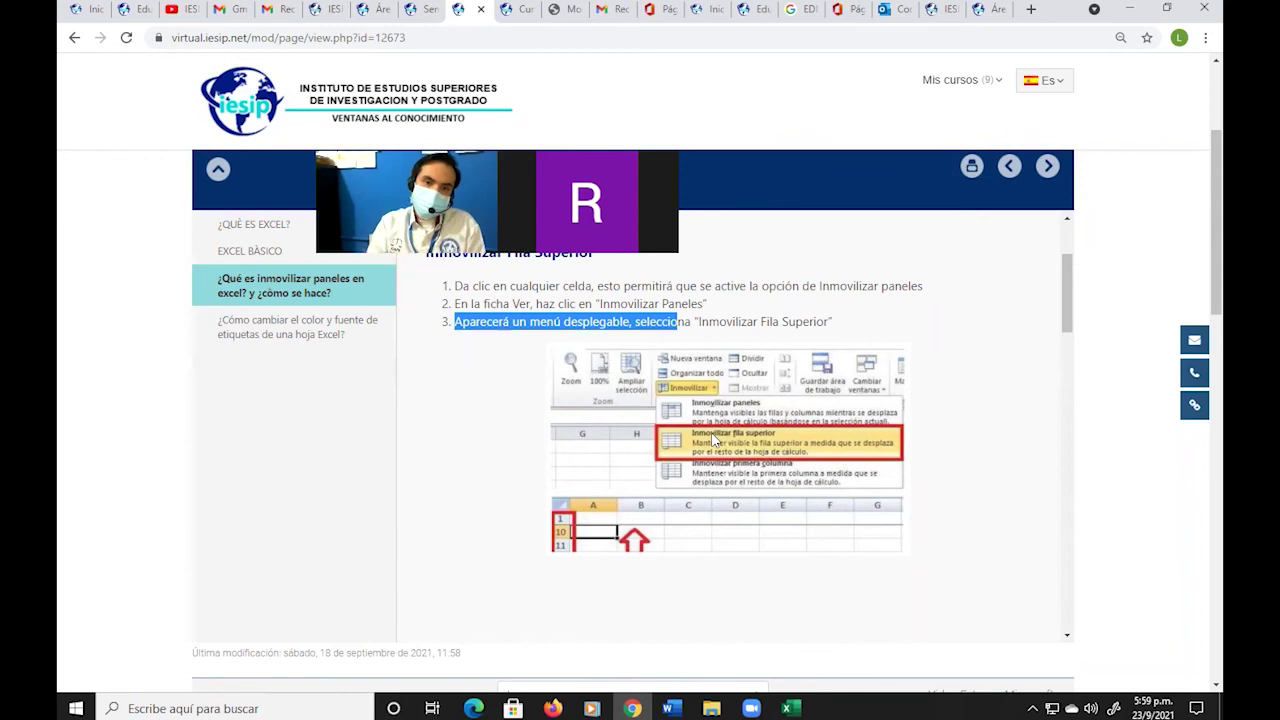
# - Highlight the lesson's phrases on the black horizontal line that marks frozen rows
pyautogui.scroll(-3, 710, 445)
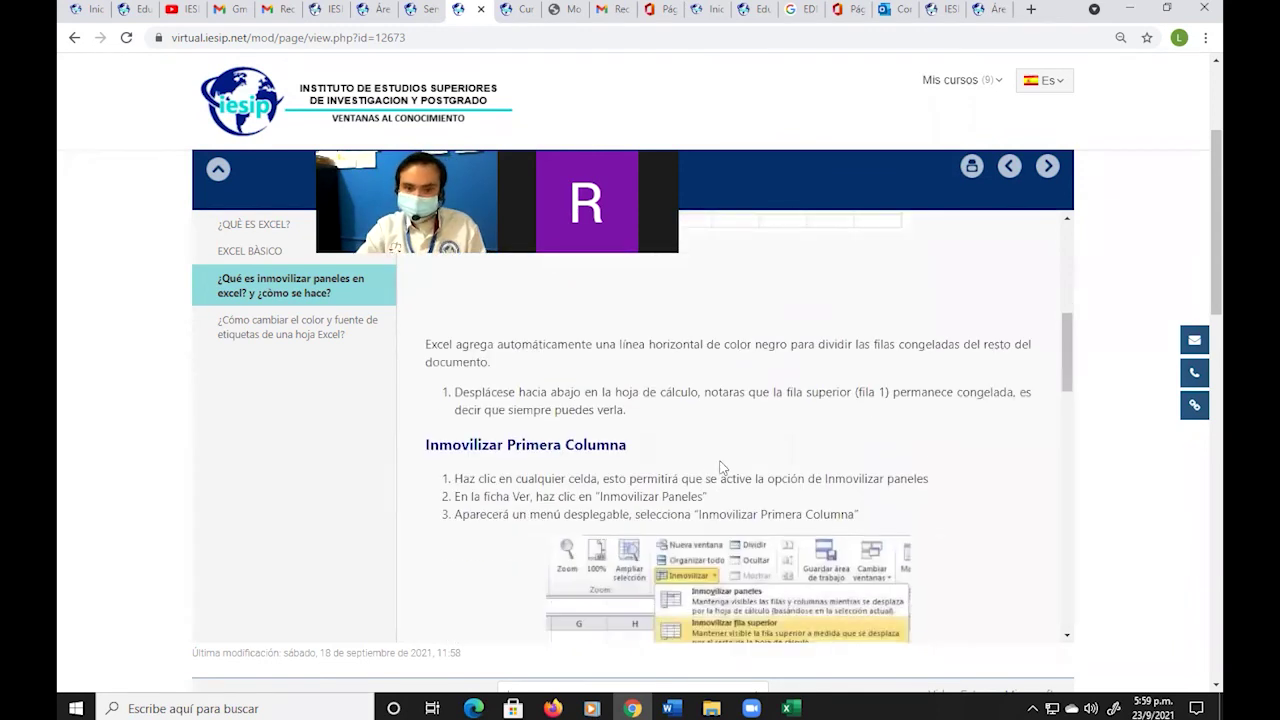
pyautogui.scroll(2, 685, 488)
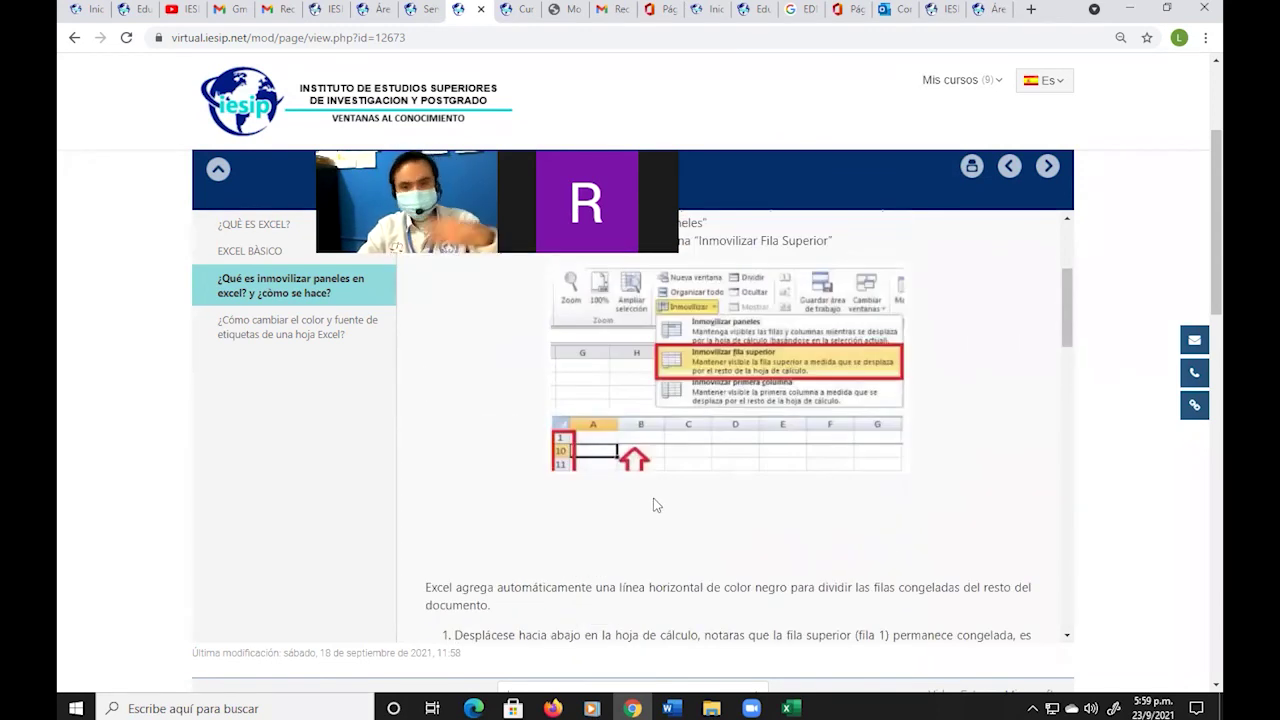
pyautogui.scroll(-2, 619, 540)
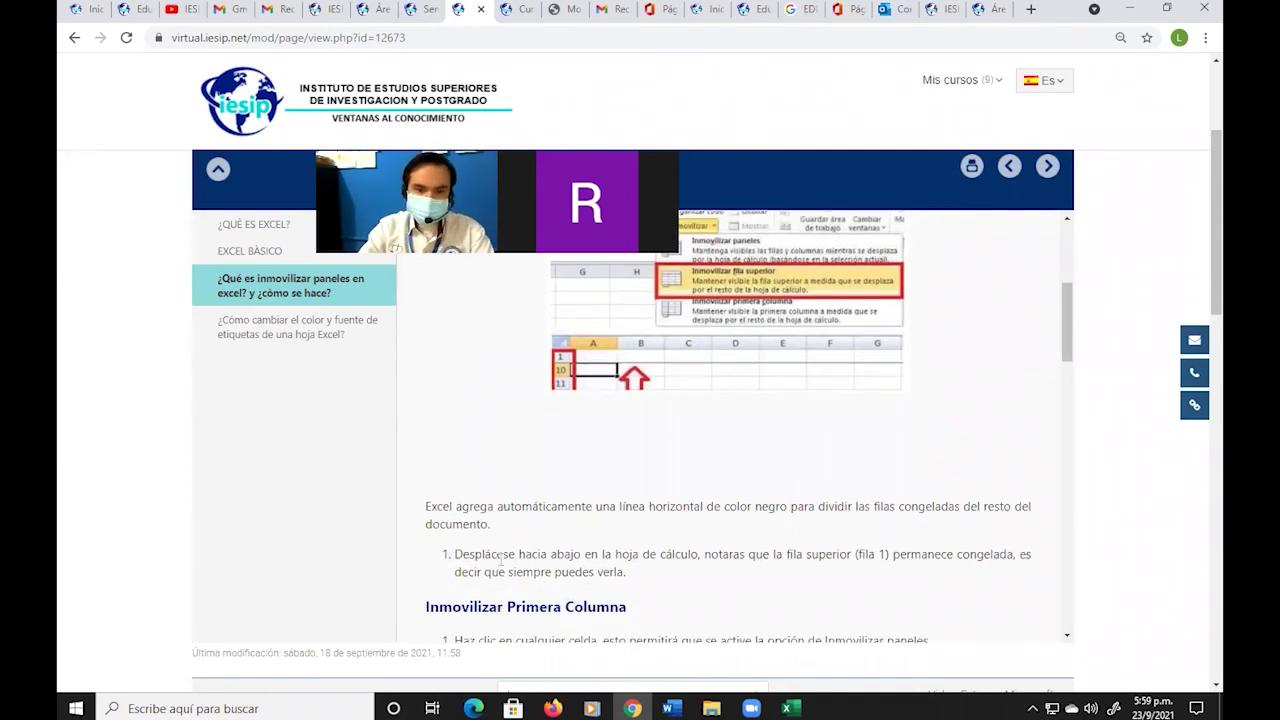
pyautogui.scroll(1, 493, 548)
pyautogui.scroll(-2, 493, 548)
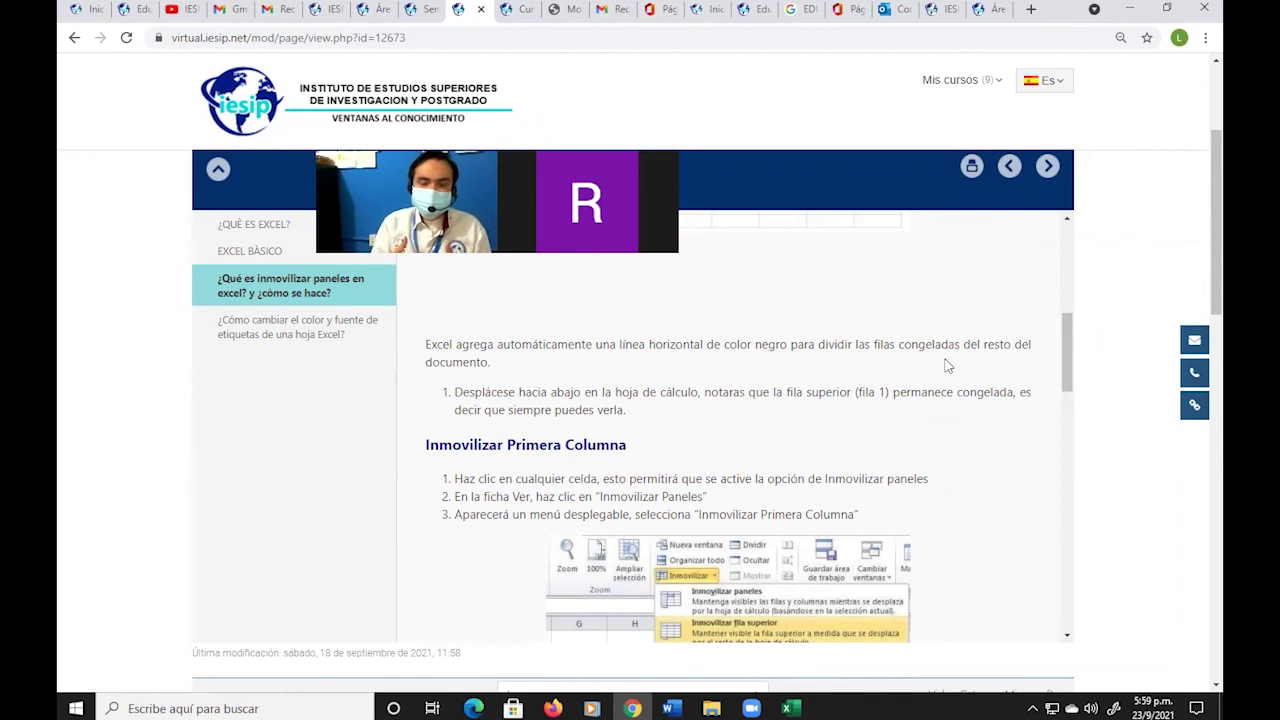
pyautogui.scroll(3, 720, 481)
pyautogui.scroll(-1, 730, 517)
pyautogui.moveTo(621, 506); pyautogui.dragTo(828, 493)
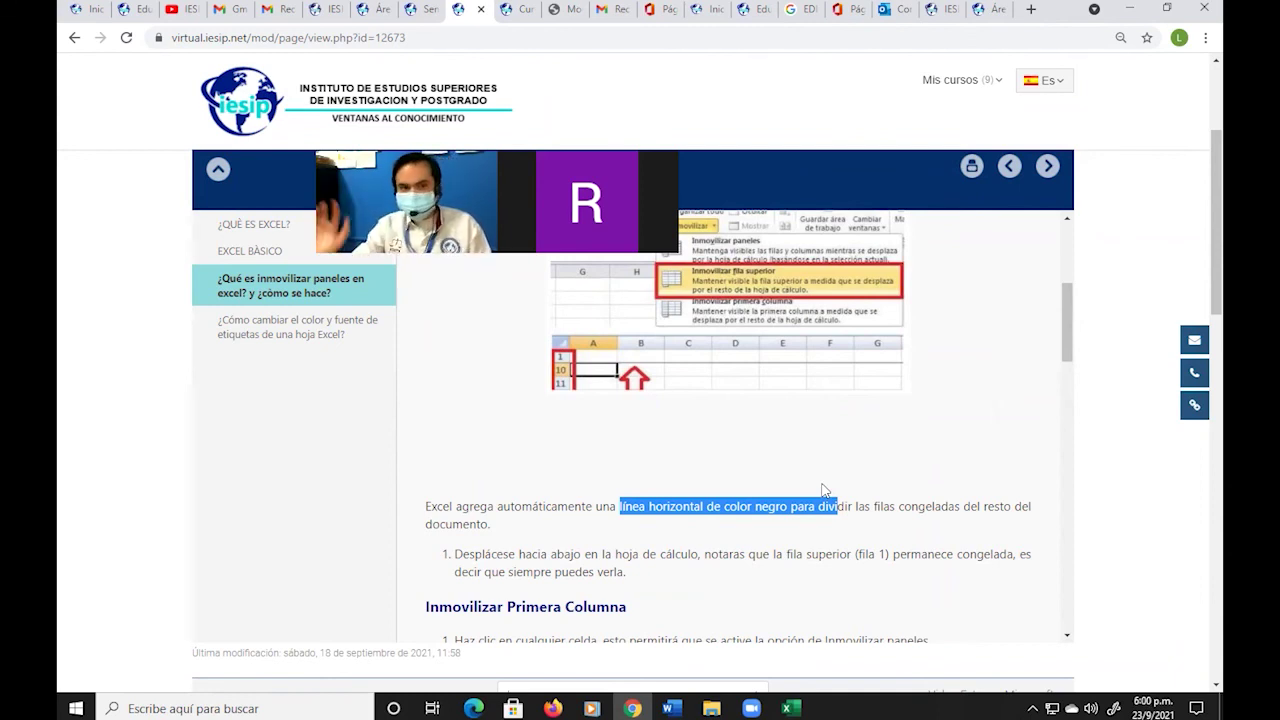
pyautogui.click(876, 510)
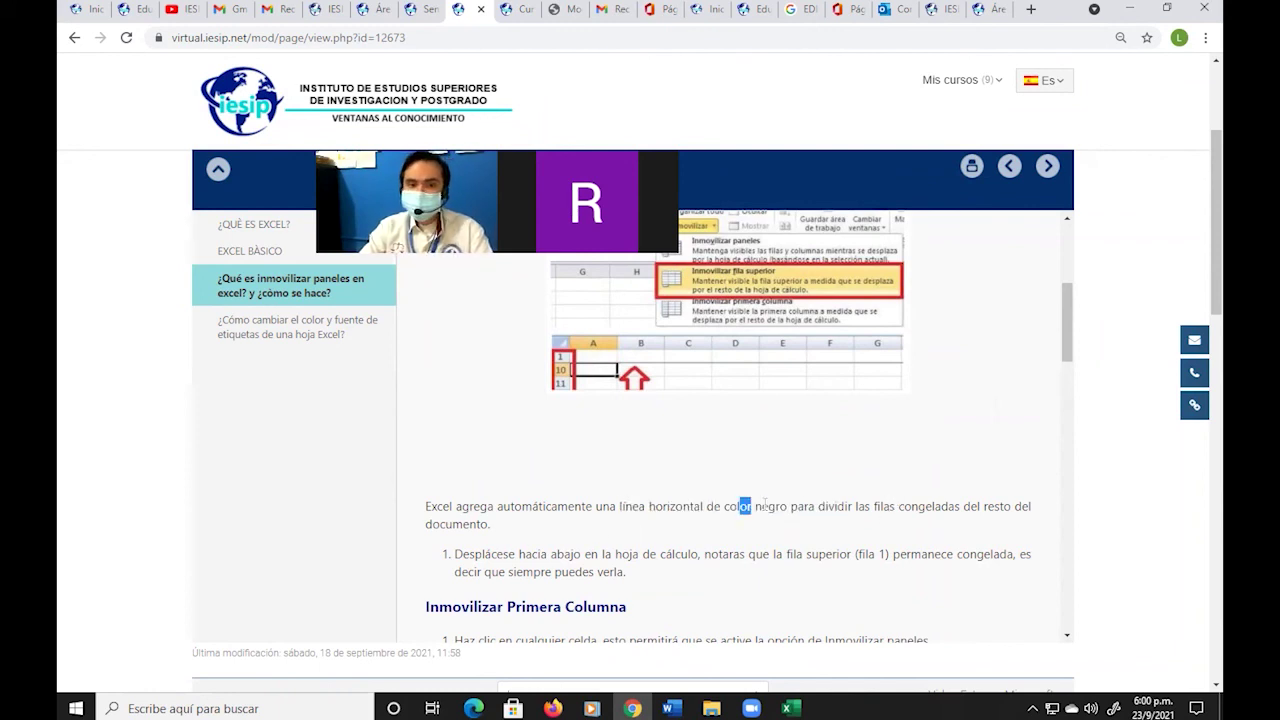
pyautogui.moveTo(872, 510); pyautogui.dragTo(1006, 510)
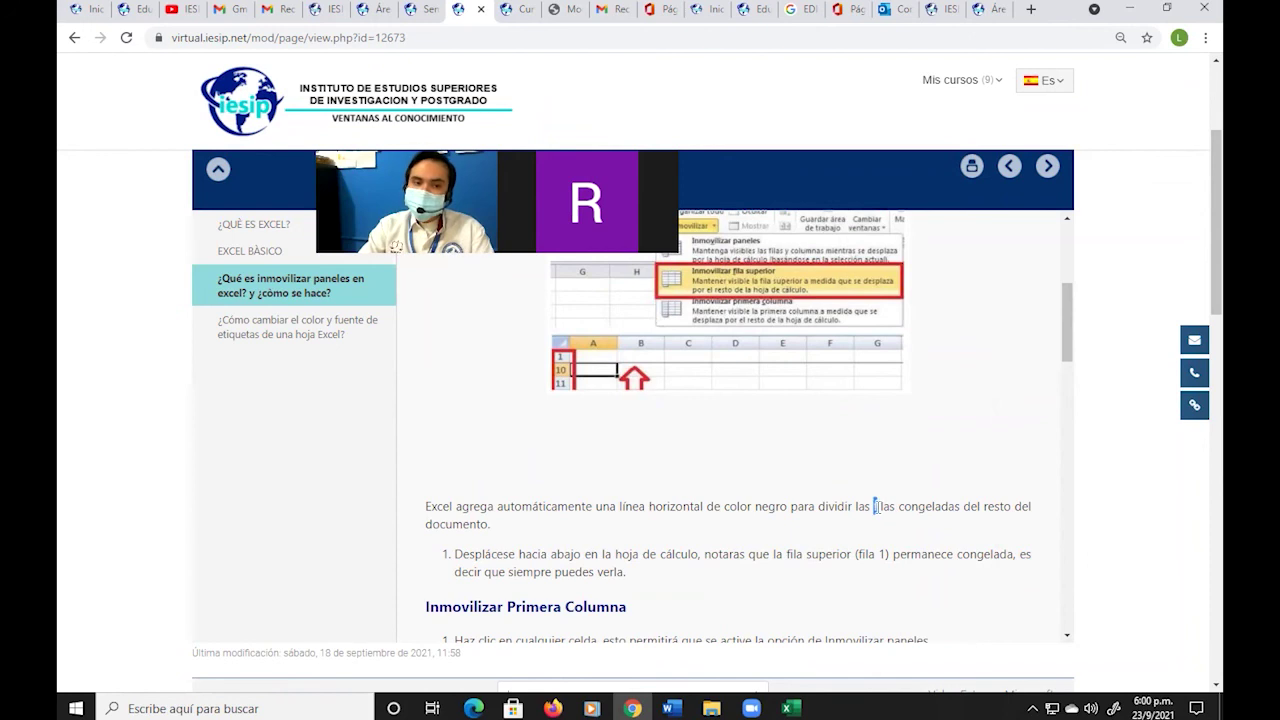
pyautogui.click(463, 530)
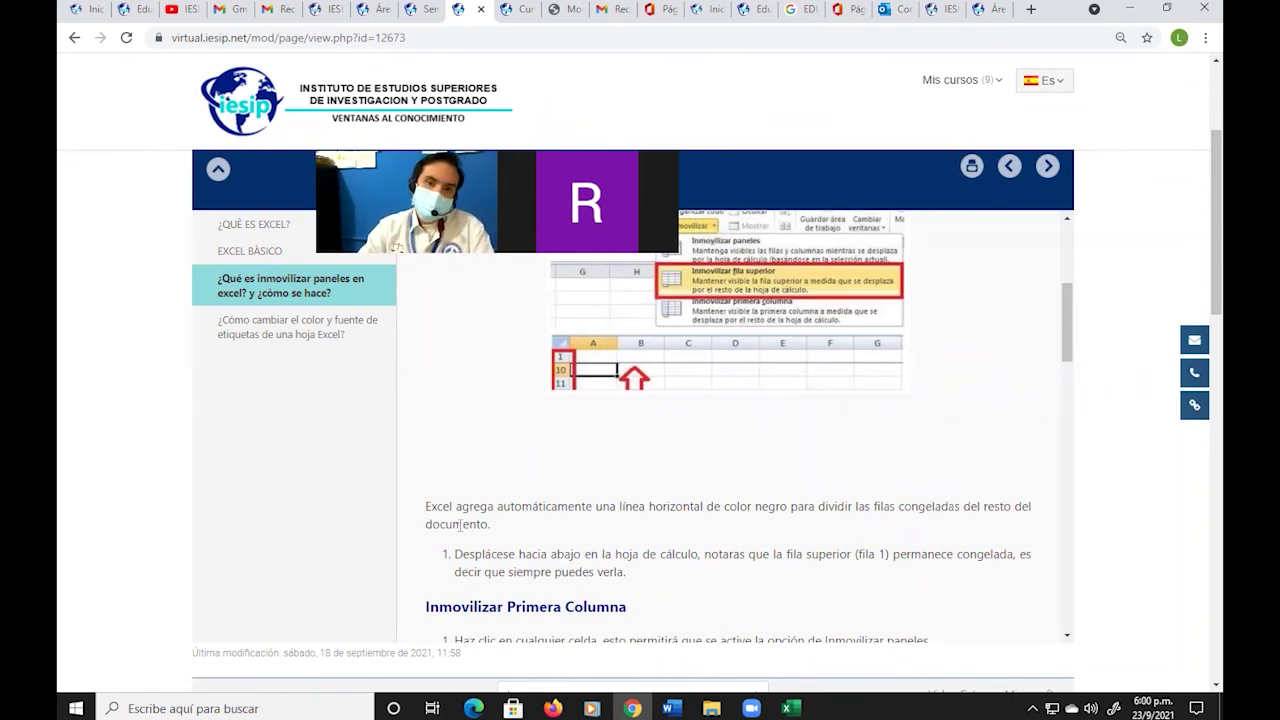
# - Highlight the scroll-down step and the following 'Inmovilizar Primera Columna' heading
pyautogui.scroll(-1, 498, 578)
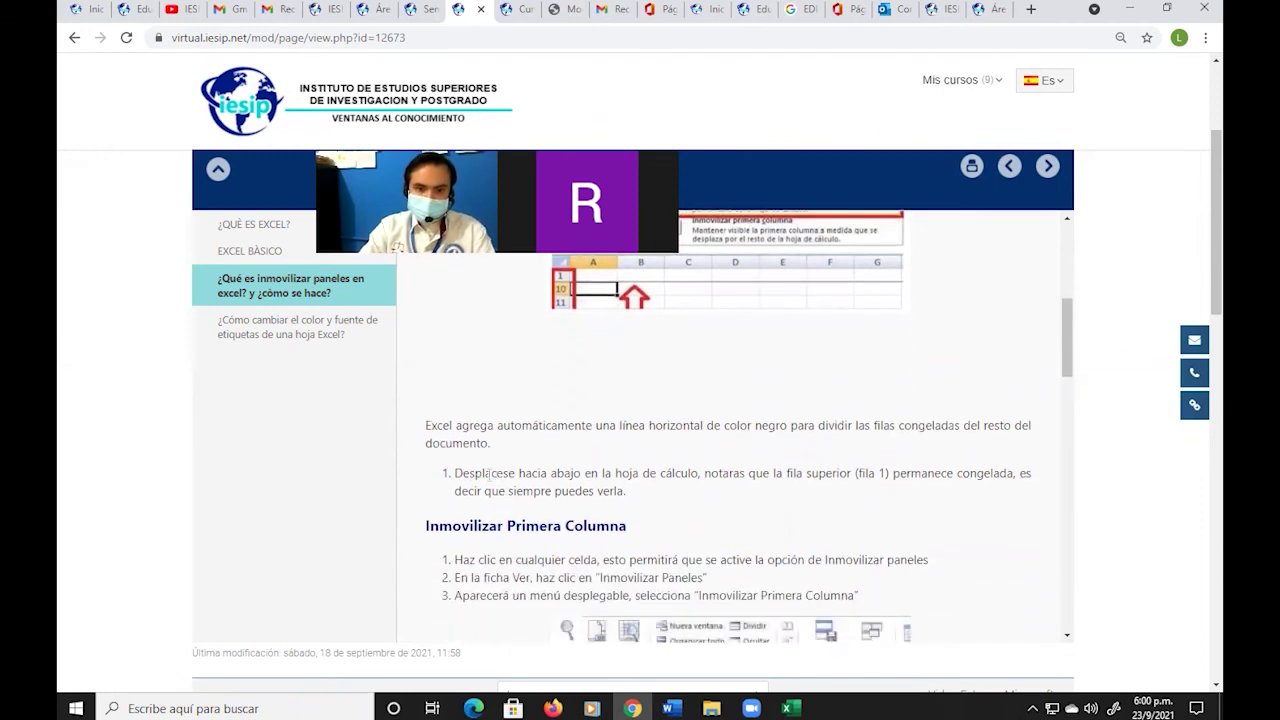
pyautogui.moveTo(457, 472); pyautogui.dragTo(536, 470)
pyautogui.click(610, 474)
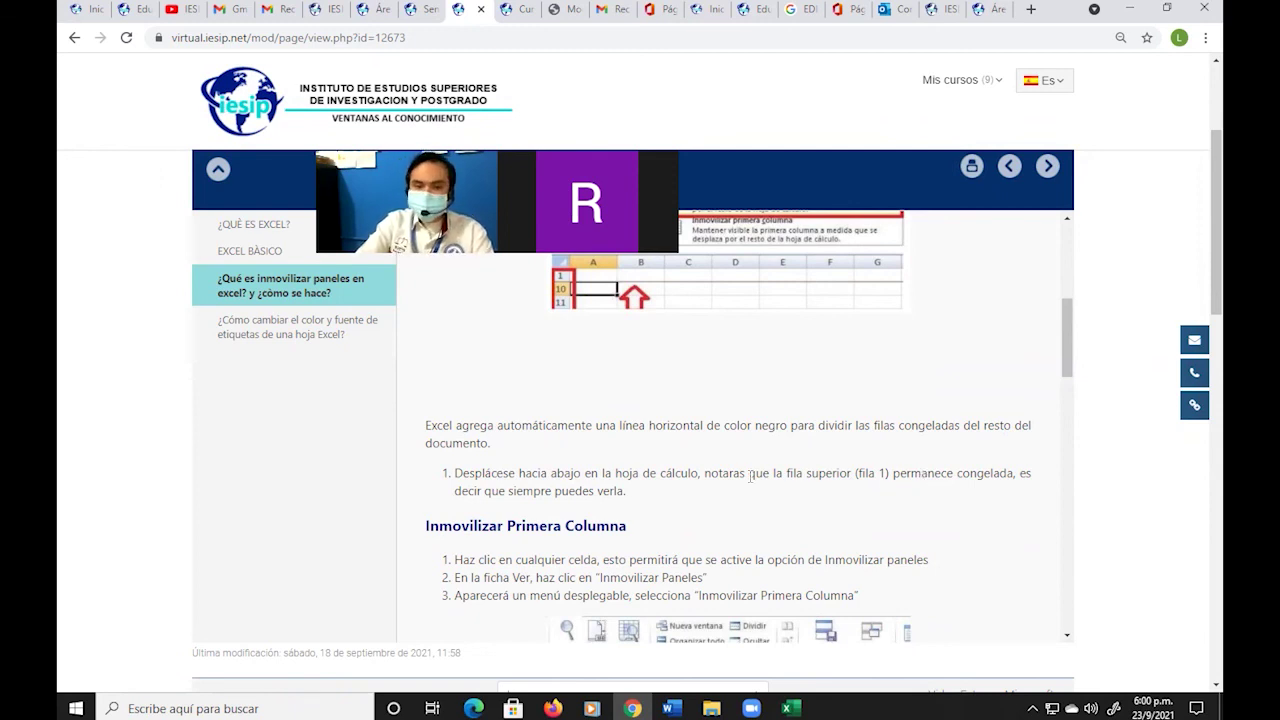
pyautogui.moveTo(492, 491); pyautogui.dragTo(594, 528)
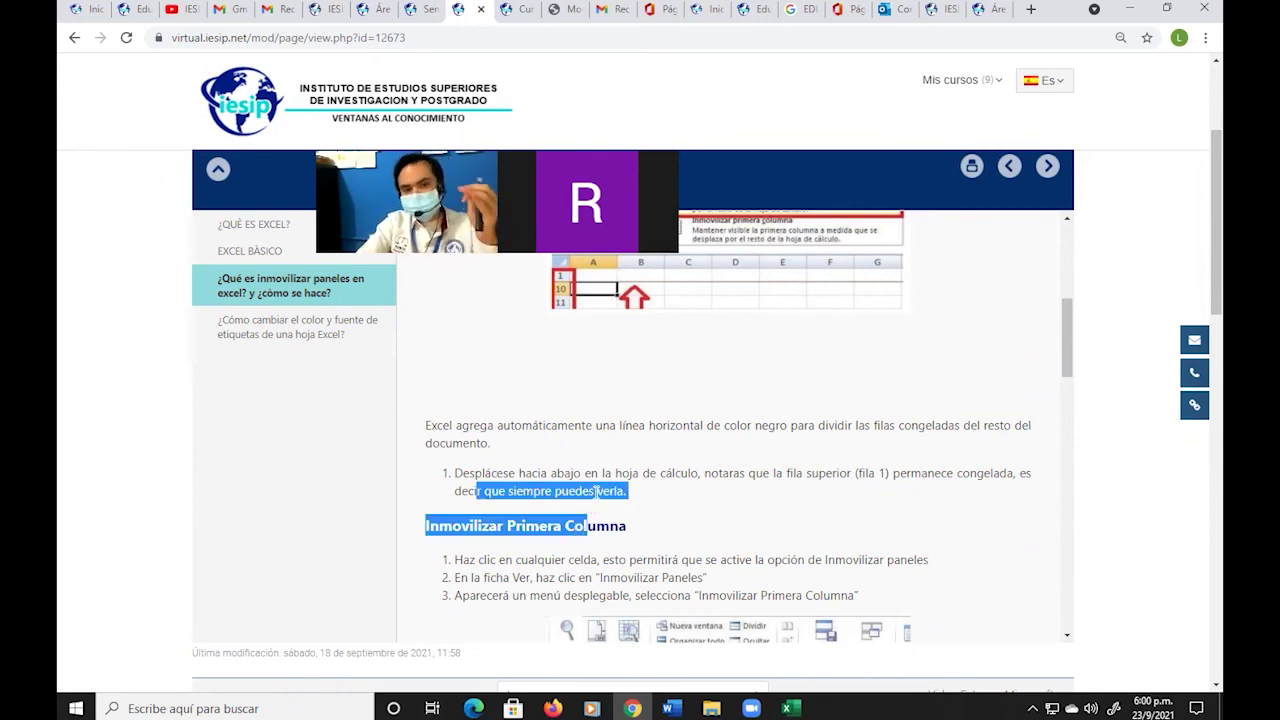
pyautogui.click(597, 491)
# - Highlight the 'Inmovilizar Primera Columna' heading and its three steps, including the menu mention
pyautogui.scroll(-1, 597, 491)
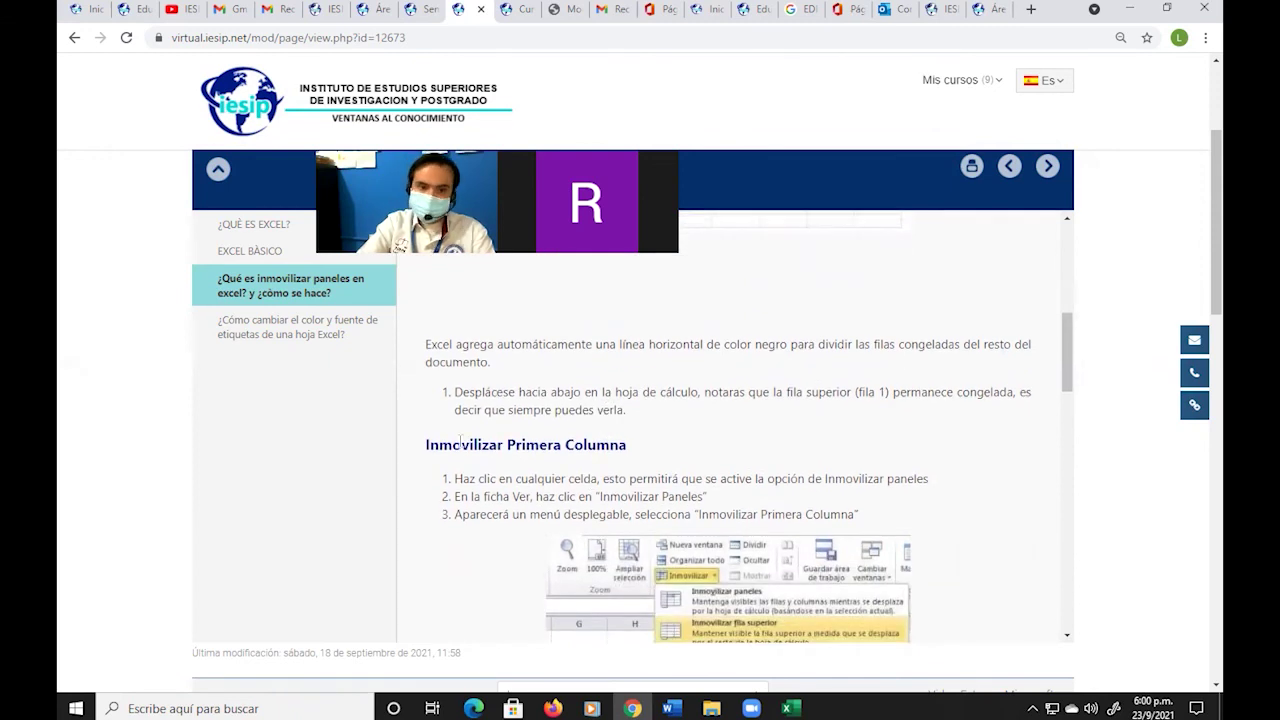
pyautogui.moveTo(427, 444); pyautogui.dragTo(597, 444)
pyautogui.scroll(-1, 524, 402)
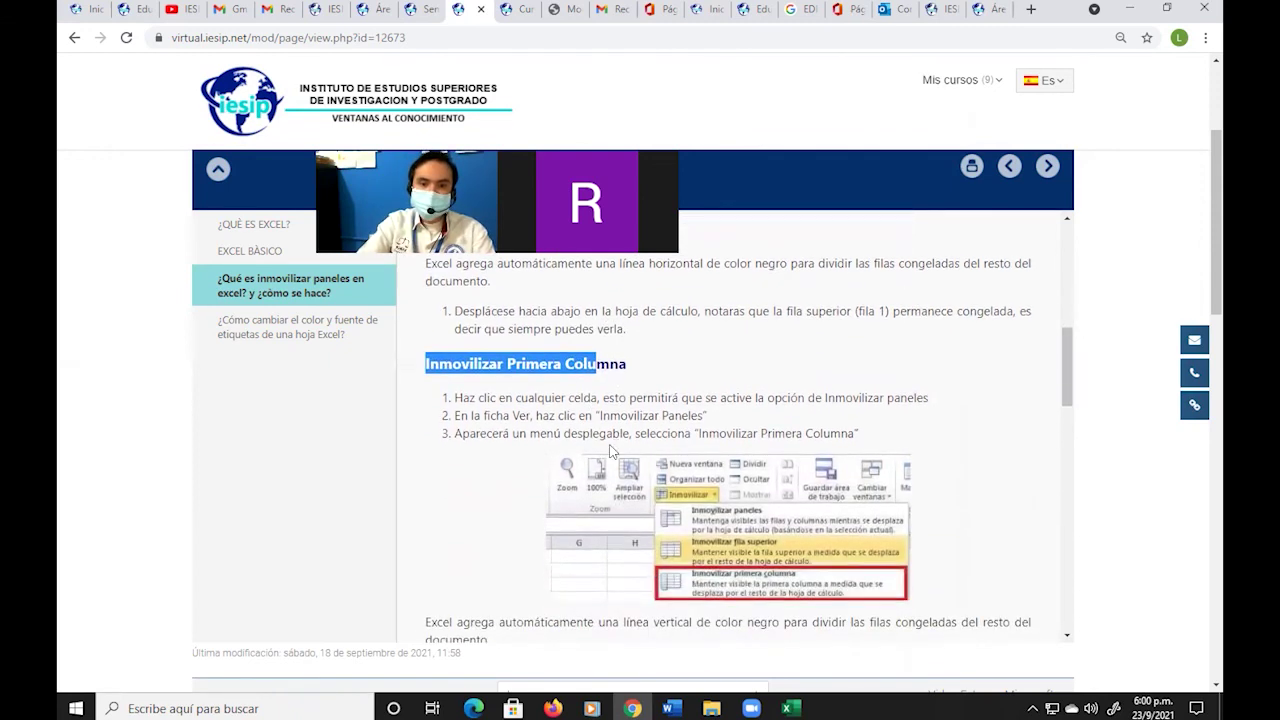
pyautogui.click(524, 402)
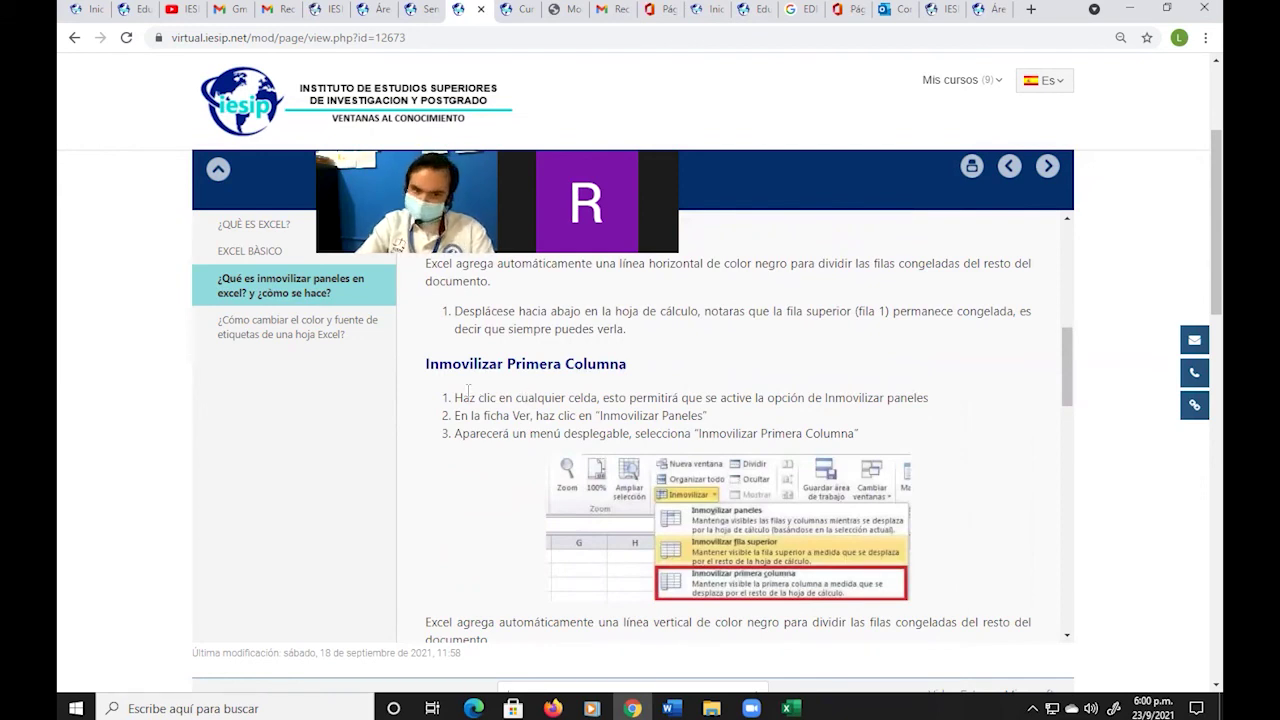
pyautogui.moveTo(461, 398); pyautogui.dragTo(588, 399)
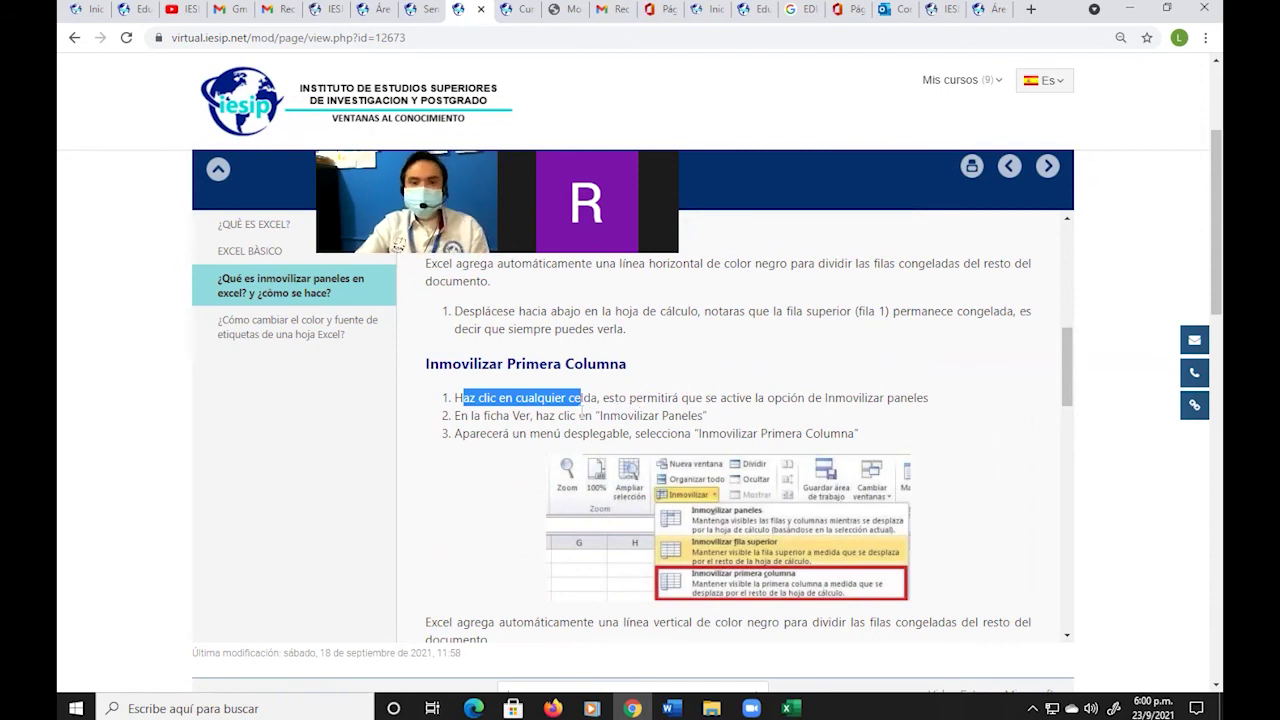
pyautogui.moveTo(504, 416); pyautogui.dragTo(688, 418)
pyautogui.moveTo(491, 433); pyautogui.dragTo(561, 433)
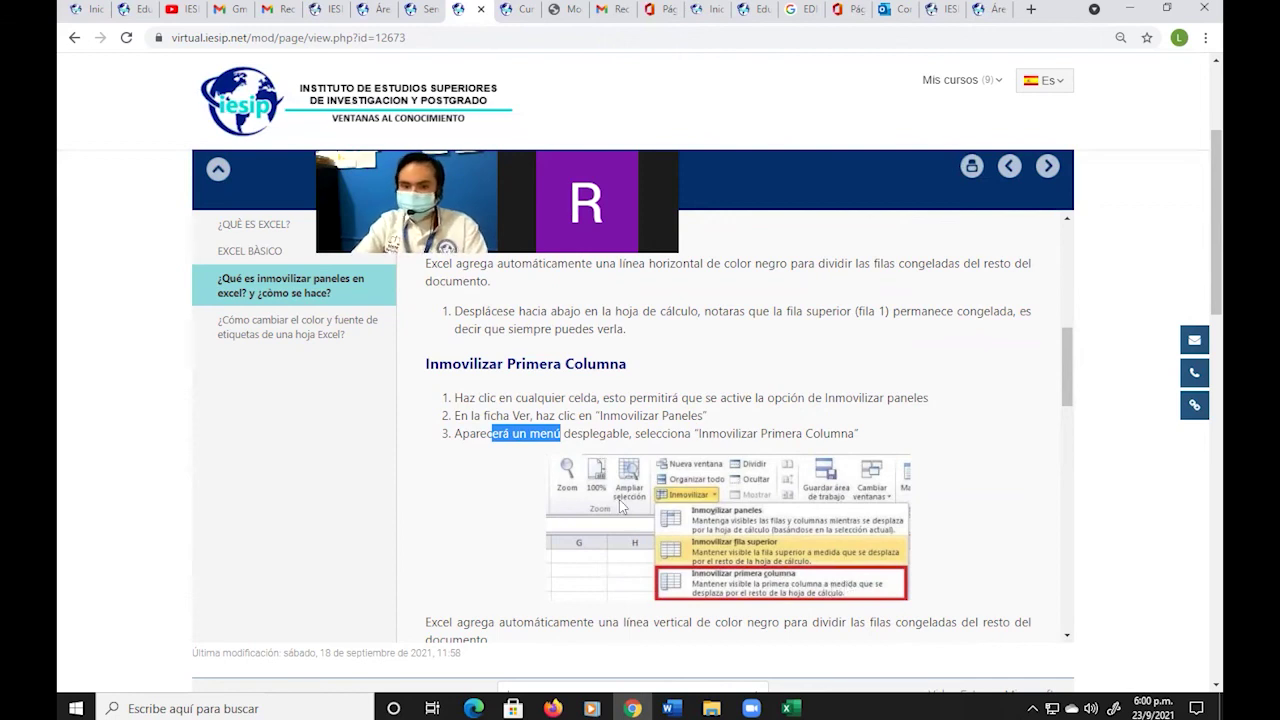
# - Highlight the note on the vertical black line marking a frozen first column
pyautogui.scroll(-3, 545, 492)
pyautogui.click(530, 496)
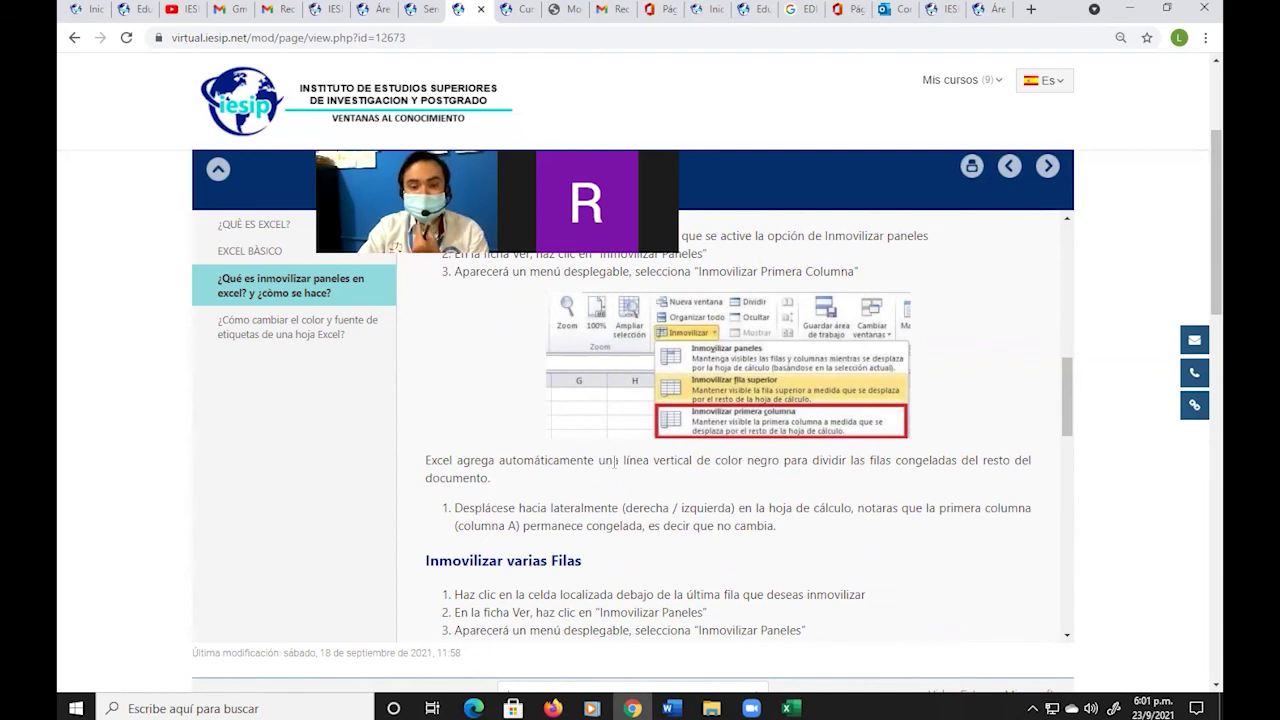
pyautogui.moveTo(613, 459); pyautogui.dragTo(690, 461)
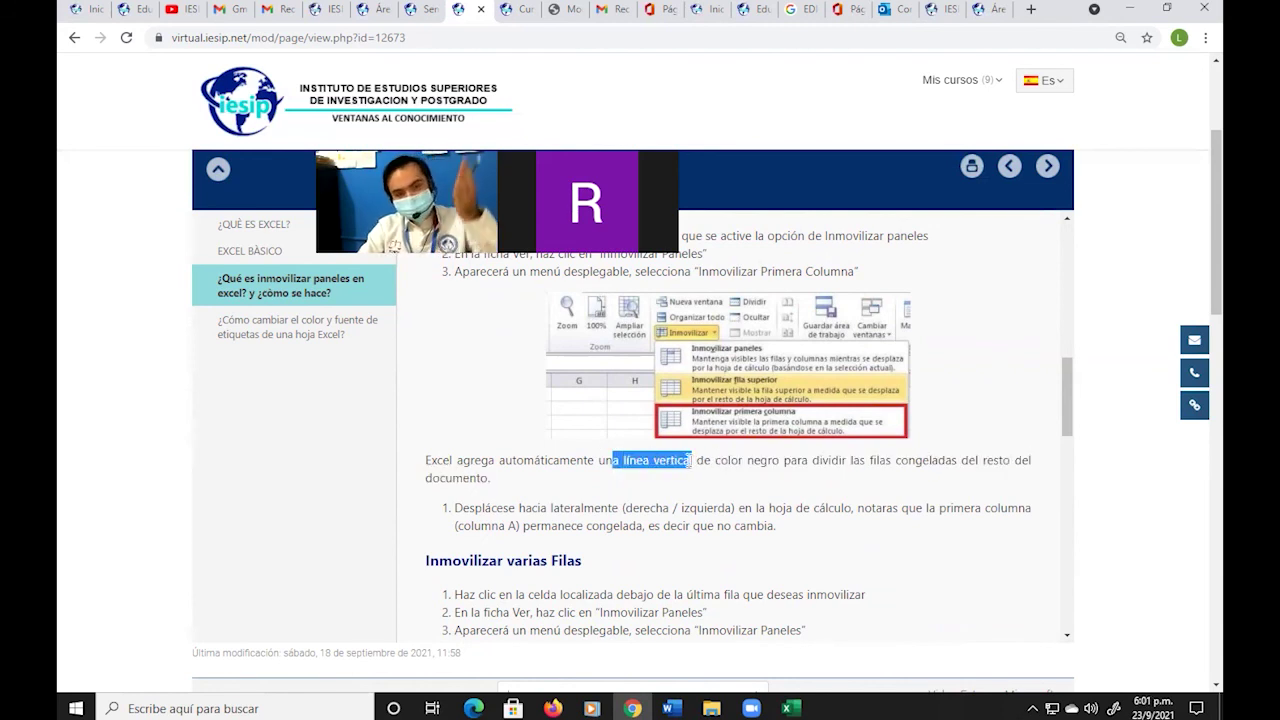
pyautogui.click(740, 460)
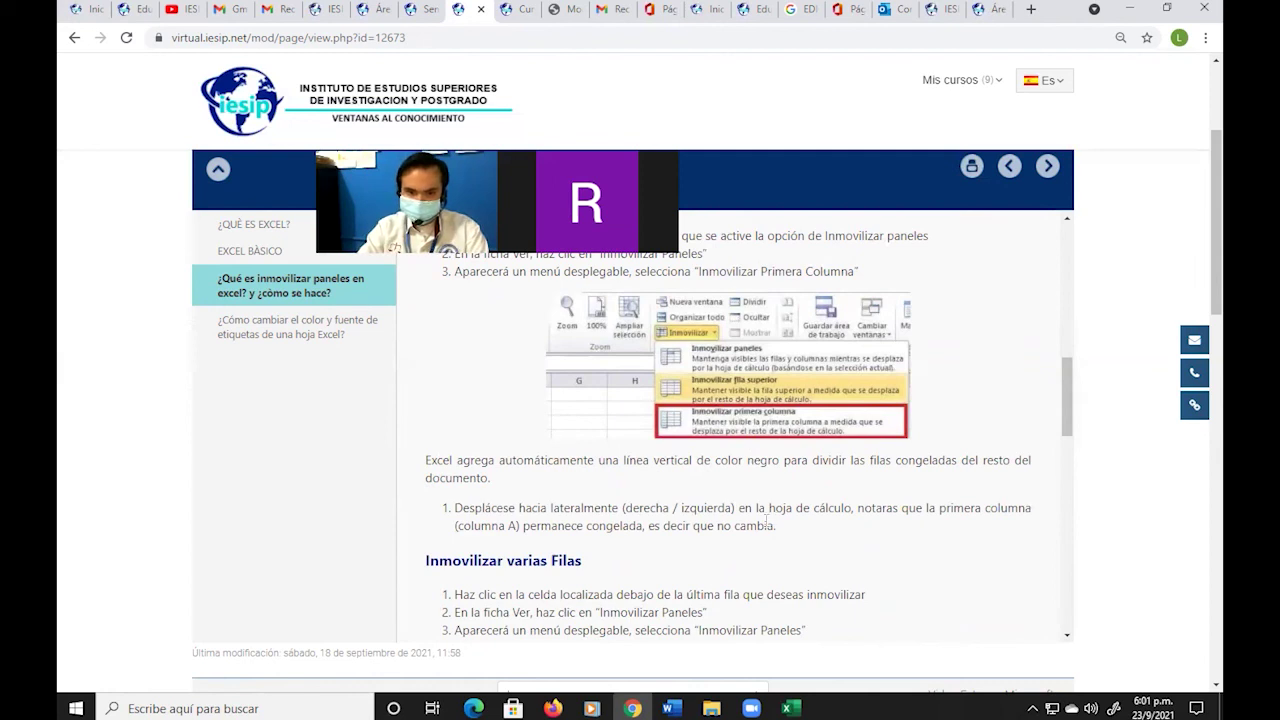
# - Highlight the 'Inmovilizar varias Filas' heading, then scroll through its three steps and horizontal-line note
pyautogui.scroll(-3, 512, 508)
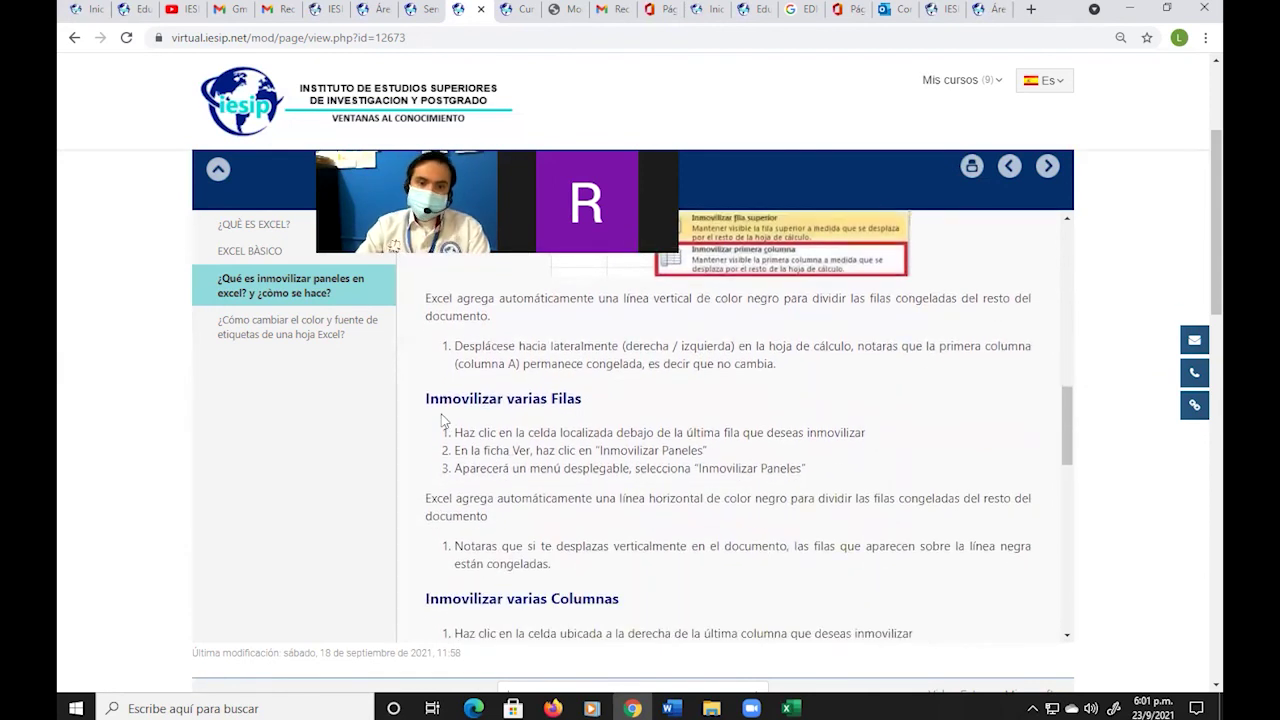
pyautogui.moveTo(425, 398); pyautogui.dragTo(588, 401)
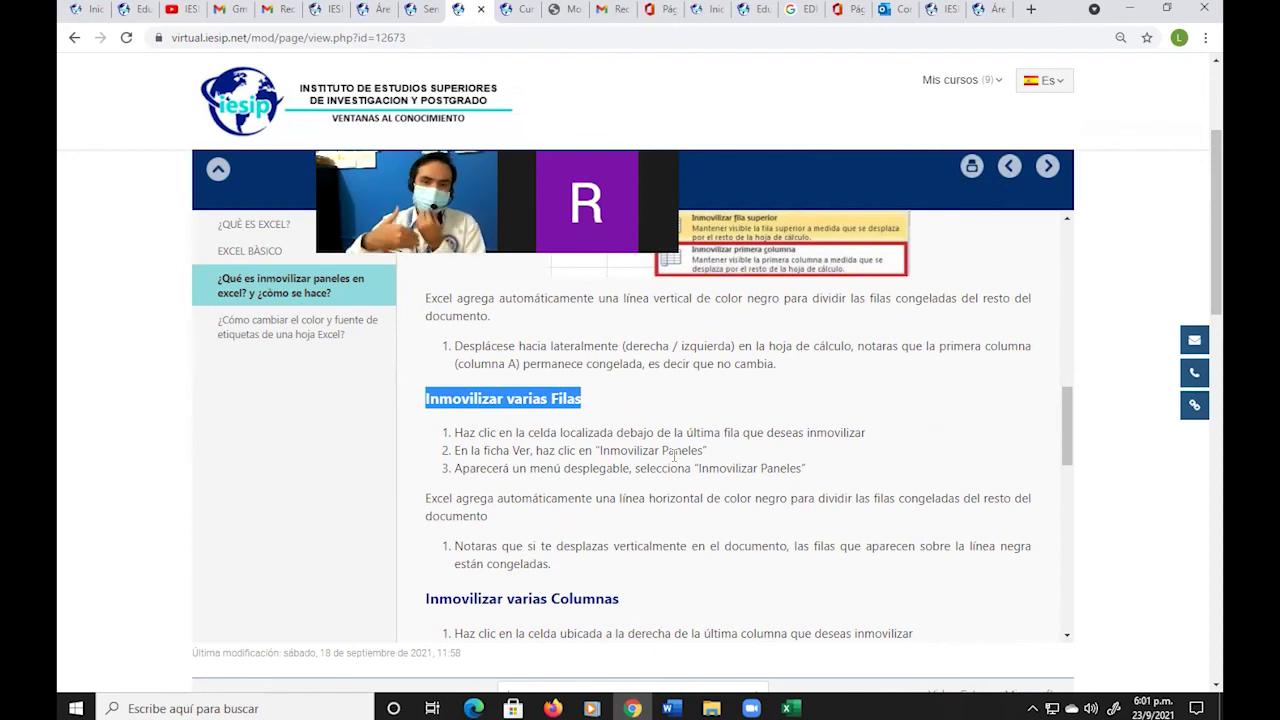
pyautogui.click(644, 463)
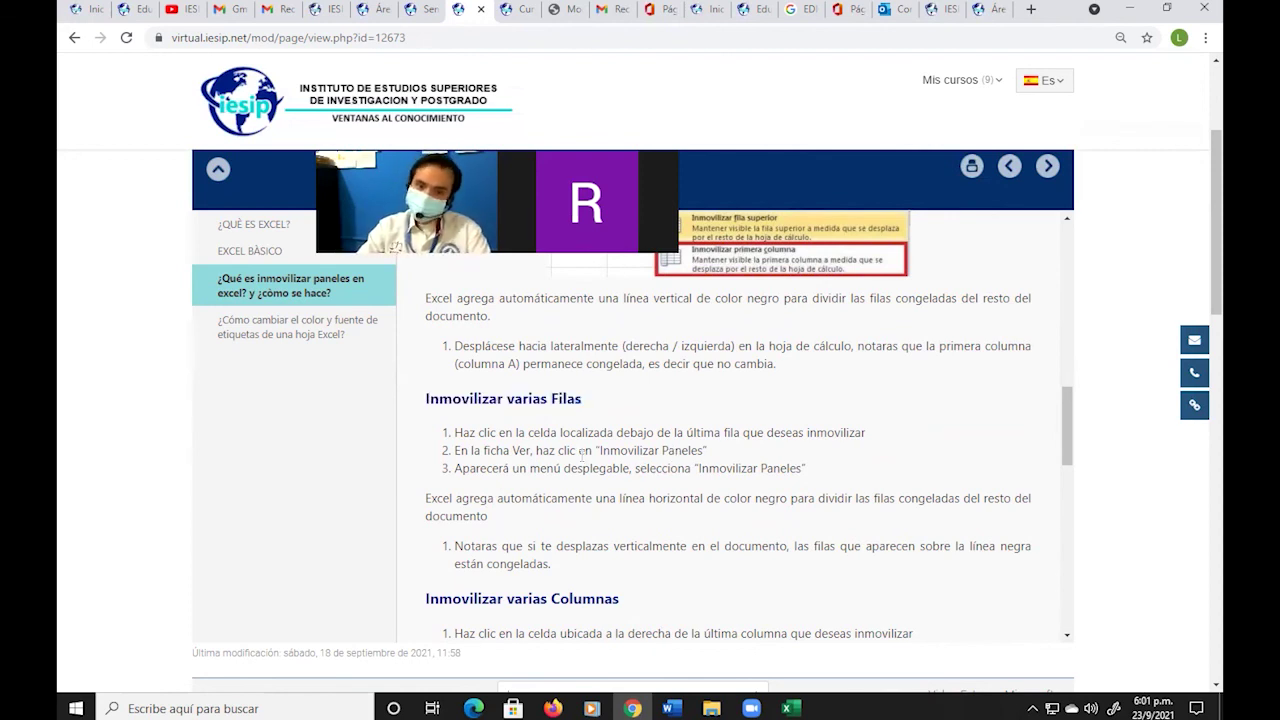
pyautogui.scroll(-1, 505, 440)
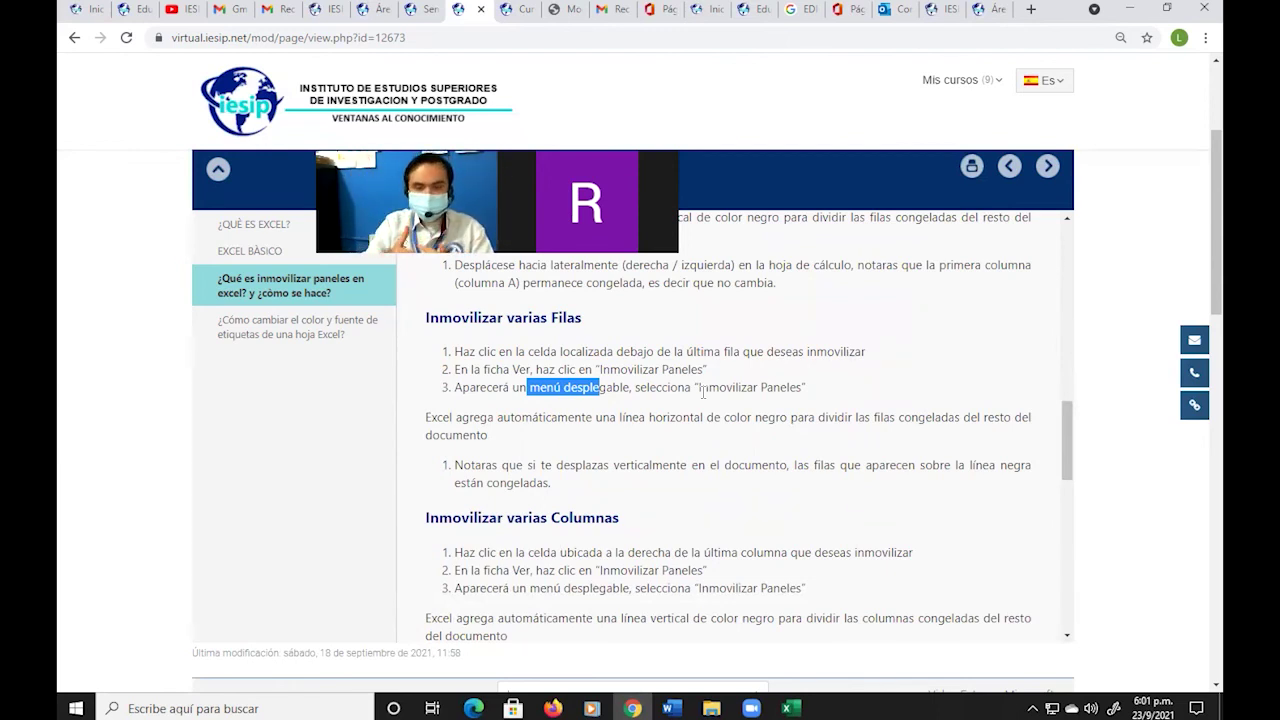
pyautogui.click(701, 388)
# - Highlight the 'Inmovilizar varias Columnas' heading, then scroll through the rows-and-columns section to 'Movilizar Paneles'
pyautogui.scroll(-3, 541, 449)
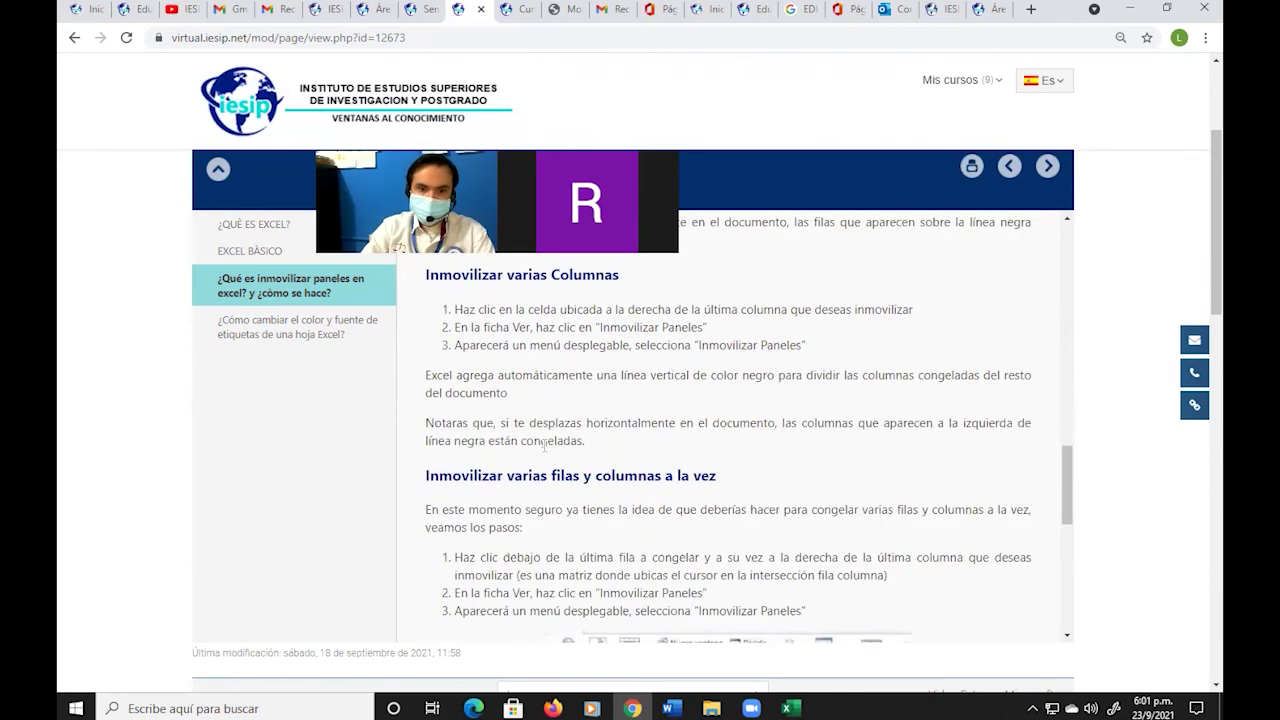
pyautogui.scroll(1, 544, 447)
pyautogui.moveTo(426, 355); pyautogui.dragTo(612, 355)
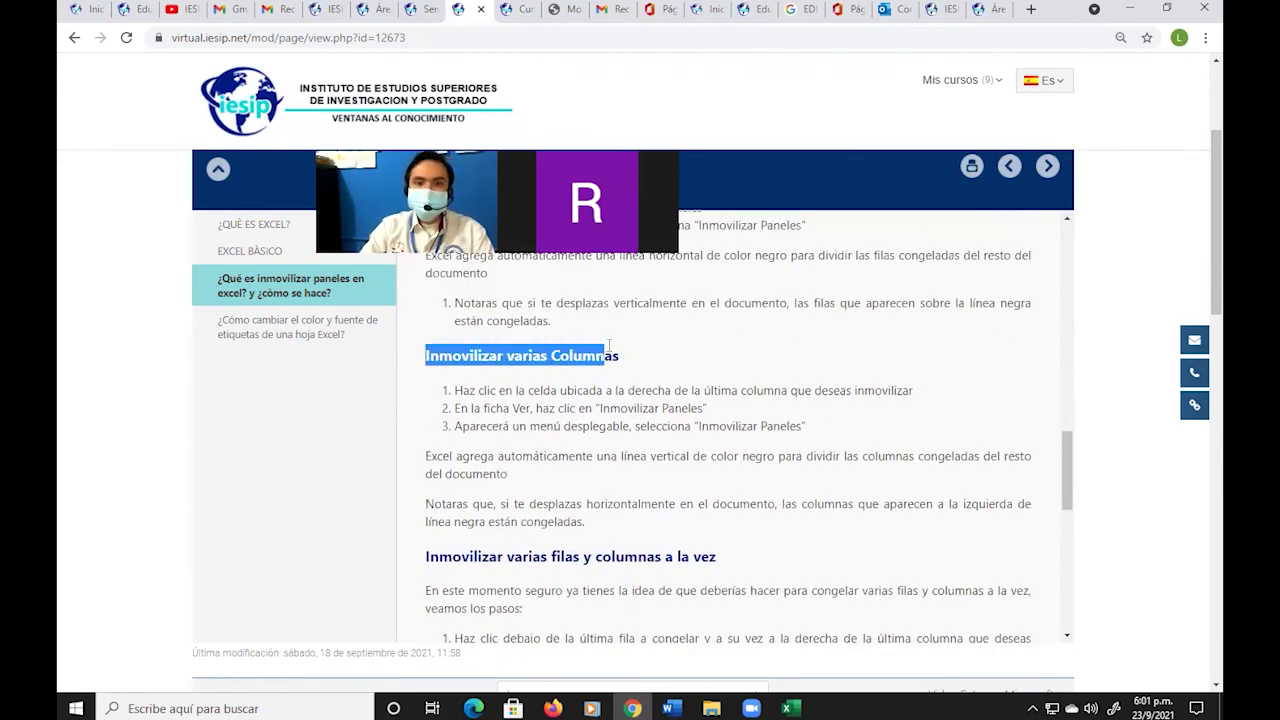
pyautogui.click(597, 442)
pyautogui.scroll(-1, 597, 442)
pyautogui.scroll(-1, 520, 420)
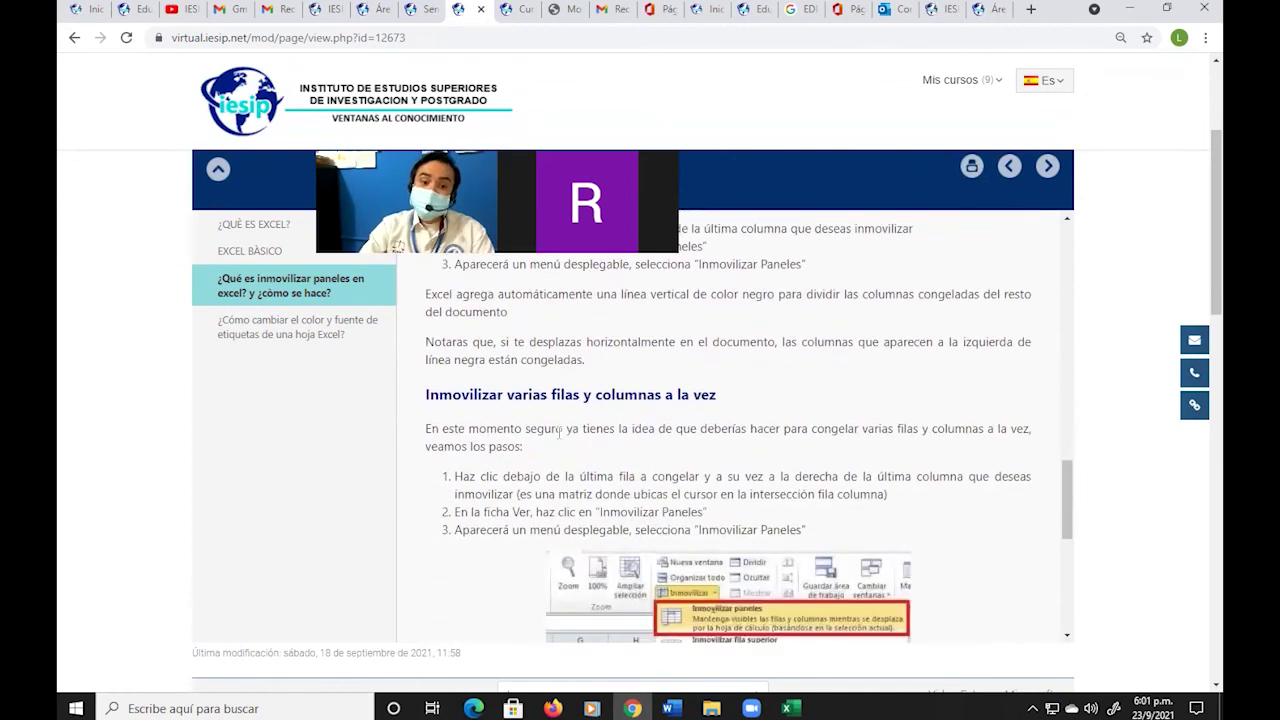
pyautogui.moveTo(427, 394); pyautogui.dragTo(565, 394)
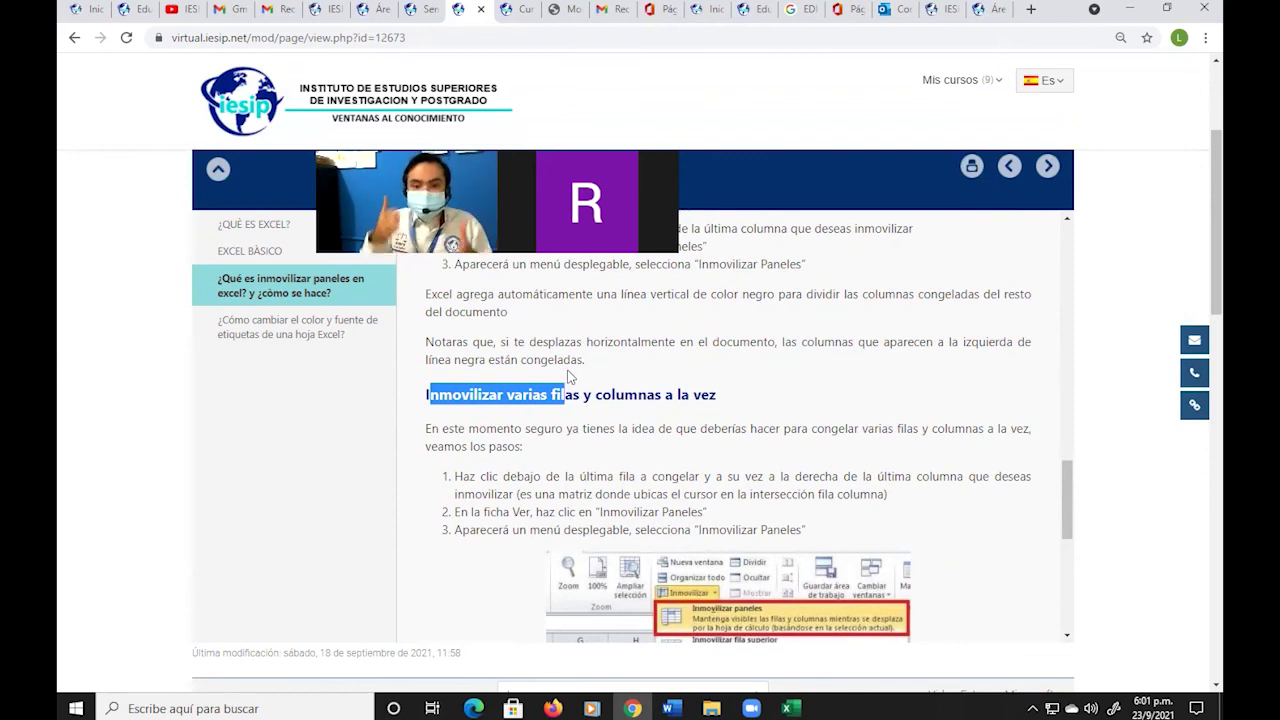
pyautogui.scroll(-5, 564, 374)
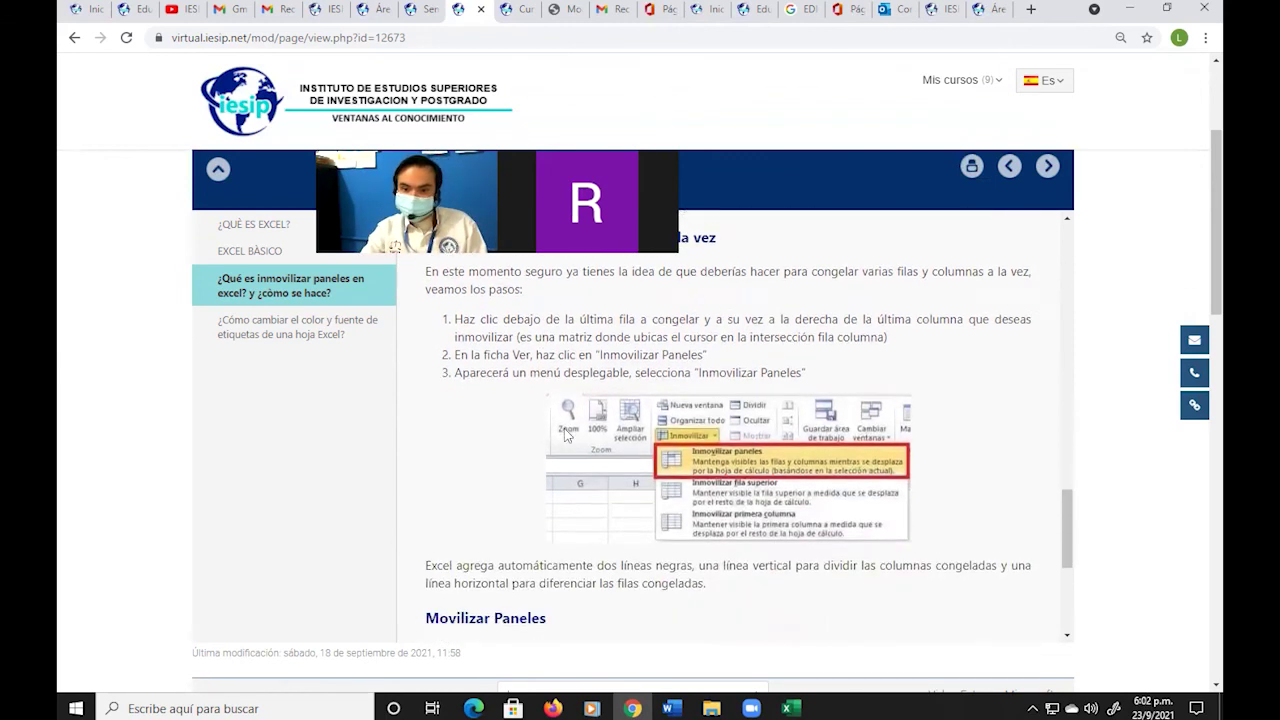
# - Highlight the 'Movilizar Paneles' heading and read through its unfreezing steps
pyautogui.moveTo(469, 451); pyautogui.dragTo(534, 451)
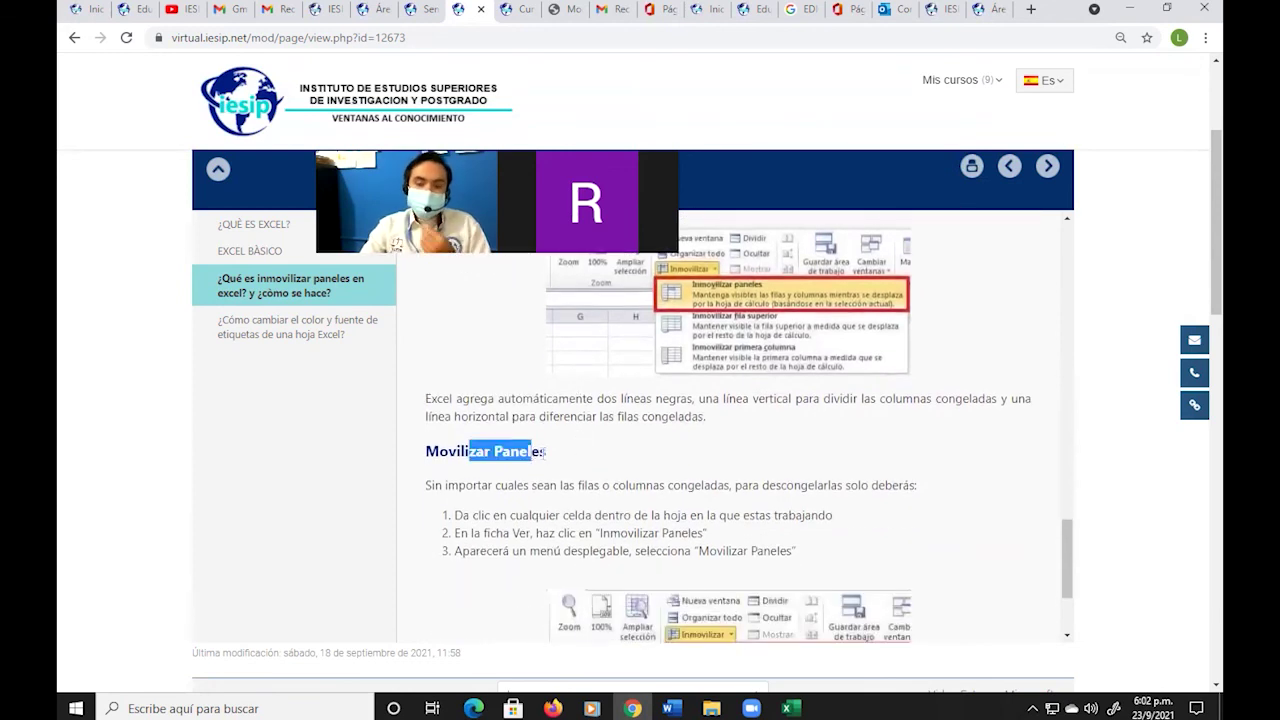
pyautogui.scroll(-1, 600, 462)
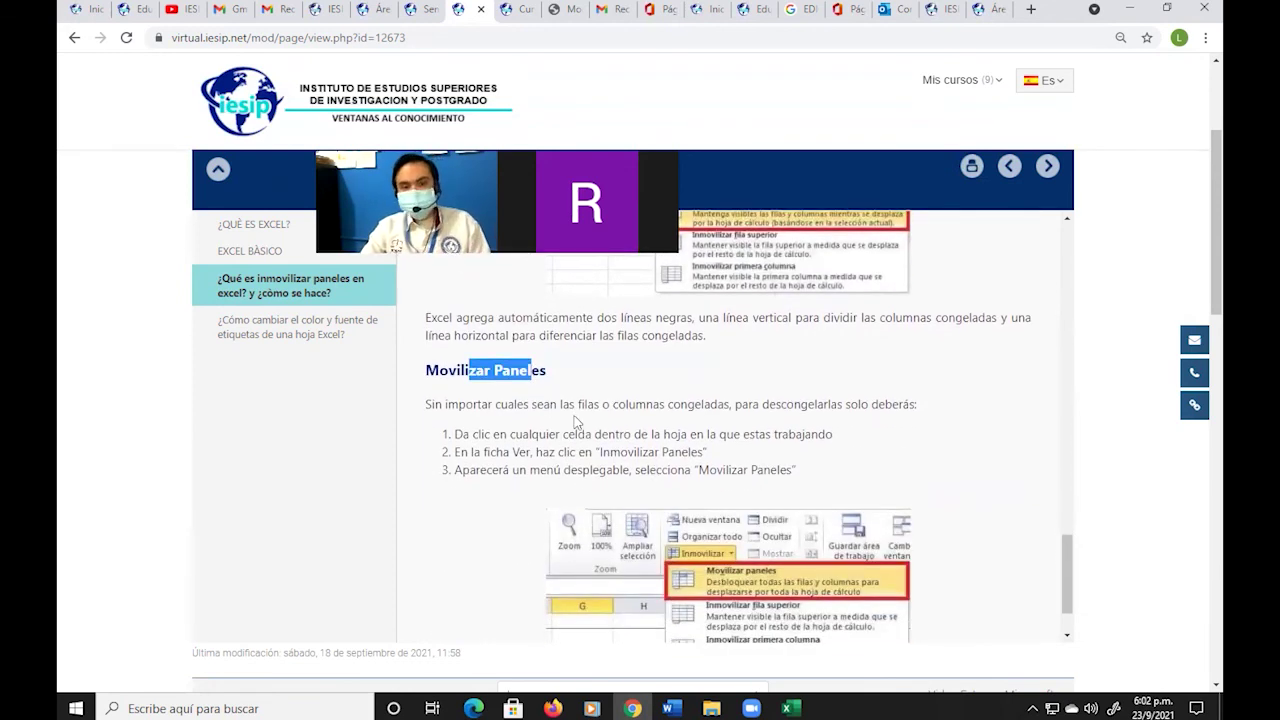
pyautogui.click(572, 418)
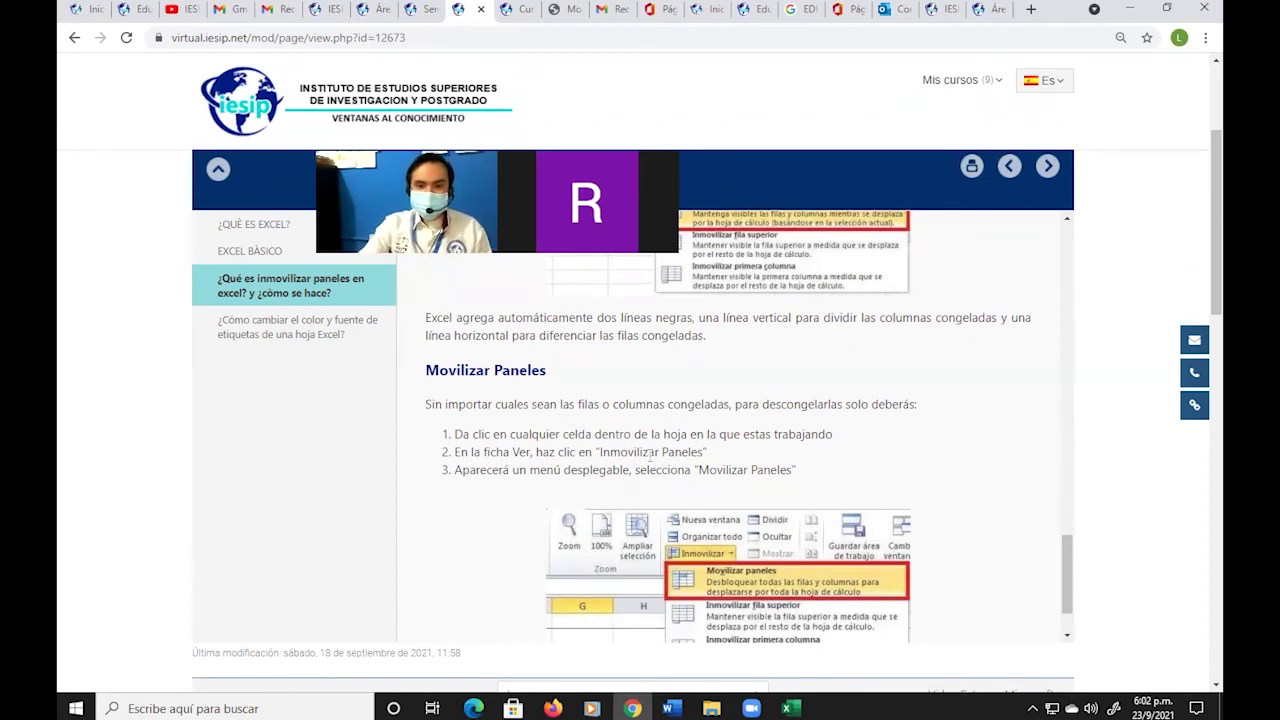
pyautogui.scroll(-1, 650, 452)
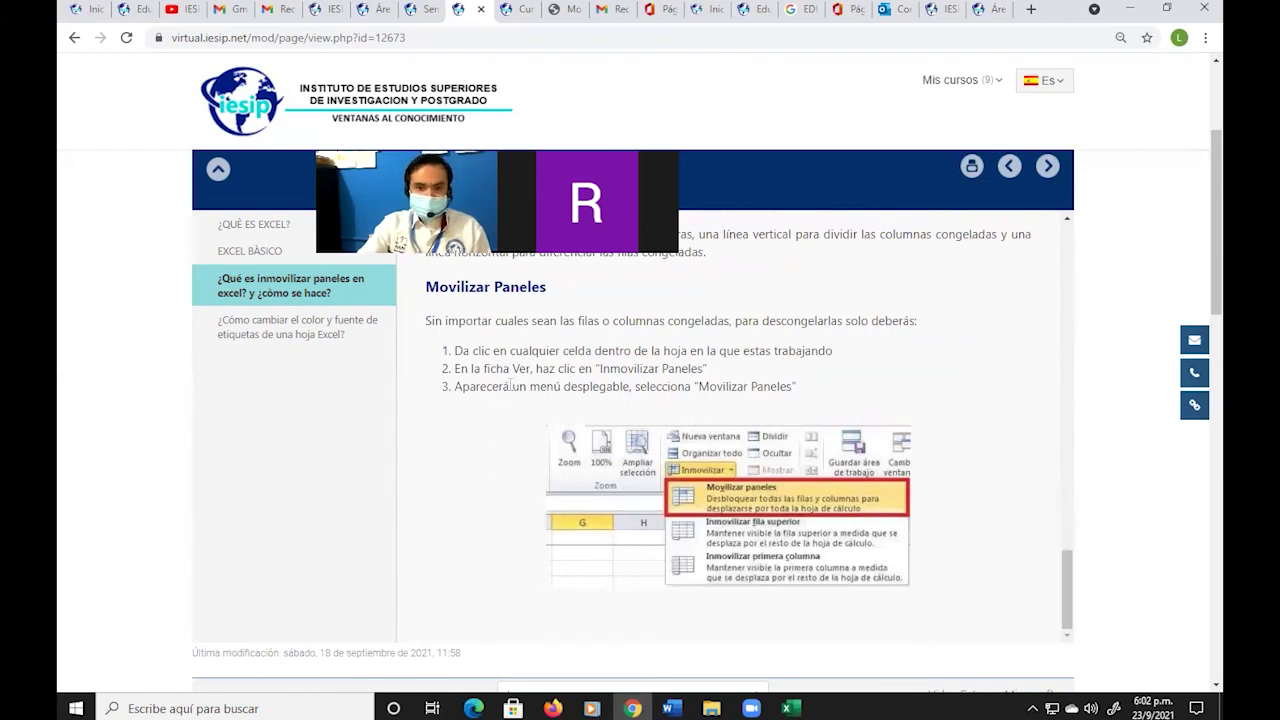
pyautogui.scroll(-2, 588, 417)
# - Scroll back up to the freezing-panes lesson header
pyautogui.scroll(1, 570, 415)
pyautogui.scroll(1, 560, 414)
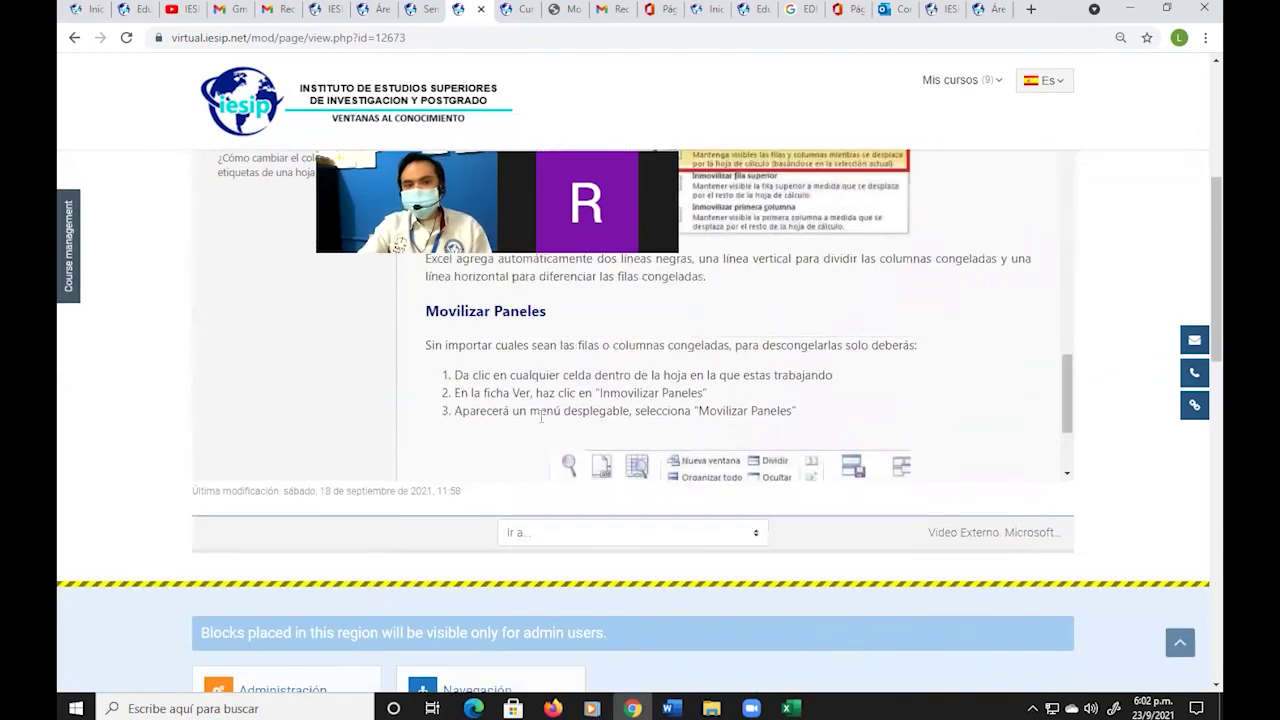
pyautogui.scroll(1, 548, 412)
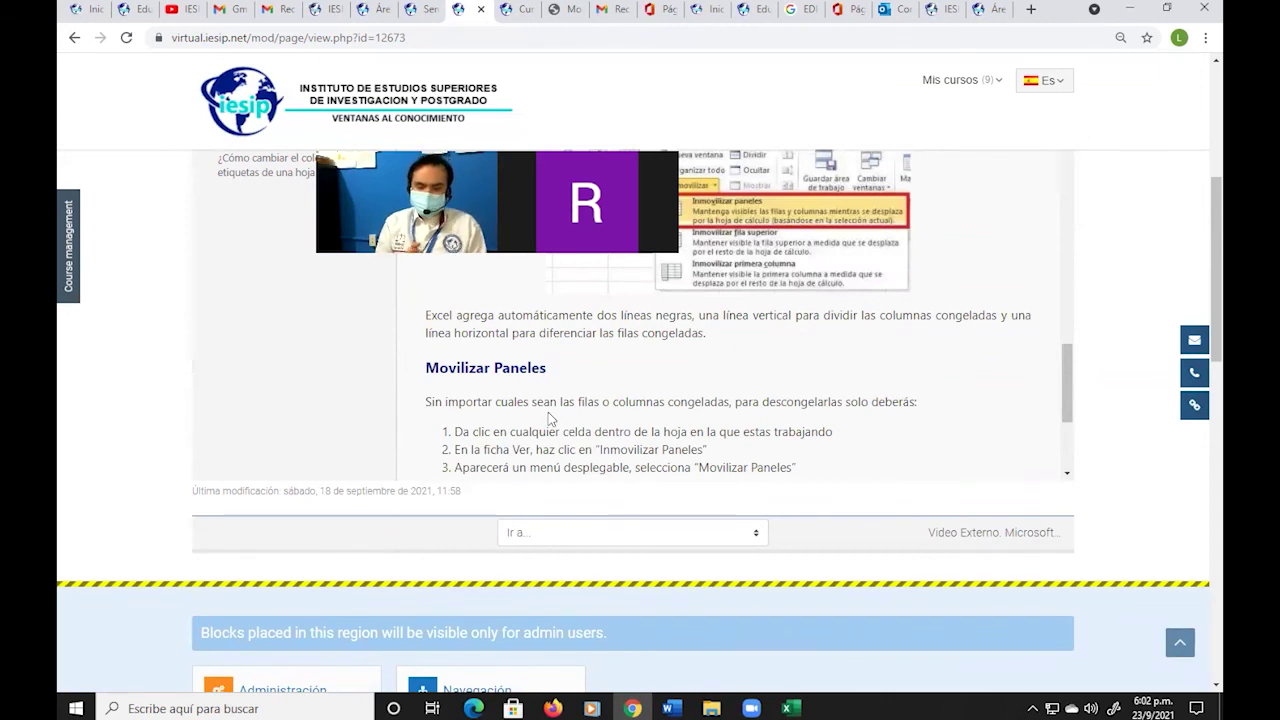
pyautogui.scroll(2, 516, 356)
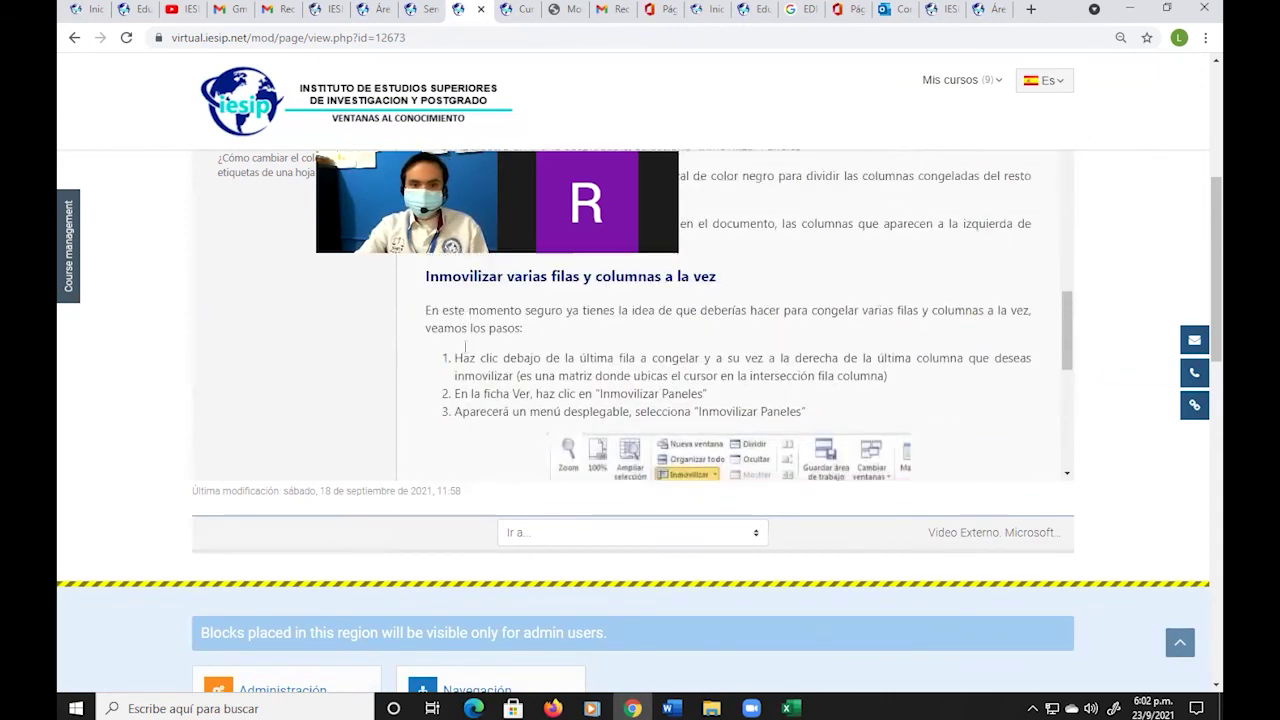
pyautogui.scroll(3, 516, 356)
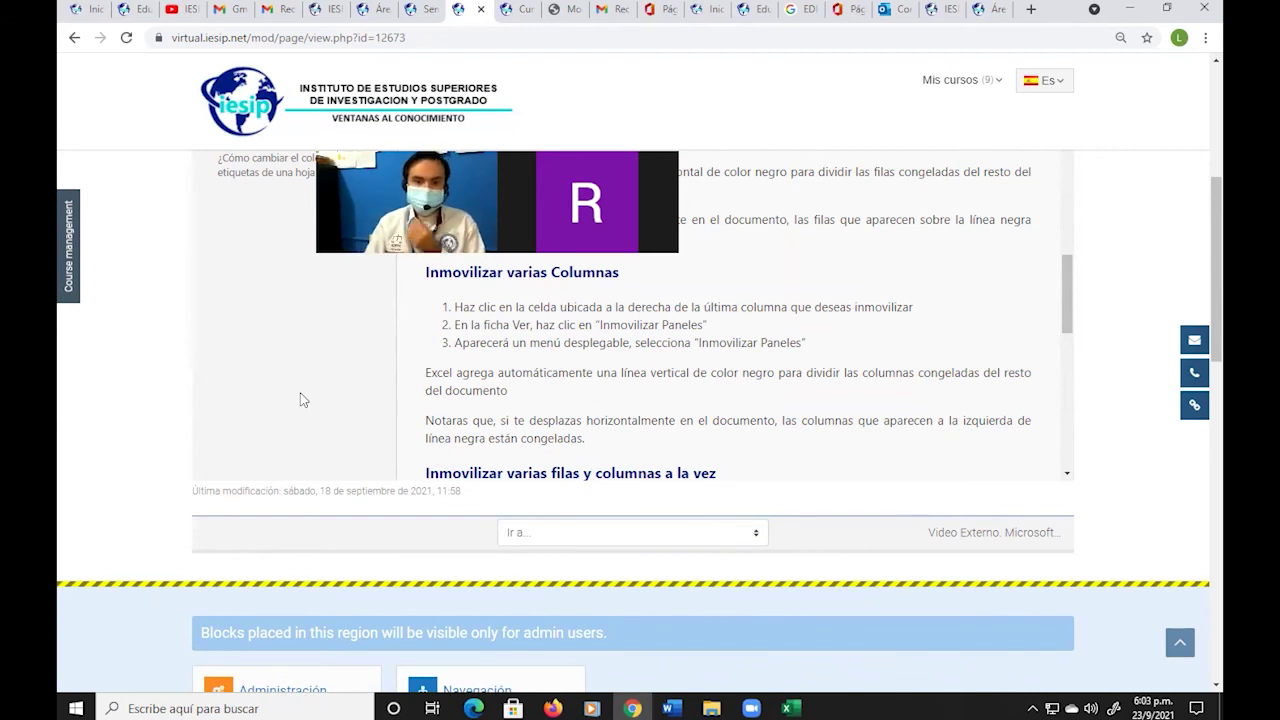
pyautogui.scroll(1, 301, 399)
pyautogui.scroll(3, 374, 366)
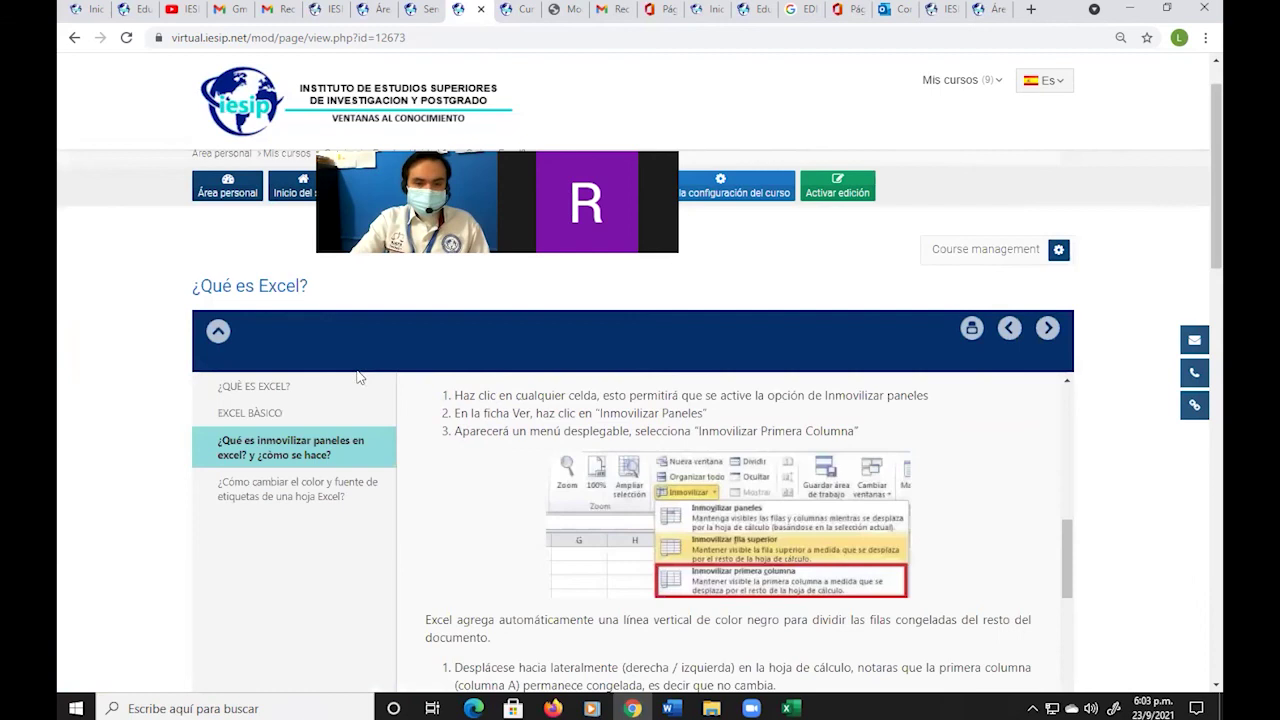
pyautogui.scroll(2, 342, 375)
# - Open '¿Cómo cambiar el color y fuente de etiquetas de una hoja Excel?' and scroll to its Excel 2003 steps
pyautogui.click(316, 336)
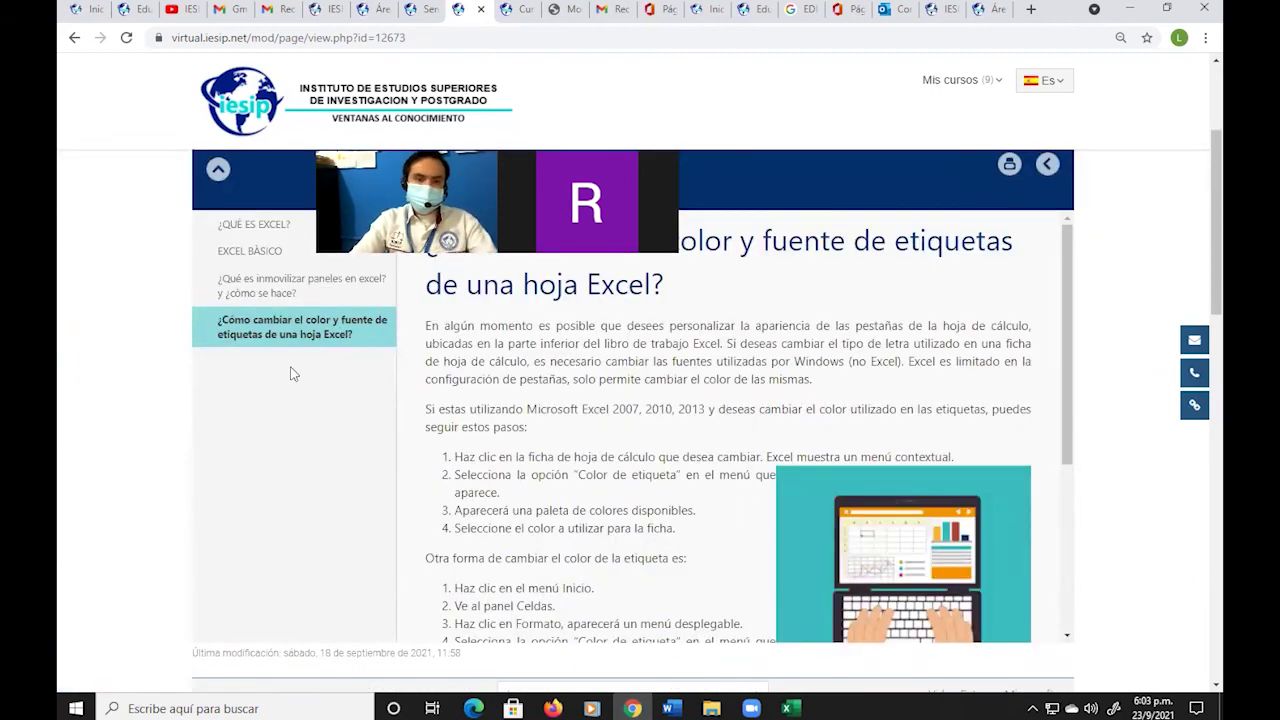
pyautogui.scroll(2, 480, 400)
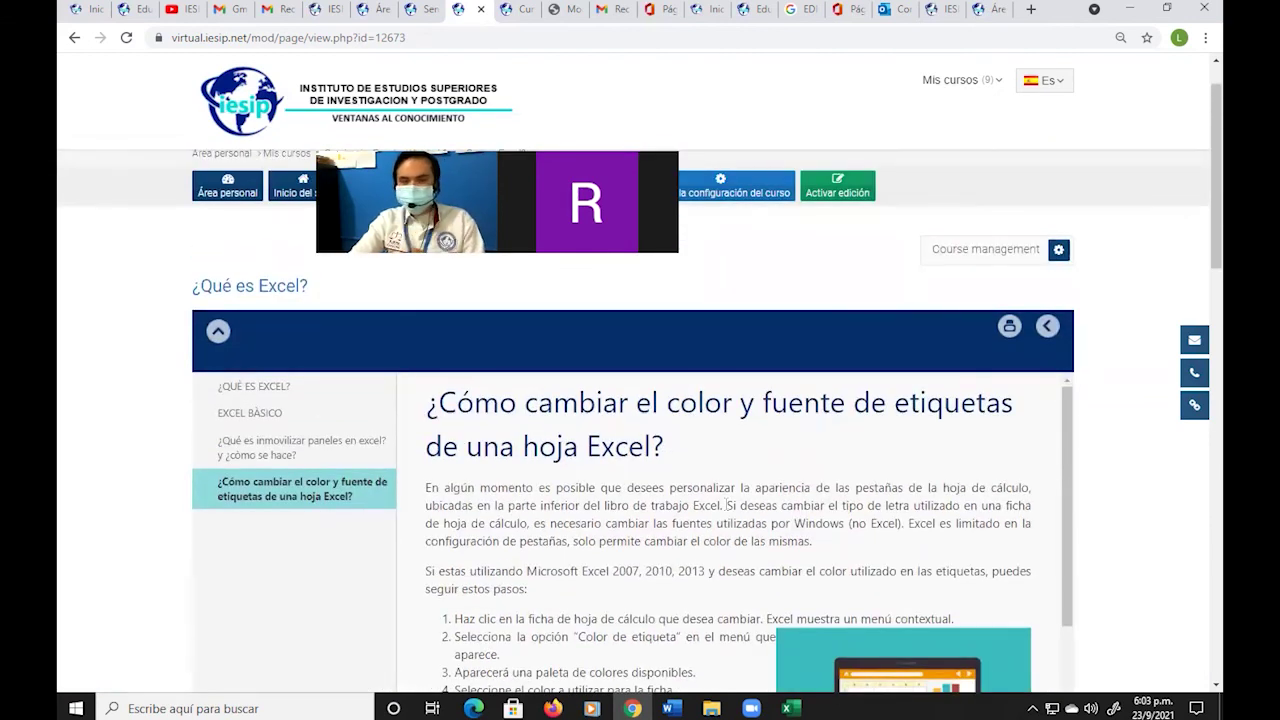
pyautogui.scroll(-3, 728, 504)
pyautogui.scroll(-2, 692, 524)
pyautogui.scroll(-3, 688, 530)
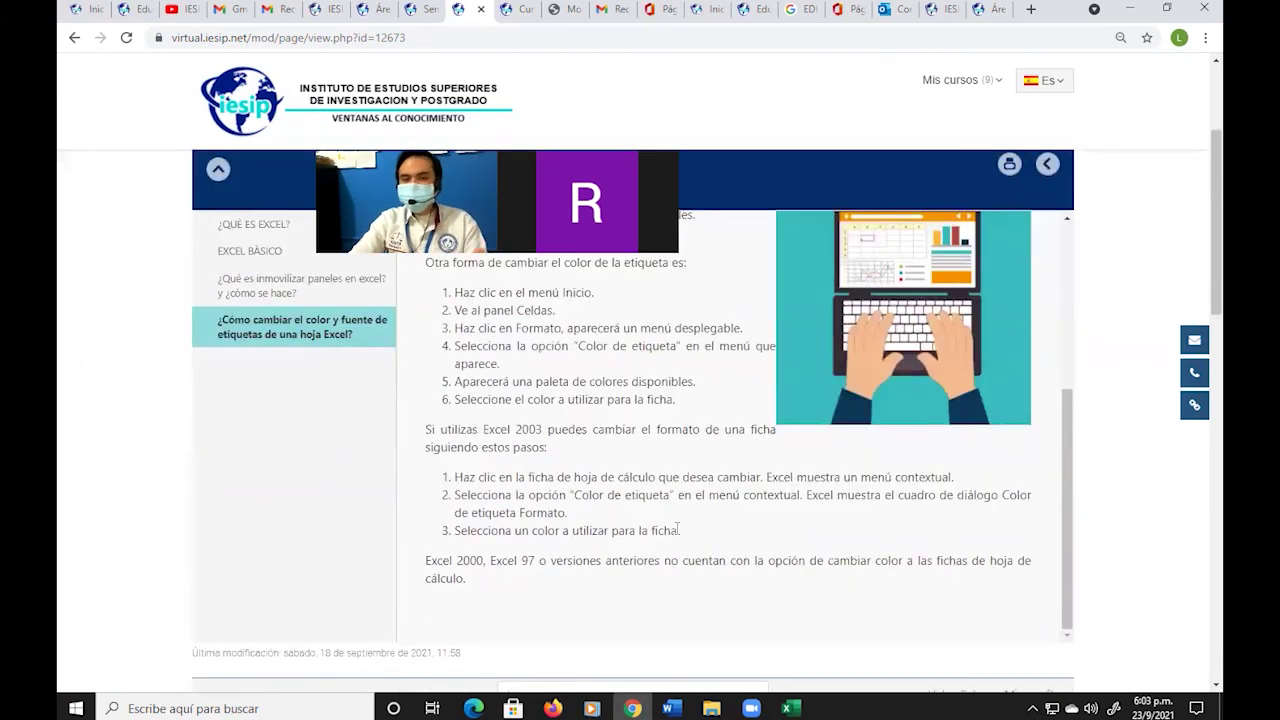